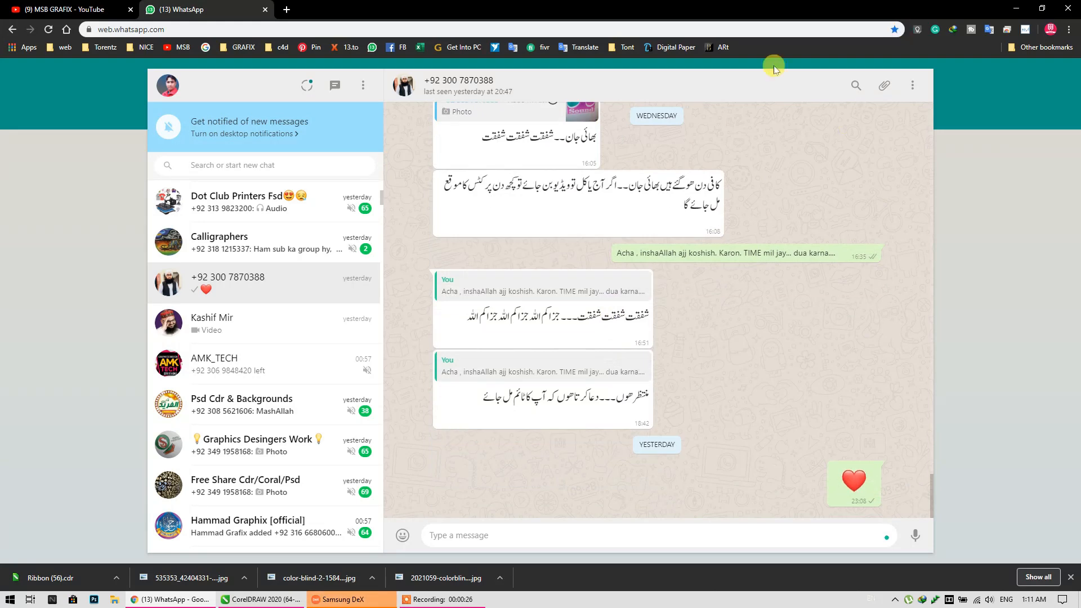
Switch from the browser to CorelDRAW and examine the calligraphy artwork on the patterned blue and purple background.
{"action": "left_click", "coordinate": [1016, 8]}
{"action": "scroll", "coordinate": [375, 366], "scroll_direction": "down", "scroll_amount": 2}
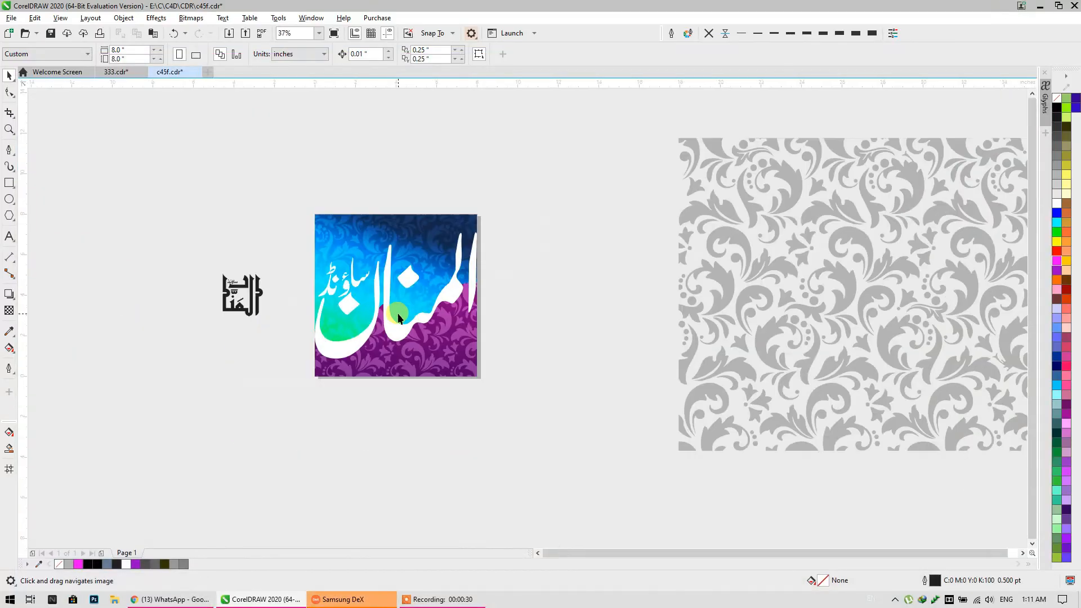
{"action": "scroll", "coordinate": [397, 313], "scroll_direction": "up", "scroll_amount": 2}
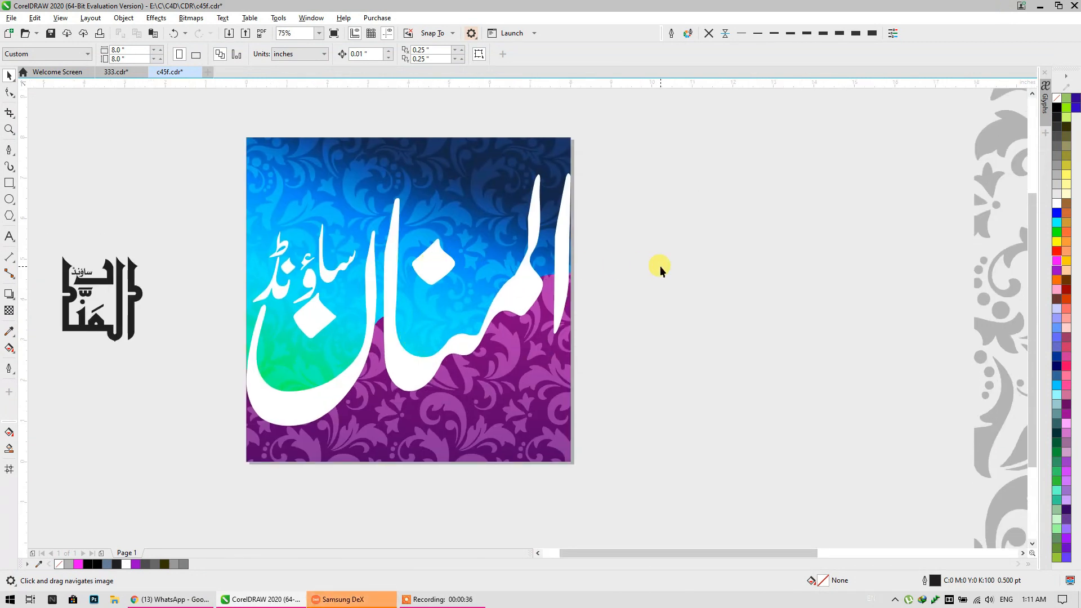
{"action": "left_click", "coordinate": [432, 367]}
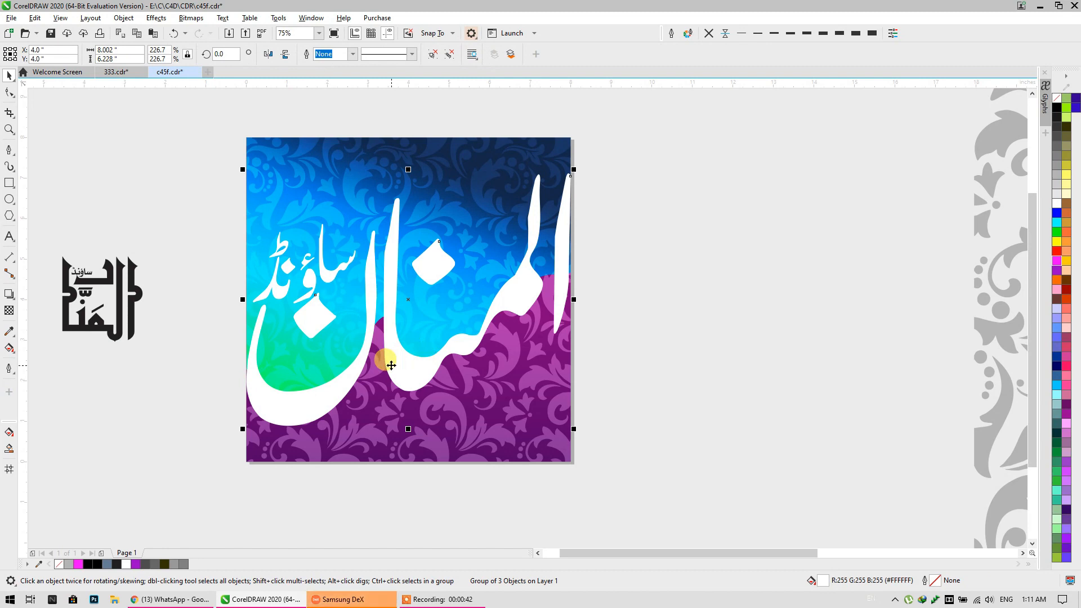
{"action": "scroll", "coordinate": [392, 365], "scroll_direction": "down", "scroll_amount": 2}
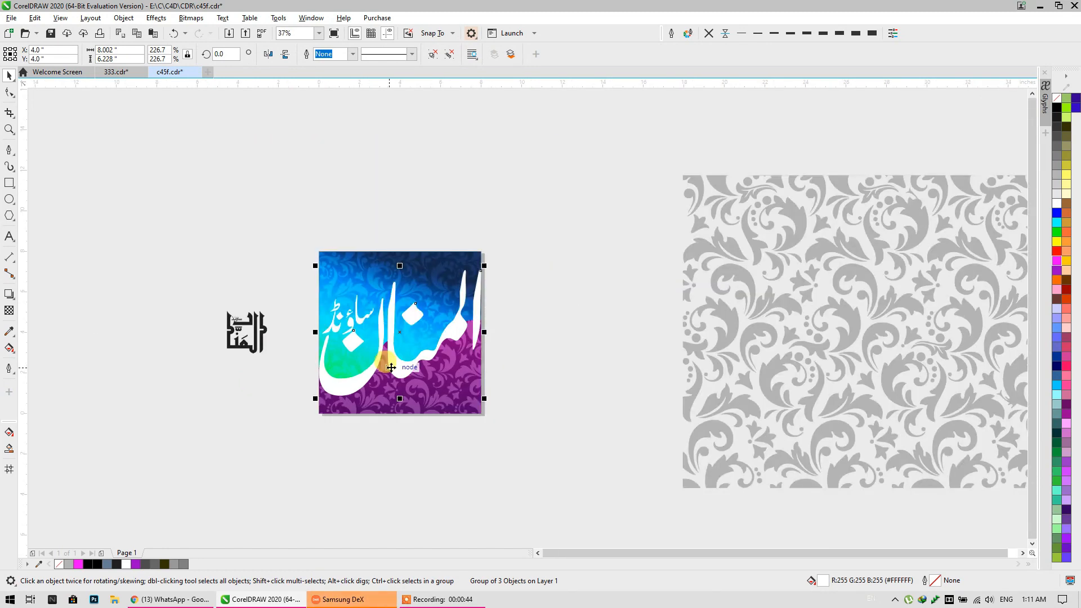
{"action": "scroll", "coordinate": [401, 412], "scroll_direction": "up", "scroll_amount": 2}
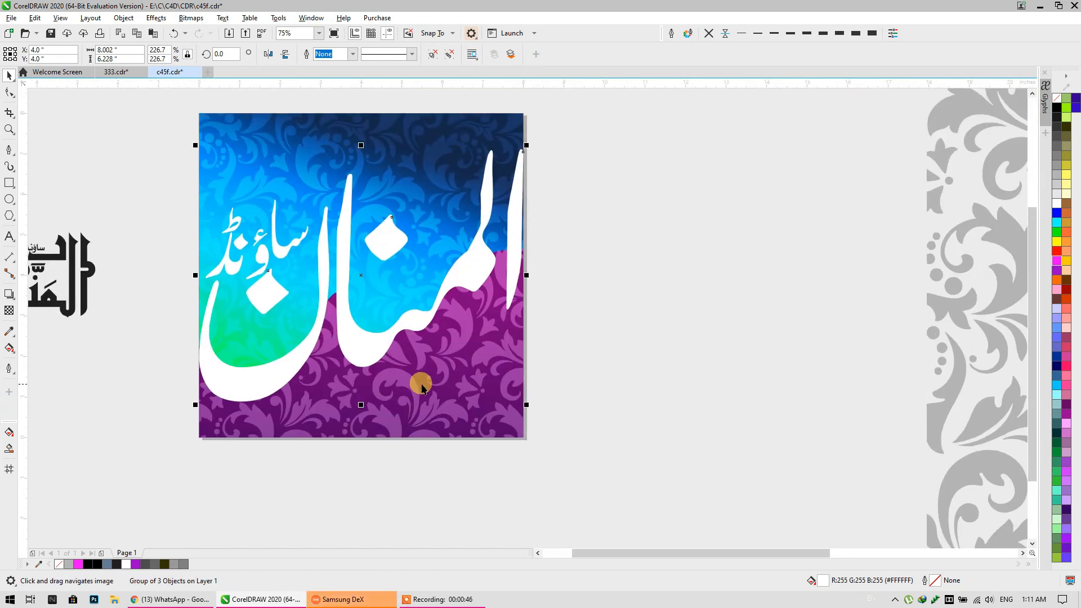
Try moving the patterned background square away from the white calligraphy, and undo the move.
{"action": "left_click", "coordinate": [418, 381]}
{"action": "left_click_drag", "start_coordinate": [488, 378], "coordinate": [620, 430]}
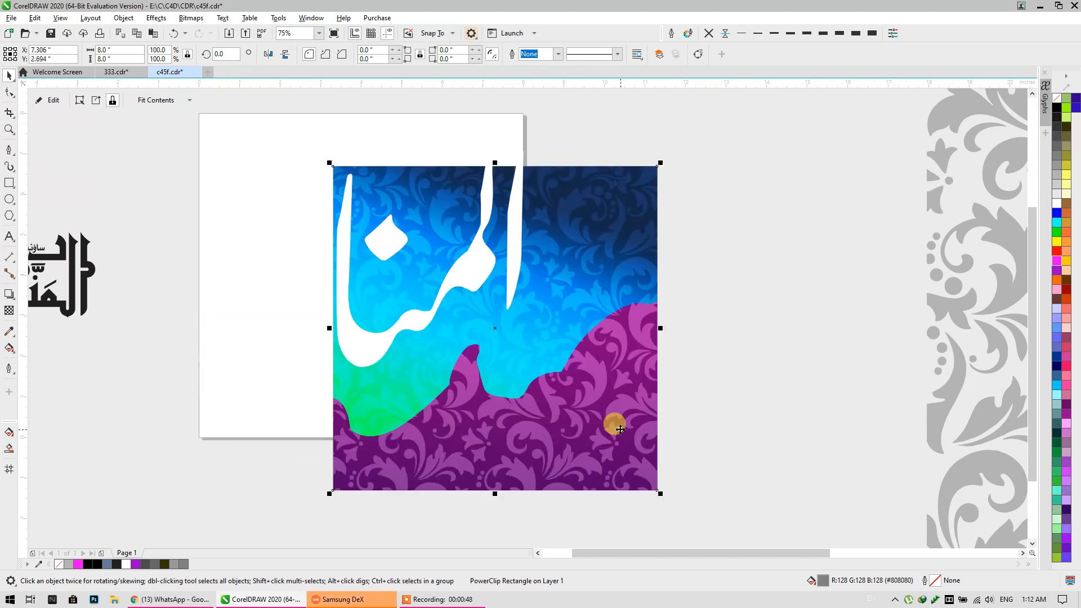
{"action": "key", "text": "ctrl+z"}
{"action": "left_click", "coordinate": [726, 337]}
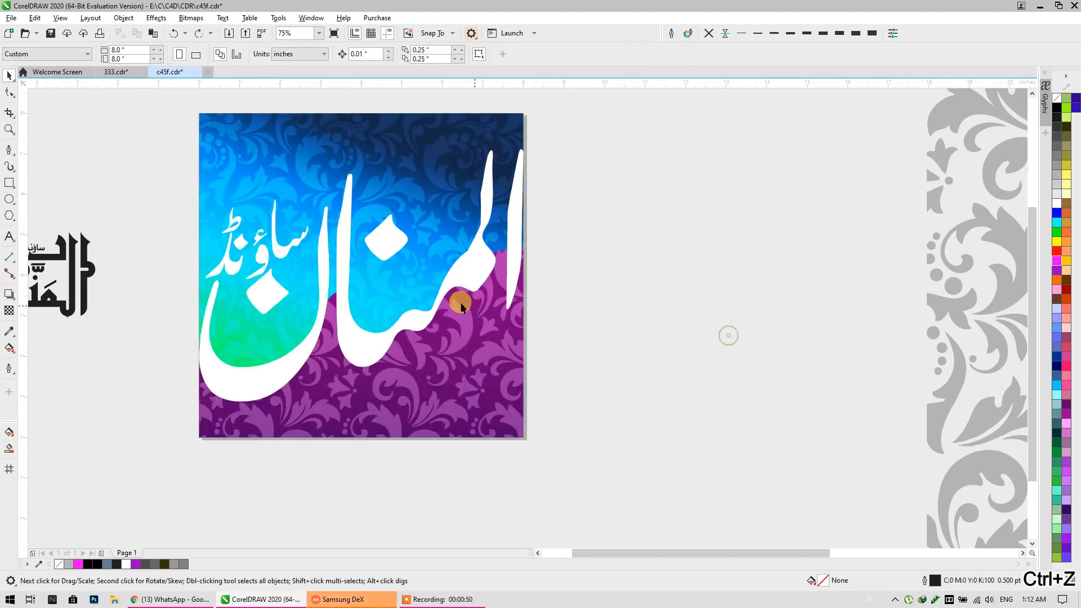
Try moving the small black calligraphy emblem beside the artwork, and undo the move.
{"action": "scroll", "coordinate": [418, 293], "scroll_direction": "down", "scroll_amount": 2}
{"action": "scroll", "coordinate": [418, 298], "scroll_direction": "down", "scroll_amount": 1}
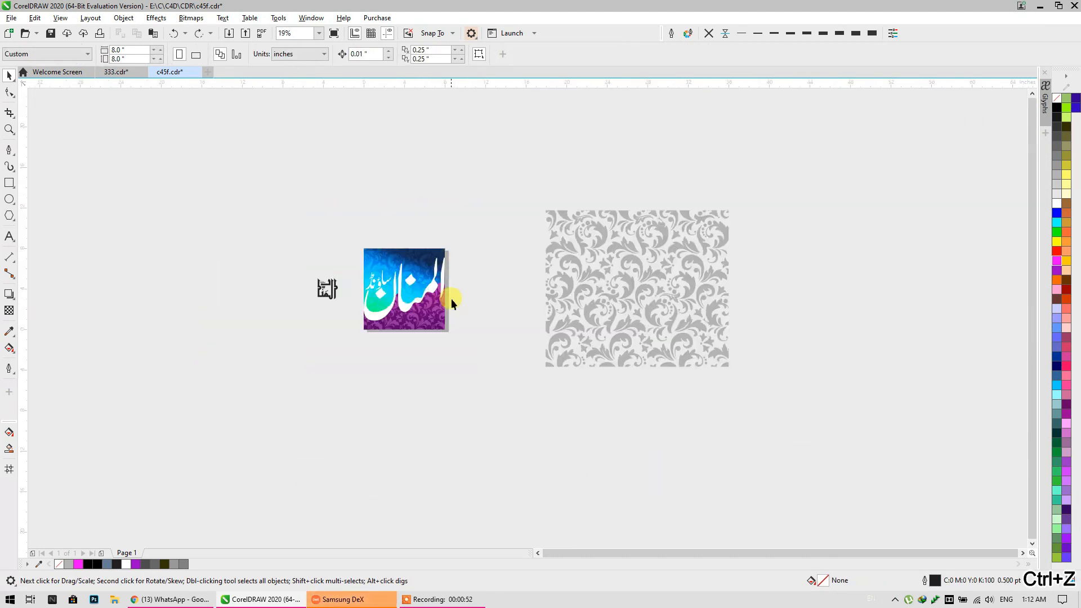
{"action": "left_click_drag", "start_coordinate": [451, 299], "coordinate": [424, 208]}
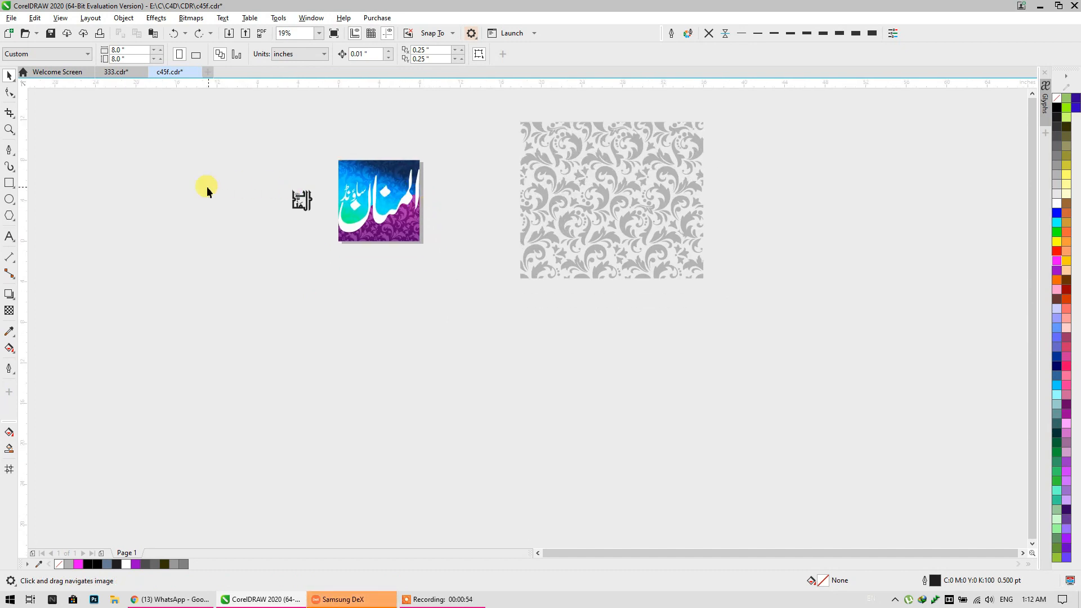
{"action": "scroll", "coordinate": [353, 192], "scroll_direction": "up", "scroll_amount": 2}
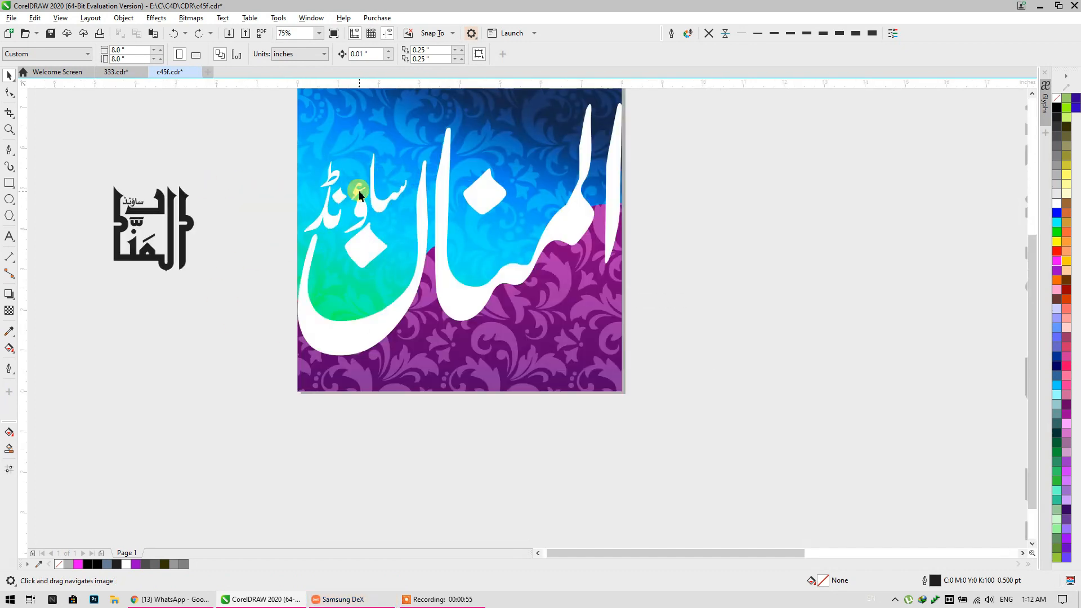
{"action": "left_click", "coordinate": [418, 214]}
{"action": "scroll", "coordinate": [419, 214], "scroll_direction": "down", "scroll_amount": 1}
{"action": "left_click", "coordinate": [271, 235]}
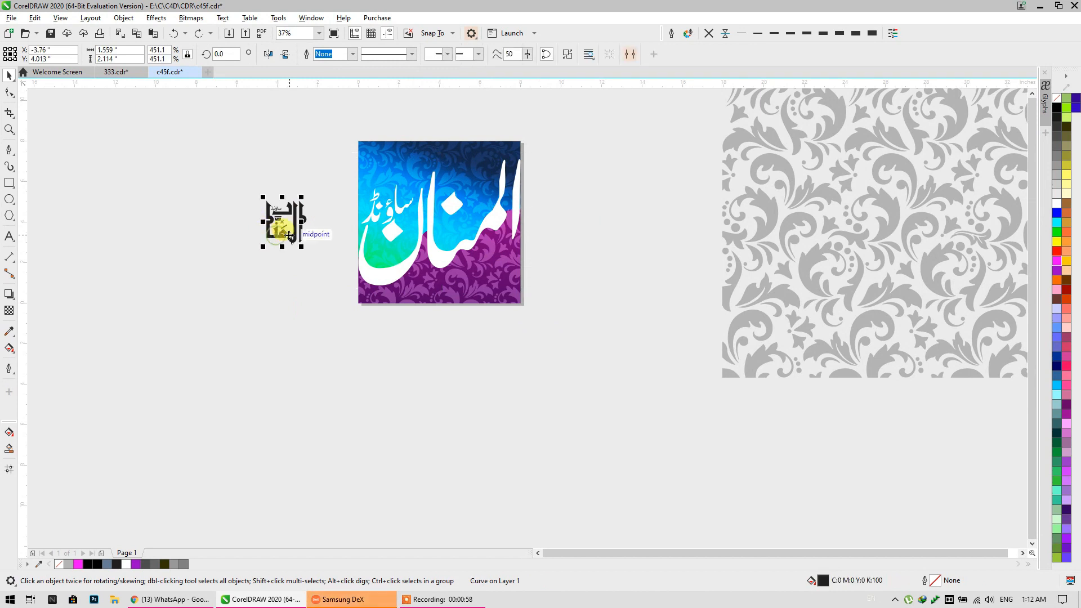
{"action": "left_click_drag", "start_coordinate": [281, 222], "coordinate": [253, 284]}
{"action": "key", "text": "ctrl+z"}
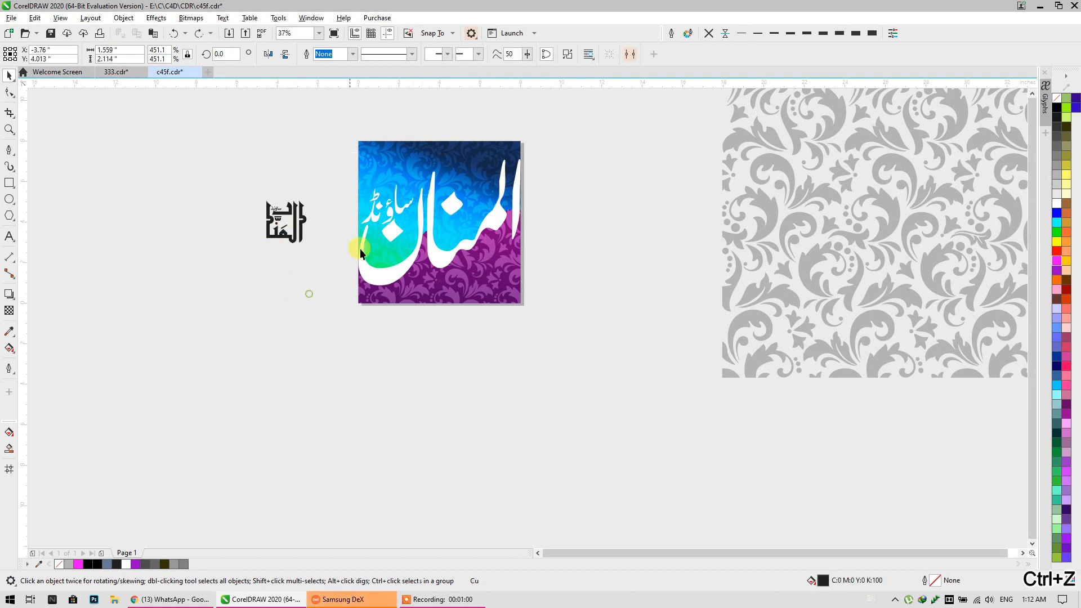
{"action": "left_click", "coordinate": [359, 248]}
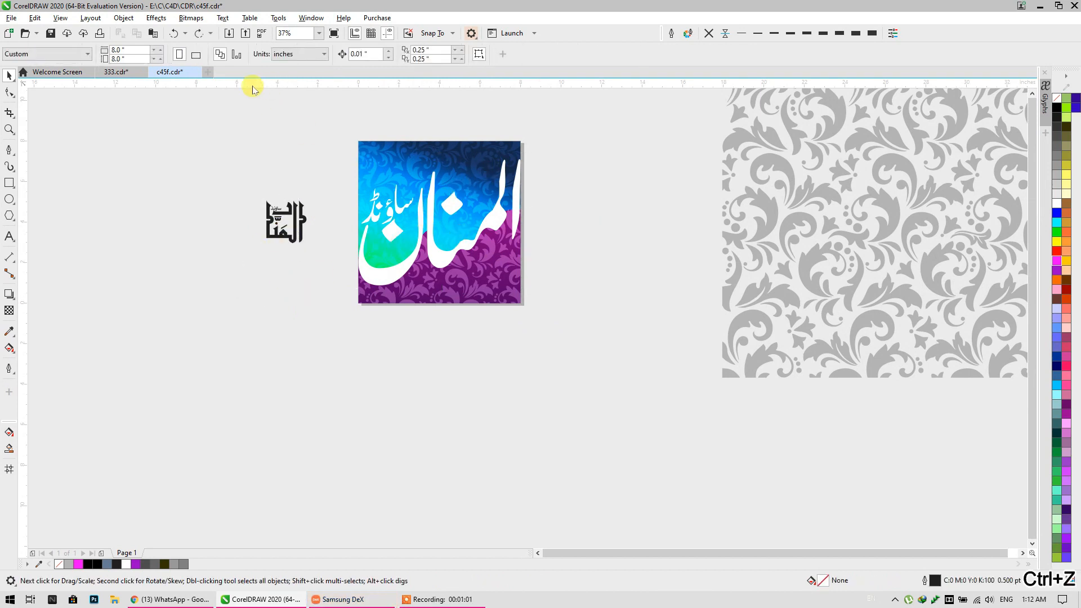
Switch to the 333.cdr document and examine the finished blue and grey-magenta calligraphy designs.
{"action": "left_click", "coordinate": [116, 72]}
{"action": "left_click_drag", "start_coordinate": [525, 281], "coordinate": [613, 294]}
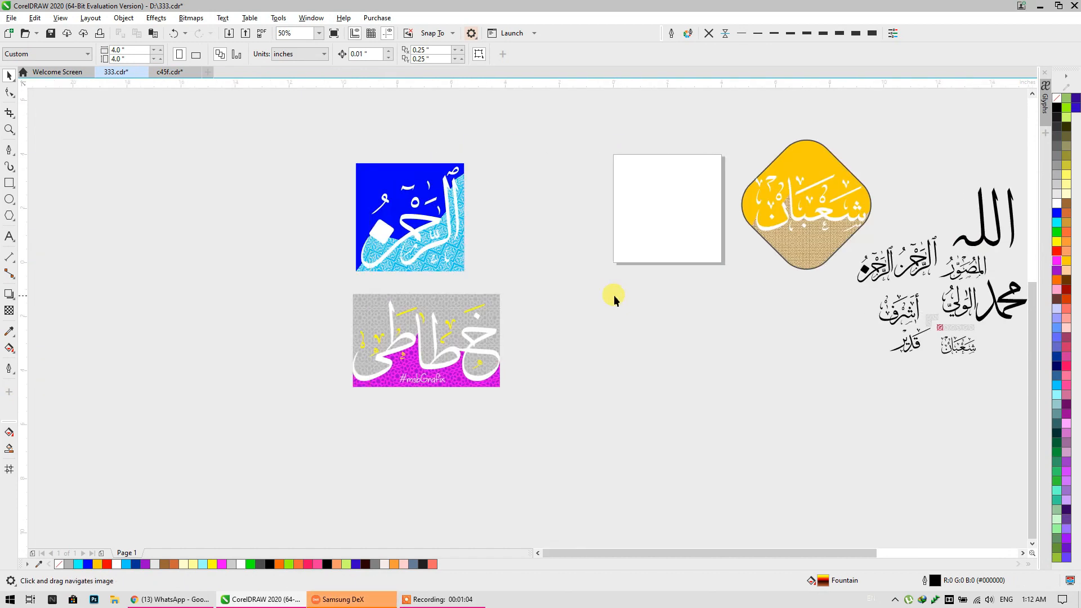
{"action": "scroll", "coordinate": [446, 279], "scroll_direction": "up", "scroll_amount": 2}
{"action": "scroll", "coordinate": [441, 241], "scroll_direction": "down", "scroll_amount": 2}
{"action": "scroll", "coordinate": [440, 241], "scroll_direction": "up", "scroll_amount": 1}
{"action": "left_click_drag", "start_coordinate": [441, 241], "coordinate": [481, 369]}
{"action": "scroll", "coordinate": [543, 253], "scroll_direction": "down", "scroll_amount": 2}
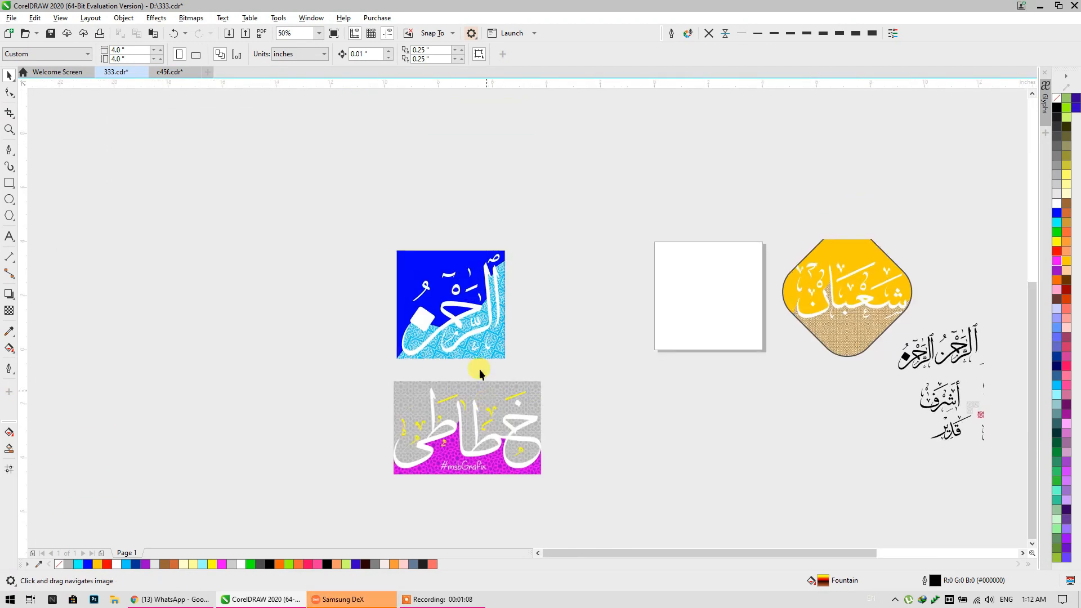
{"action": "scroll", "coordinate": [454, 315], "scroll_direction": "up", "scroll_amount": 2}
{"action": "scroll", "coordinate": [455, 316], "scroll_direction": "down", "scroll_amount": 1}
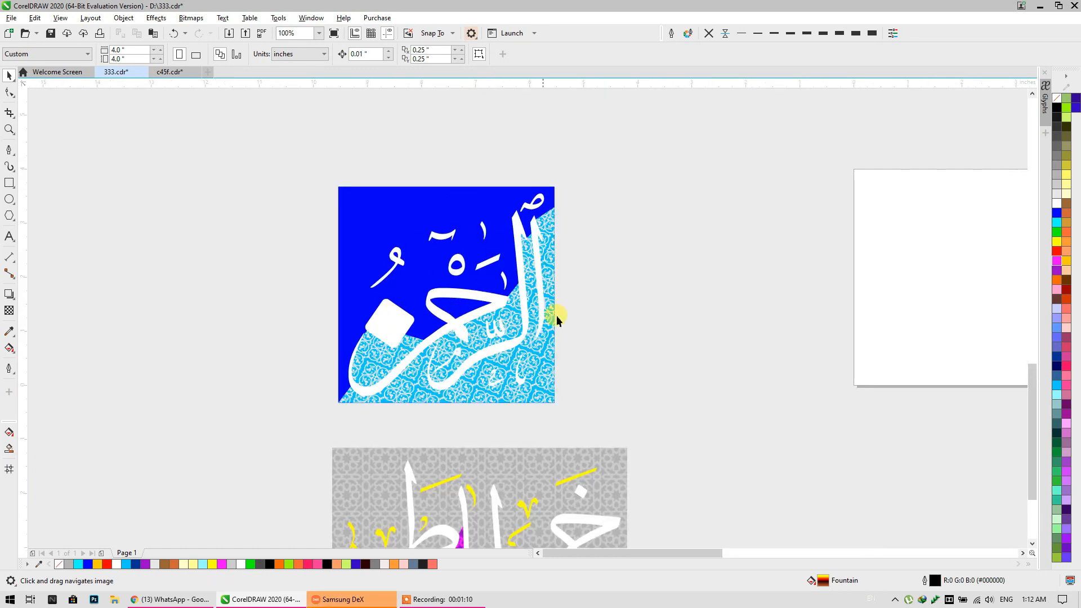
Examine the yellow diamond-shaped calligraphy design and the black lettering samples beside the page.
{"action": "scroll", "coordinate": [345, 285], "scroll_direction": "right", "scroll_amount": 4}
{"action": "scroll", "coordinate": [448, 248], "scroll_direction": "down", "scroll_amount": 1}
{"action": "left_click_drag", "start_coordinate": [666, 263], "coordinate": [337, 263]}
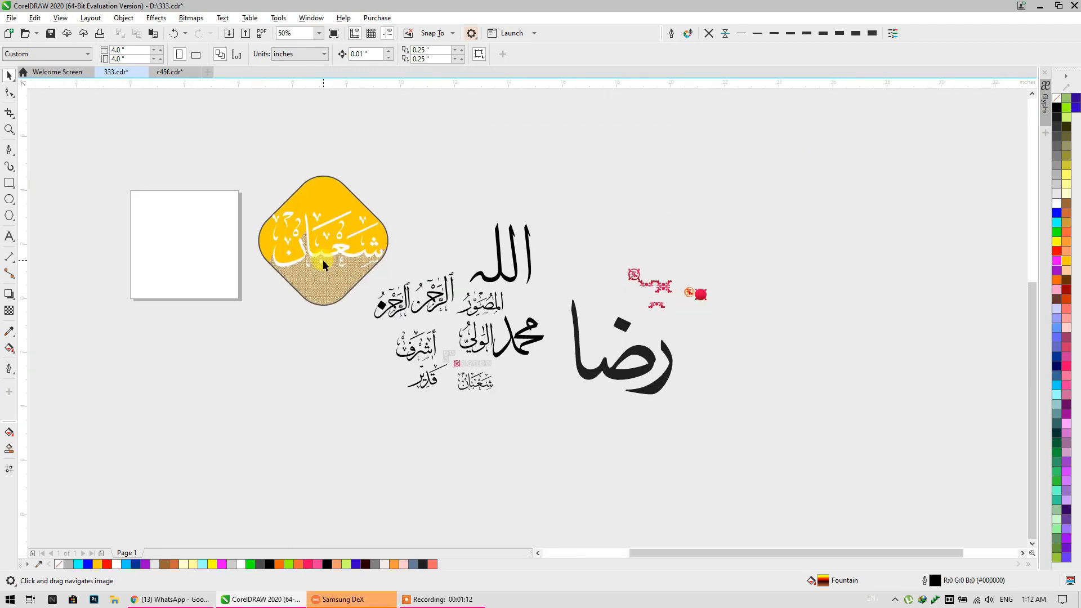
{"action": "scroll", "coordinate": [367, 248], "scroll_direction": "up", "scroll_amount": 1}
{"action": "scroll", "coordinate": [335, 214], "scroll_direction": "down", "scroll_amount": 1}
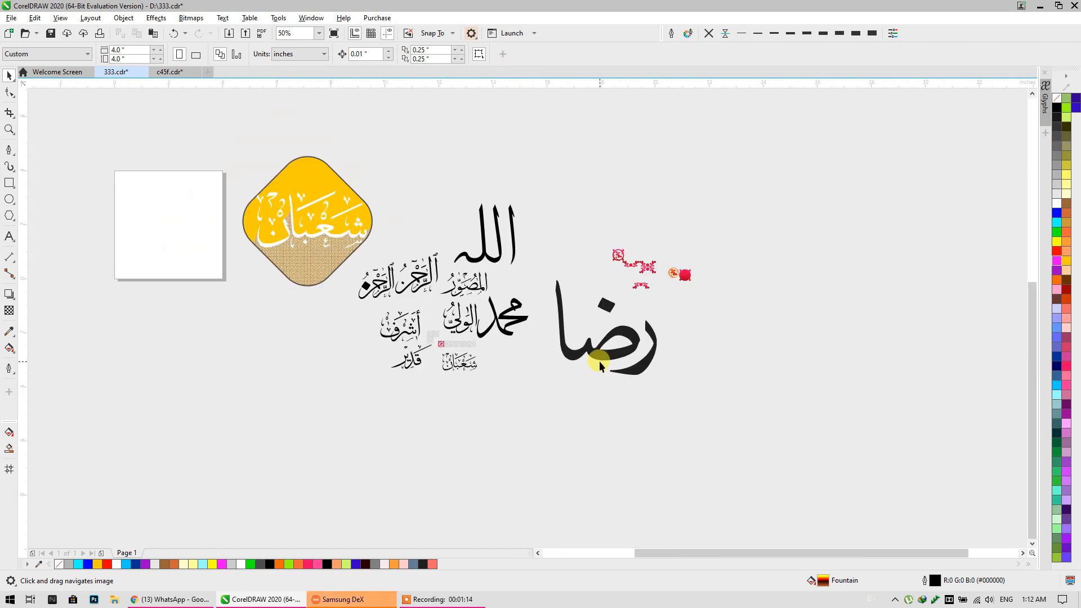
{"action": "scroll", "coordinate": [251, 367], "scroll_direction": "right", "scroll_amount": 2}
{"action": "scroll", "coordinate": [545, 324], "scroll_direction": "left", "scroll_amount": 2}
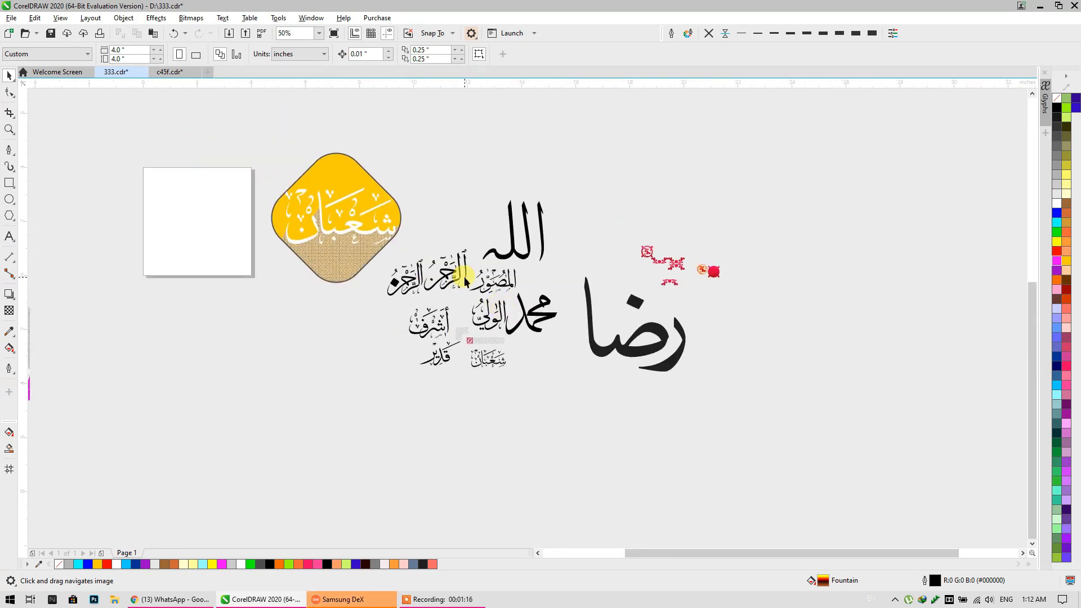
{"action": "scroll", "coordinate": [585, 288], "scroll_direction": "down", "scroll_amount": 1}
{"action": "scroll", "coordinate": [586, 288], "scroll_direction": "left", "scroll_amount": 1}
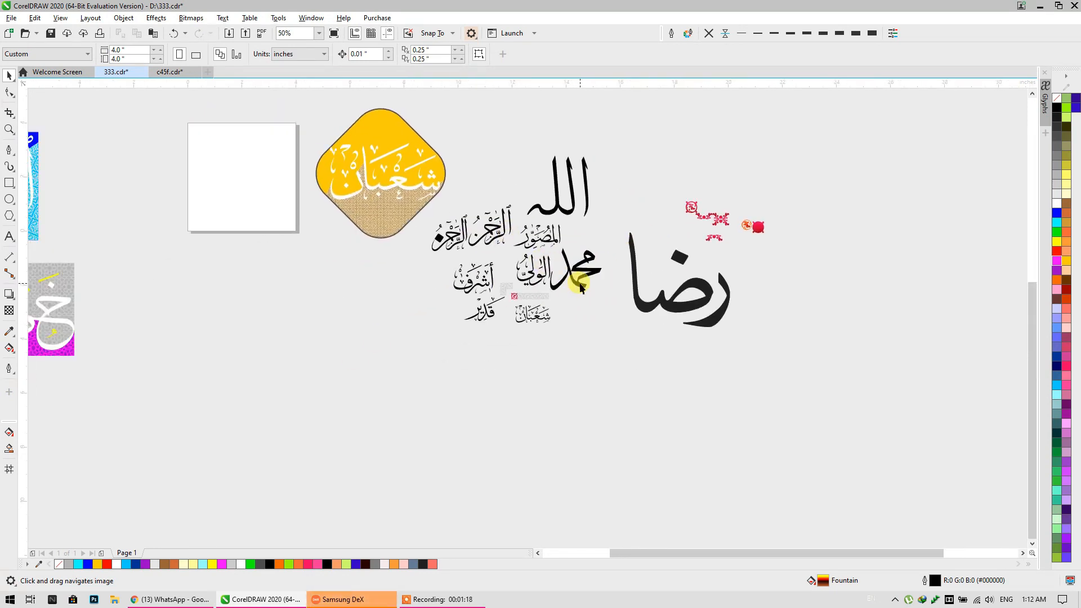
{"action": "left_click_drag", "start_coordinate": [497, 340], "coordinate": [573, 400]}
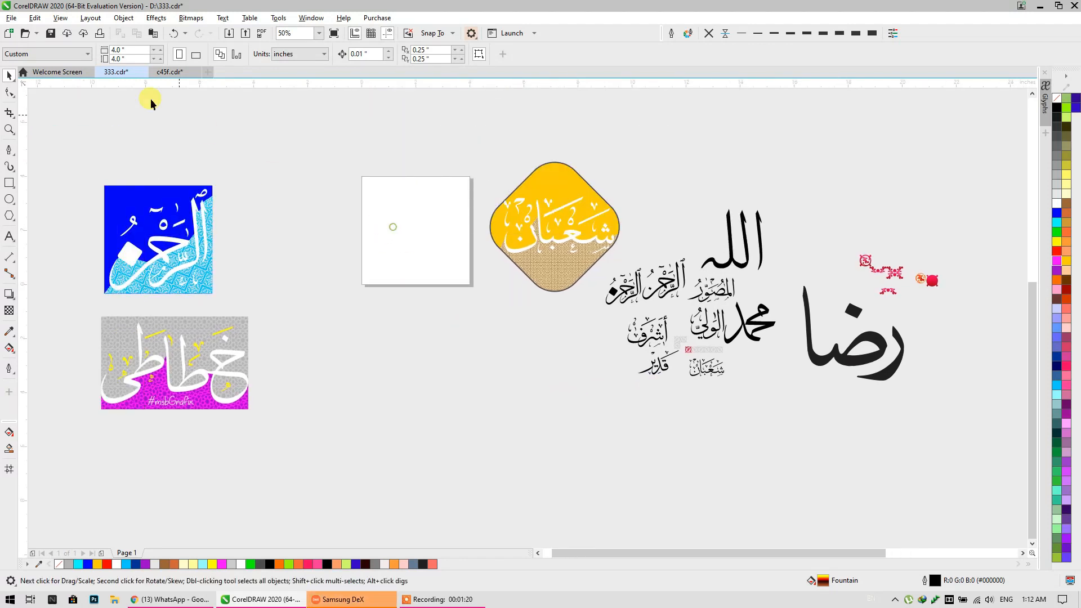
Copy the المصور calligraphy text from the group of black lettering samples.
{"action": "left_click", "coordinate": [142, 55]}
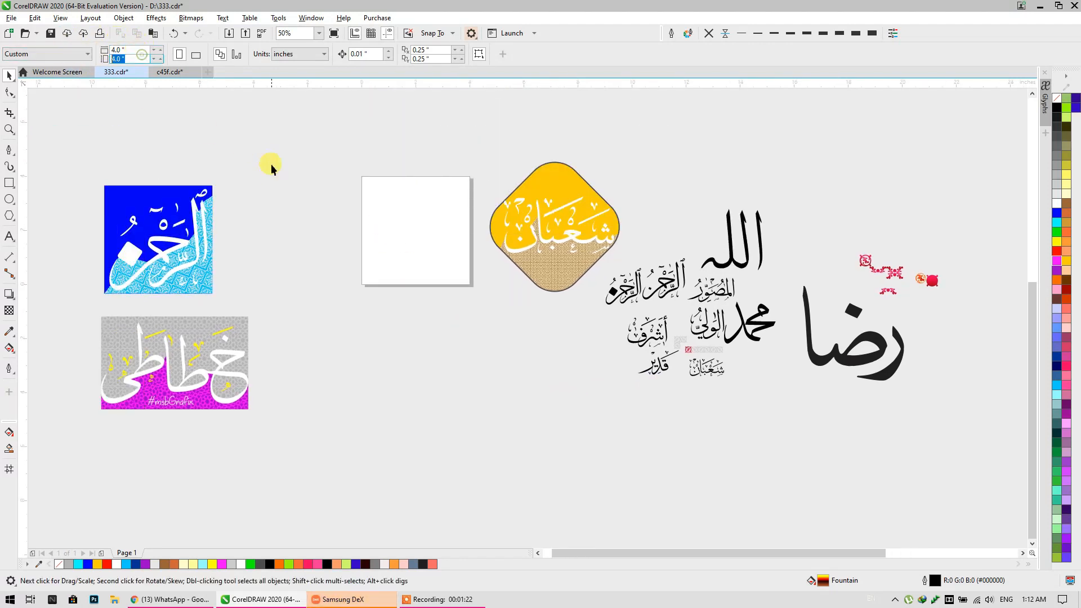
{"action": "left_click", "coordinate": [650, 300]}
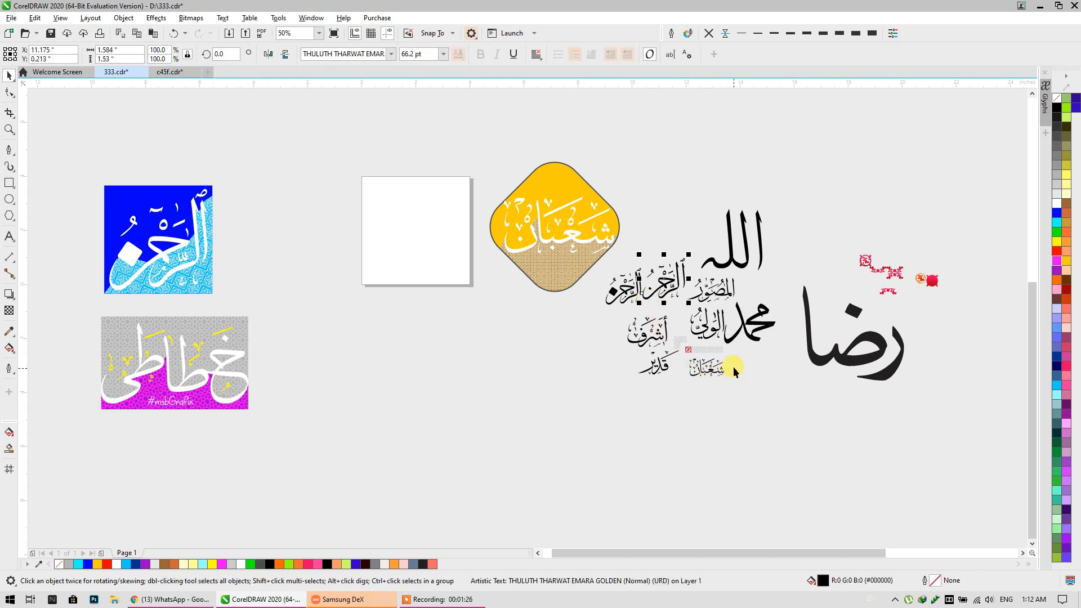
{"action": "left_click_drag", "start_coordinate": [732, 361], "coordinate": [361, 303]}
{"action": "scroll", "coordinate": [360, 299], "scroll_direction": "up", "scroll_amount": 3}
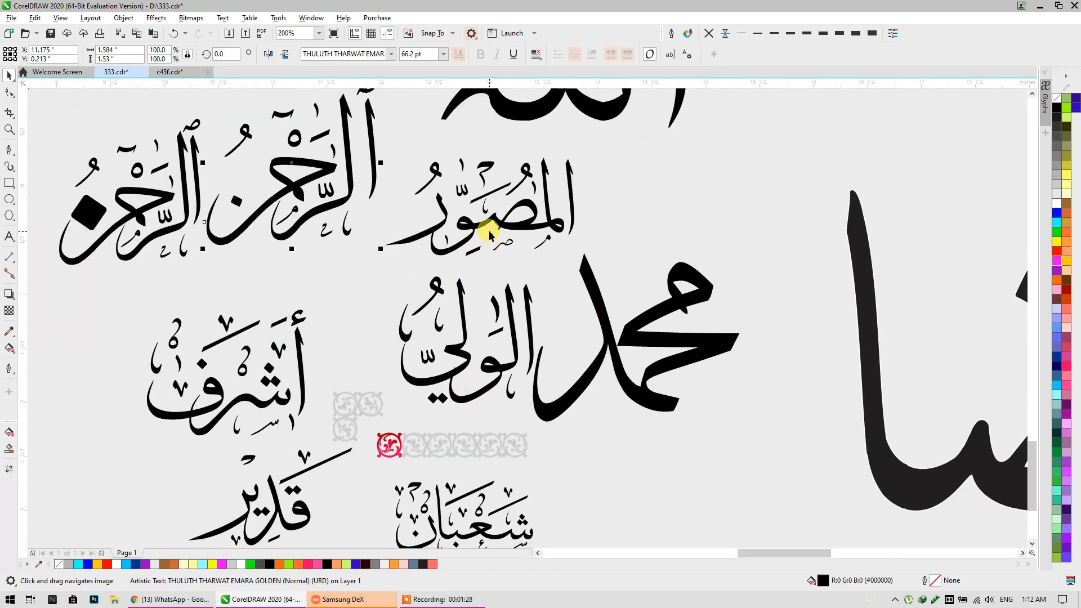
{"action": "left_click", "coordinate": [489, 235]}
{"action": "right_click", "coordinate": [495, 224]}
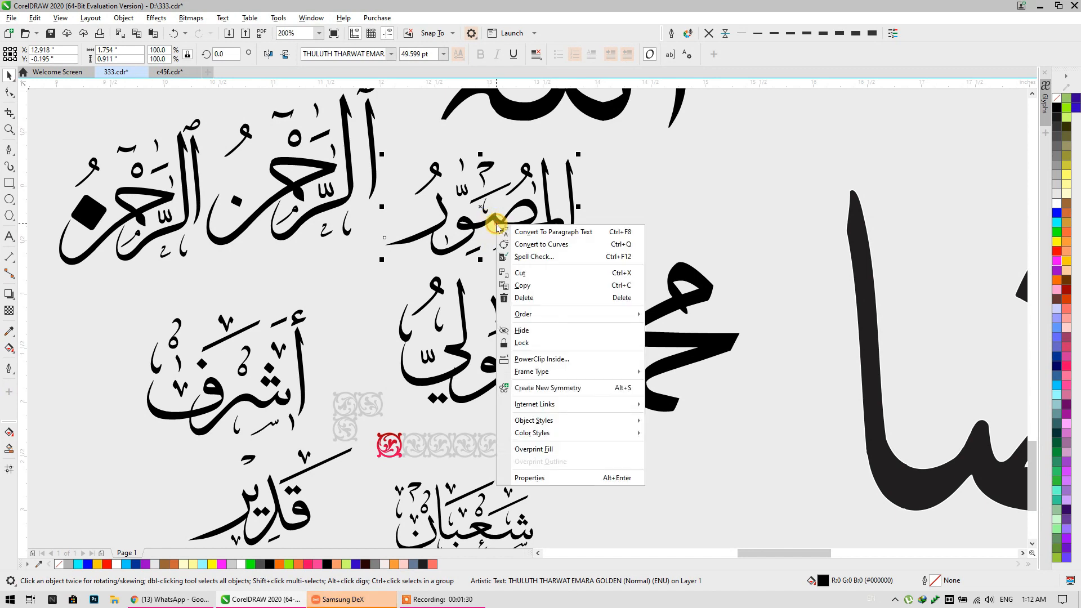
{"action": "left_click", "coordinate": [522, 285]}
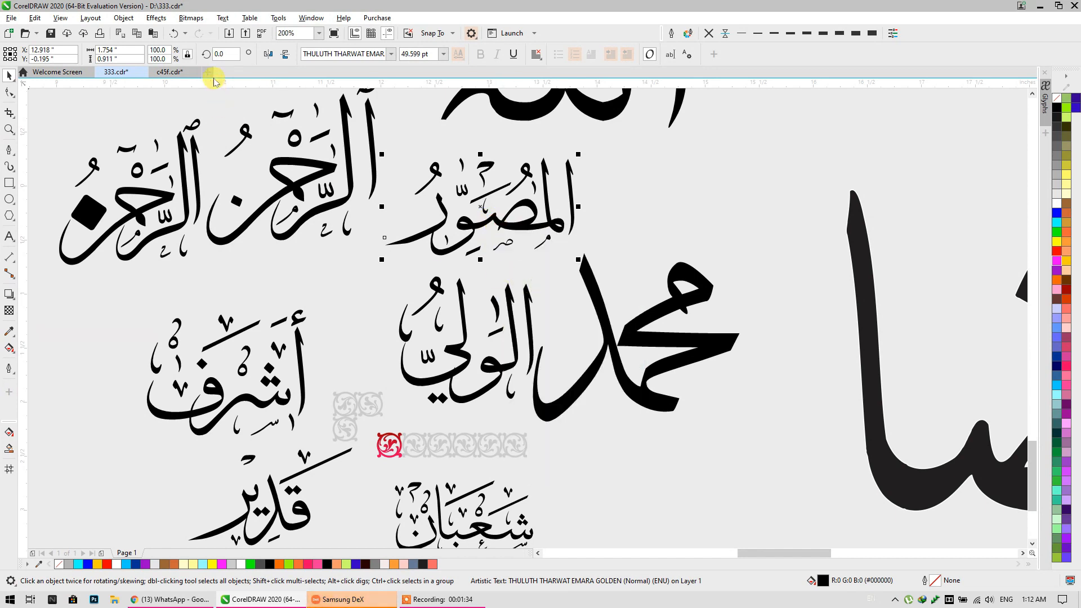
Create a new document with the default Letter RGB settings and paste the copied calligraphy text centred on the page.
{"action": "left_click", "coordinate": [205, 72]}
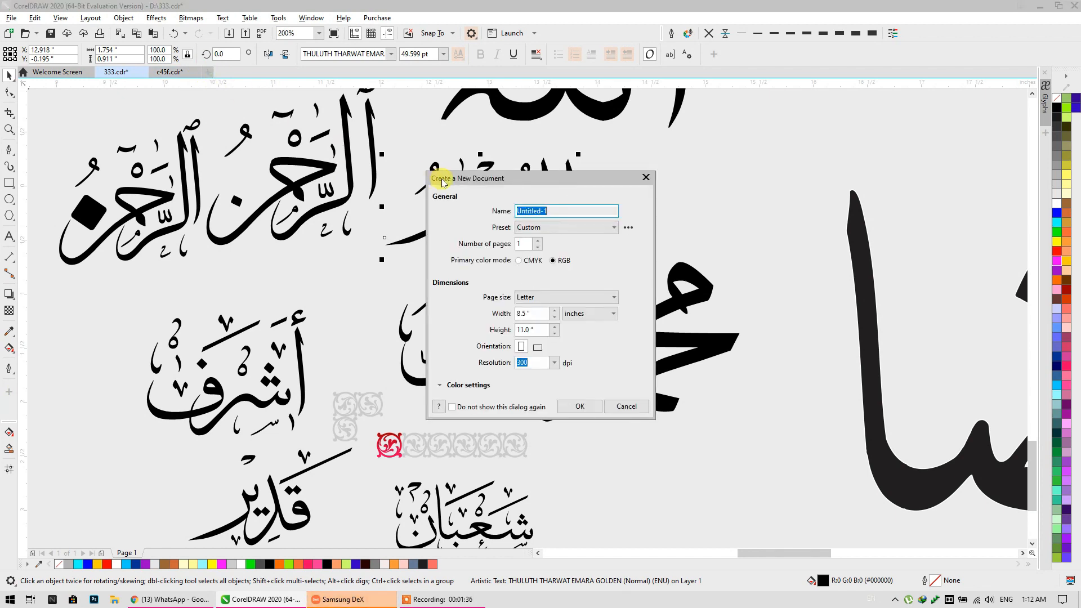
{"action": "left_click", "coordinate": [567, 407]}
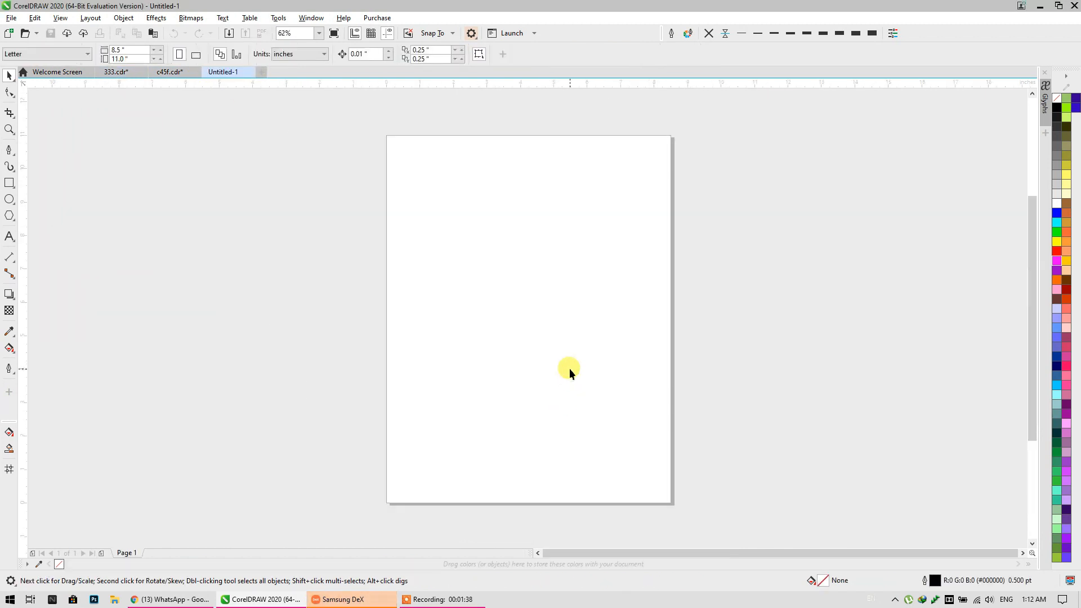
{"action": "key", "text": "ctrl+v"}
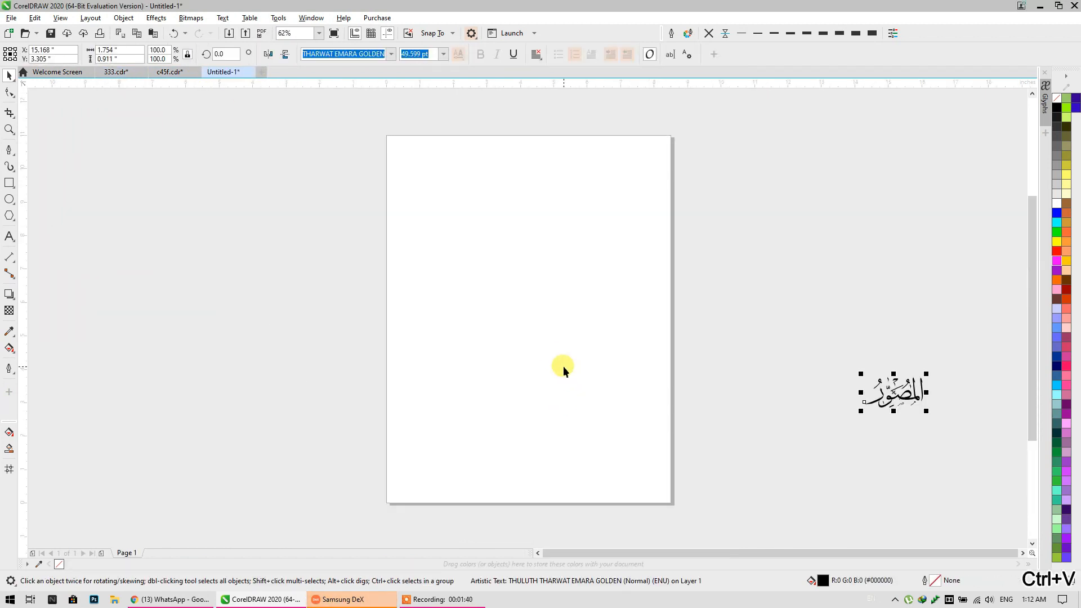
{"action": "key", "text": "p"}
Set the page size to 4 by 4 inches.
{"action": "left_click", "coordinate": [230, 255]}
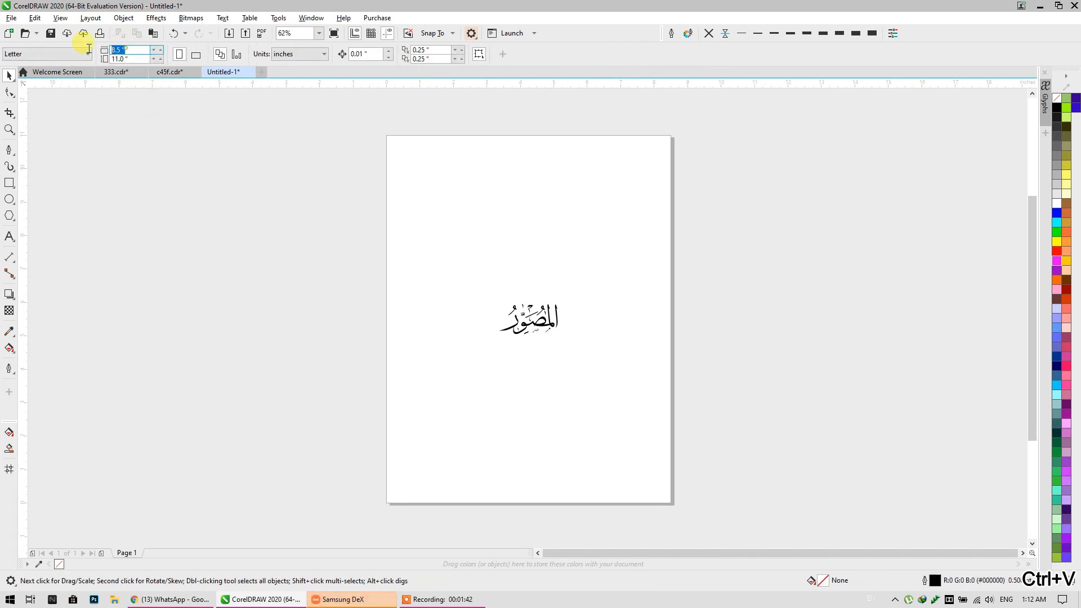
{"action": "type", "text": "4"}
{"action": "key", "text": "Tab"}
{"action": "type", "text": "4"}
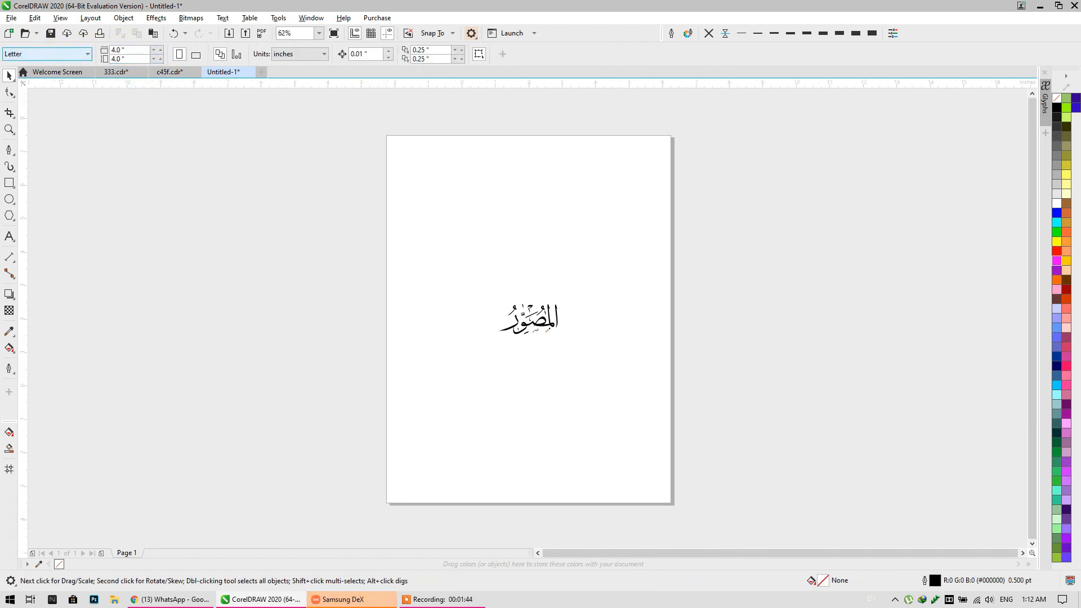
{"action": "key", "text": "Return"}
{"action": "scroll", "coordinate": [485, 327], "scroll_direction": "up", "scroll_amount": 3}
{"action": "scroll", "coordinate": [299, 224], "scroll_direction": "down", "scroll_amount": 2}
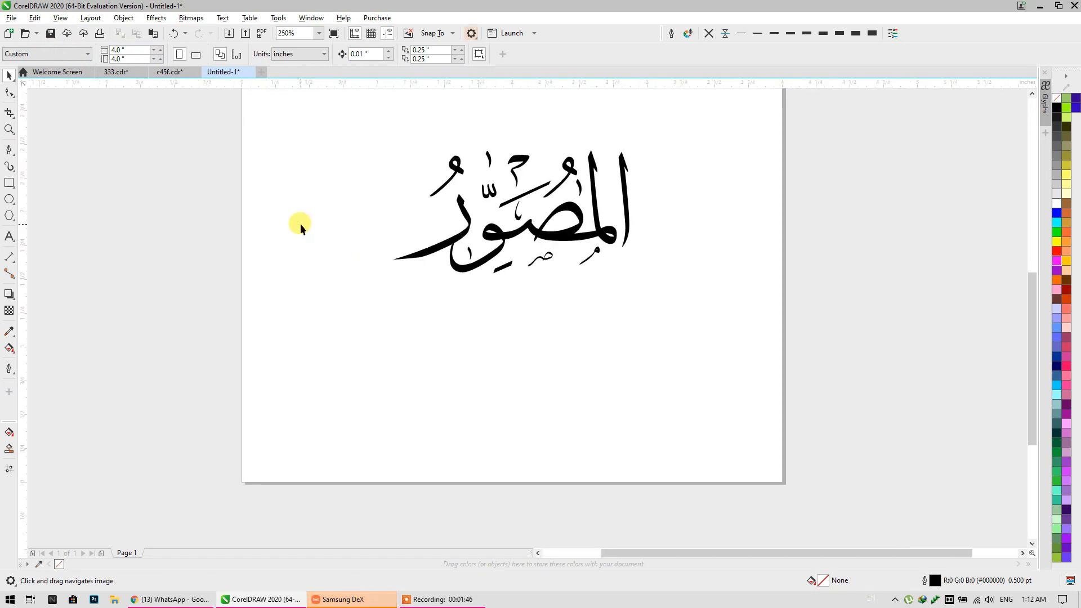
Enlarge the calligraphy text proportionally from its centre to 4 inches wide, filling the page width.
{"action": "left_click", "coordinate": [440, 309]}
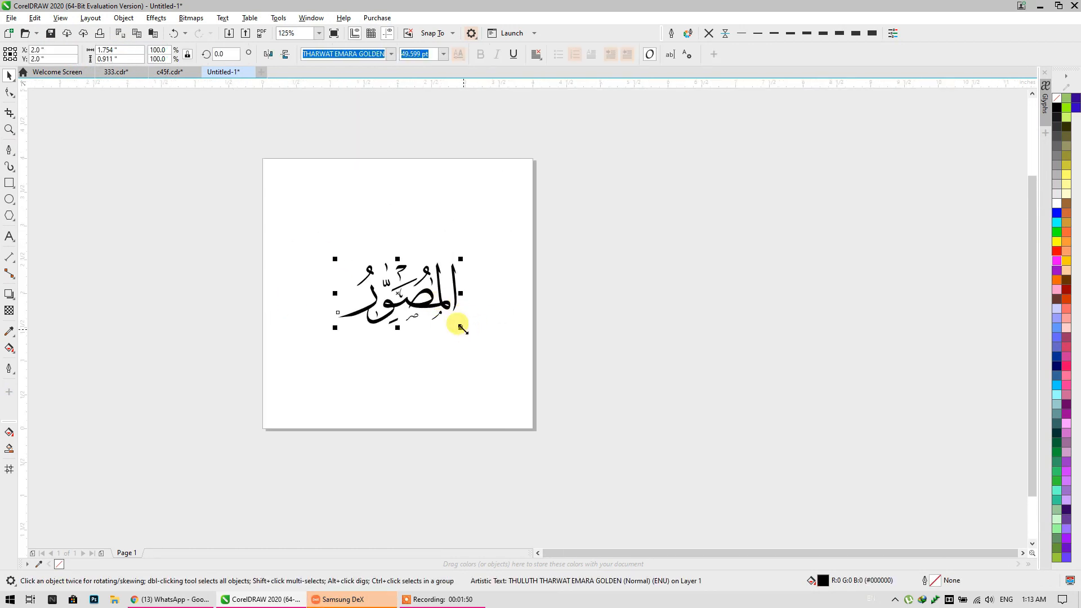
{"action": "left_click_drag", "start_coordinate": [462, 329], "coordinate": [536, 415]}
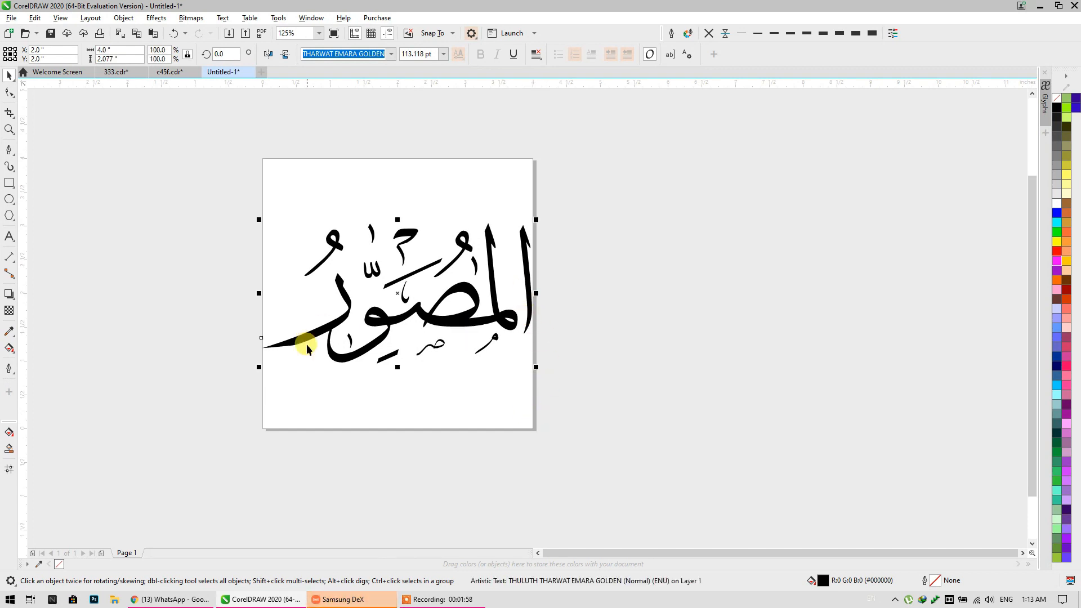
{"action": "scroll", "coordinate": [265, 345], "scroll_direction": "up", "scroll_amount": 5}
{"action": "scroll", "coordinate": [225, 344], "scroll_direction": "down", "scroll_amount": 5}
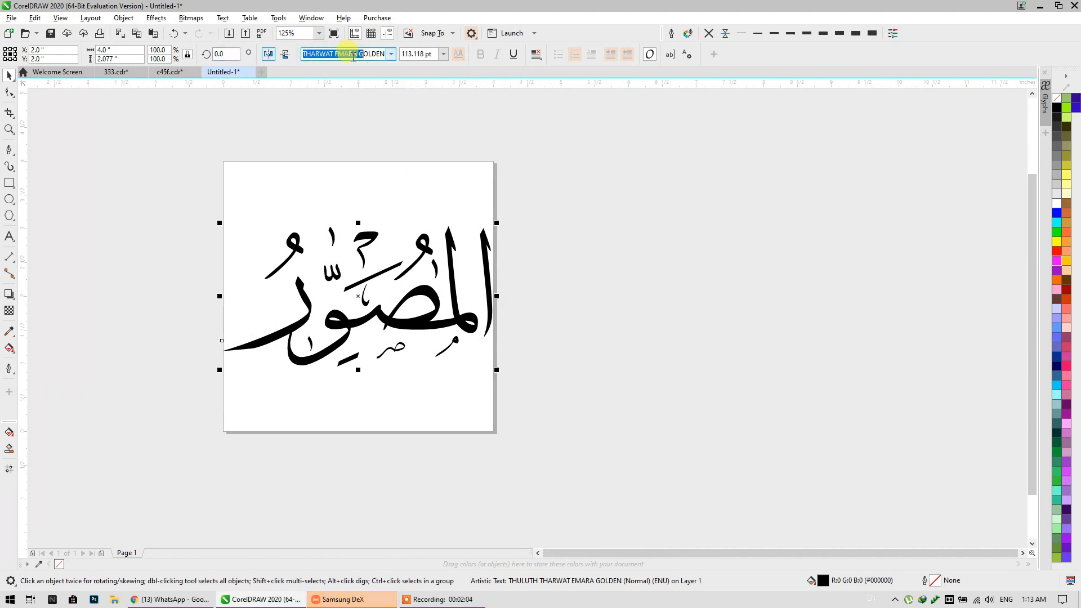
Convert the المصور calligraphy text to curves.
{"action": "key", "text": "Tab"}
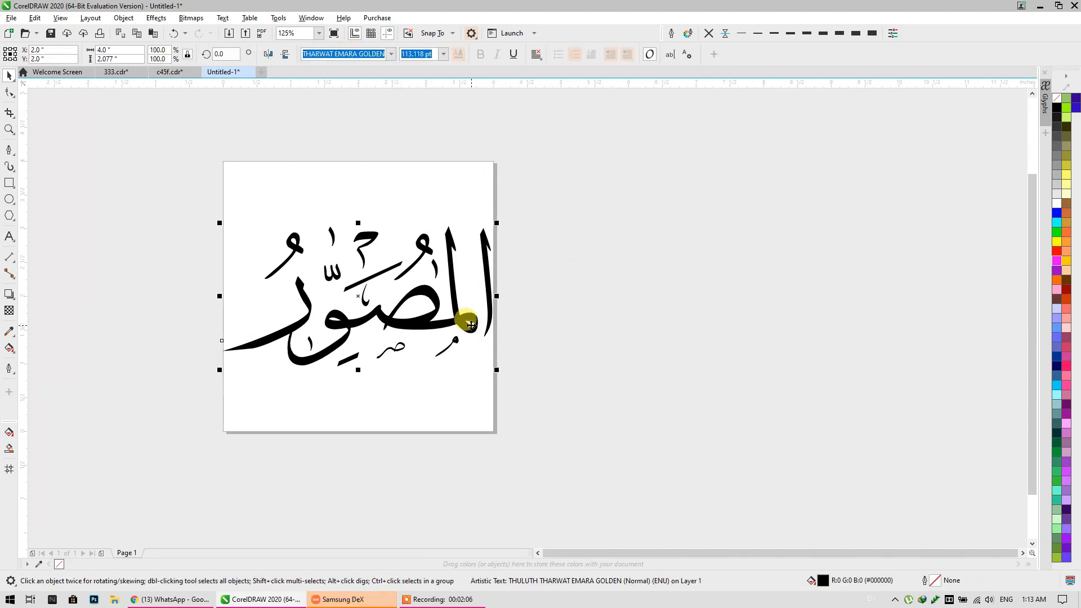
{"action": "key", "text": "ctrl+q"}
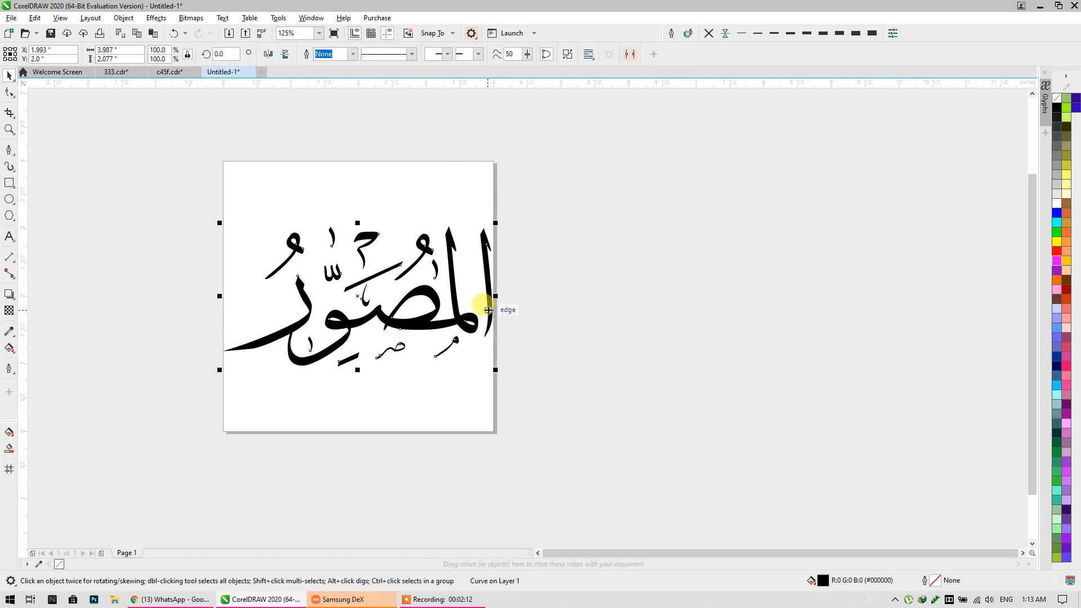
{"action": "scroll", "coordinate": [488, 310], "scroll_direction": "up", "scroll_amount": 5}
{"action": "scroll", "coordinate": [488, 310], "scroll_direction": "down", "scroll_amount": 5}
Set the page width to 6 inches.
{"action": "left_click", "coordinate": [557, 238]}
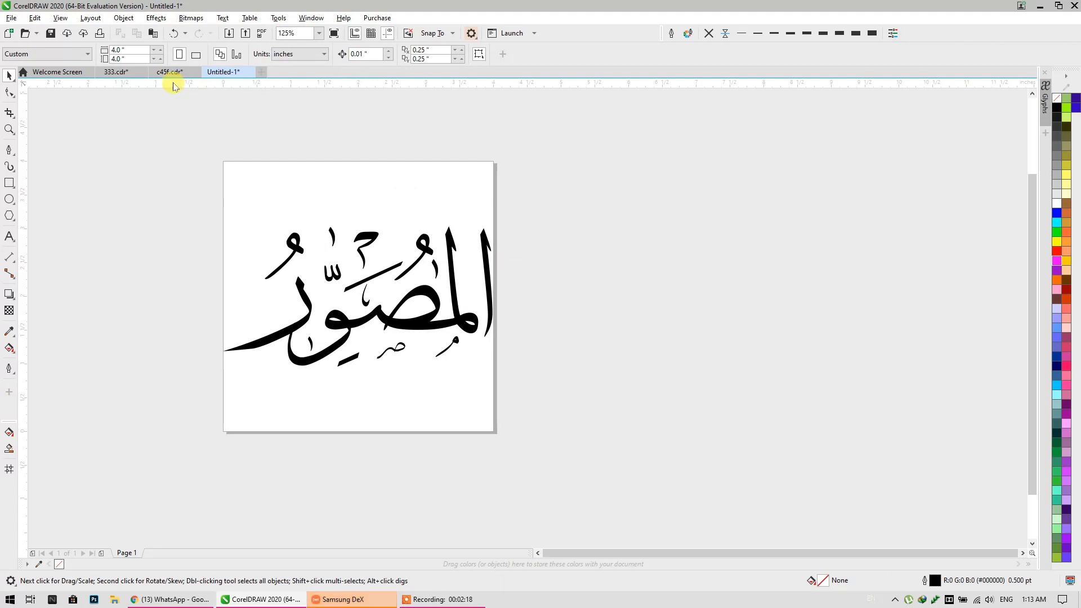
{"action": "left_click", "coordinate": [134, 50]}
{"action": "type", "text": "6"}
{"action": "key", "text": "Return"}
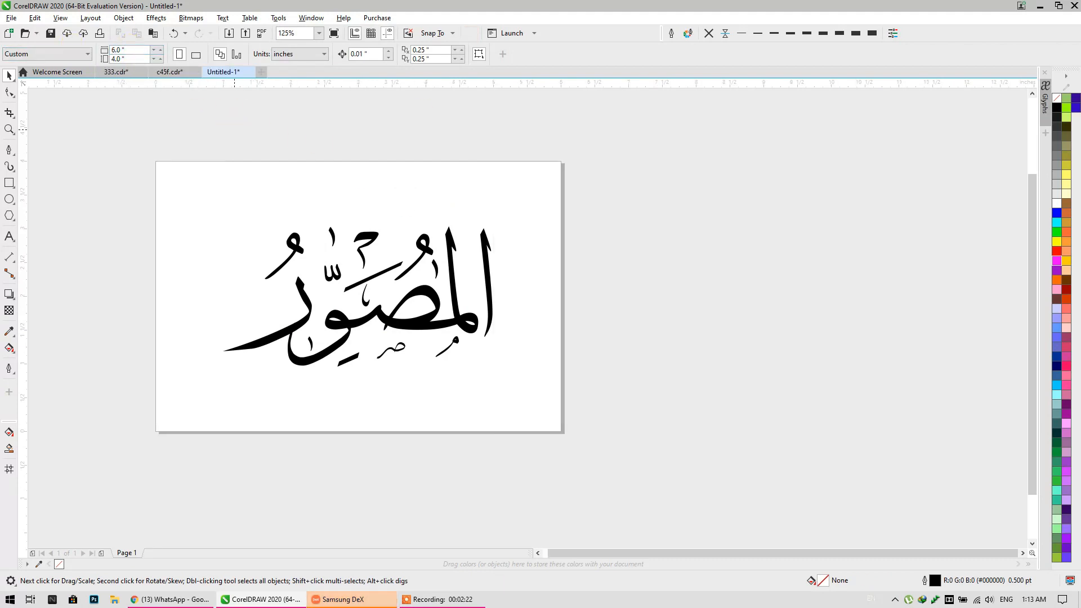
Enlarge the calligraphy proportionally from its centre to about 5.99 inches wide so it spans the page width.
{"action": "left_click", "coordinate": [420, 324]}
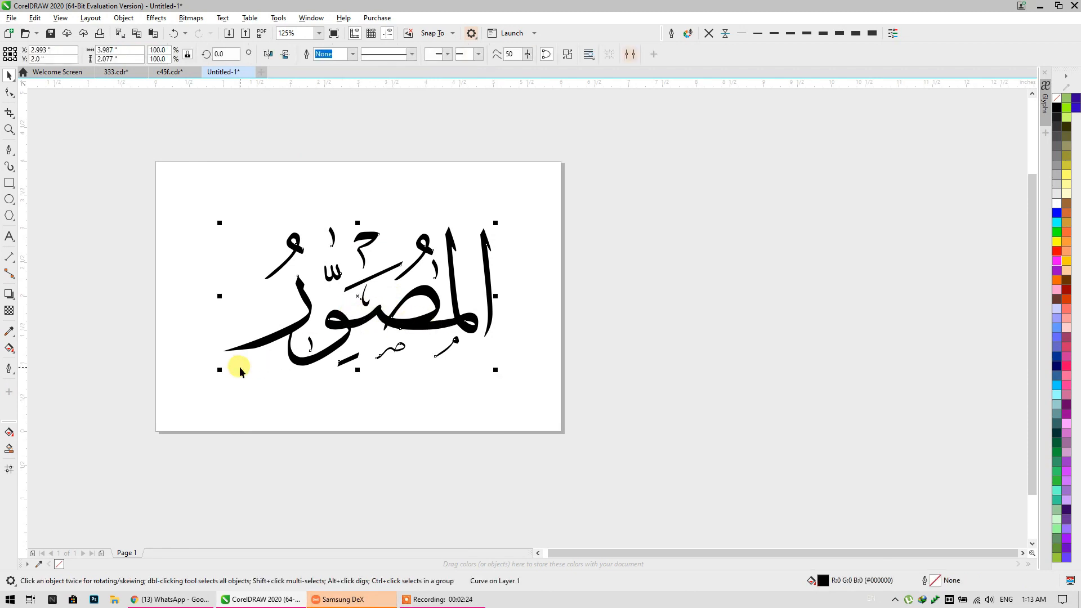
{"action": "left_click_drag", "start_coordinate": [219, 370], "coordinate": [153, 412]}
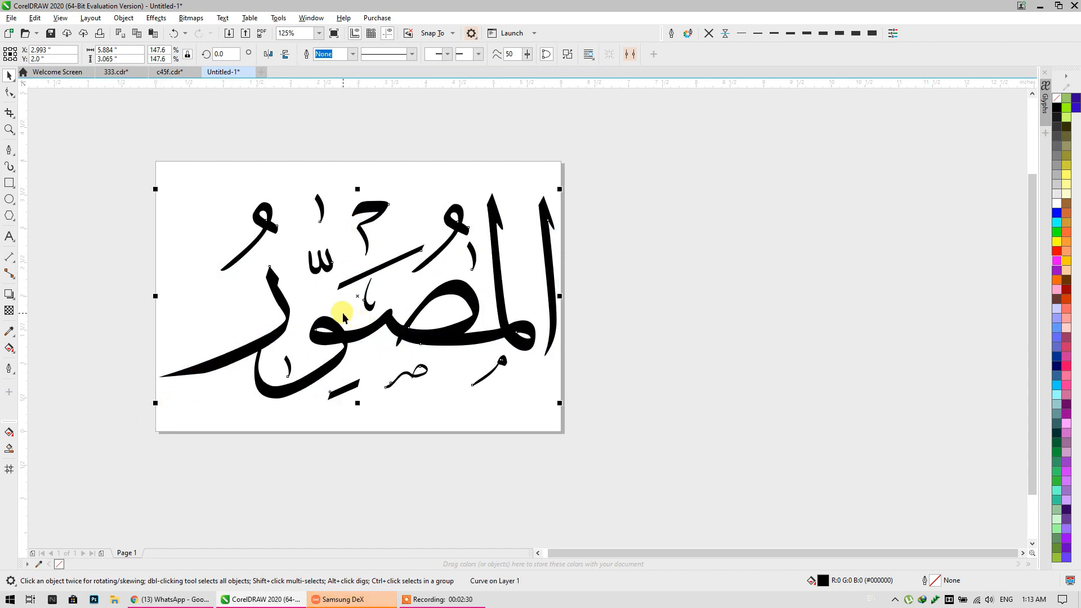
{"action": "scroll", "coordinate": [159, 412], "scroll_direction": "up", "scroll_amount": 5}
{"action": "left_click_drag", "start_coordinate": [267, 301], "coordinate": [239, 322]}
{"action": "scroll", "coordinate": [164, 302], "scroll_direction": "down", "scroll_amount": 4}
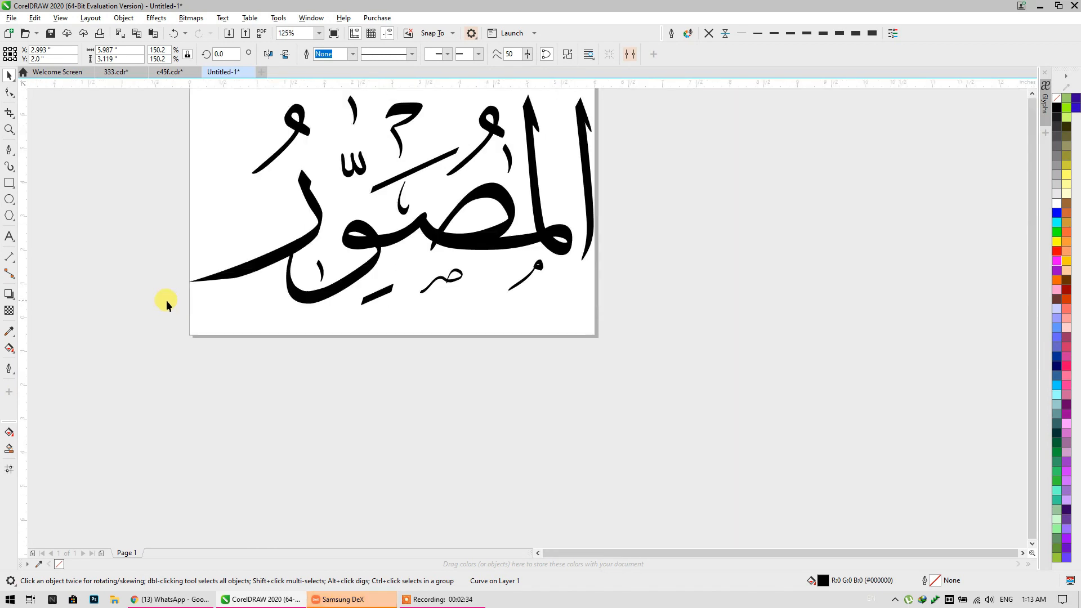
{"action": "scroll", "coordinate": [354, 285], "scroll_direction": "down", "scroll_amount": 2}
{"action": "scroll", "coordinate": [355, 285], "scroll_direction": "up", "scroll_amount": 2}
{"action": "scroll", "coordinate": [561, 313], "scroll_direction": "down", "scroll_amount": 2}
{"action": "left_click", "coordinate": [601, 321]}
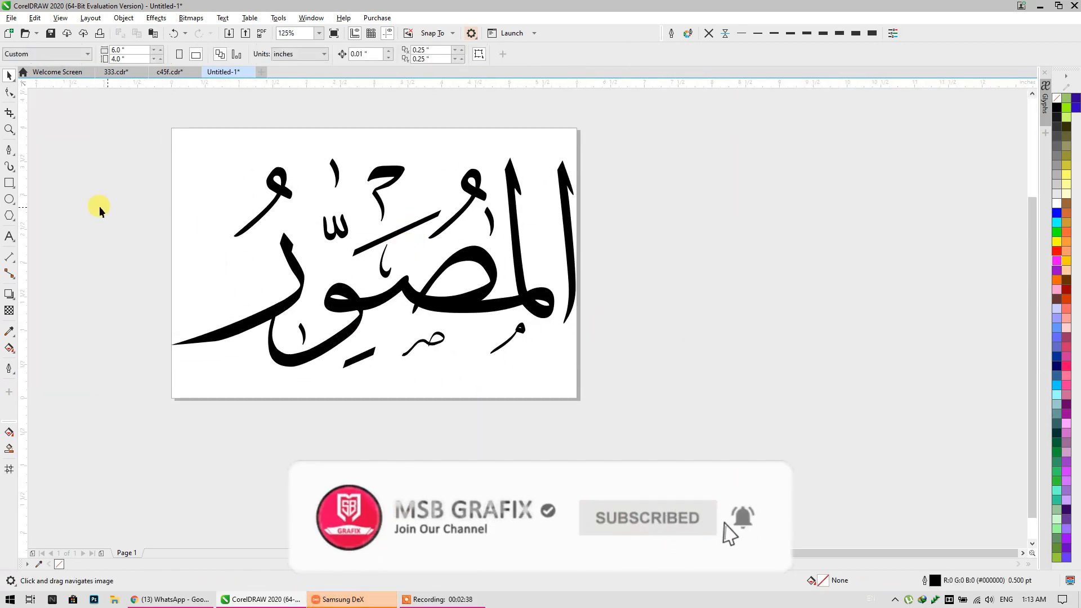
Draw a two-segment Pen line about 0.9 inch tall from the first alef's stem down to the head of the meem.
{"action": "left_click", "coordinate": [9, 149]}
{"action": "scroll", "coordinate": [596, 251], "scroll_direction": "up", "scroll_amount": 2}
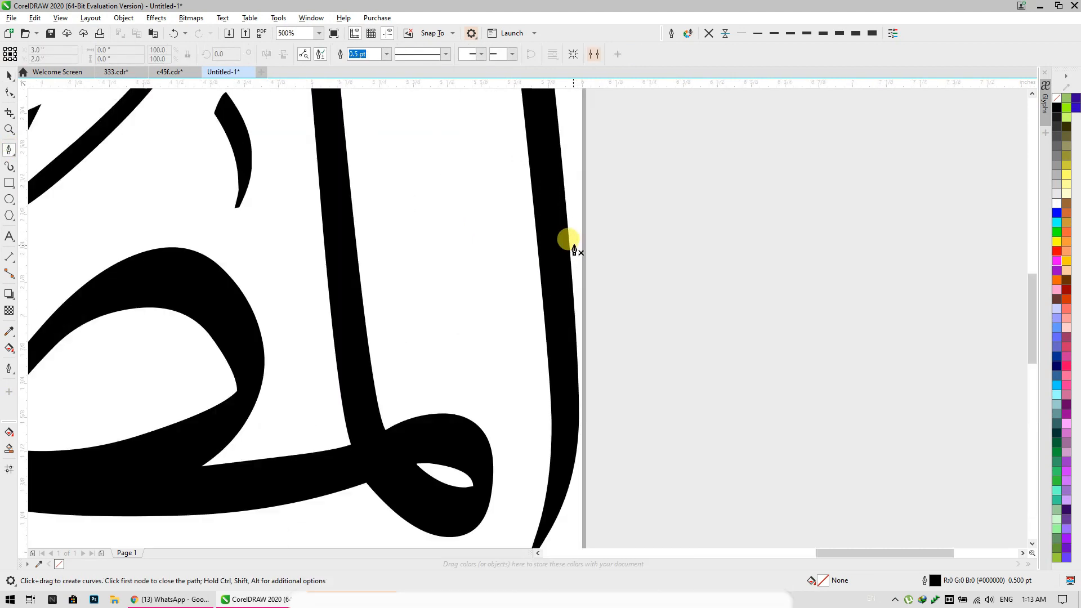
{"action": "left_click", "coordinate": [541, 207]}
{"action": "double_click", "coordinate": [518, 392]}
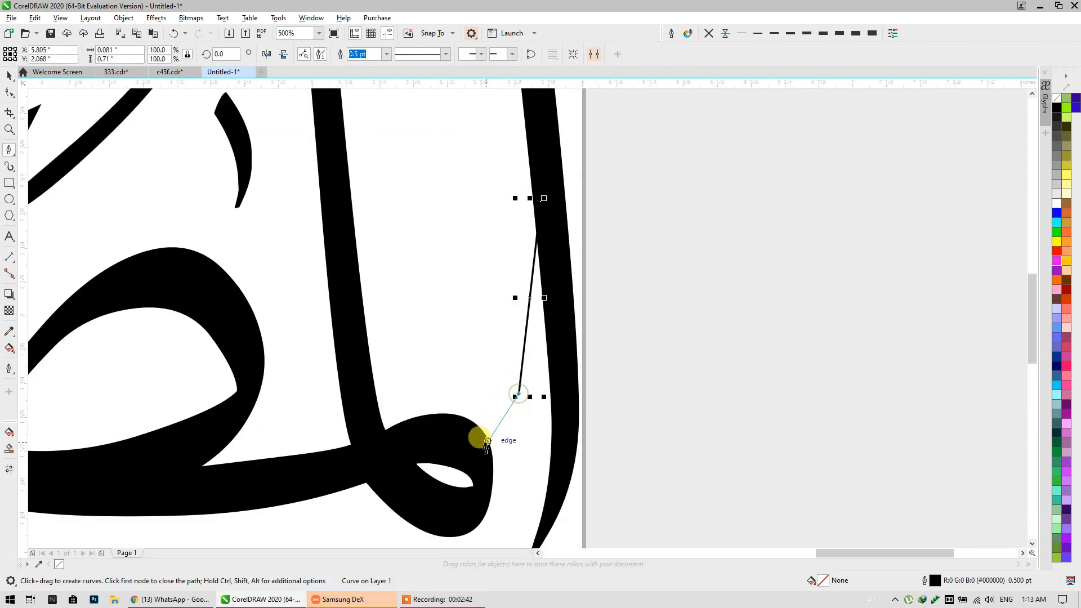
{"action": "left_click", "coordinate": [481, 450]}
Turn the pen line into one smooth curve by converting it to curves and deleting its middle node.
{"action": "left_click", "coordinate": [8, 91]}
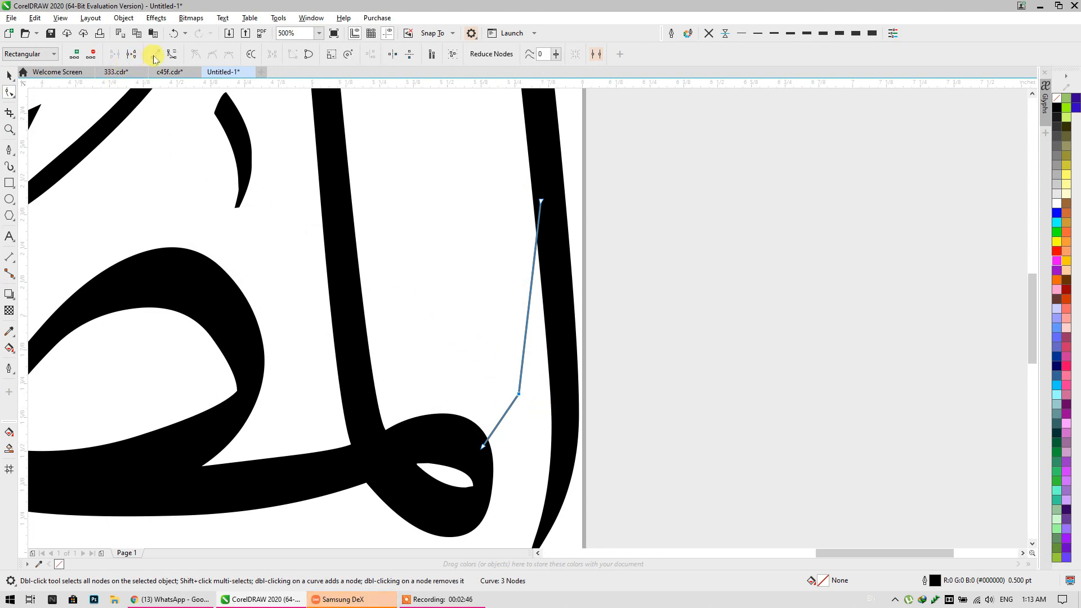
{"action": "left_click", "coordinate": [172, 55]}
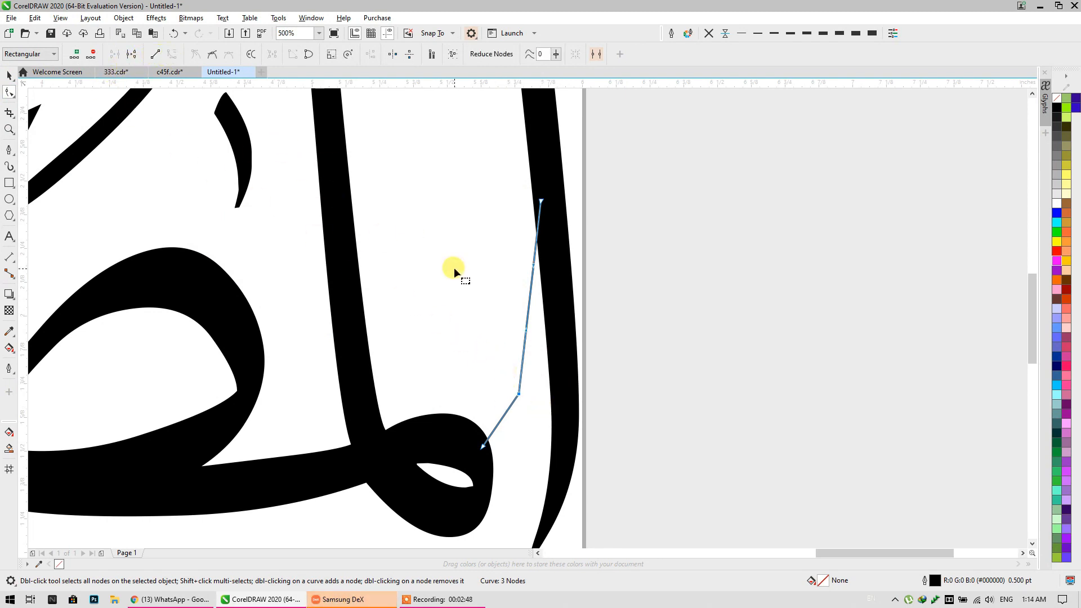
{"action": "key", "text": "Delete"}
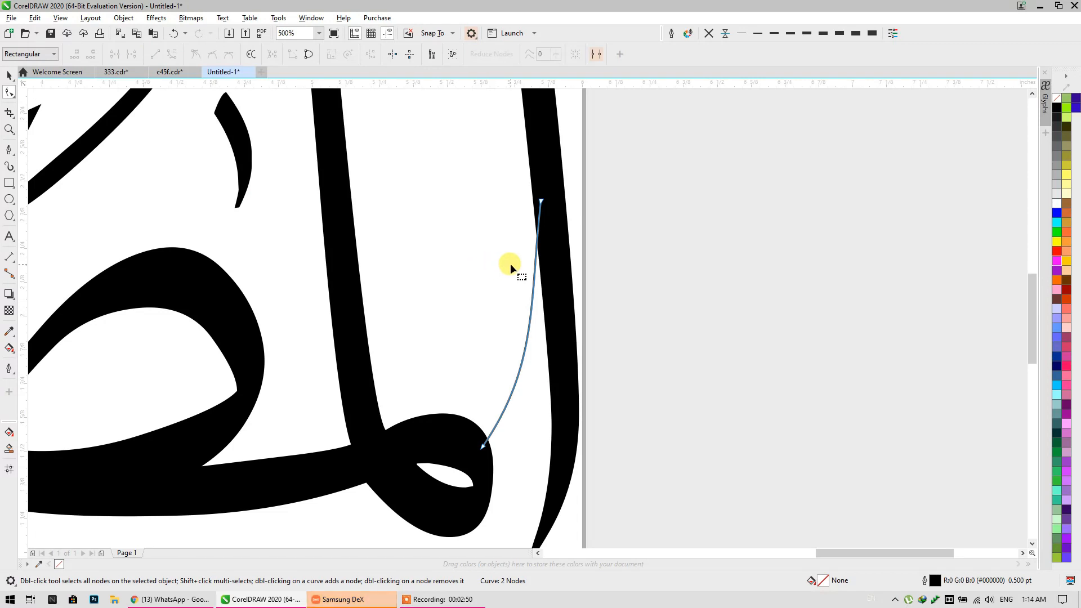
{"action": "scroll", "coordinate": [619, 200], "scroll_direction": "down", "scroll_amount": 2}
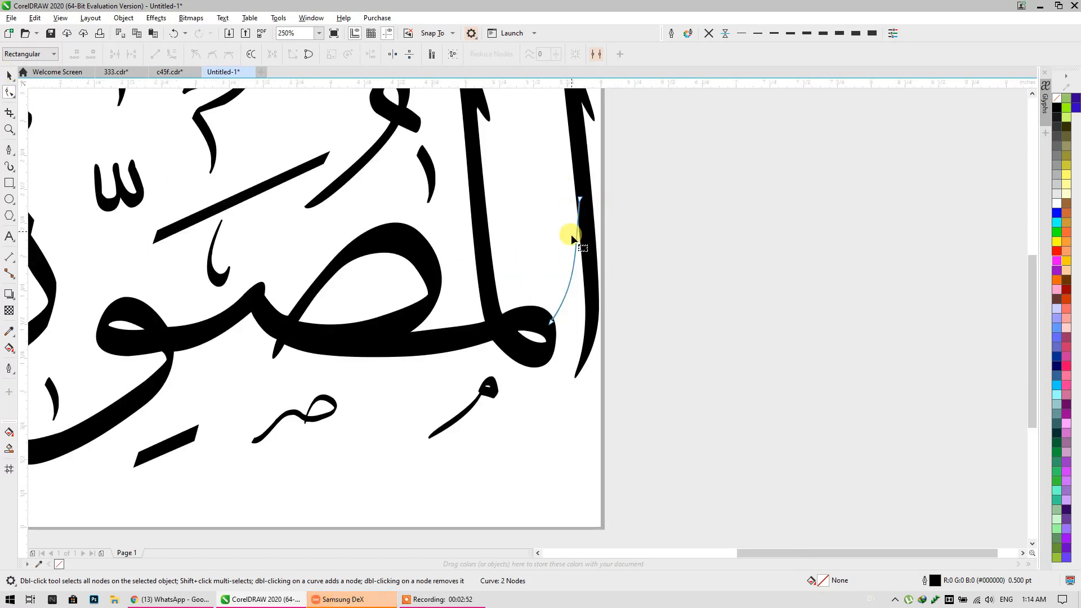
{"action": "scroll", "coordinate": [571, 239], "scroll_direction": "down", "scroll_amount": 2}
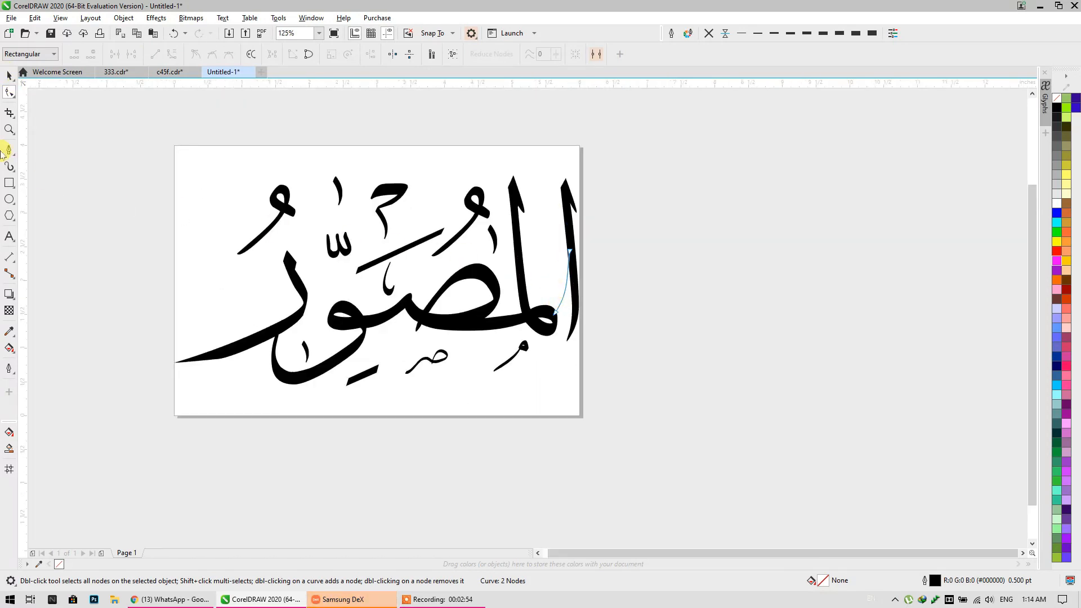
Add a page frame rectangle matching the 6 by 4 inch page.
{"action": "left_click", "coordinate": [5, 76]}
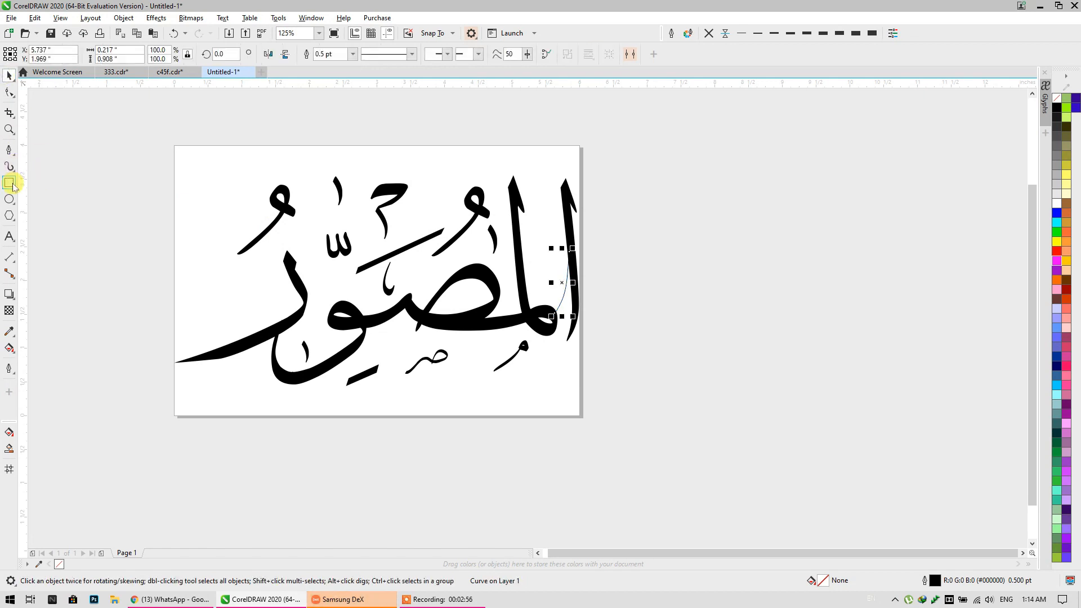
{"action": "double_click", "coordinate": [9, 182]}
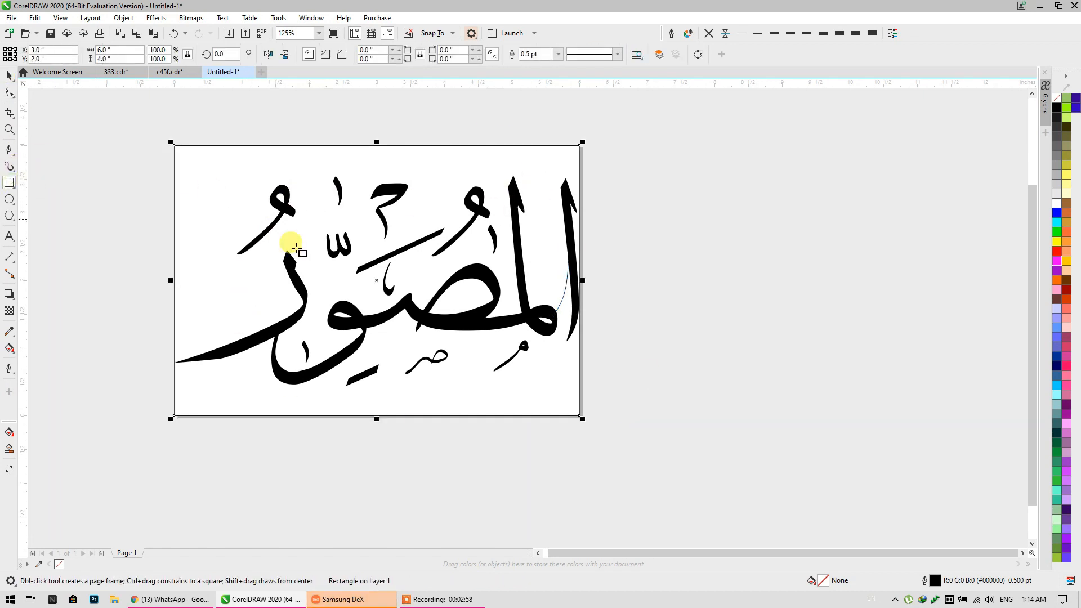
{"action": "left_click", "coordinate": [8, 78]}
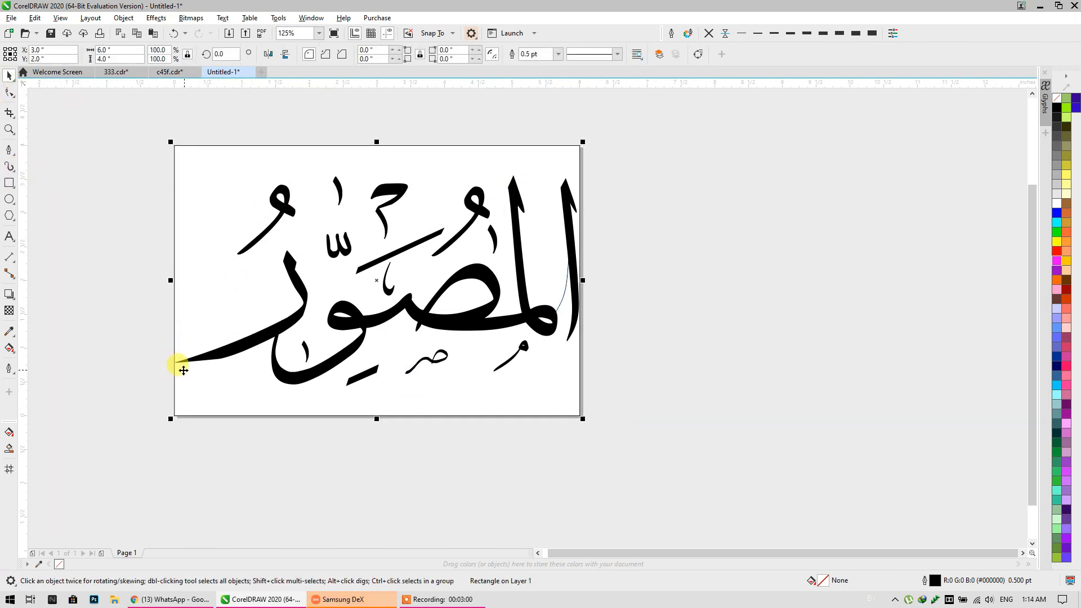
Draw a straight Pen line about 0.26 by 0.57 inch from the first alef's tip to the frame's nearest upper corner.
{"action": "scroll", "coordinate": [176, 362], "scroll_direction": "up", "scroll_amount": 5}
{"action": "scroll", "coordinate": [67, 229], "scroll_direction": "down", "scroll_amount": 2}
{"action": "scroll", "coordinate": [674, 225], "scroll_direction": "down", "scroll_amount": 3}
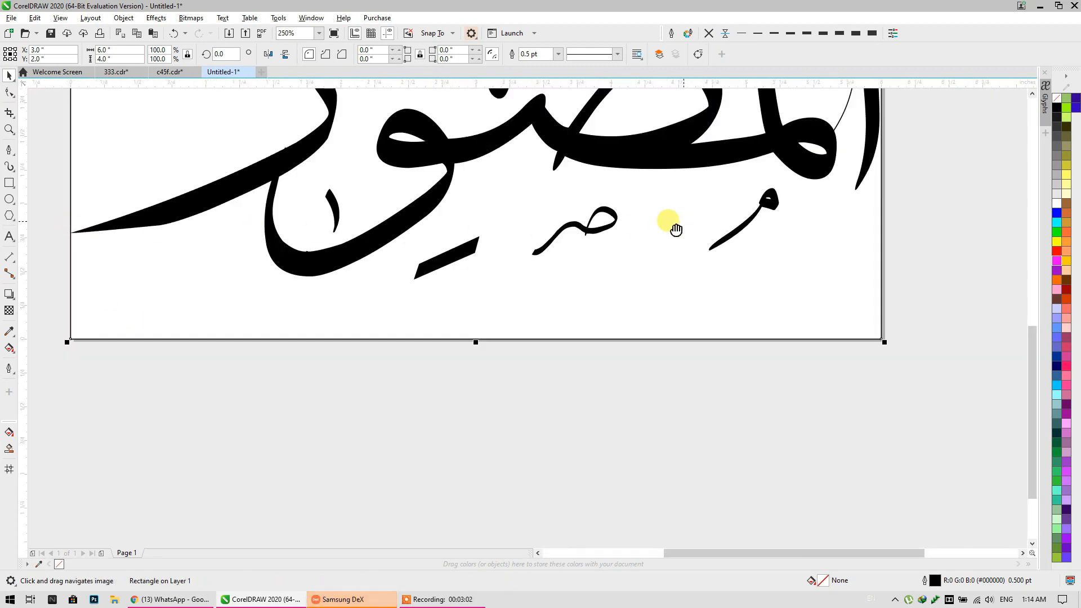
{"action": "scroll", "coordinate": [407, 285], "scroll_direction": "up", "scroll_amount": 2}
{"action": "scroll", "coordinate": [454, 240], "scroll_direction": "up", "scroll_amount": 1}
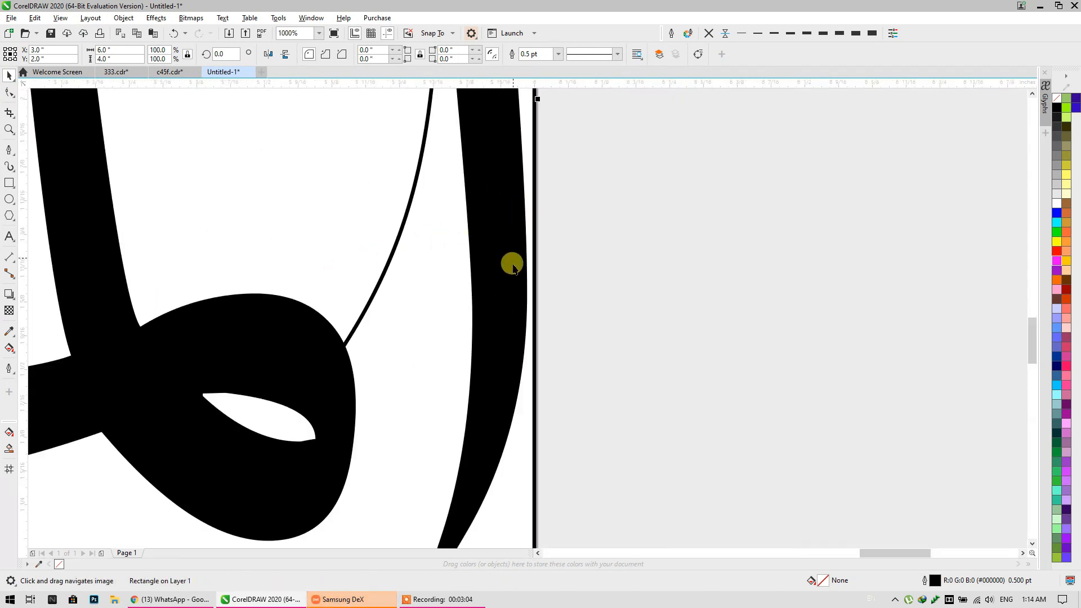
{"action": "scroll", "coordinate": [510, 260], "scroll_direction": "down", "scroll_amount": 3}
{"action": "scroll", "coordinate": [486, 204], "scroll_direction": "up", "scroll_amount": 2}
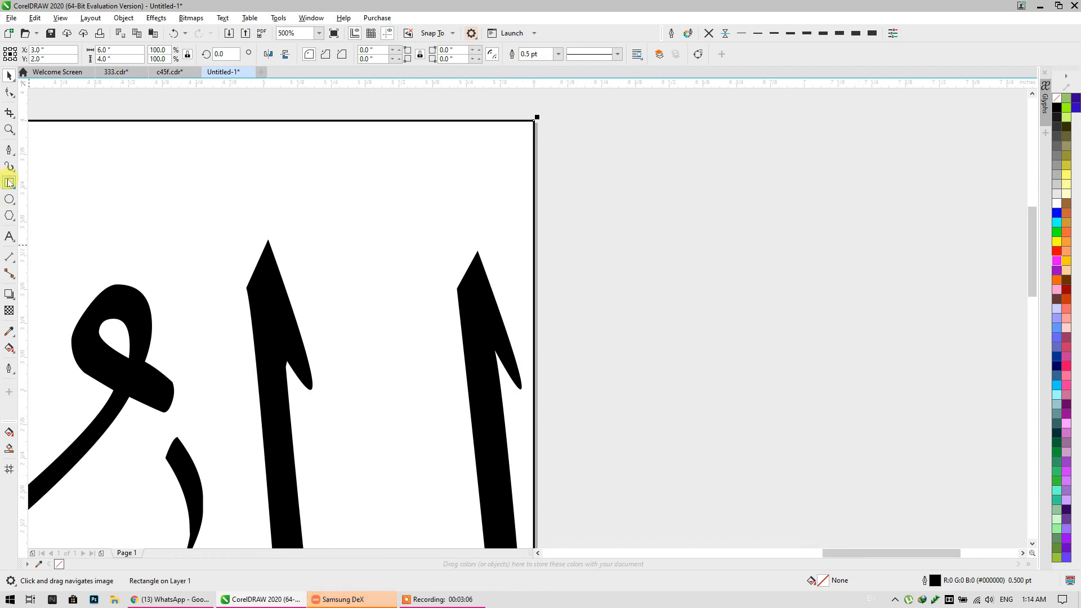
{"action": "left_click", "coordinate": [8, 151]}
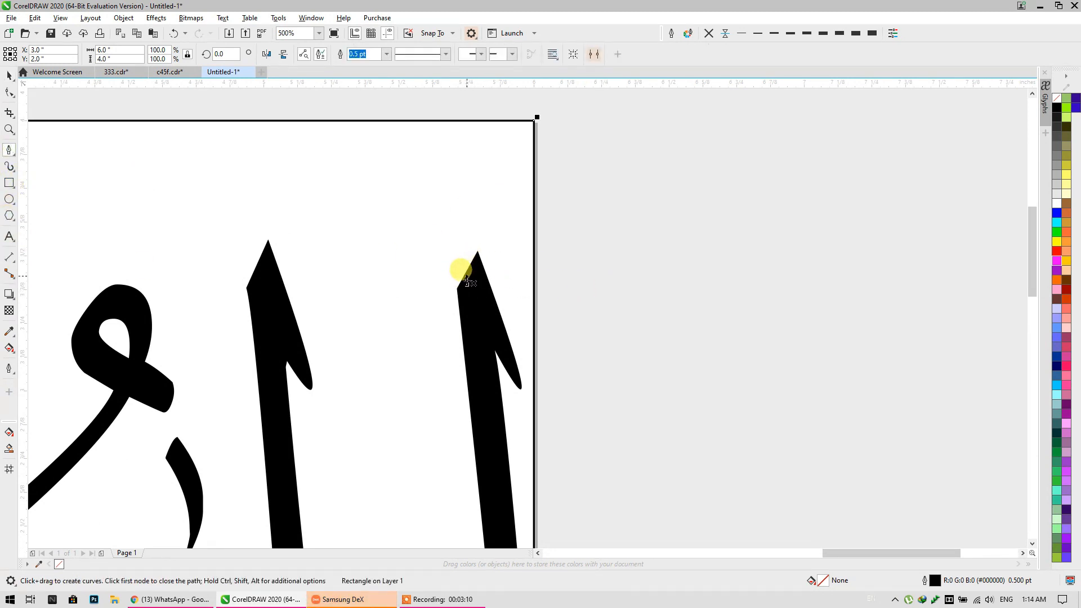
{"action": "left_click", "coordinate": [465, 279]}
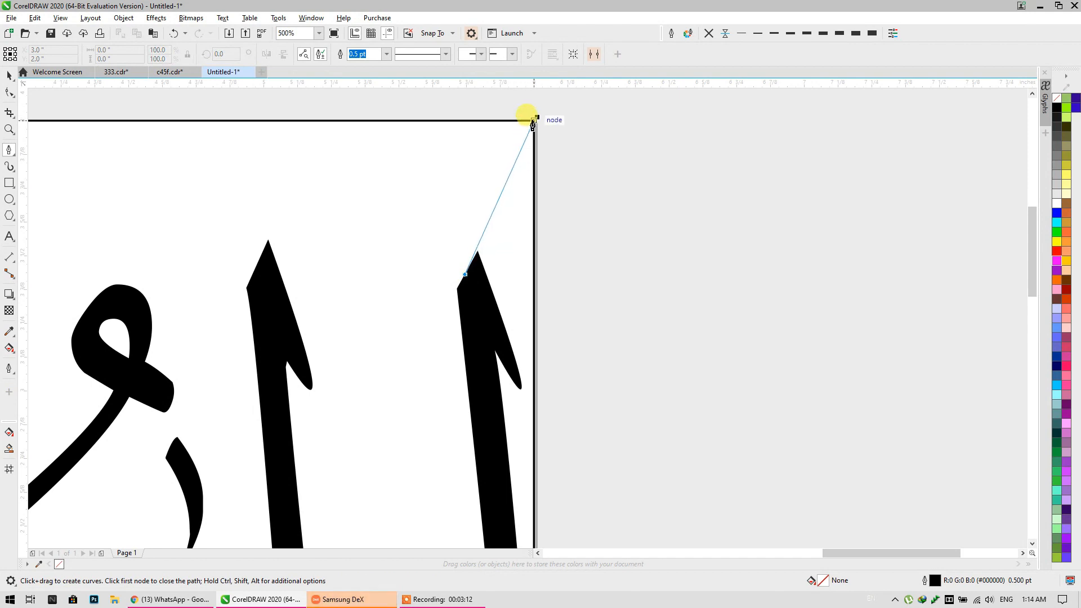
{"action": "left_click", "coordinate": [533, 123]}
{"action": "left_click", "coordinate": [9, 93]}
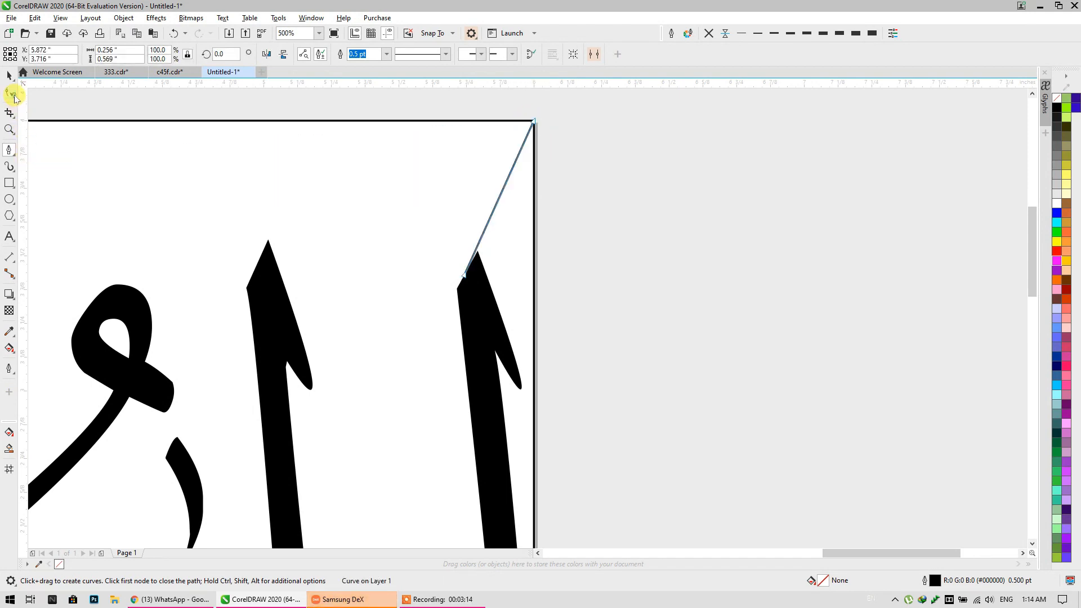
{"action": "scroll", "coordinate": [589, 187], "scroll_direction": "down", "scroll_amount": 2}
{"action": "scroll", "coordinate": [589, 187], "scroll_direction": "down", "scroll_amount": 4}
{"action": "scroll", "coordinate": [589, 235], "scroll_direction": "up", "scroll_amount": 2}
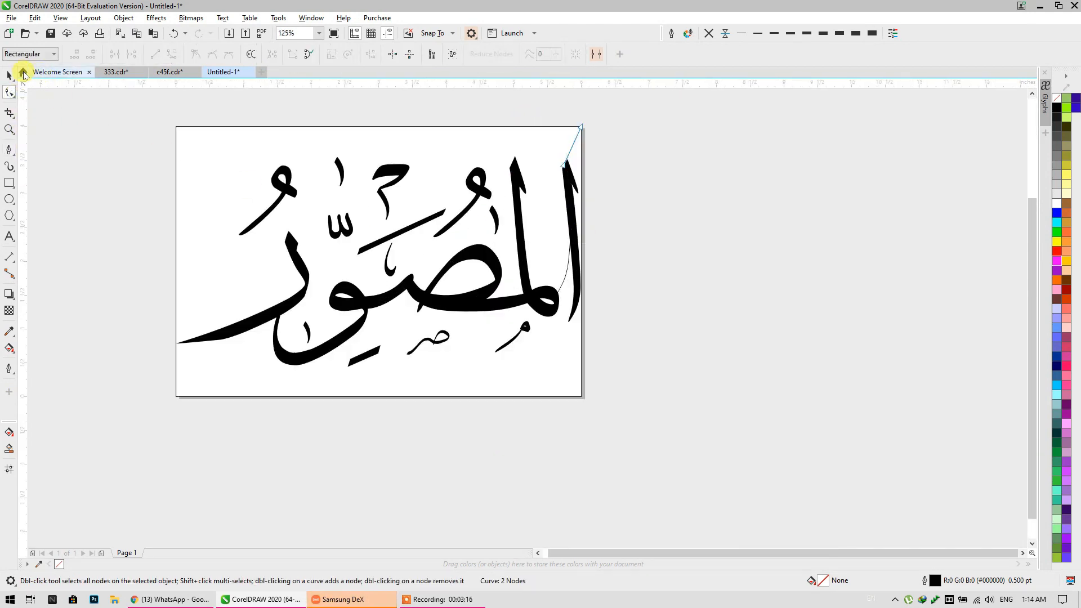
{"action": "left_click", "coordinate": [9, 77]}
{"action": "left_click", "coordinate": [48, 141]}
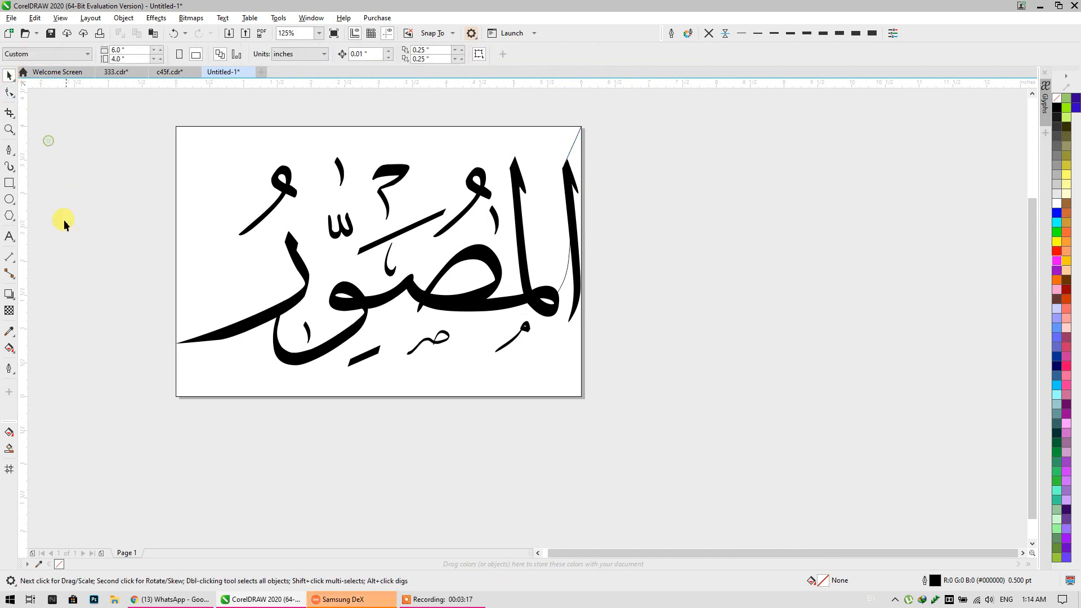
Use Smart Fill with the blue fill and 0.5 pt outline to fill the background area below the lettering.
{"action": "left_click", "coordinate": [17, 359]}
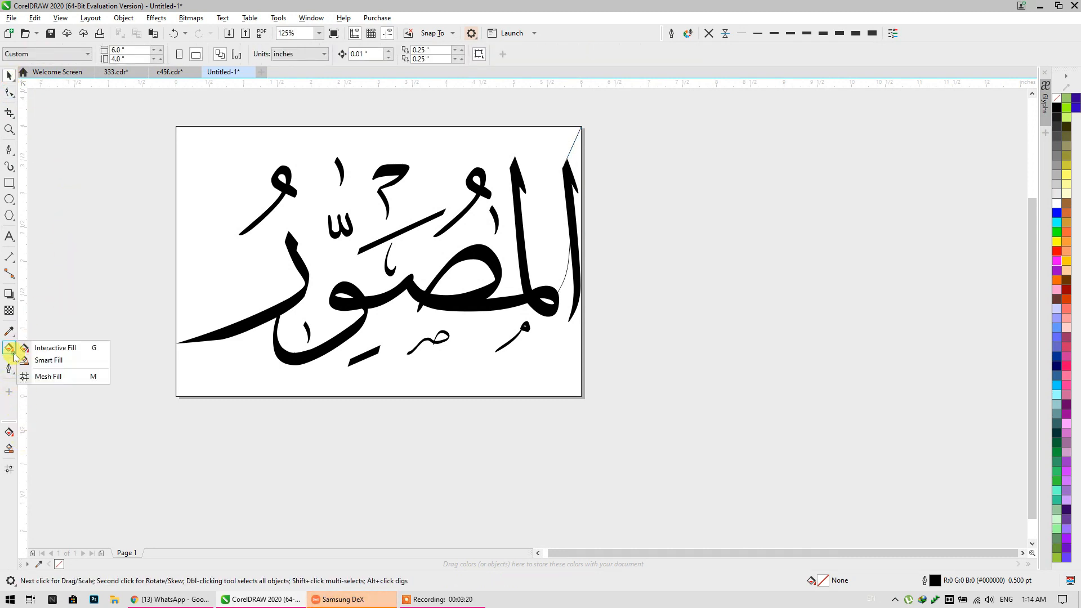
{"action": "left_click", "coordinate": [72, 364]}
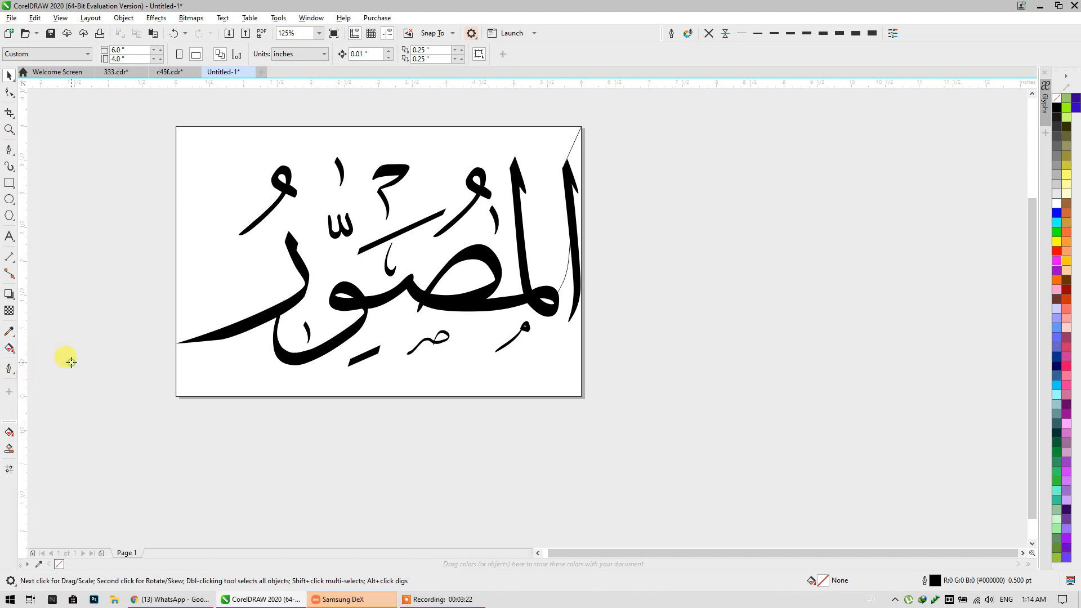
{"action": "left_click", "coordinate": [205, 369]}
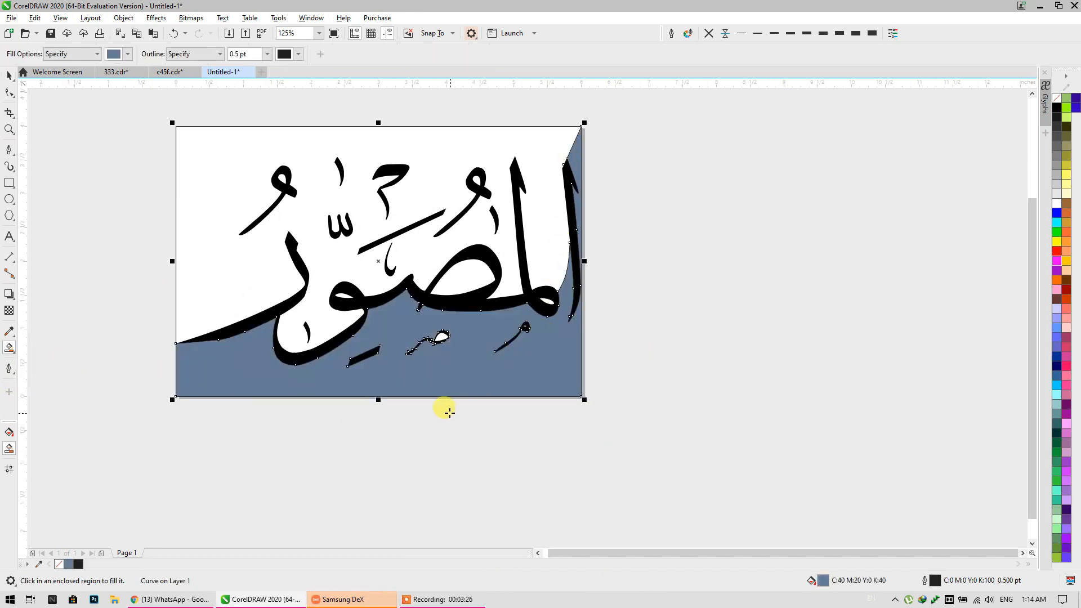
{"action": "left_click", "coordinate": [6, 76]}
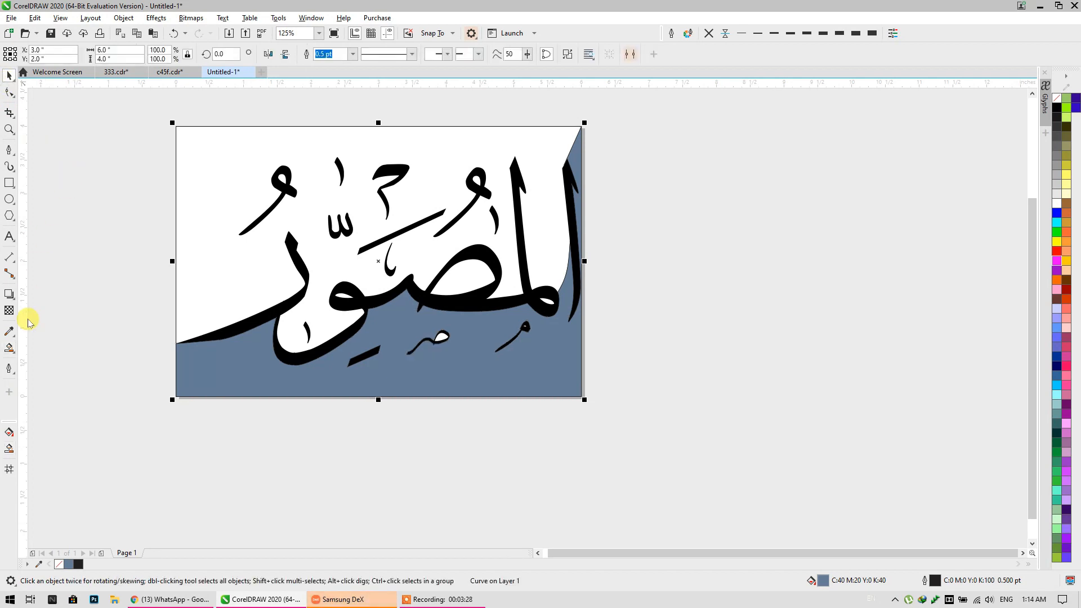
{"action": "left_click", "coordinate": [62, 325]}
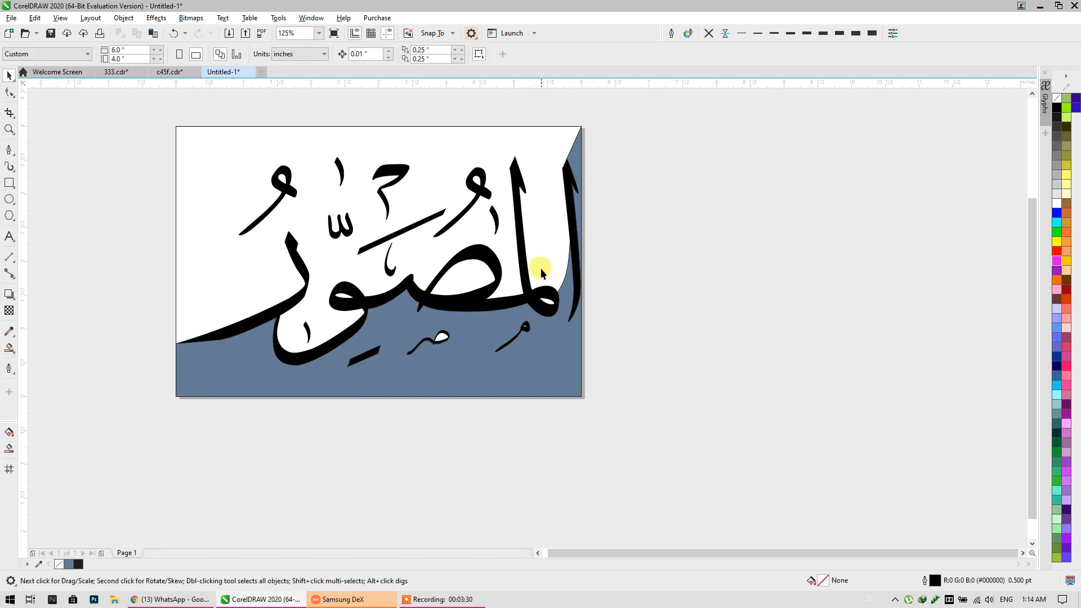
{"action": "mouse_move", "coordinate": [624, 114]}
{"action": "left_mouse_down"}
{"action": "mouse_move", "coordinate": [519, 260]}
{"action": "mouse_move", "coordinate": [529, 324]}
{"action": "left_mouse_up"}
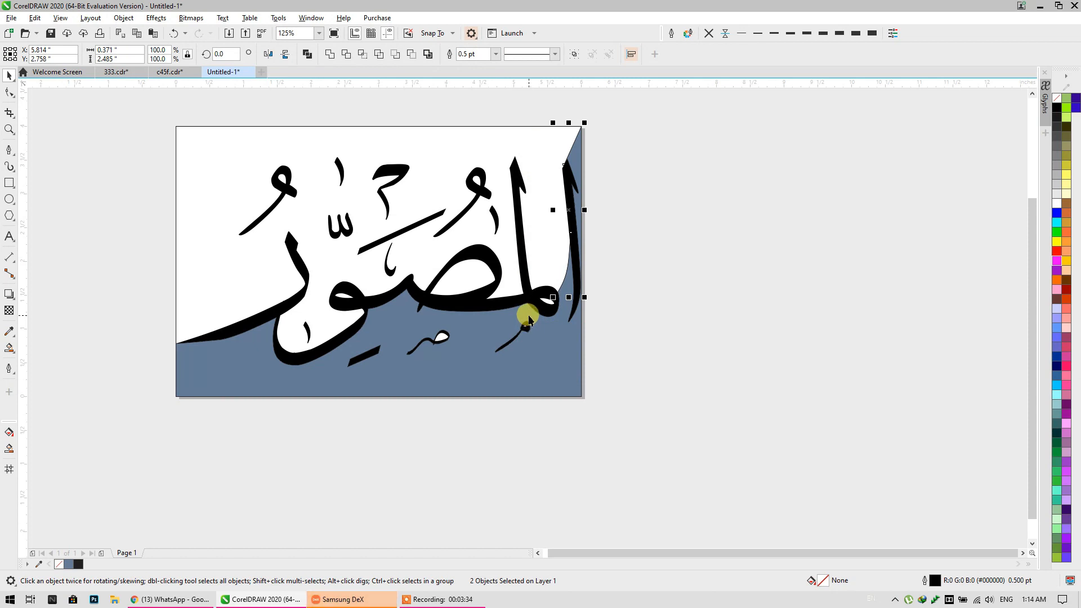
{"action": "key", "text": "Escape"}
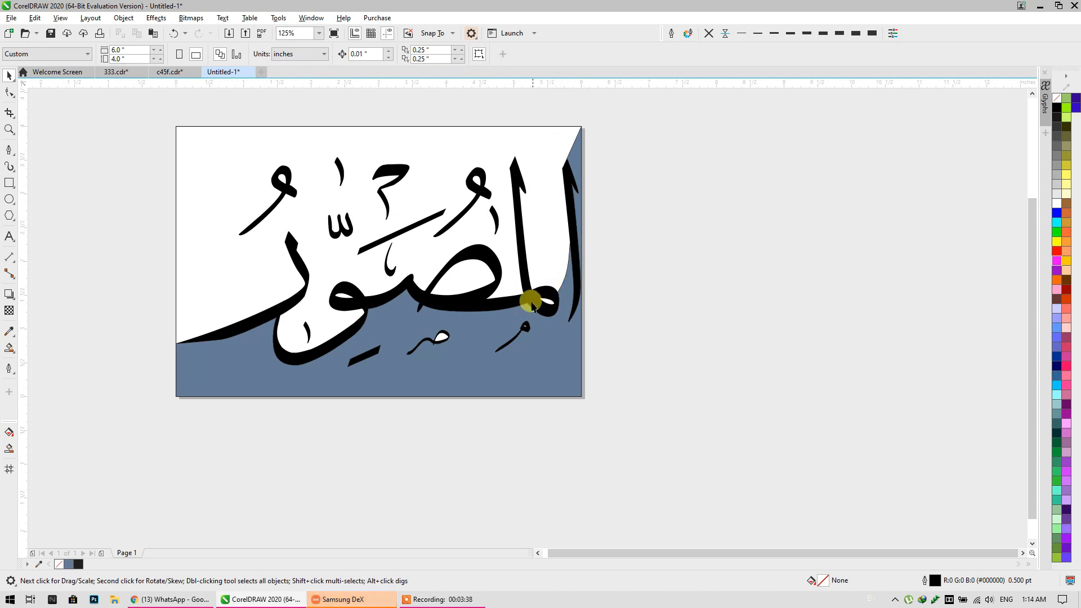
Reshape the blue background with the Shape tool, moving its node beside the meem down the letter's edge and adjusting the handle to close the gap.
{"action": "scroll", "coordinate": [530, 307], "scroll_direction": "up", "scroll_amount": 5}
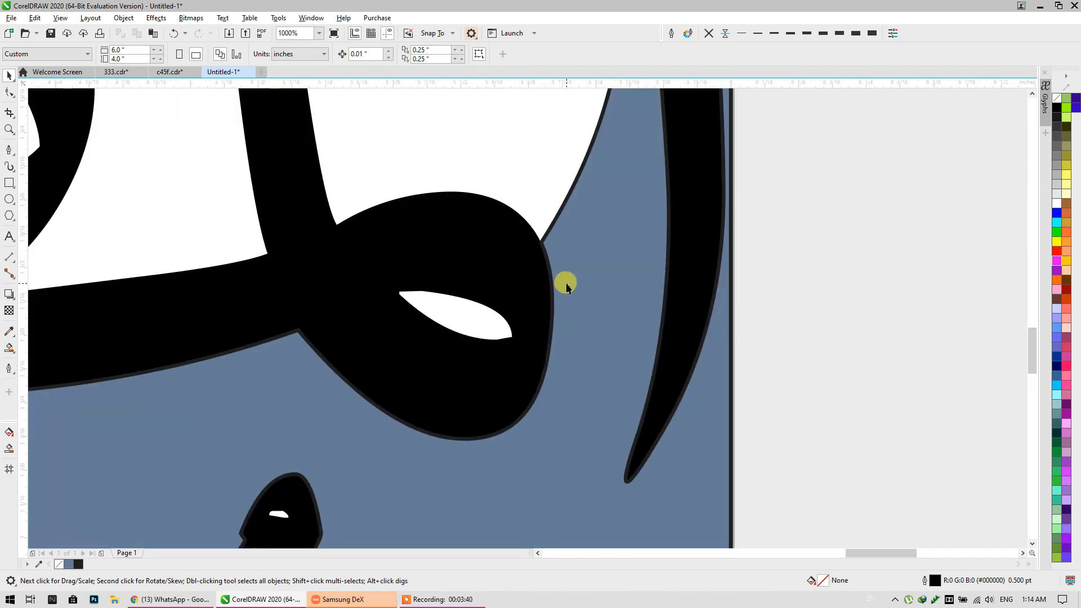
{"action": "left_click", "coordinate": [562, 284]}
{"action": "left_click", "coordinate": [9, 93]}
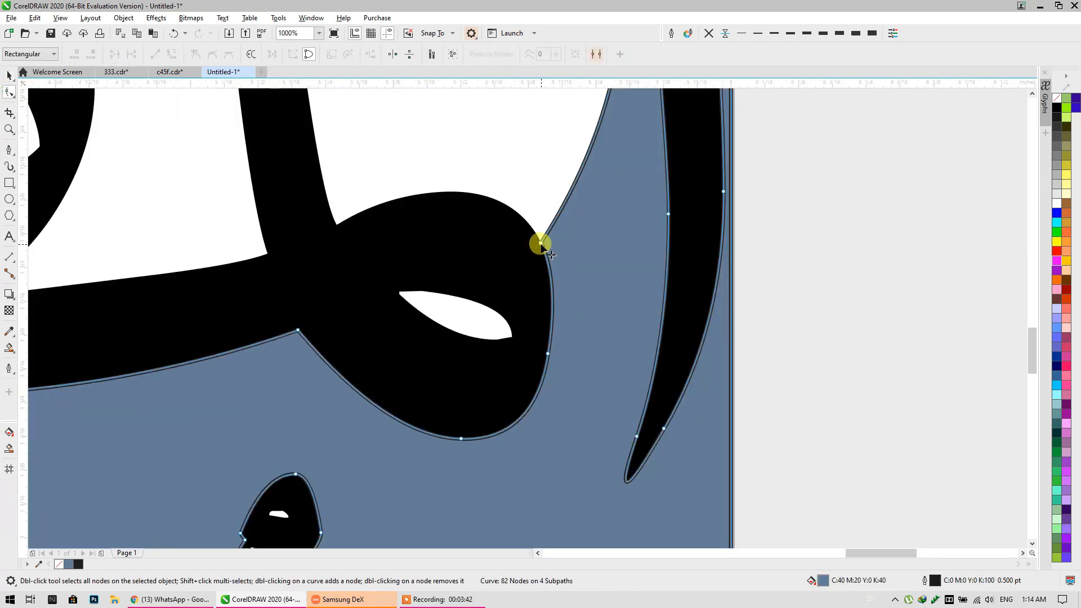
{"action": "left_click", "coordinate": [549, 268]}
{"action": "left_click_drag", "start_coordinate": [551, 274], "coordinate": [535, 306]}
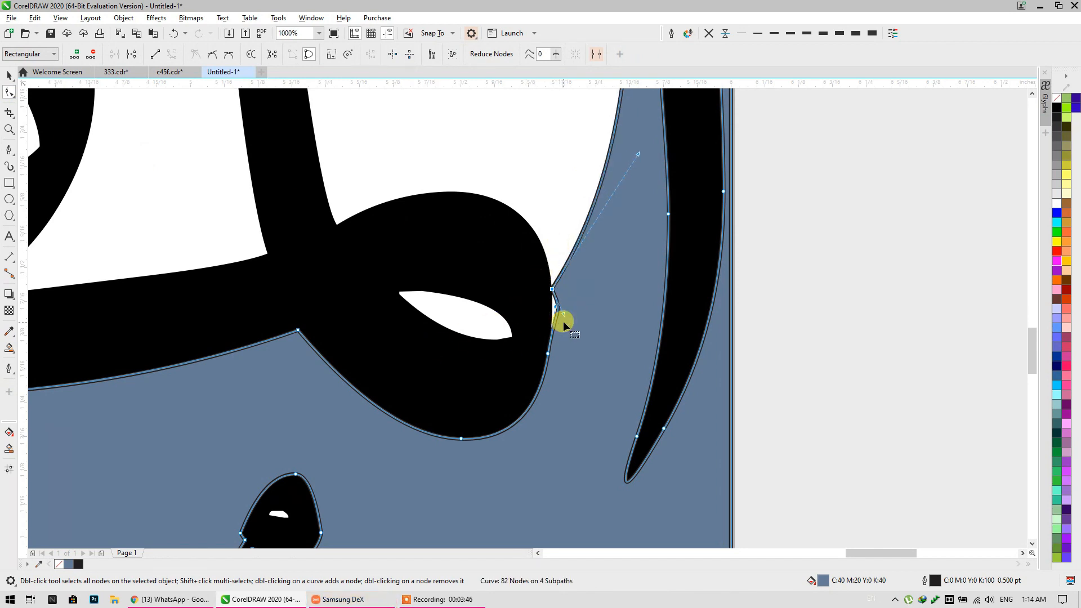
{"action": "left_click_drag", "start_coordinate": [564, 318], "coordinate": [551, 322]}
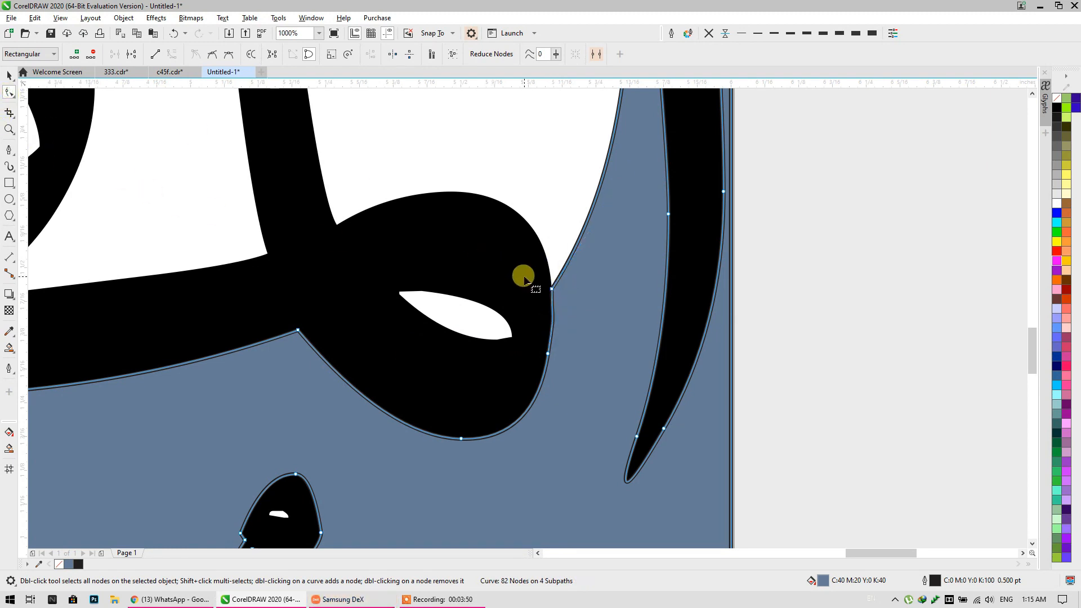
{"action": "left_click", "coordinate": [526, 273]}
{"action": "scroll", "coordinate": [563, 317], "scroll_direction": "up", "scroll_amount": 2}
{"action": "scroll", "coordinate": [563, 316], "scroll_direction": "down", "scroll_amount": 5}
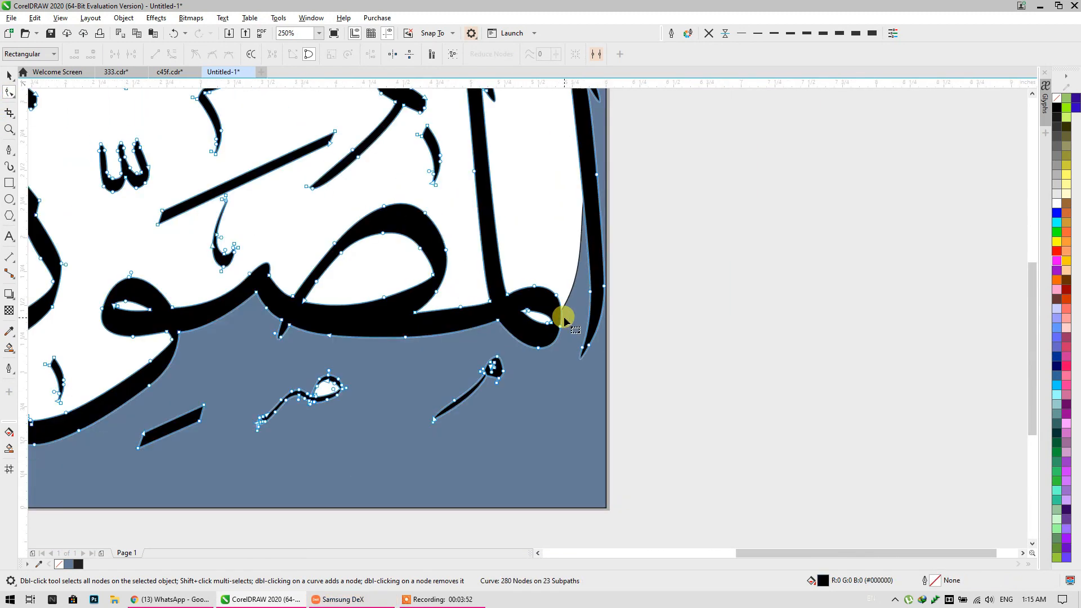
{"action": "key", "text": "space"}
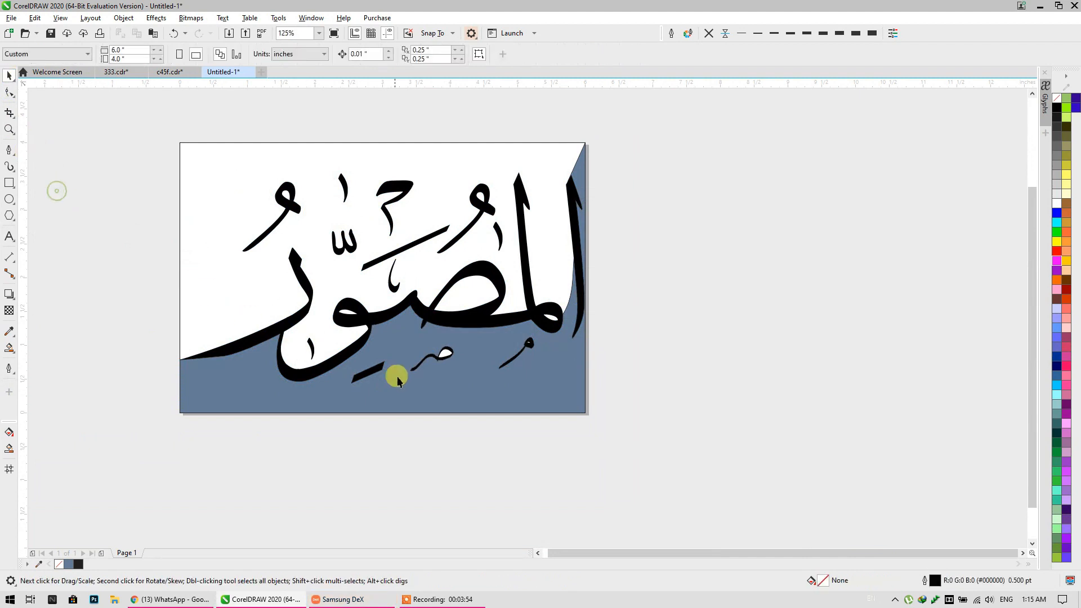
Fill the lower background shape with red.
{"action": "left_click", "coordinate": [402, 380]}
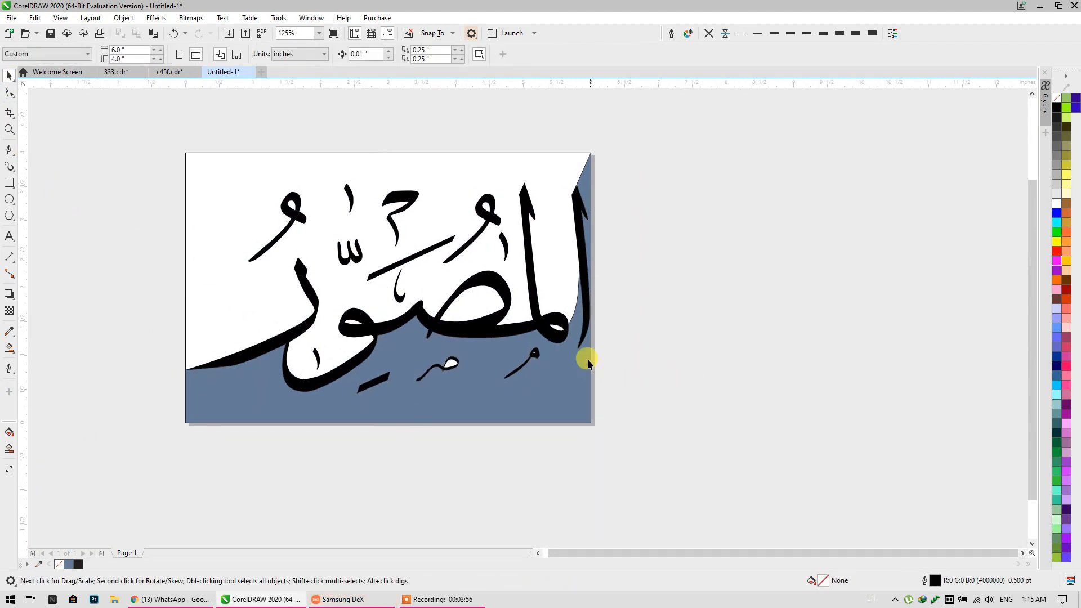
{"action": "left_click", "coordinate": [1057, 252]}
{"action": "left_click", "coordinate": [774, 284]}
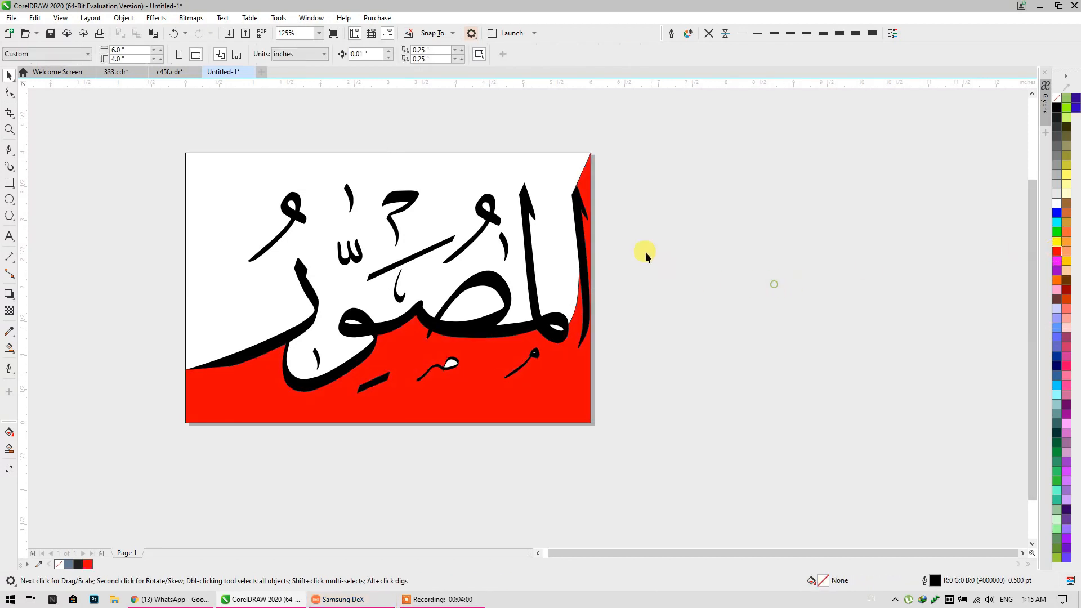
Fill the page frame rectangle with orange and the lower background shape with golden yellow (#FFCC00).
{"action": "left_click", "coordinate": [555, 188]}
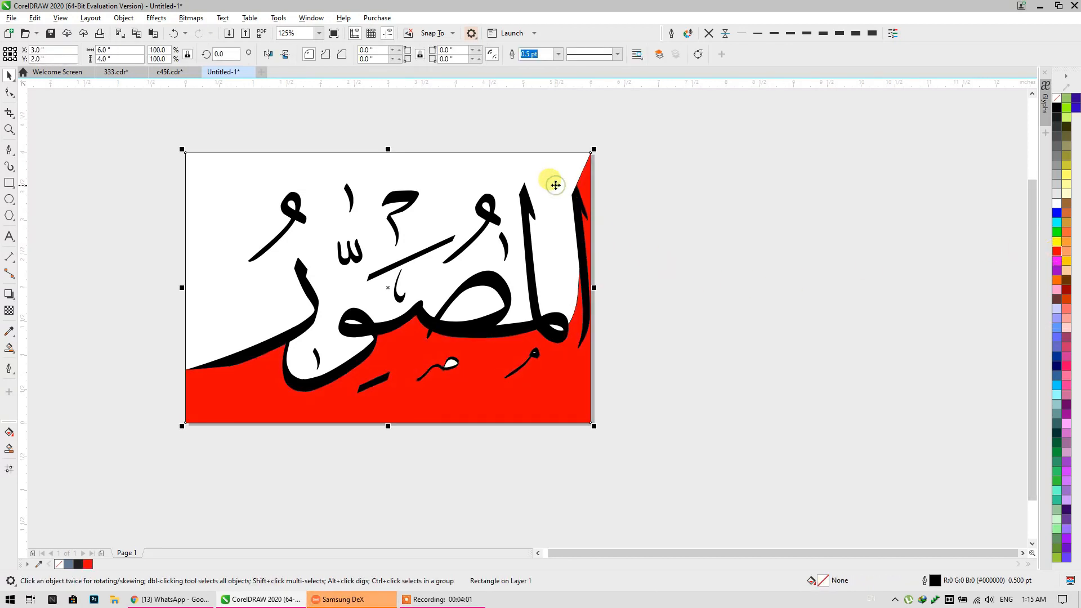
{"action": "left_click", "coordinate": [1058, 271]}
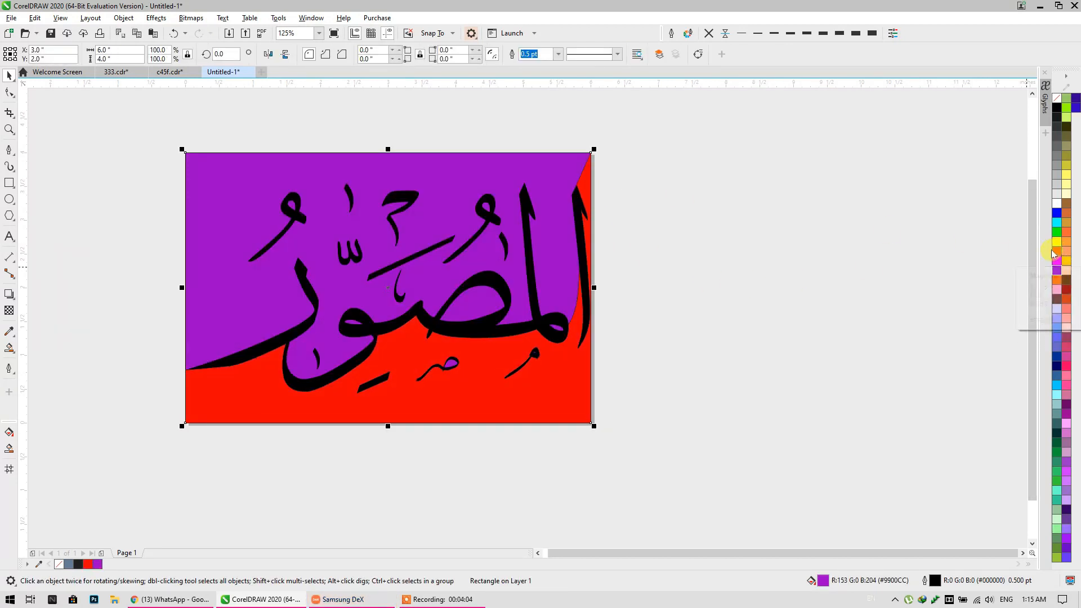
{"action": "left_click", "coordinate": [1056, 281]}
{"action": "left_click", "coordinate": [594, 385]}
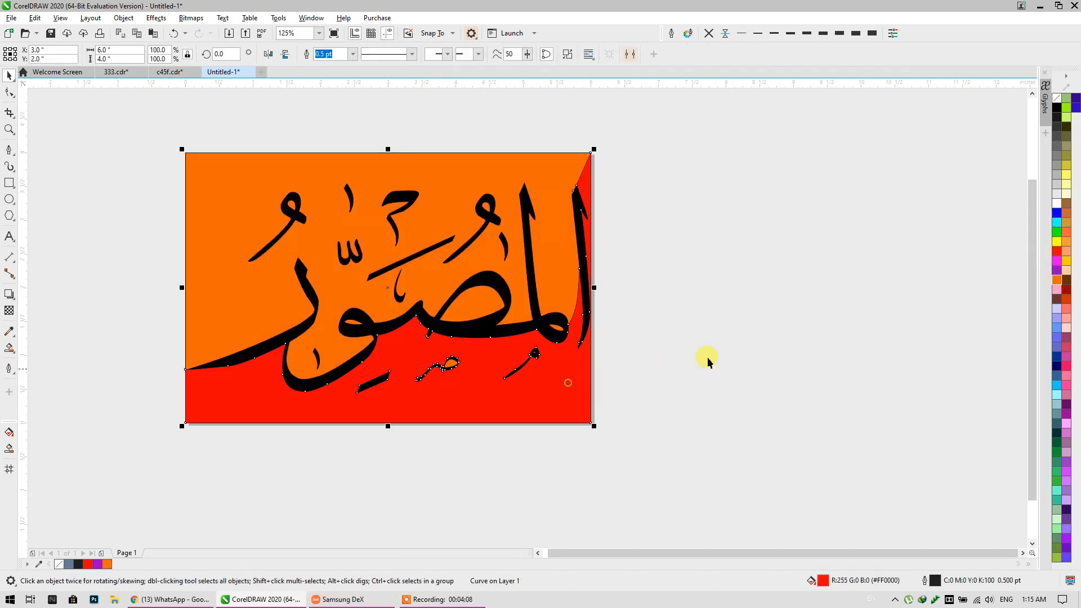
{"action": "left_click", "coordinate": [1067, 261]}
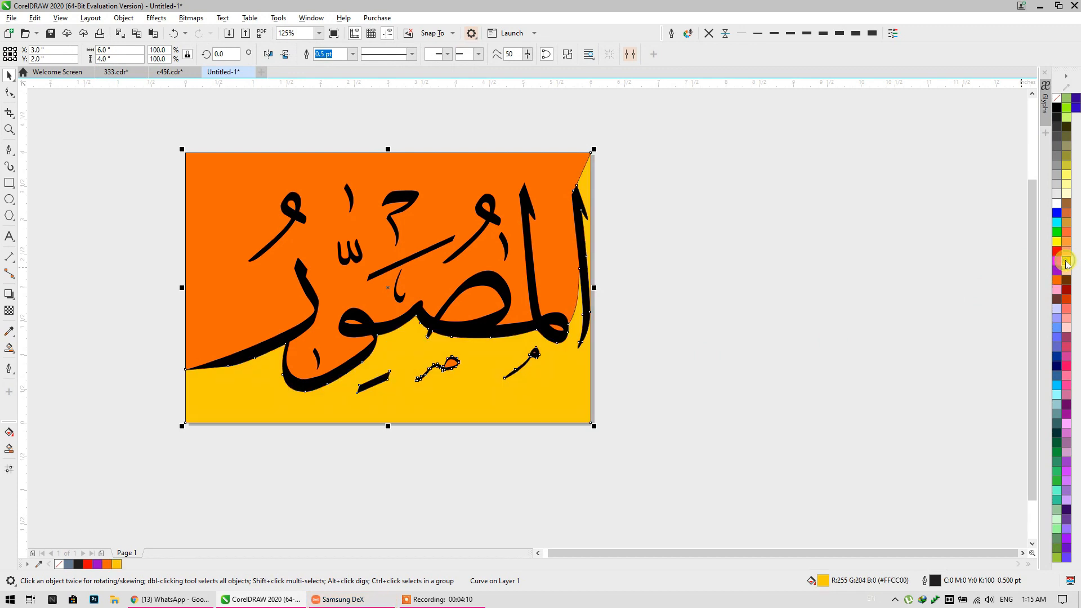
{"action": "left_click", "coordinate": [716, 326]}
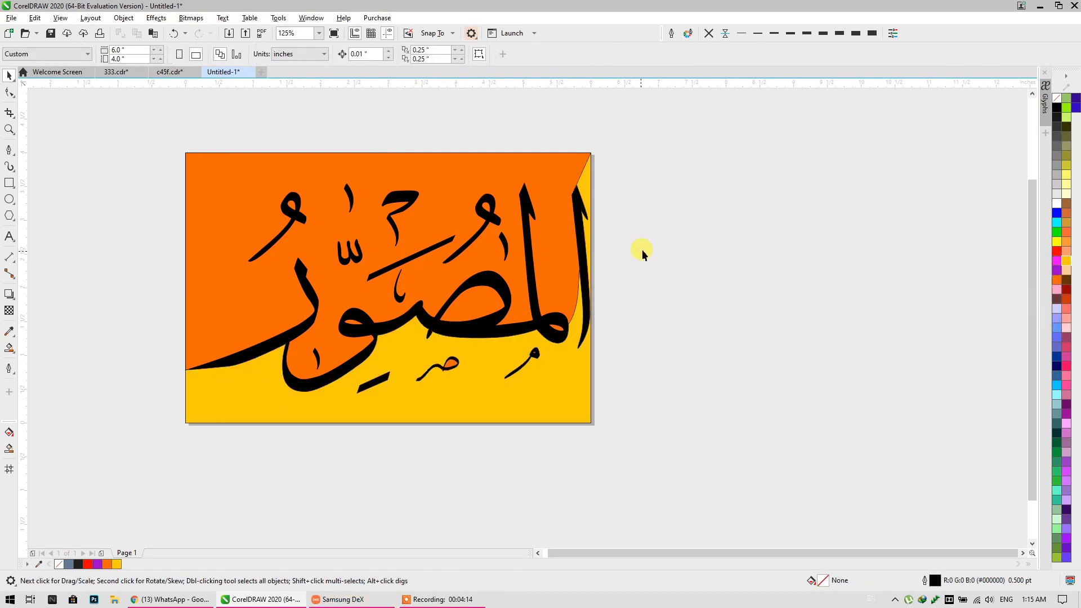
Remove the outline from the yellow lower background shape.
{"action": "scroll", "coordinate": [643, 250], "scroll_direction": "down", "scroll_amount": 2}
{"action": "scroll", "coordinate": [644, 250], "scroll_direction": "up", "scroll_amount": 2}
{"action": "left_click", "coordinate": [566, 389]}
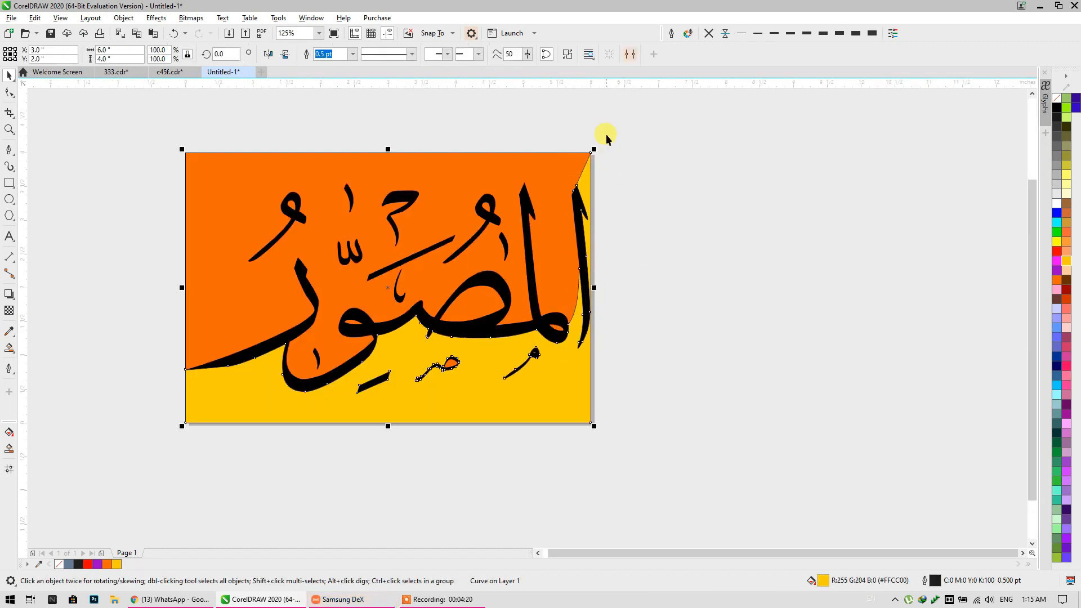
{"action": "left_click", "coordinate": [704, 37]}
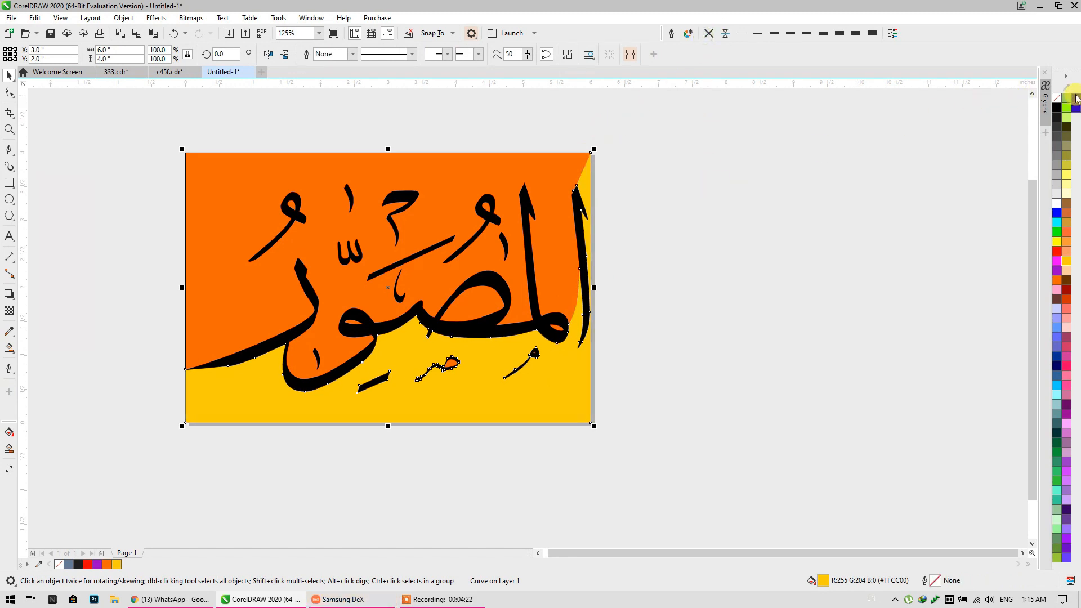
{"action": "left_click", "coordinate": [692, 326]}
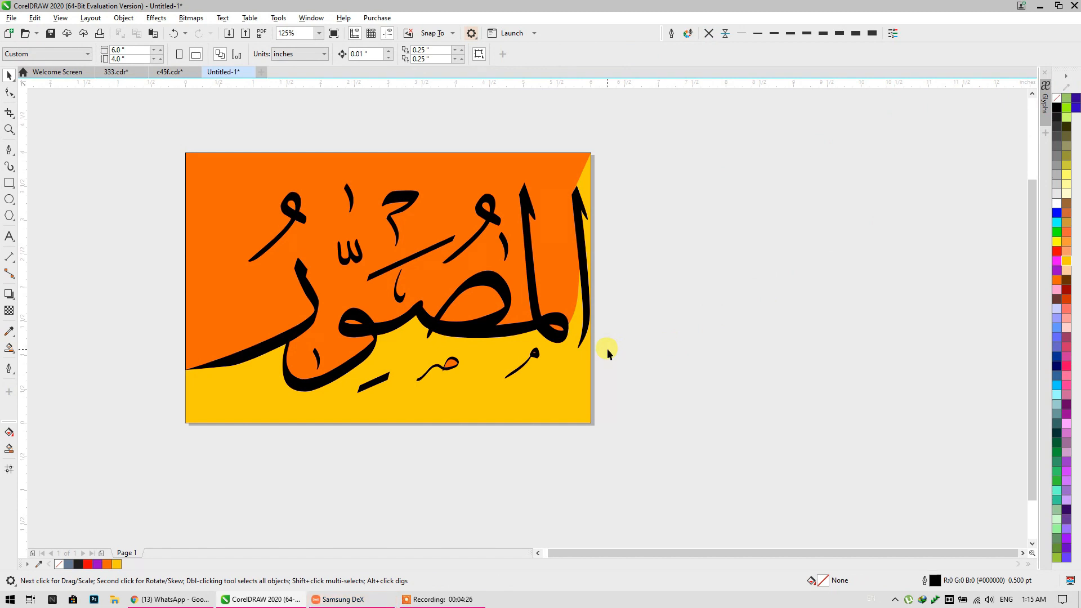
{"action": "scroll", "coordinate": [521, 316], "scroll_direction": "down", "scroll_amount": 2}
{"action": "scroll", "coordinate": [521, 316], "scroll_direction": "up", "scroll_amount": 2}
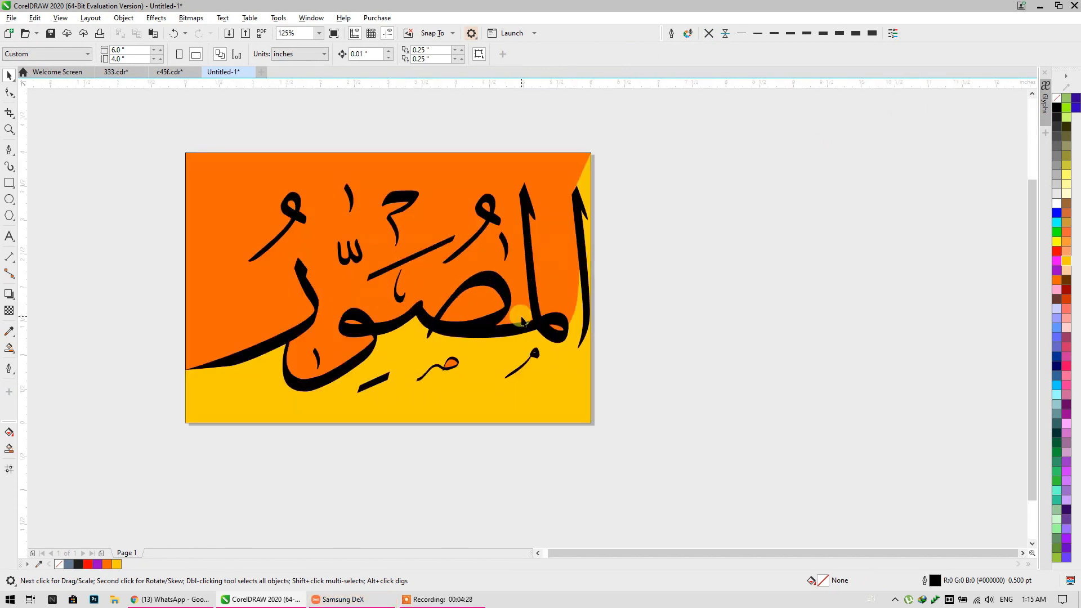
{"action": "left_click_drag", "start_coordinate": [523, 320], "coordinate": [457, 383]}
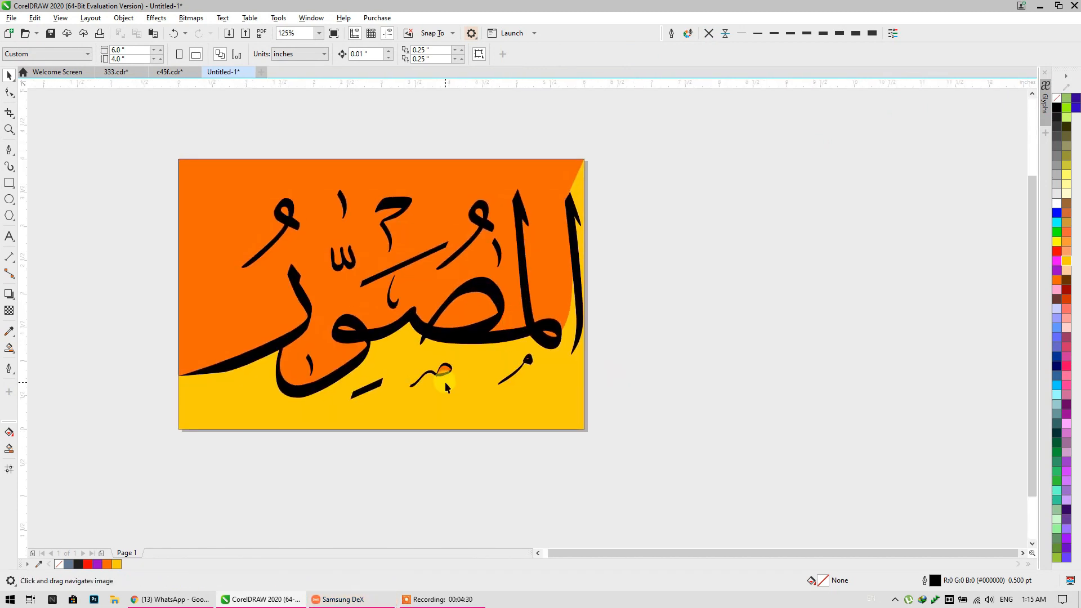
Switch to 333.cdr and examine its red ornaments and grey border motifs for a usable background pattern.
{"action": "left_click", "coordinate": [113, 71]}
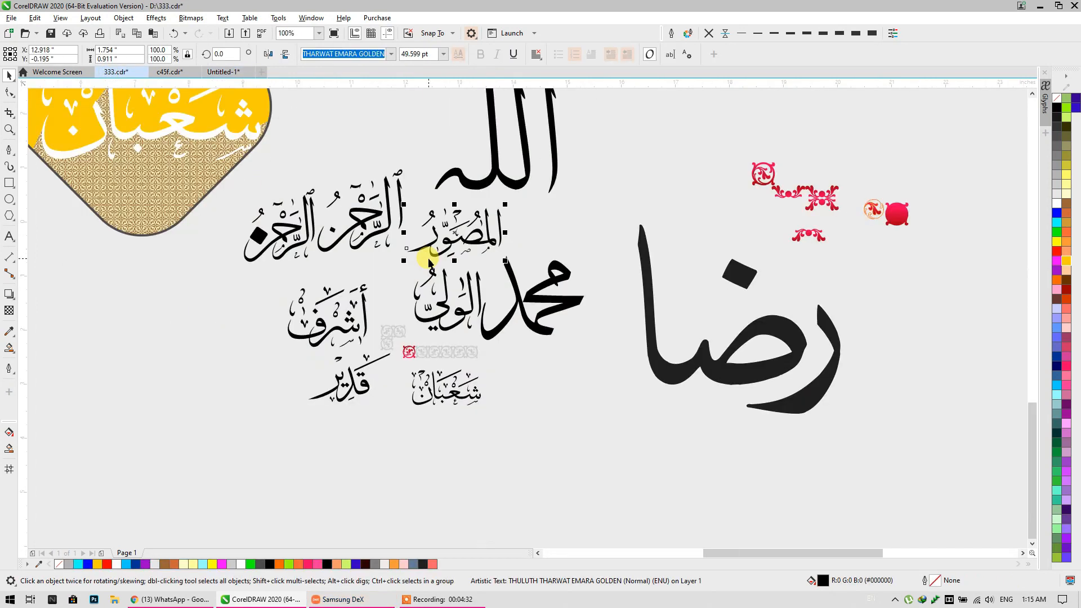
{"action": "left_click", "coordinate": [407, 344]}
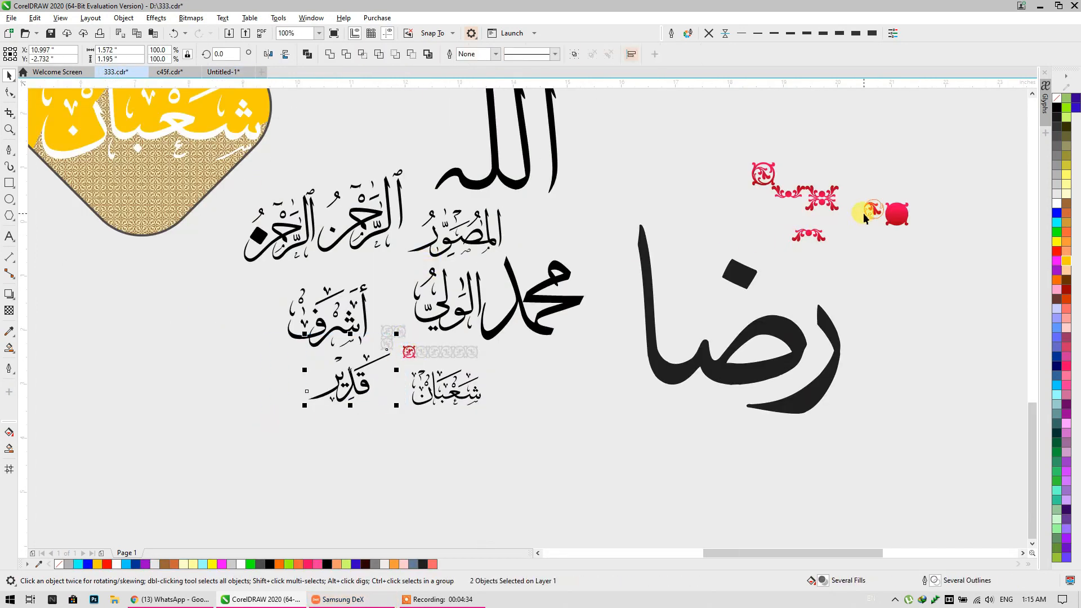
{"action": "scroll", "coordinate": [877, 214], "scroll_direction": "up", "scroll_amount": 4}
{"action": "left_click_drag", "start_coordinate": [553, 197], "coordinate": [601, 290]}
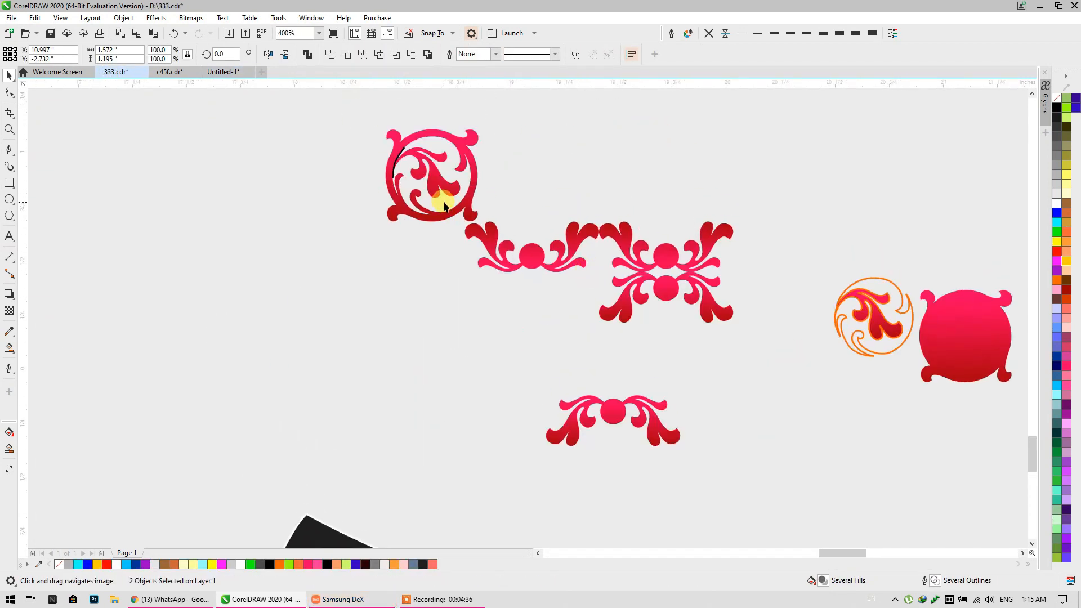
{"action": "left_click_drag", "start_coordinate": [308, 222], "coordinate": [309, 221]}
{"action": "scroll", "coordinate": [285, 193], "scroll_direction": "down", "scroll_amount": 4}
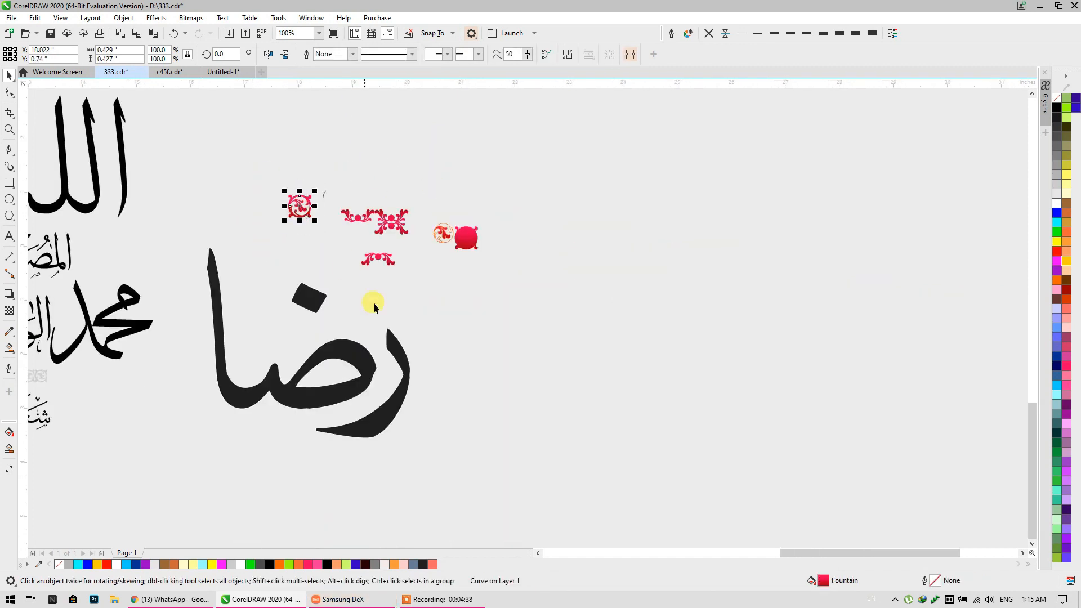
{"action": "left_click_drag", "start_coordinate": [373, 302], "coordinate": [583, 317]}
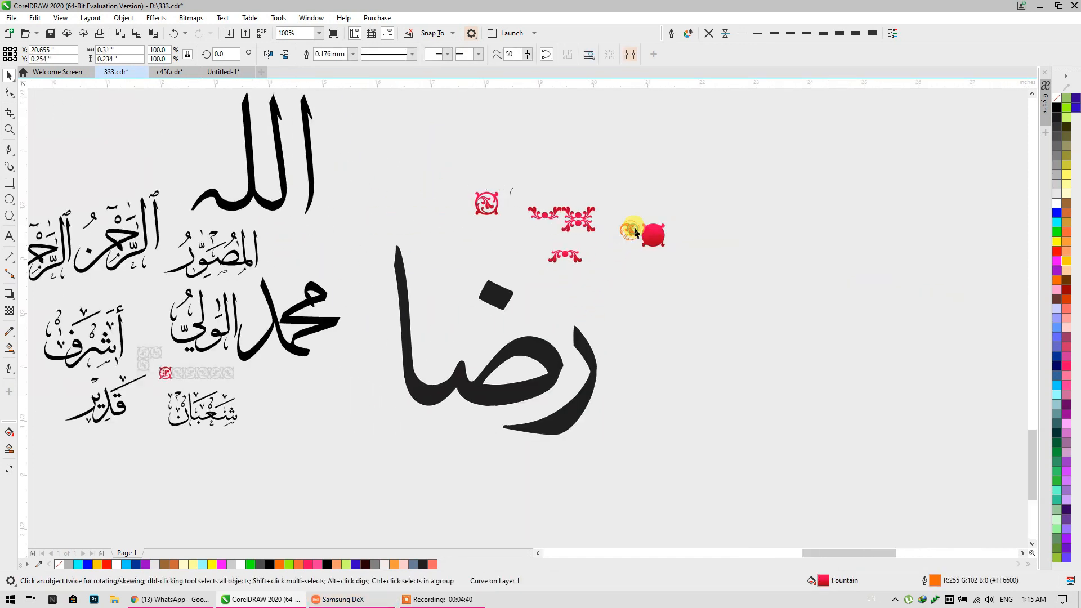
{"action": "scroll", "coordinate": [631, 231], "scroll_direction": "up", "scroll_amount": 6}
{"action": "left_click_drag", "start_coordinate": [625, 265], "coordinate": [399, 327]}
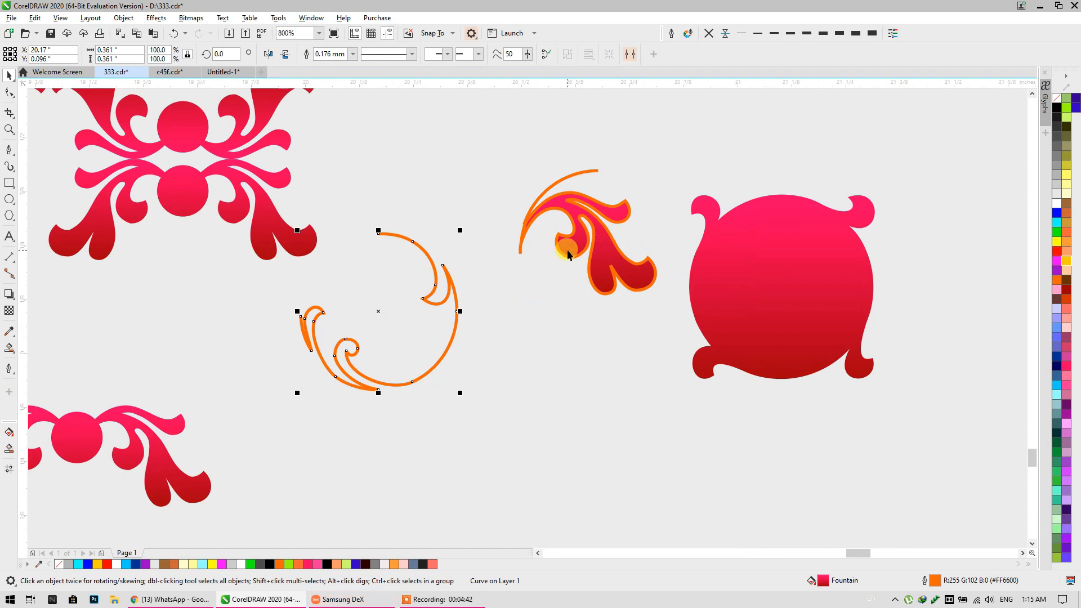
{"action": "left_click_drag", "start_coordinate": [567, 254], "coordinate": [555, 318]}
{"action": "scroll", "coordinate": [534, 319], "scroll_direction": "down", "scroll_amount": 2}
{"action": "scroll", "coordinate": [554, 316], "scroll_direction": "down", "scroll_amount": 2}
{"action": "scroll", "coordinate": [560, 313], "scroll_direction": "down", "scroll_amount": 2}
{"action": "scroll", "coordinate": [714, 289], "scroll_direction": "left", "scroll_amount": 3}
{"action": "scroll", "coordinate": [310, 352], "scroll_direction": "up", "scroll_amount": 2}
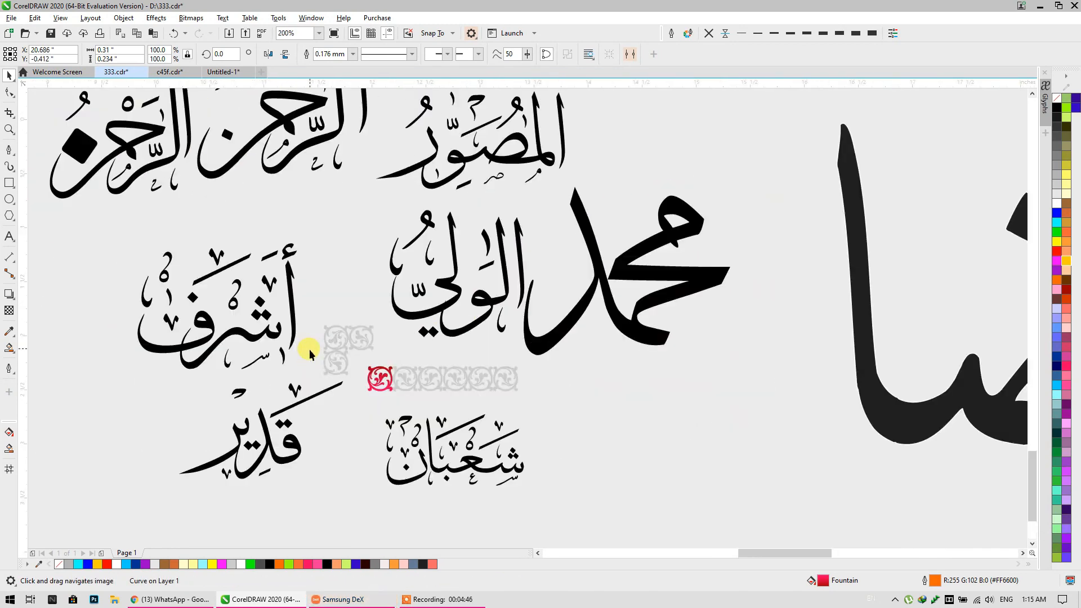
{"action": "left_click_drag", "start_coordinate": [310, 352], "coordinate": [610, 357]}
{"action": "scroll", "coordinate": [634, 362], "scroll_direction": "up", "scroll_amount": 3}
{"action": "scroll", "coordinate": [583, 386], "scroll_direction": "down", "scroll_amount": 3}
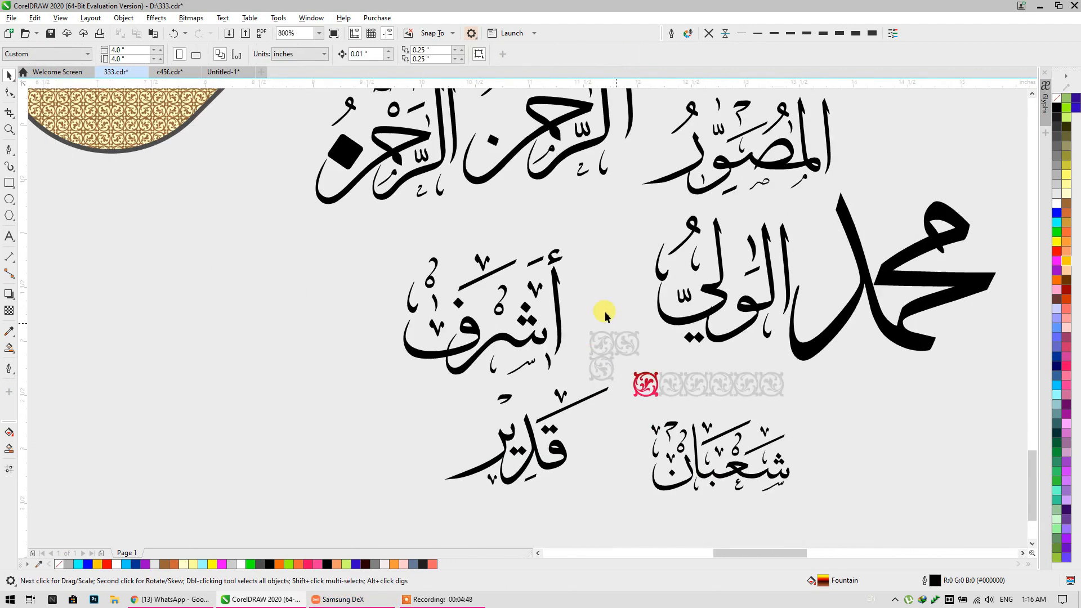
{"action": "scroll", "coordinate": [604, 312], "scroll_direction": "down", "scroll_amount": 3}
Copy the large grey floral pattern from c45f.cdr and paste it into the Untitled-1 document.
{"action": "left_click", "coordinate": [166, 72]}
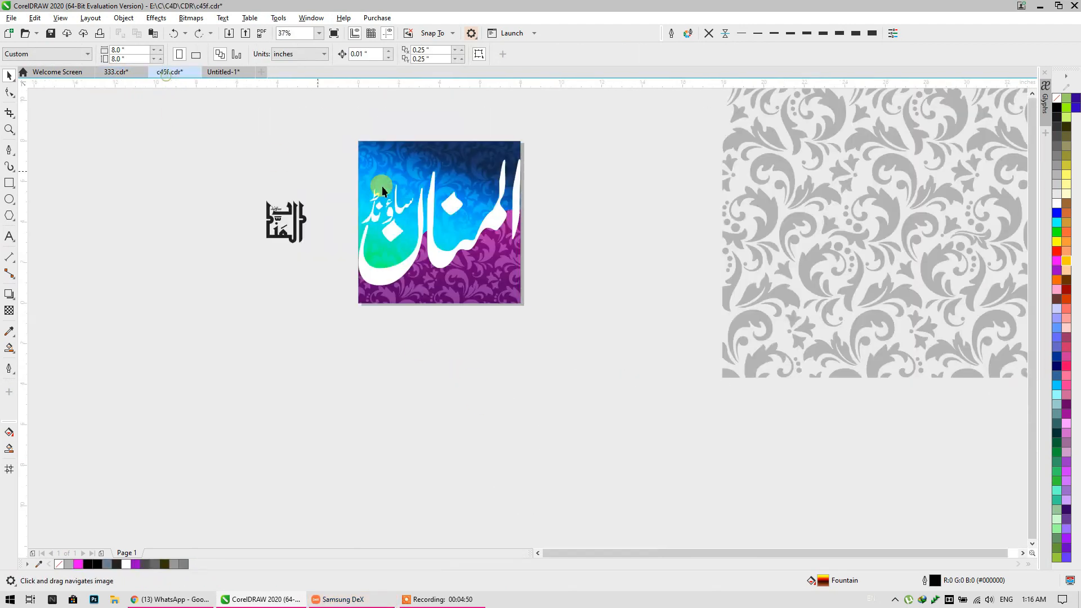
{"action": "scroll", "coordinate": [523, 215], "scroll_direction": "down", "scroll_amount": 2}
{"action": "left_click", "coordinate": [673, 246]}
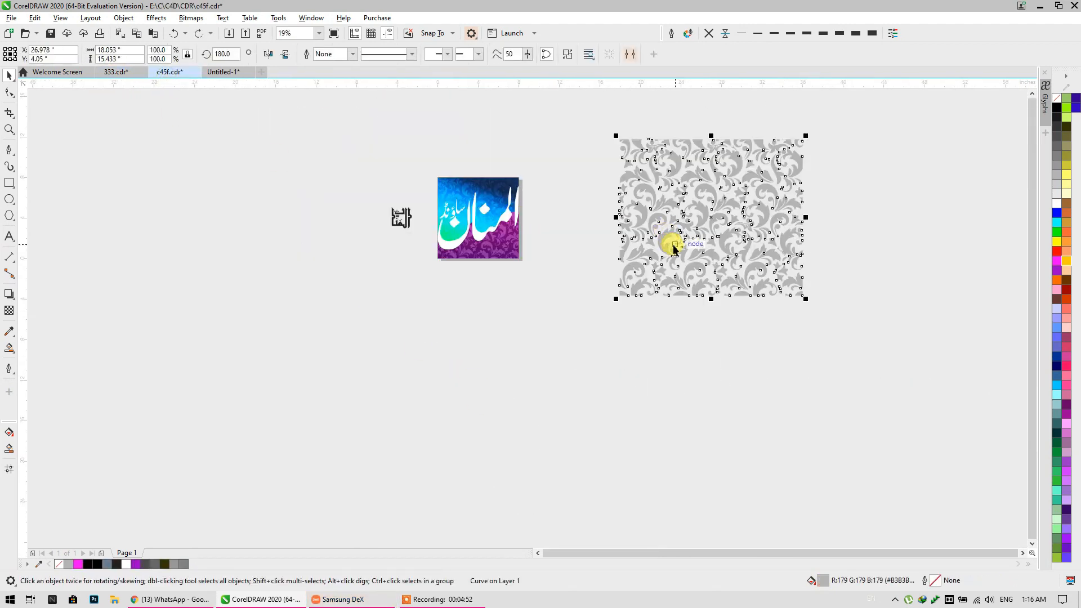
{"action": "key", "text": "ctrl+c"}
{"action": "left_click", "coordinate": [223, 71]}
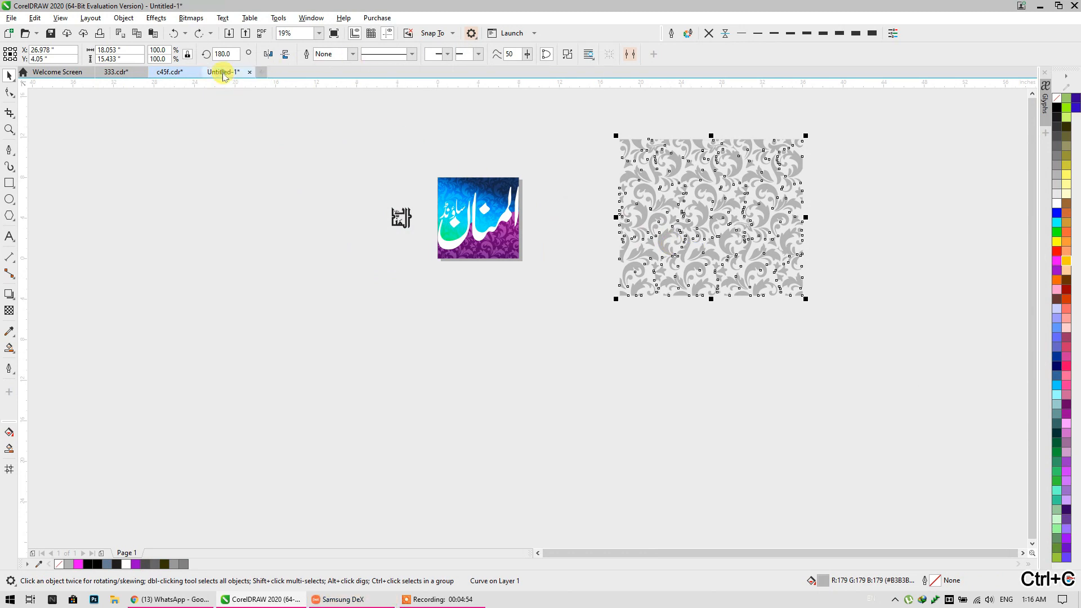
{"action": "key", "text": "ctrl+v"}
{"action": "scroll", "coordinate": [401, 299], "scroll_direction": "down", "scroll_amount": 4}
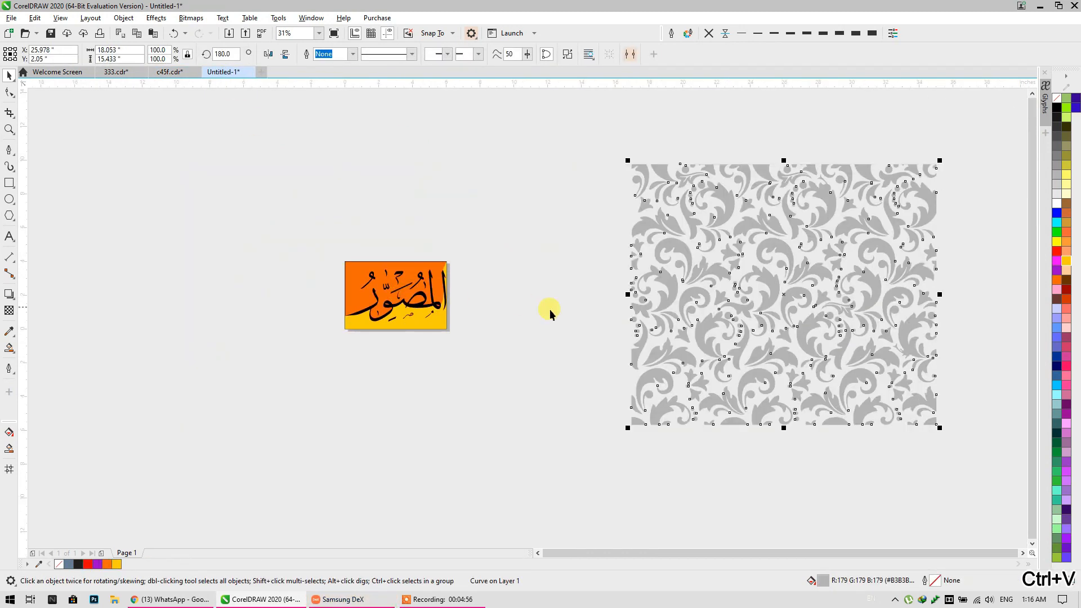
Scale the floral pattern down to about 6 by 5.2 inches and centre it over the calligraphy page.
{"action": "left_click", "coordinate": [930, 164]}
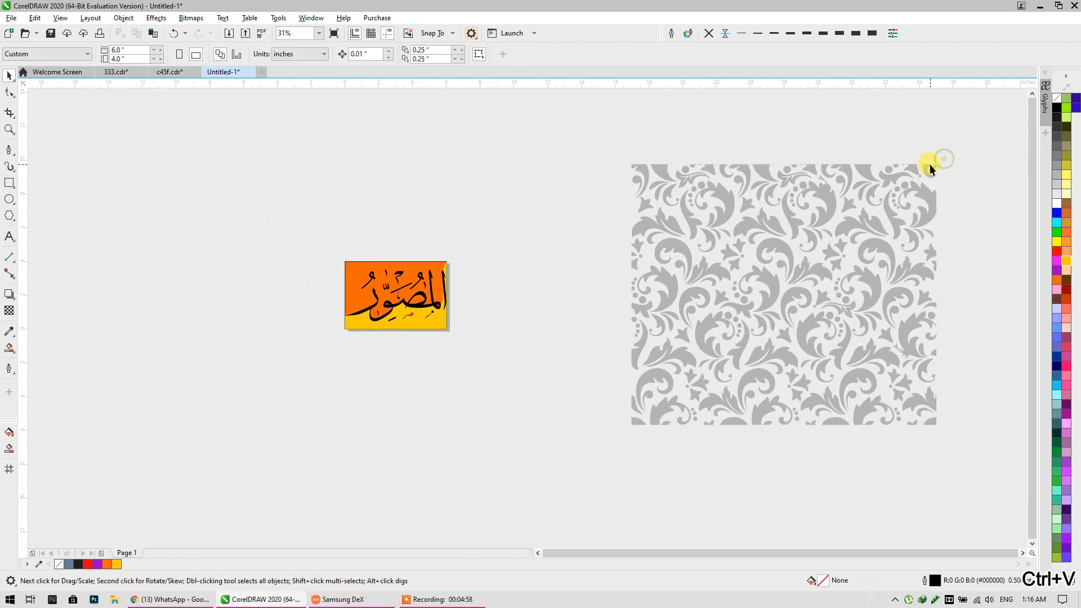
{"action": "left_click", "coordinate": [935, 164]}
{"action": "left_click_drag", "start_coordinate": [939, 161], "coordinate": [763, 315]}
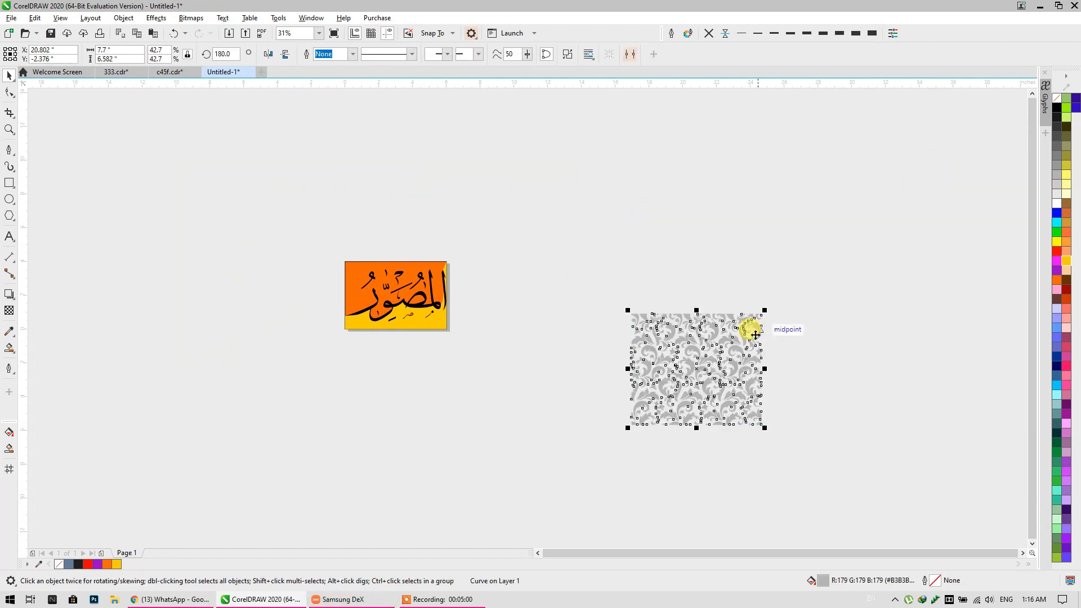
{"action": "left_click_drag", "start_coordinate": [715, 353], "coordinate": [414, 275]}
{"action": "scroll", "coordinate": [363, 312], "scroll_direction": "up", "scroll_amount": 4}
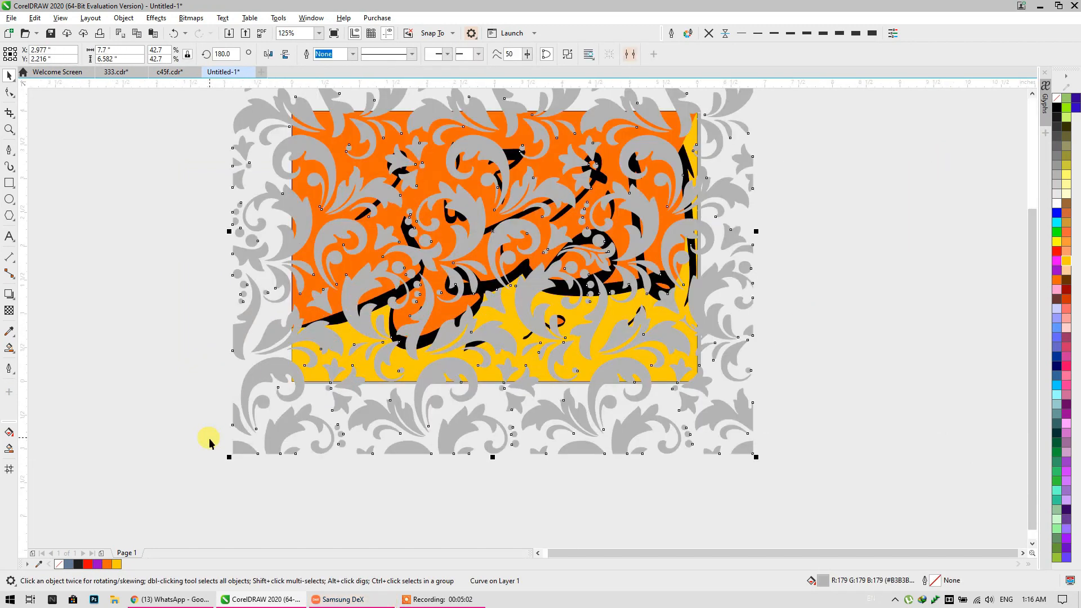
{"action": "left_click_drag", "start_coordinate": [228, 457], "coordinate": [285, 408]}
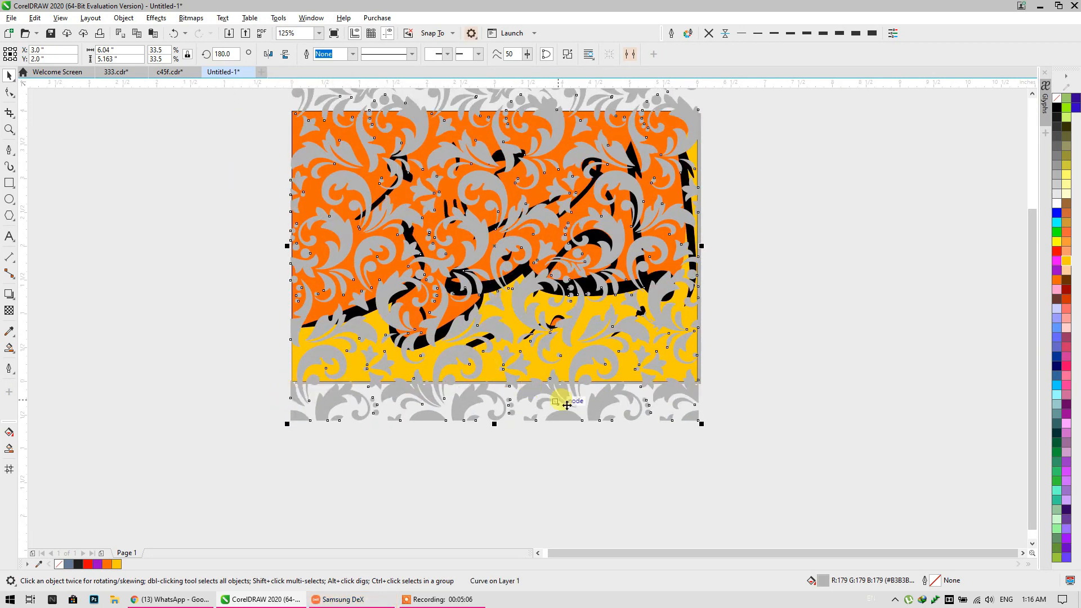
{"action": "left_click_drag", "start_coordinate": [701, 422], "coordinate": [709, 431]}
{"action": "left_click", "coordinate": [728, 434]}
Move the floral pattern off the page to its left and PowerClip the yellow lower shape inside the orange rectangle.
{"action": "left_click_drag", "start_coordinate": [599, 424], "coordinate": [127, 362]}
{"action": "left_click", "coordinate": [375, 361]}
{"action": "right_click", "coordinate": [375, 361]}
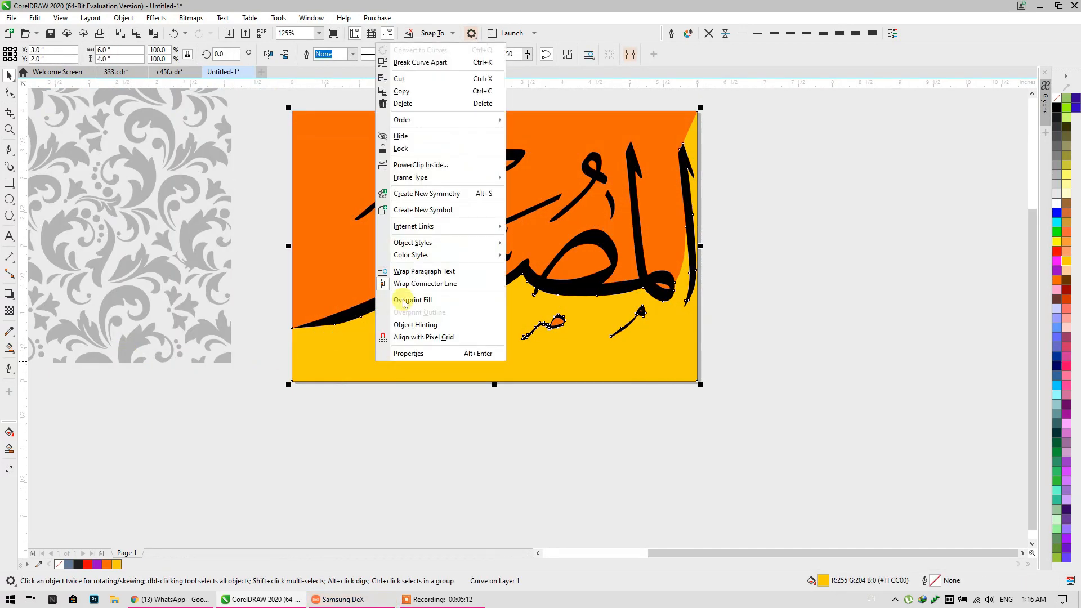
{"action": "left_click", "coordinate": [410, 164]}
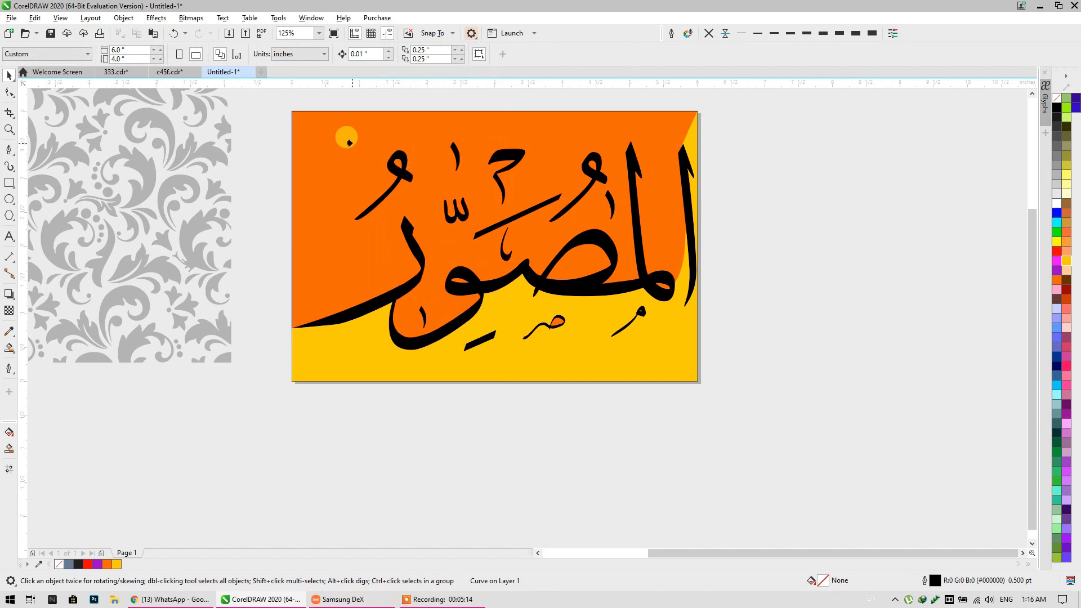
{"action": "left_click", "coordinate": [352, 143]}
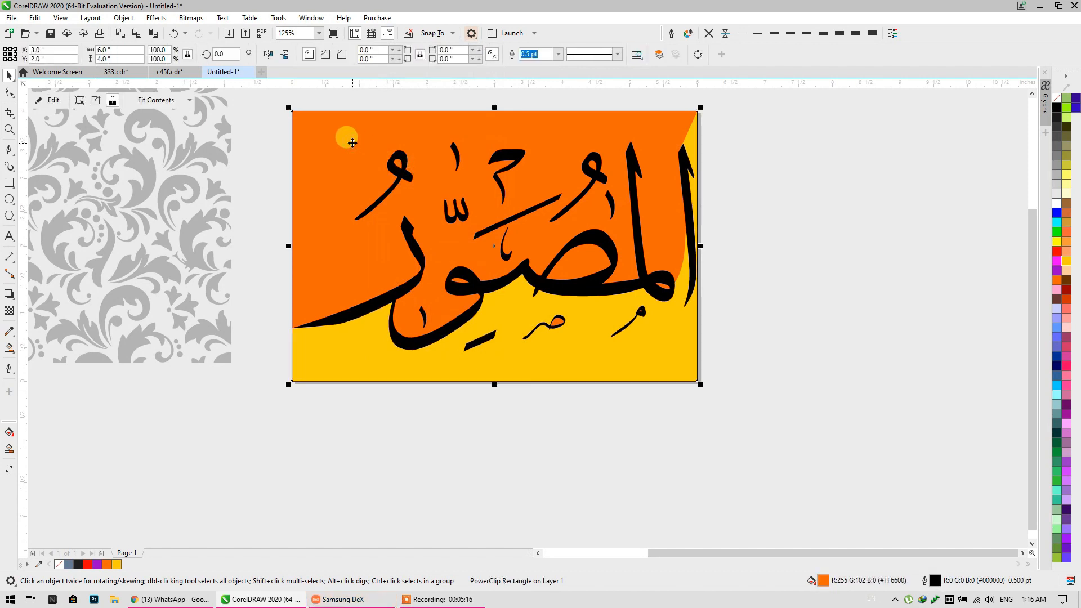
{"action": "left_click", "coordinate": [734, 269]}
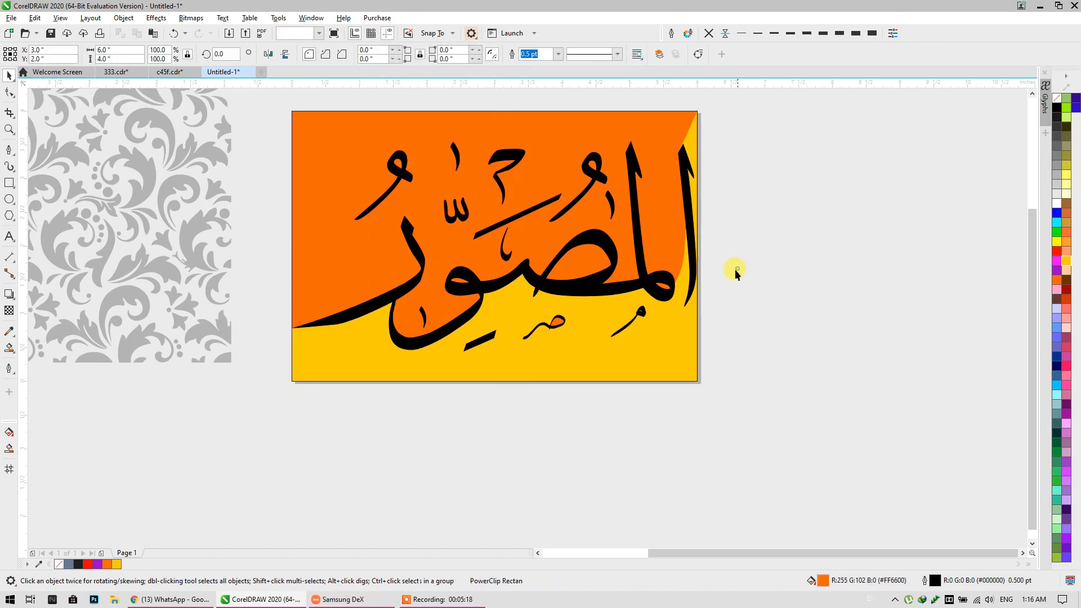
{"action": "left_click_drag", "start_coordinate": [673, 290], "coordinate": [937, 252]}
{"action": "left_click_drag", "start_coordinate": [580, 335], "coordinate": [596, 423]}
{"action": "key", "text": "ctrl+z"}
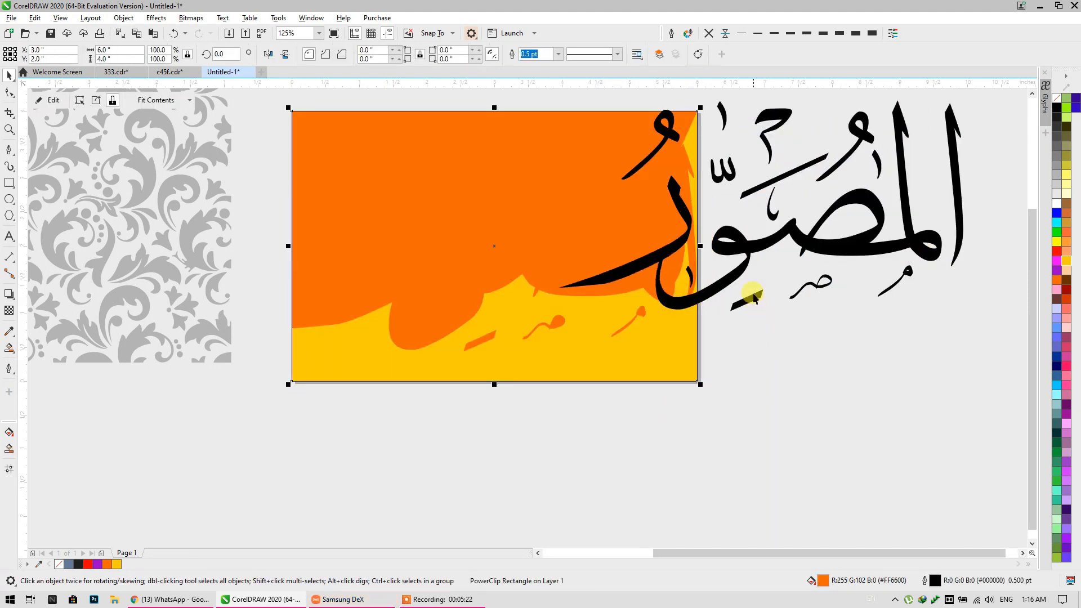
{"action": "left_click", "coordinate": [737, 270]}
{"action": "key", "text": "ctrl+z"}
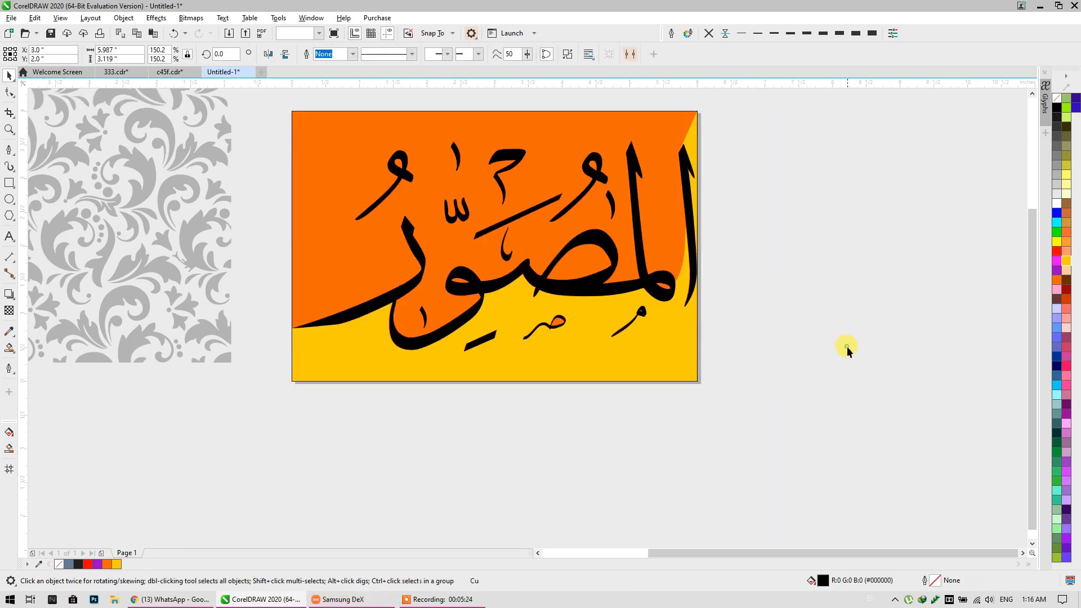
{"action": "left_click", "coordinate": [845, 345]}
PowerClip the grey floral pattern inside the orange background rectangle.
{"action": "left_click", "coordinate": [577, 348]}
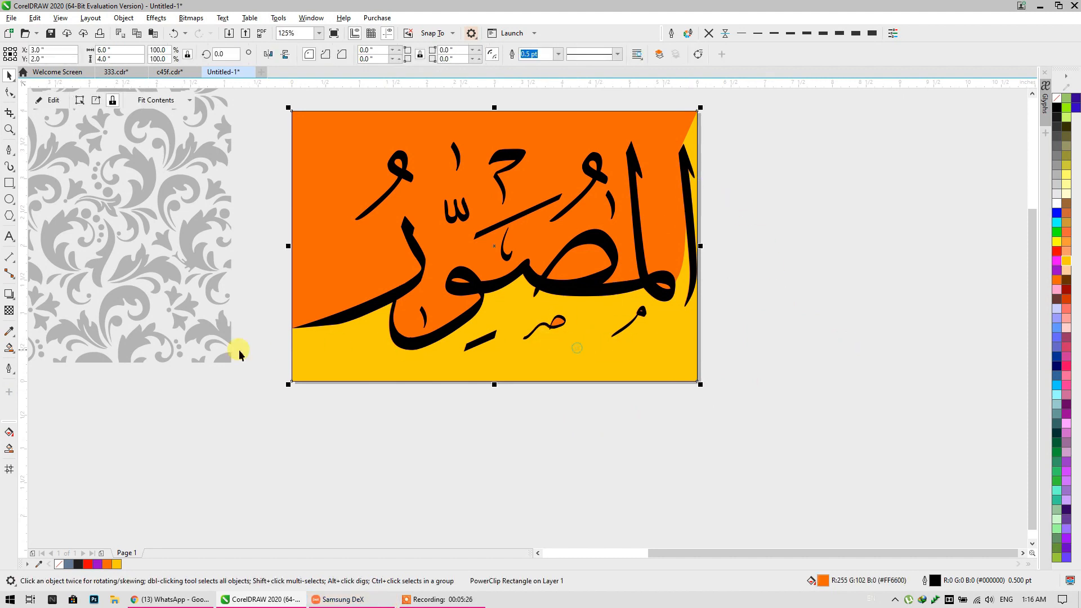
{"action": "left_click", "coordinate": [209, 343]}
{"action": "left_click", "coordinate": [198, 328]}
{"action": "right_click", "coordinate": [197, 327]}
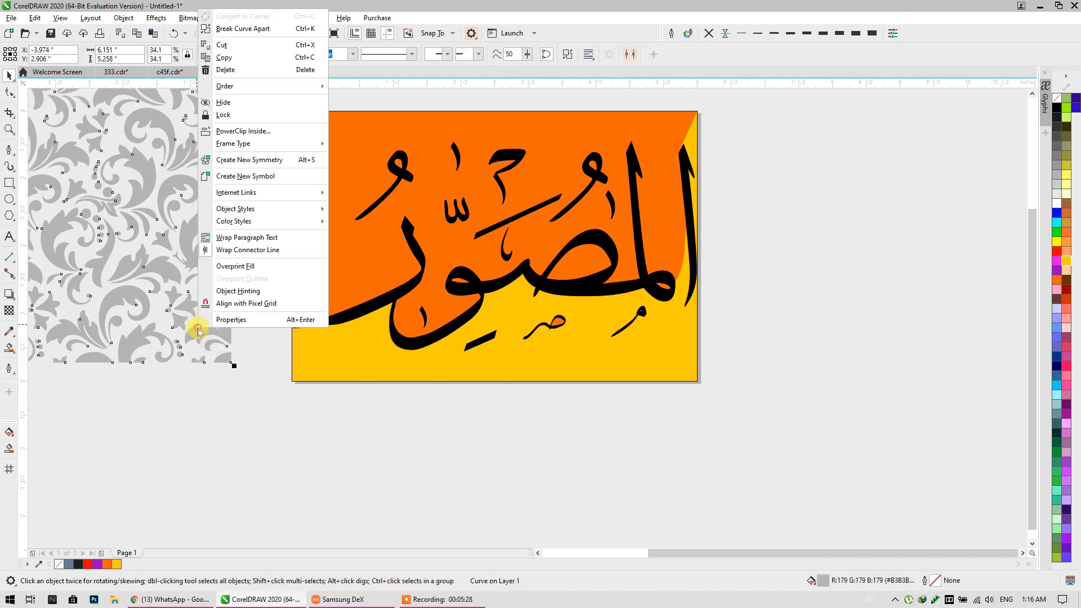
{"action": "left_click", "coordinate": [231, 130]}
{"action": "left_click", "coordinate": [318, 341]}
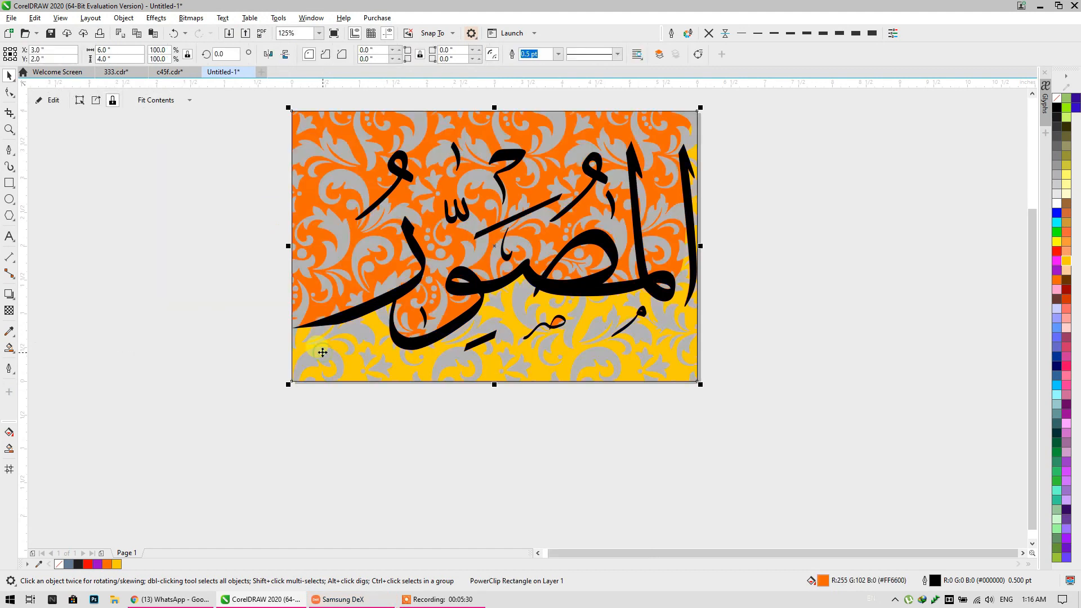
Edit the background rectangle's PowerClip contents to fill the floral pattern white, and finish editing.
{"action": "double_click", "coordinate": [366, 351]}
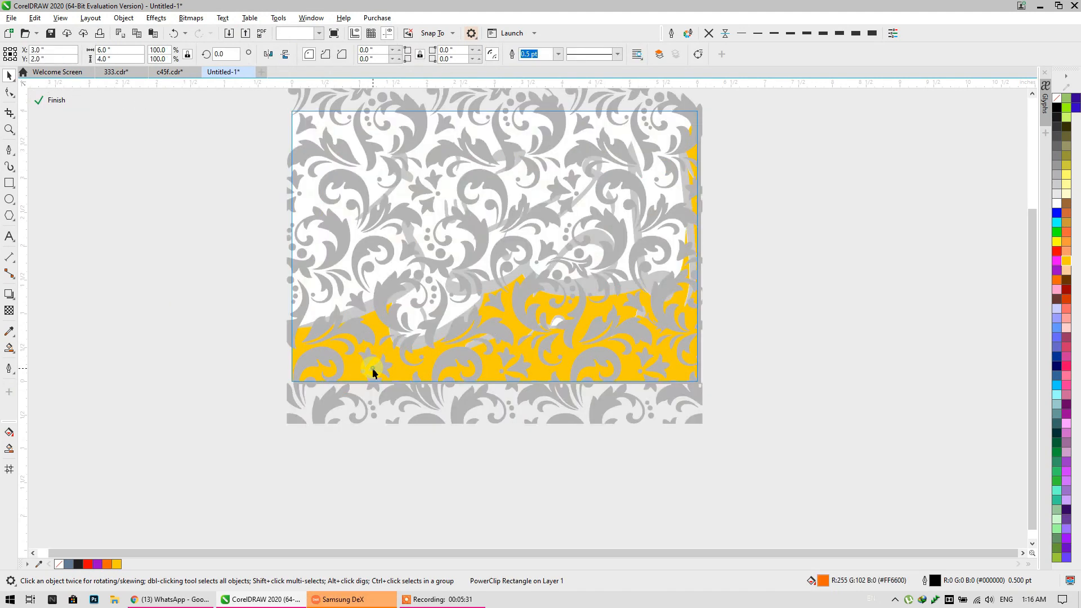
{"action": "left_click", "coordinate": [363, 341]}
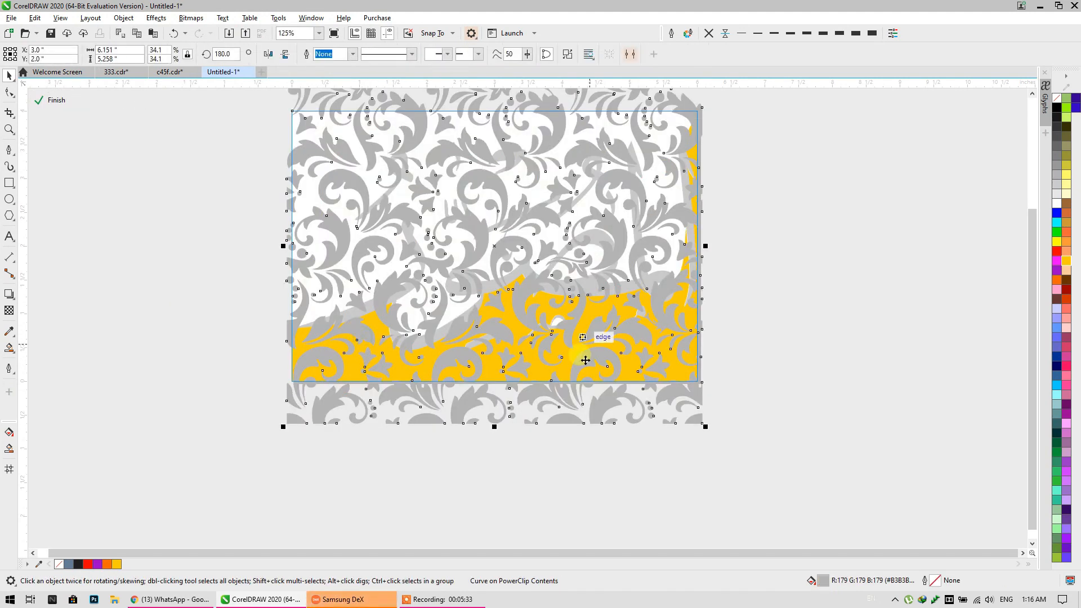
{"action": "left_click", "coordinate": [1058, 204]}
{"action": "left_click", "coordinate": [797, 283]}
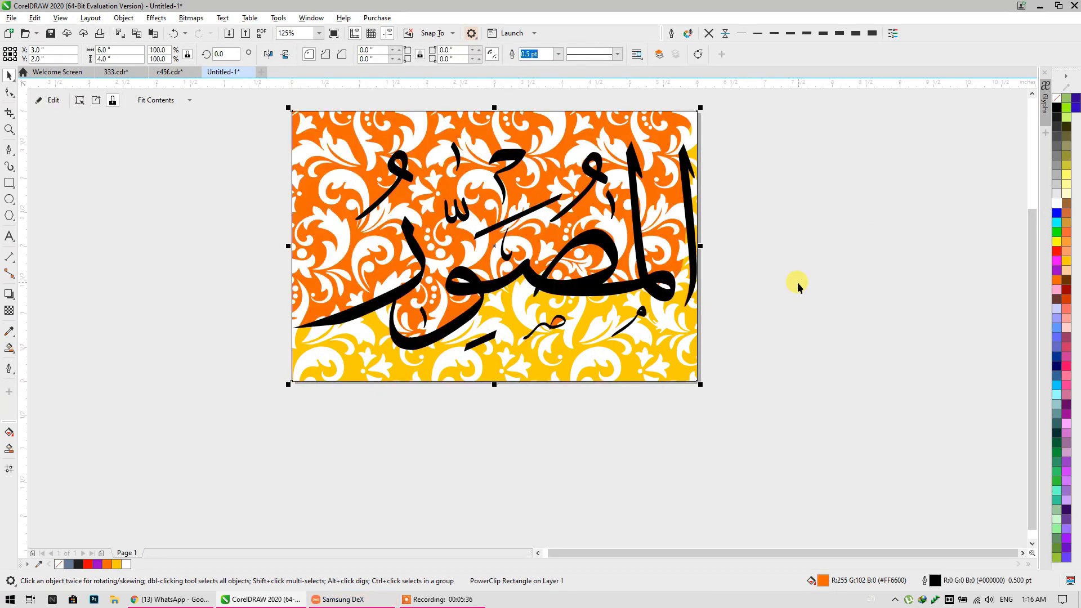
Apply a uniform transparency of 50 to the white floral pattern within the PowerClip and finish editing.
{"action": "double_click", "coordinate": [603, 350]}
{"action": "left_click", "coordinate": [580, 345]}
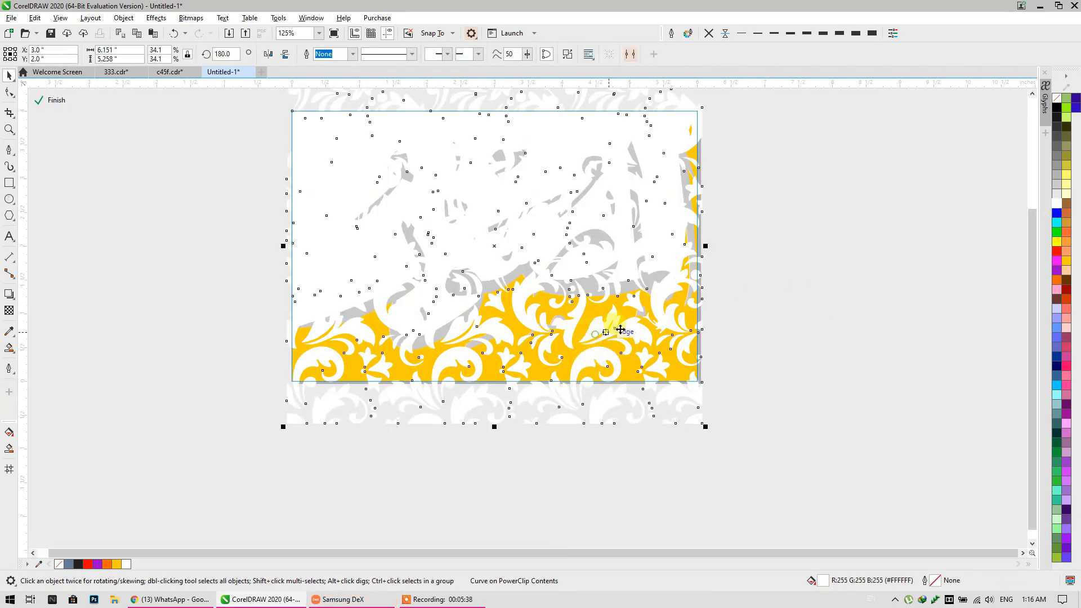
{"action": "left_click", "coordinate": [9, 311]}
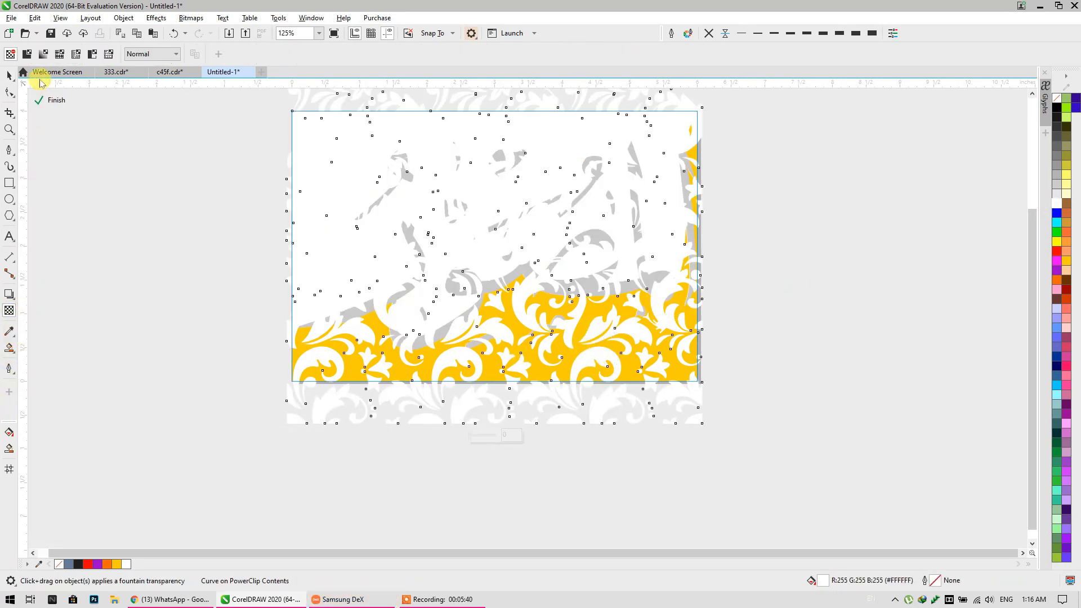
{"action": "left_click", "coordinate": [26, 53]}
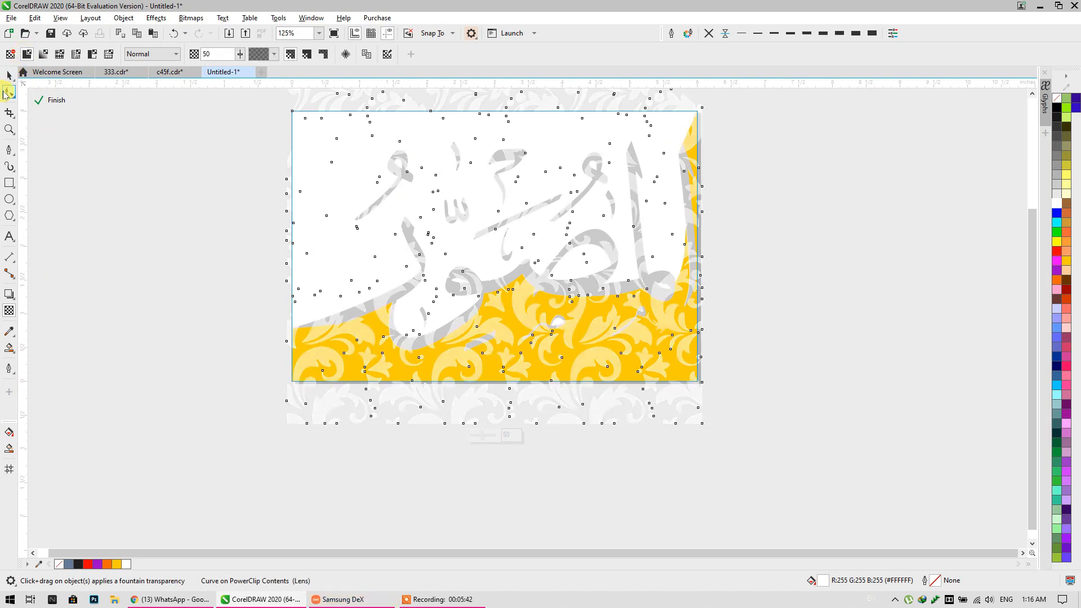
{"action": "left_click", "coordinate": [11, 81]}
{"action": "left_click", "coordinate": [128, 252]}
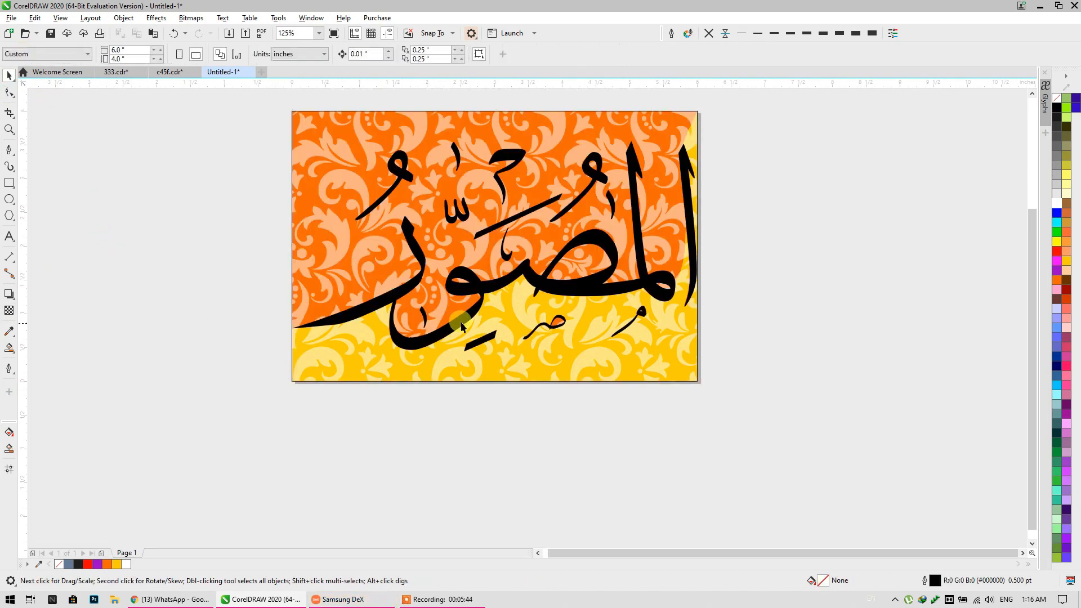
Try white and red fills on the calligraphy, and return it to black.
{"action": "left_click", "coordinate": [584, 288]}
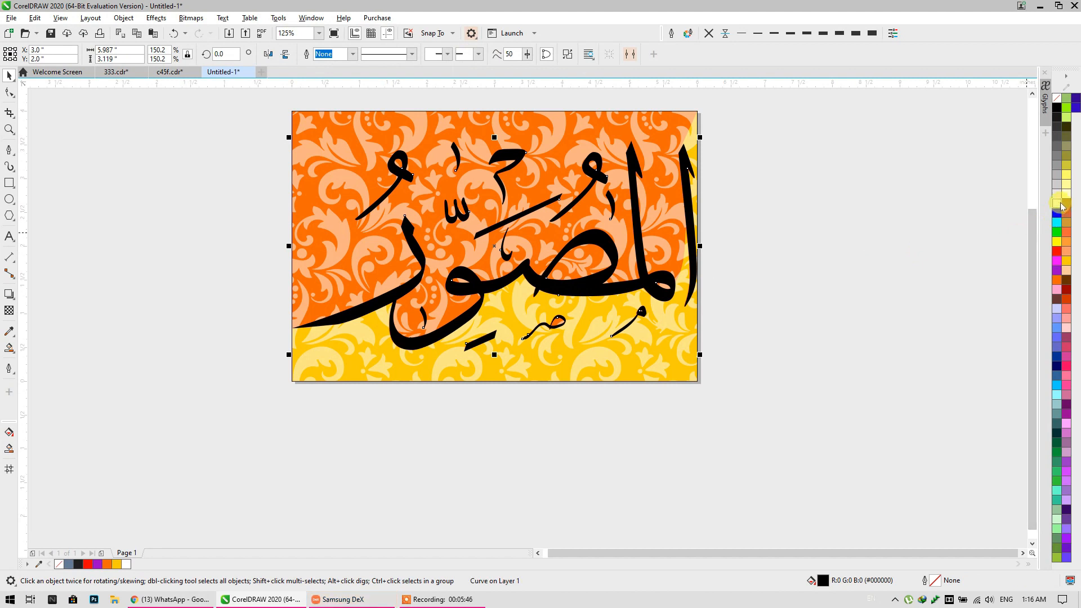
{"action": "left_click", "coordinate": [1057, 203]}
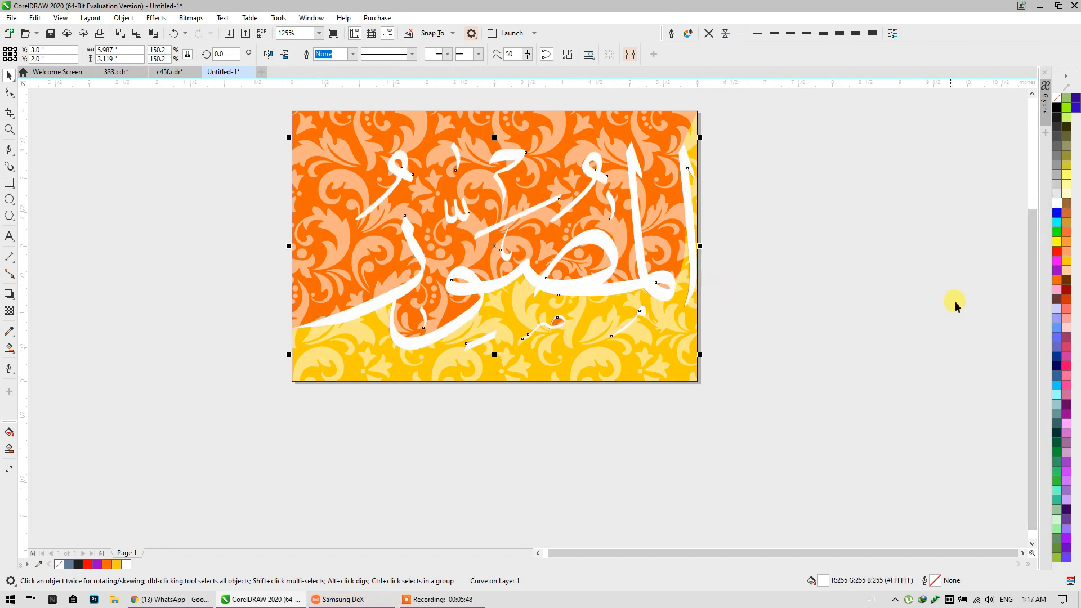
{"action": "left_click", "coordinate": [1057, 251]}
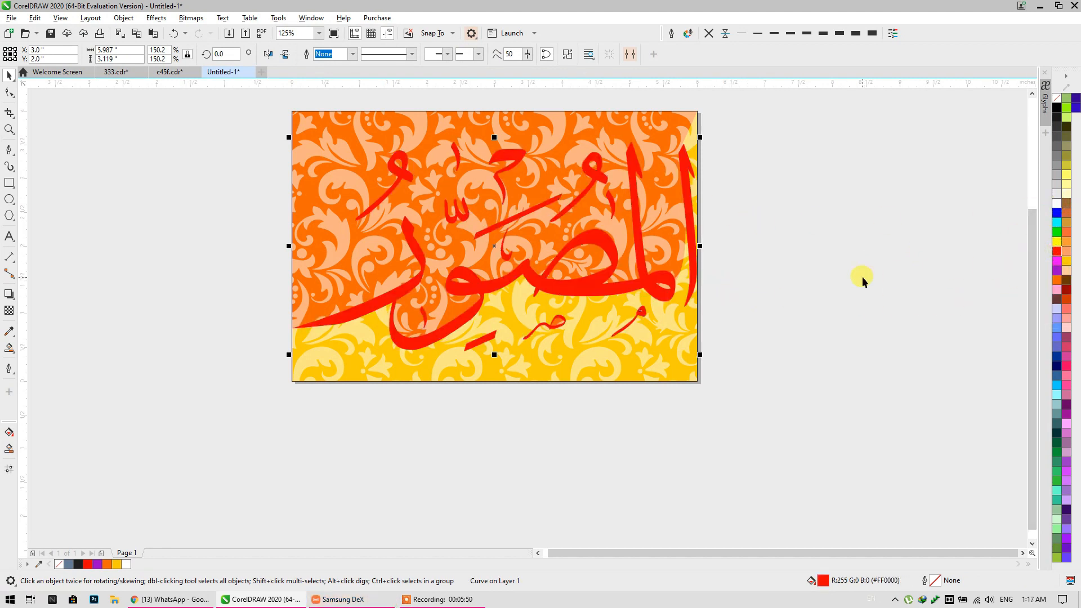
{"action": "left_click", "coordinate": [1057, 203]}
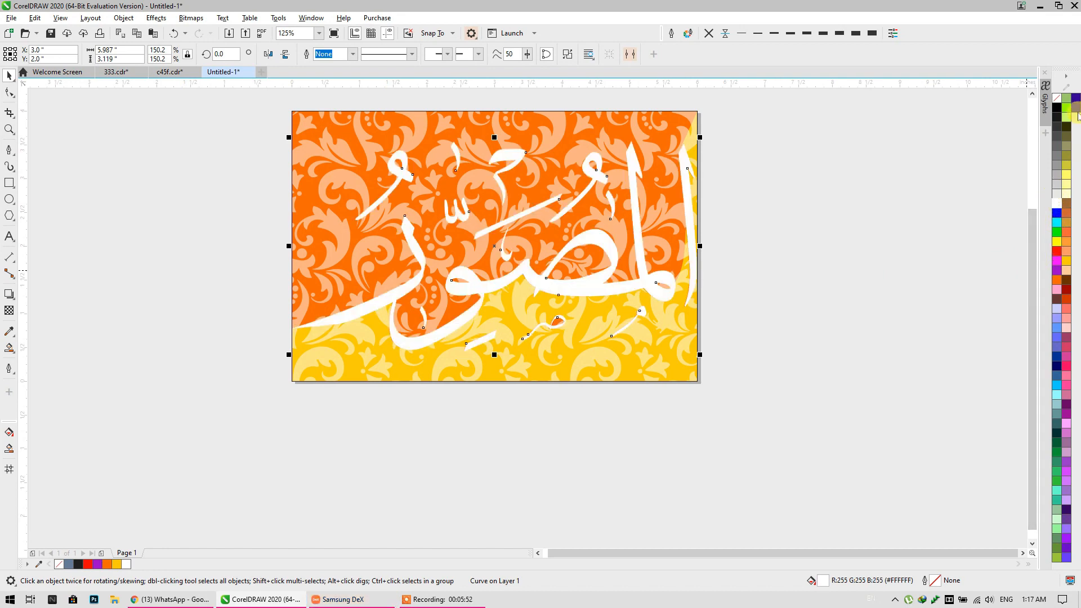
{"action": "left_click", "coordinate": [1058, 108]}
{"action": "left_click", "coordinate": [777, 280]}
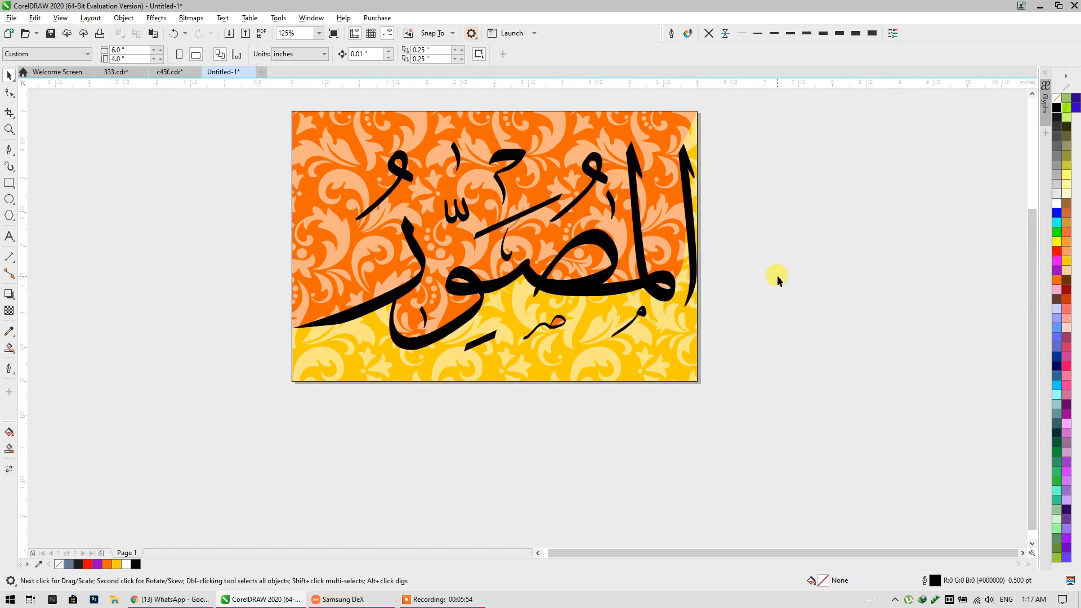
Duplicate the whole calligraphy design and place the copy level with the original, to the left of the page.
{"action": "left_click_drag", "start_coordinate": [719, 317], "coordinate": [719, 332]}
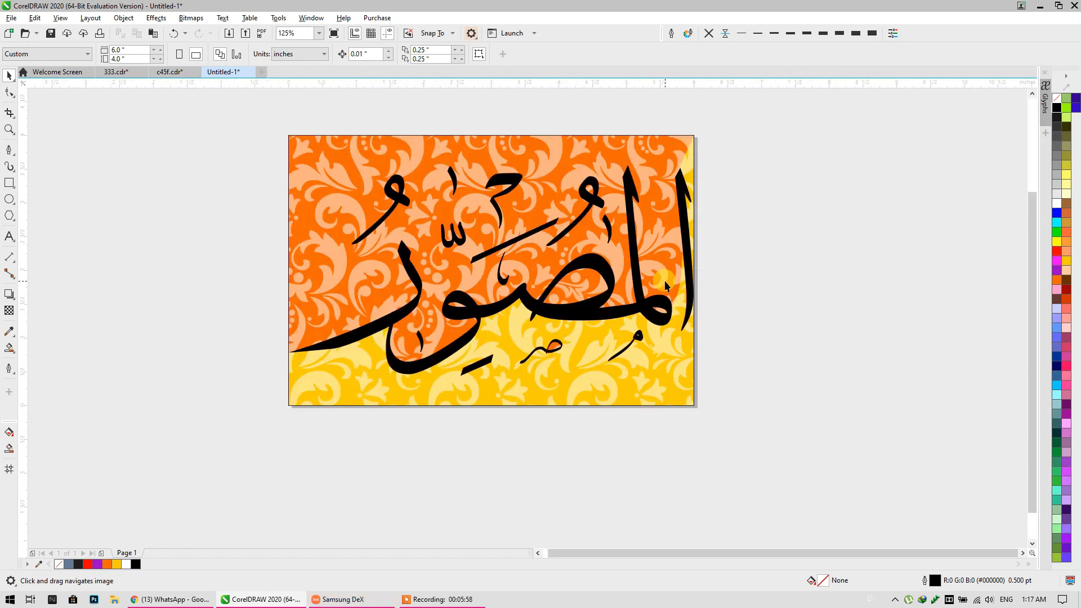
{"action": "scroll", "coordinate": [665, 281], "scroll_direction": "down", "scroll_amount": 4}
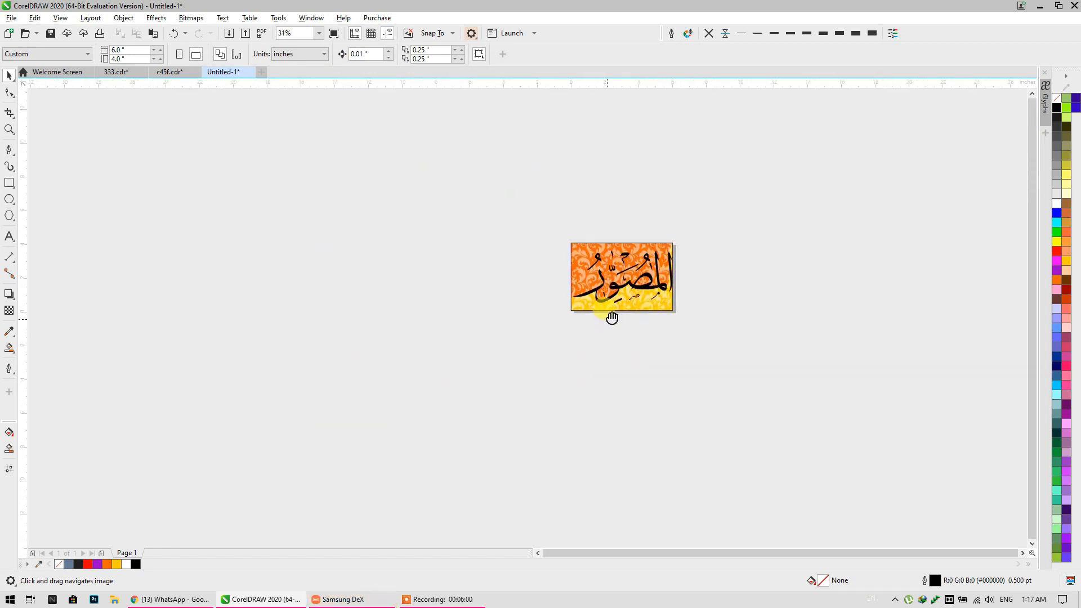
{"action": "left_click_drag", "start_coordinate": [655, 281], "coordinate": [666, 258]}
{"action": "scroll", "coordinate": [666, 258], "scroll_direction": "up", "scroll_amount": 2}
{"action": "left_click_drag", "start_coordinate": [728, 174], "coordinate": [445, 407]}
{"action": "left_click_drag", "start_coordinate": [620, 325], "coordinate": [486, 396]}
{"action": "scroll", "coordinate": [487, 336], "scroll_direction": "up", "scroll_amount": 2}
Open the copied design's PowerClip contents and send the floral pattern behind the yellow lower shape.
{"action": "left_click", "coordinate": [487, 336]}
{"action": "double_click", "coordinate": [487, 336]}
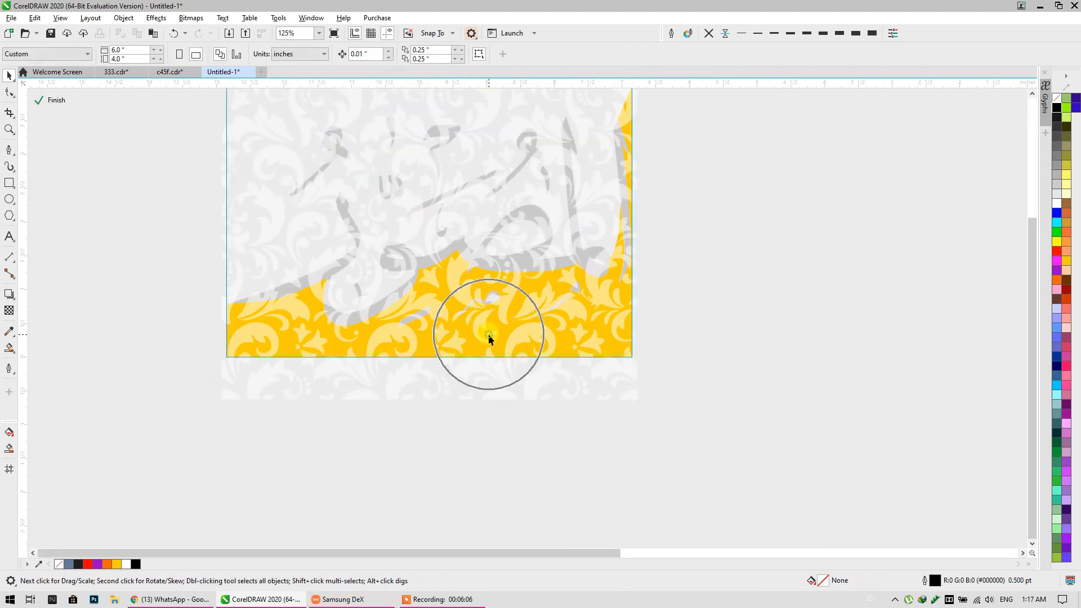
{"action": "left_click", "coordinate": [668, 359]}
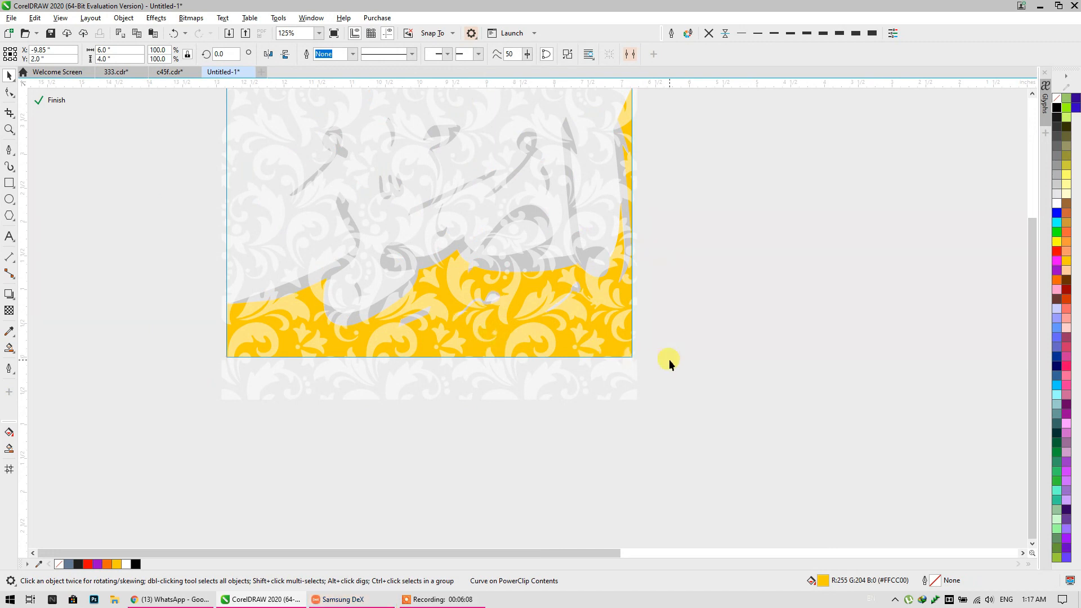
{"action": "scroll", "coordinate": [662, 333], "scroll_direction": "up", "scroll_amount": 1}
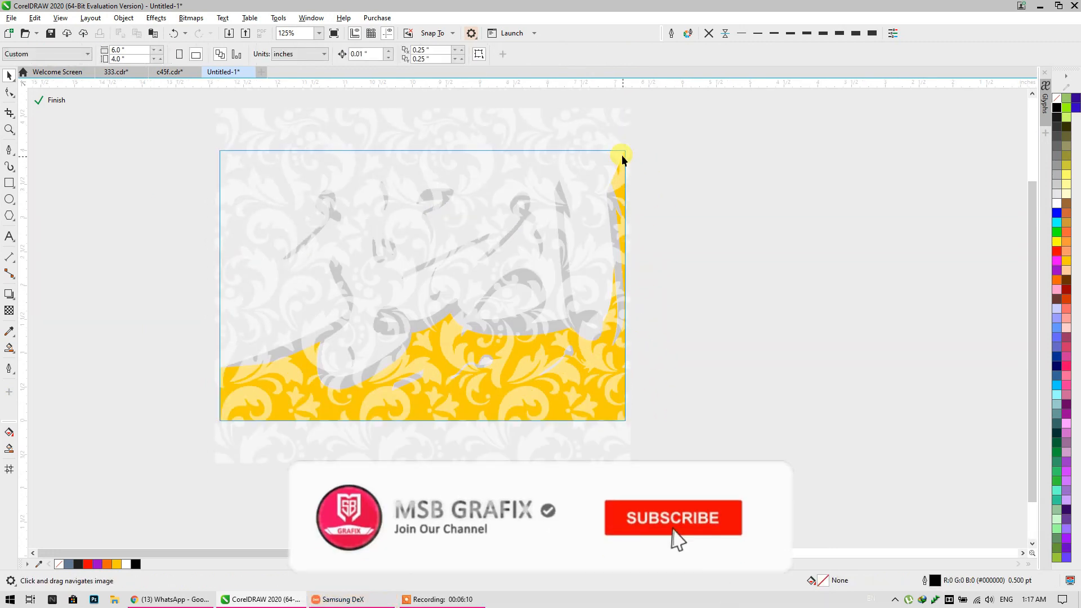
{"action": "left_click", "coordinate": [613, 137]}
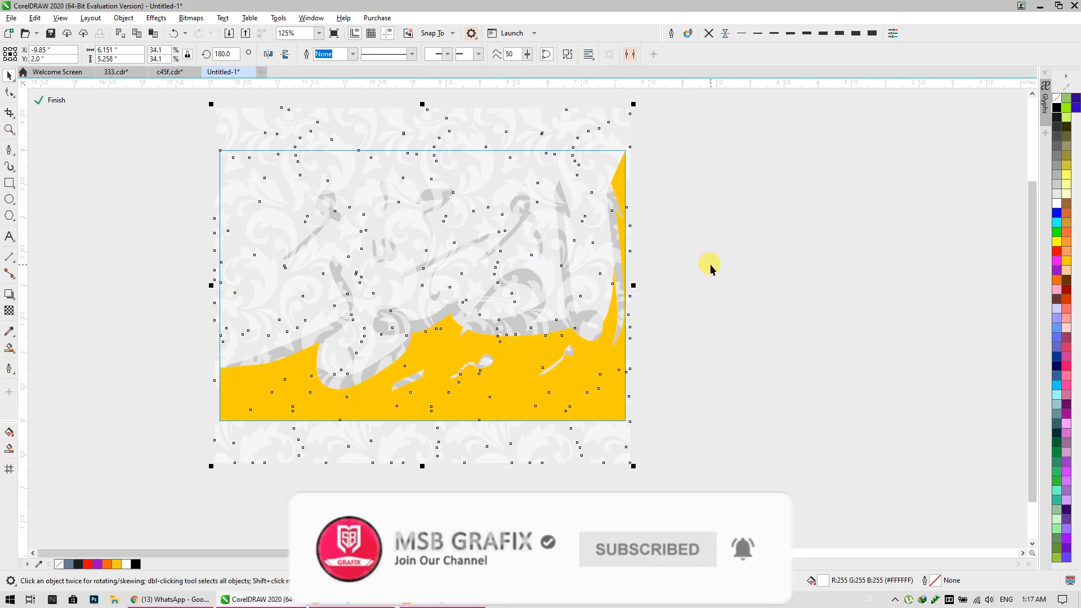
Fill the copy's lower background shape with a vertical linear gradient running from purple at its bottom edge up to red.
{"action": "left_click", "coordinate": [609, 363]}
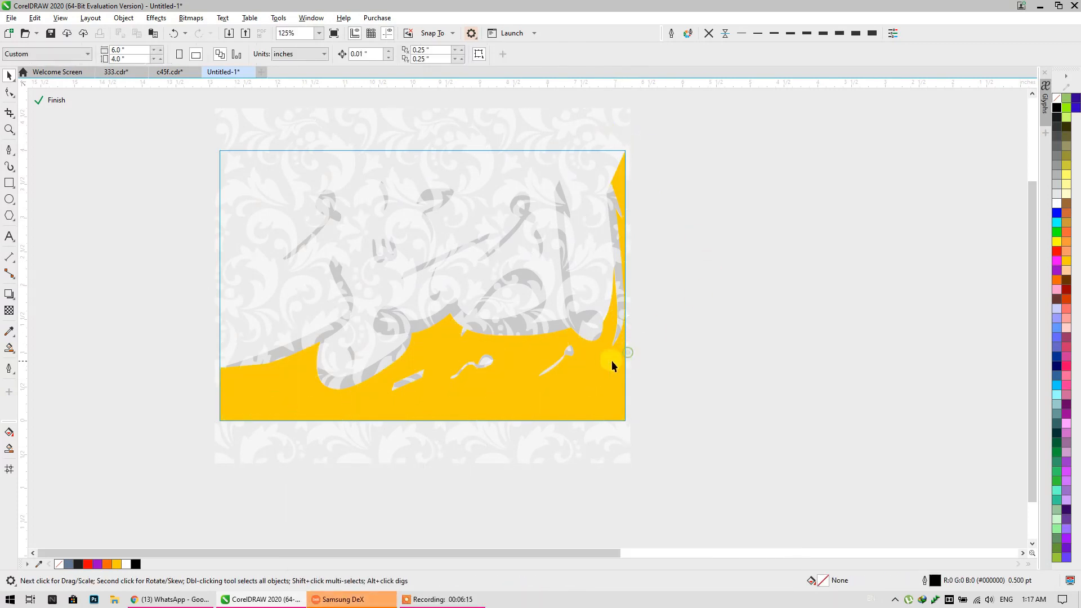
{"action": "left_click", "coordinate": [1056, 272]}
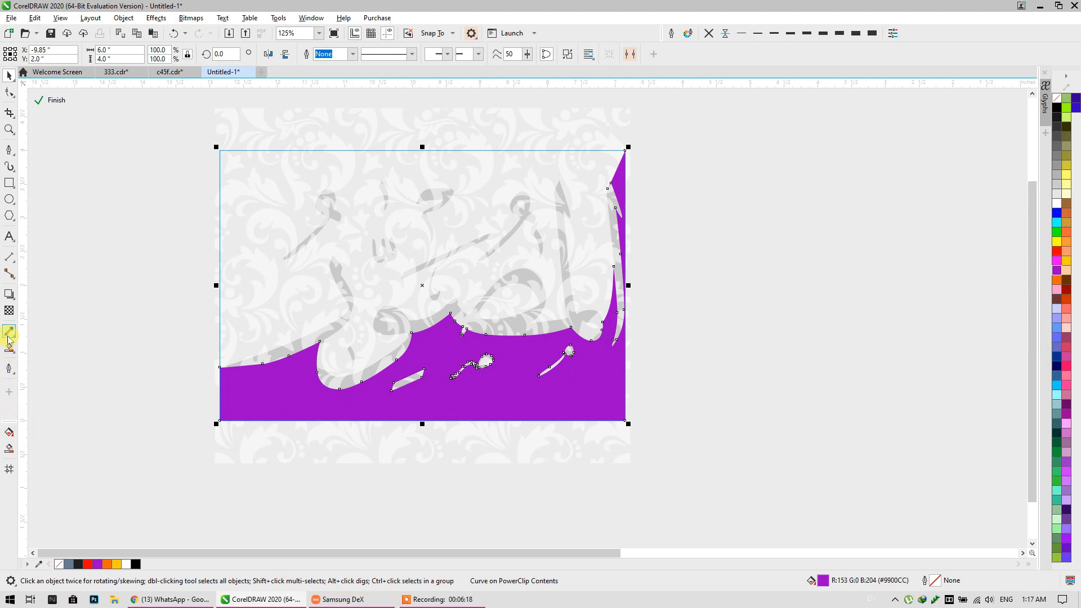
{"action": "left_click", "coordinate": [15, 359]}
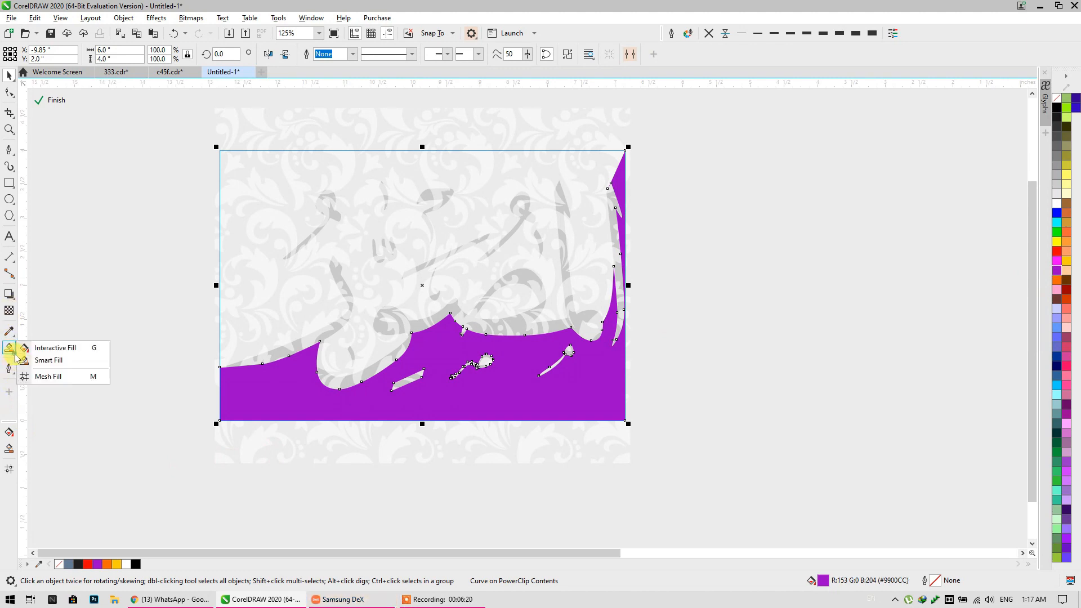
{"action": "left_click", "coordinate": [22, 348]}
{"action": "left_click_drag", "start_coordinate": [505, 435], "coordinate": [505, 140]}
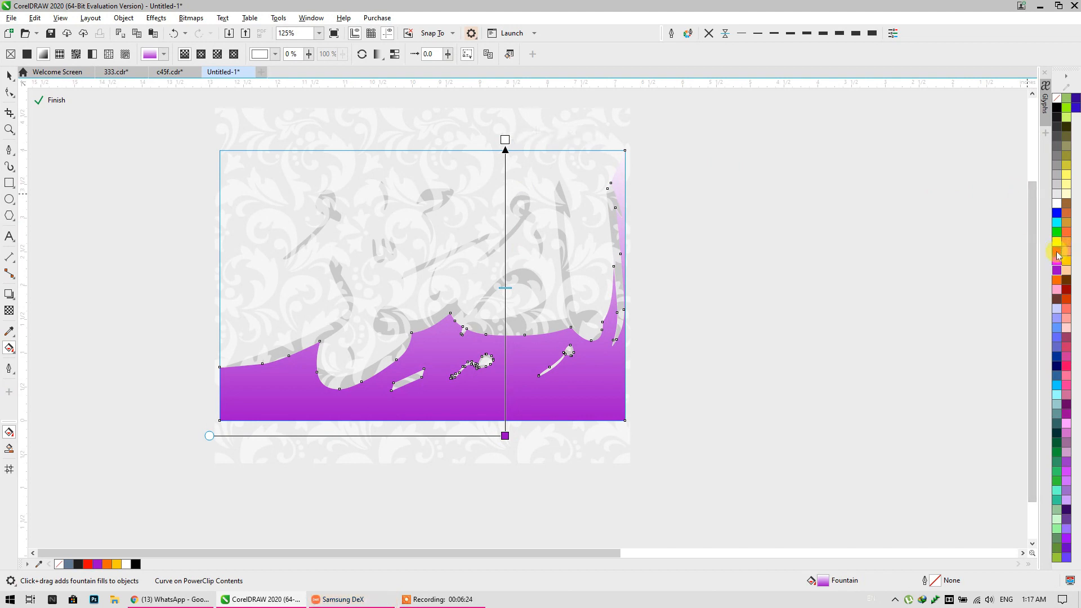
{"action": "left_click", "coordinate": [1058, 255]}
{"action": "left_click_drag", "start_coordinate": [505, 436], "coordinate": [505, 420]}
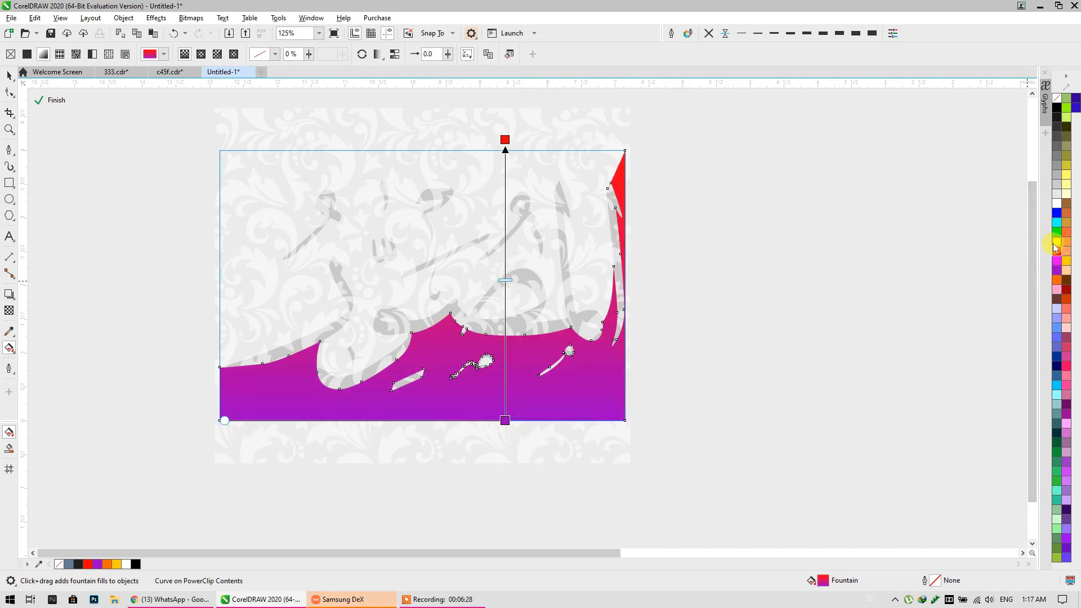
Recolour the lower shape's gradient to run from cyan at the bottom to blue at the top.
{"action": "left_click", "coordinate": [1057, 228]}
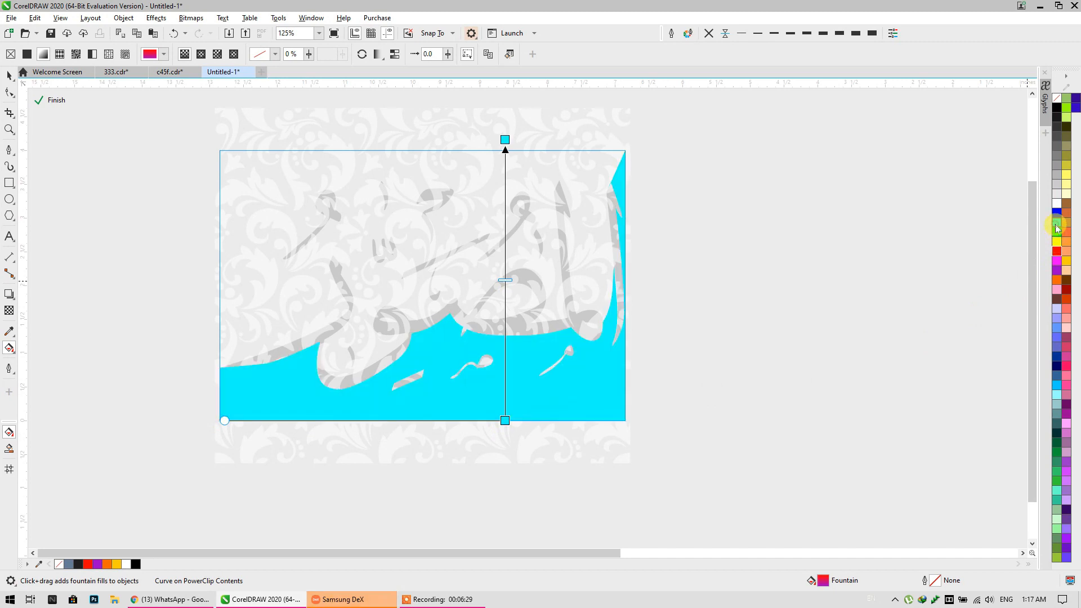
{"action": "left_click", "coordinate": [504, 139]}
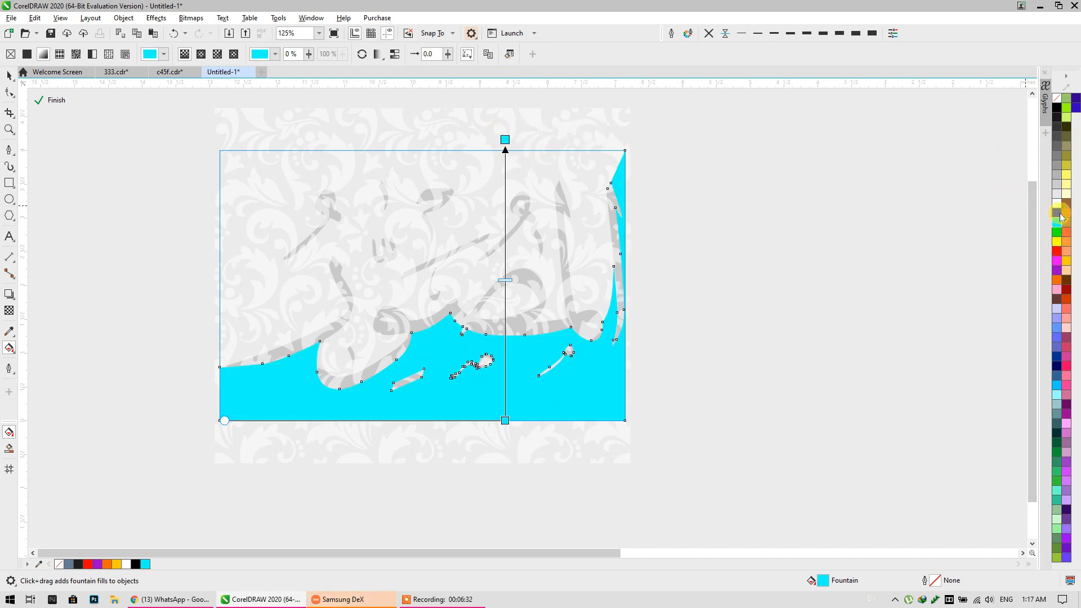
{"action": "left_click", "coordinate": [1059, 215]}
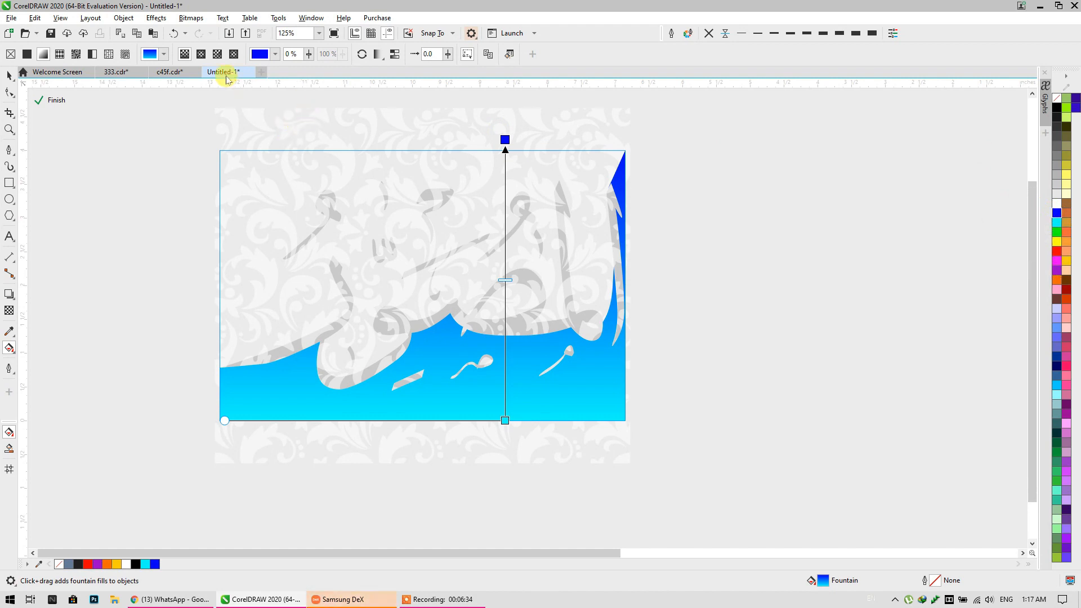
Reverse the lower shape's gradient to run from blue at the bottom to cyan at the top, shorten it, and finish editing the PowerClip.
{"action": "left_click", "coordinate": [362, 55]}
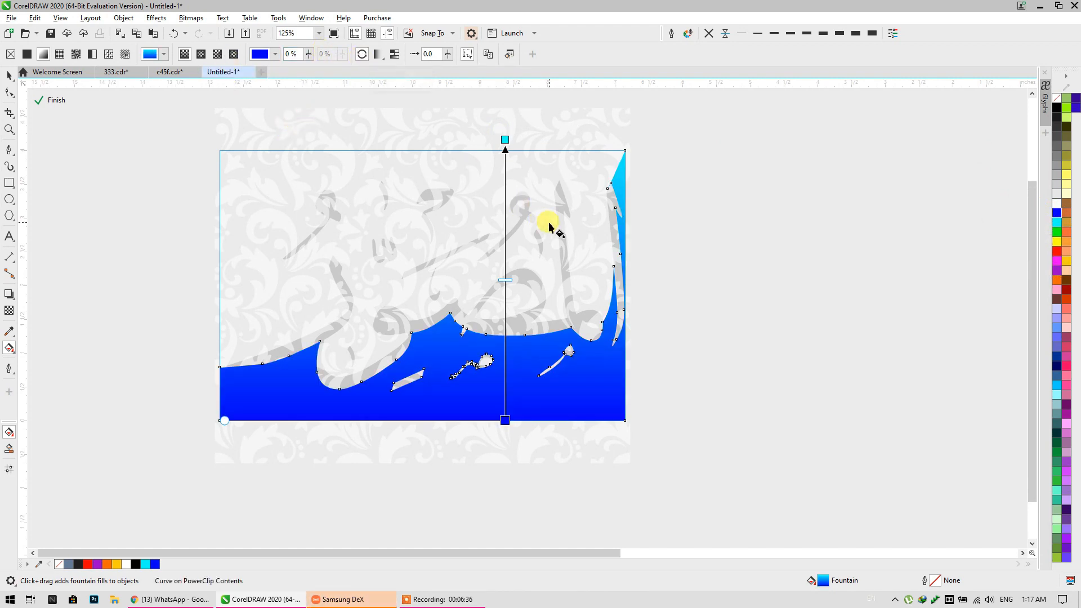
{"action": "left_click_drag", "start_coordinate": [504, 139], "coordinate": [504, 211]}
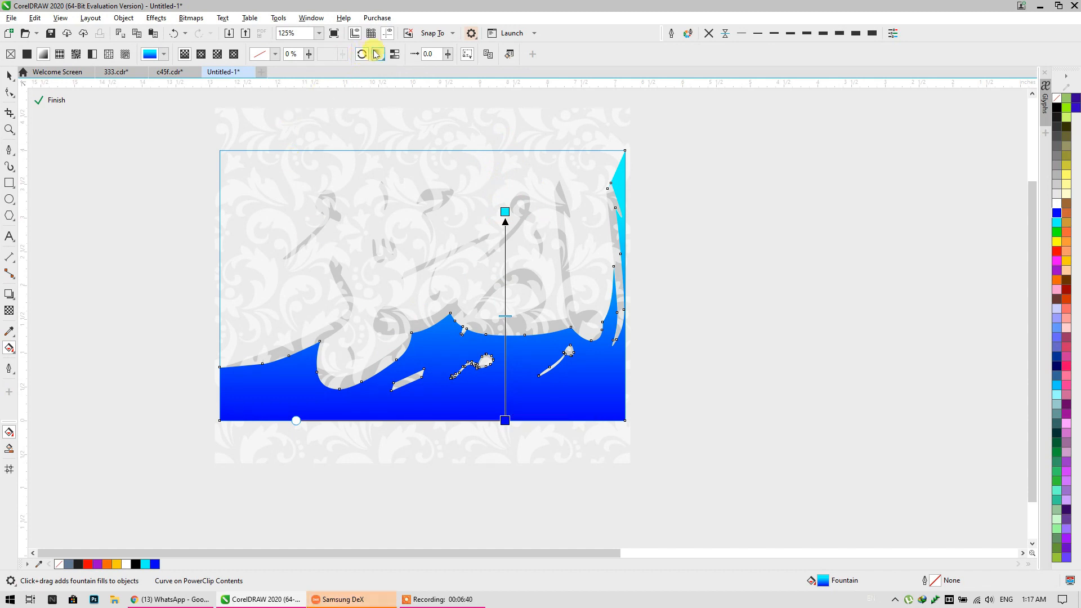
{"action": "left_click", "coordinate": [9, 75]}
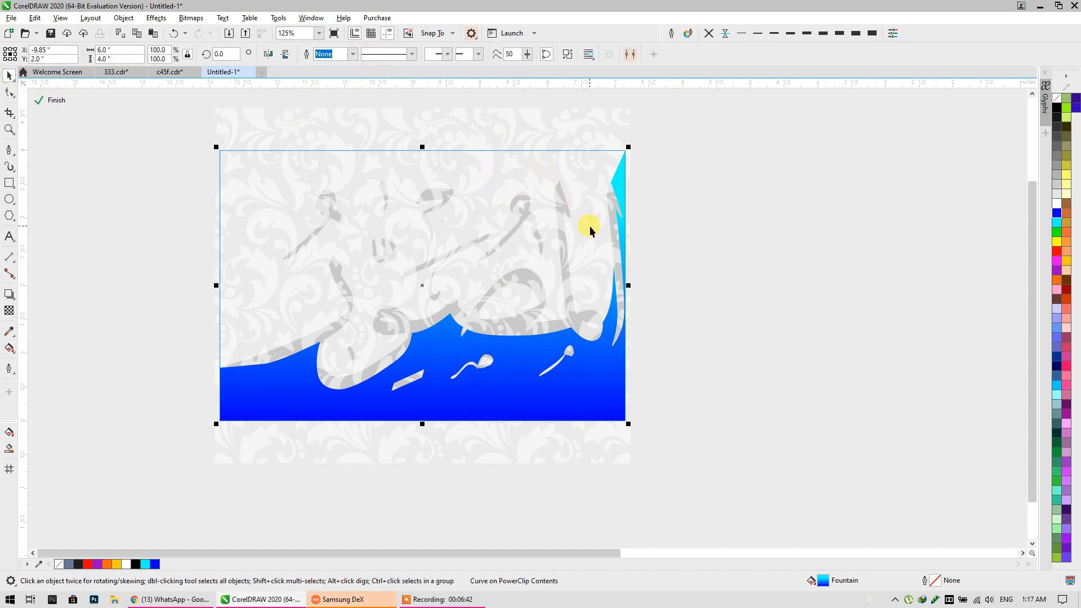
{"action": "left_click", "coordinate": [708, 403]}
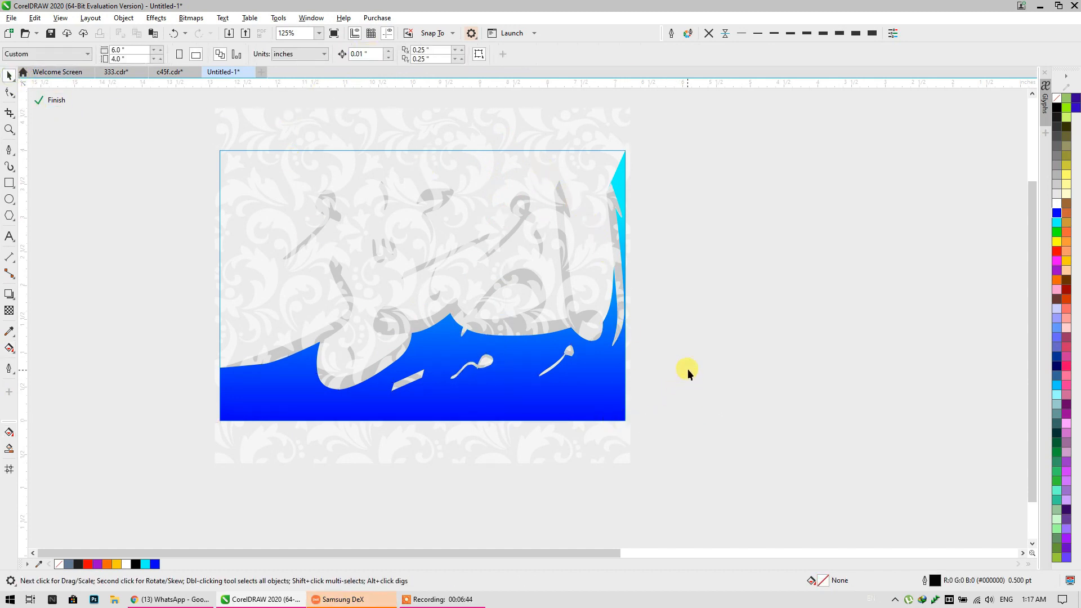
{"action": "left_click", "coordinate": [427, 225]}
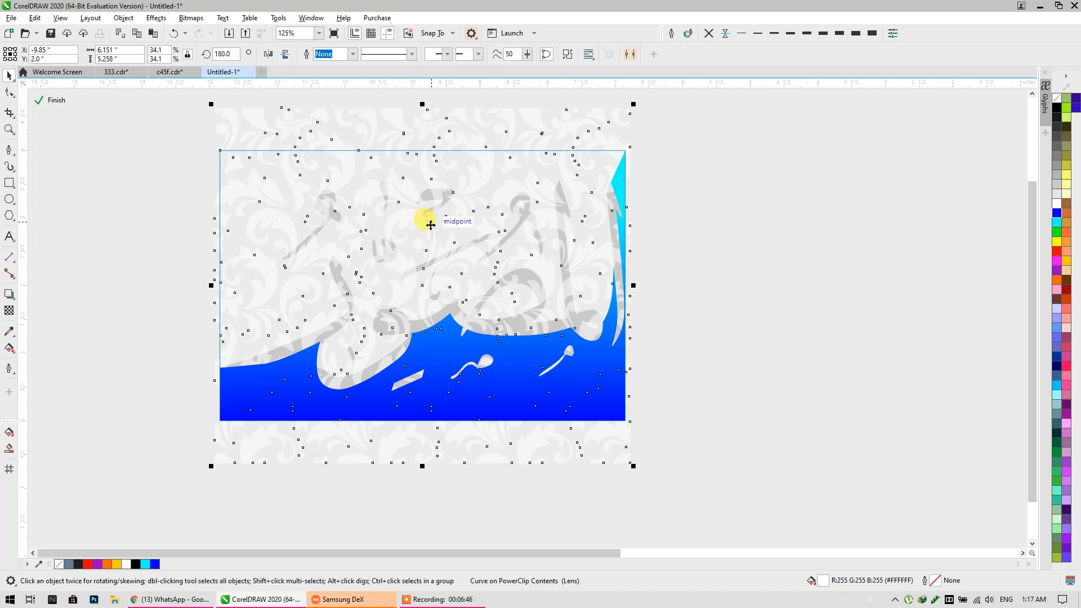
{"action": "left_click", "coordinate": [697, 263]}
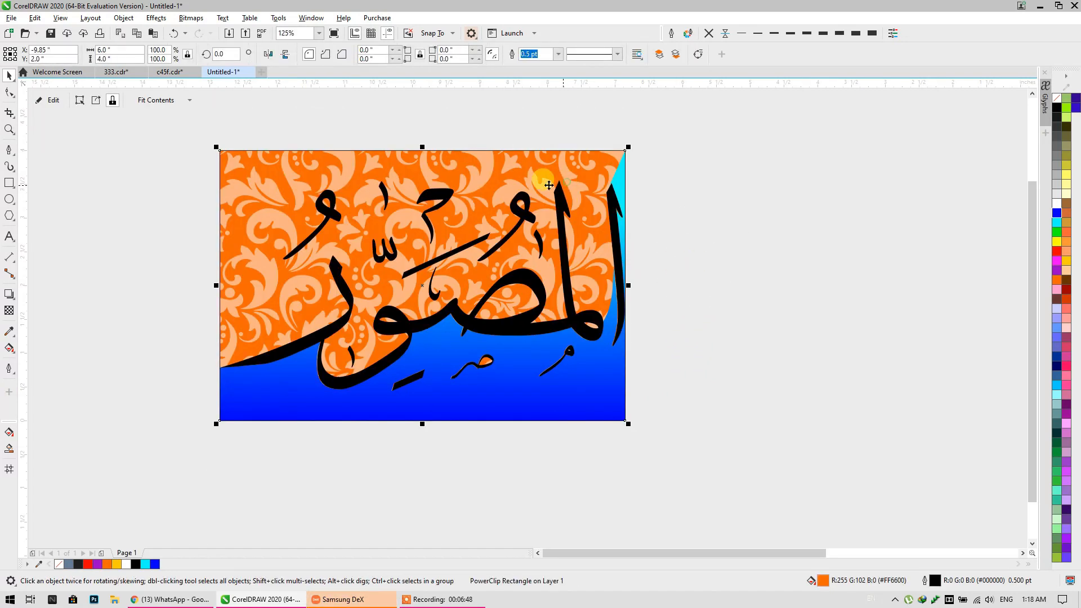
Try a black fill on the copy's background rectangle and a magenta fill on its calligraphy.
{"action": "left_click", "coordinate": [1056, 107]}
{"action": "left_click", "coordinate": [842, 190]}
{"action": "left_click", "coordinate": [590, 325]}
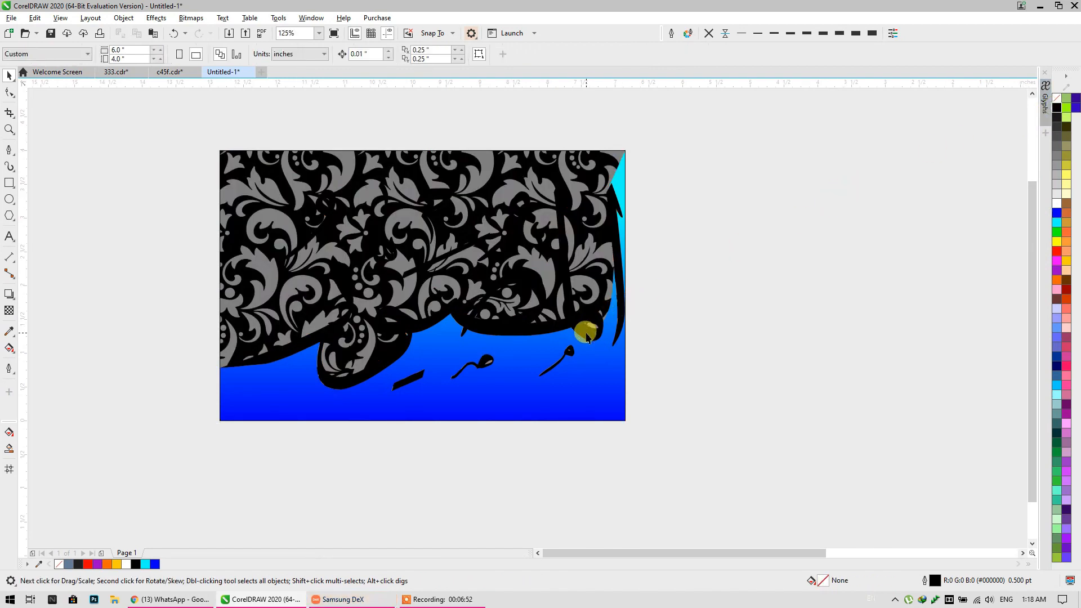
{"action": "left_click", "coordinate": [1057, 263]}
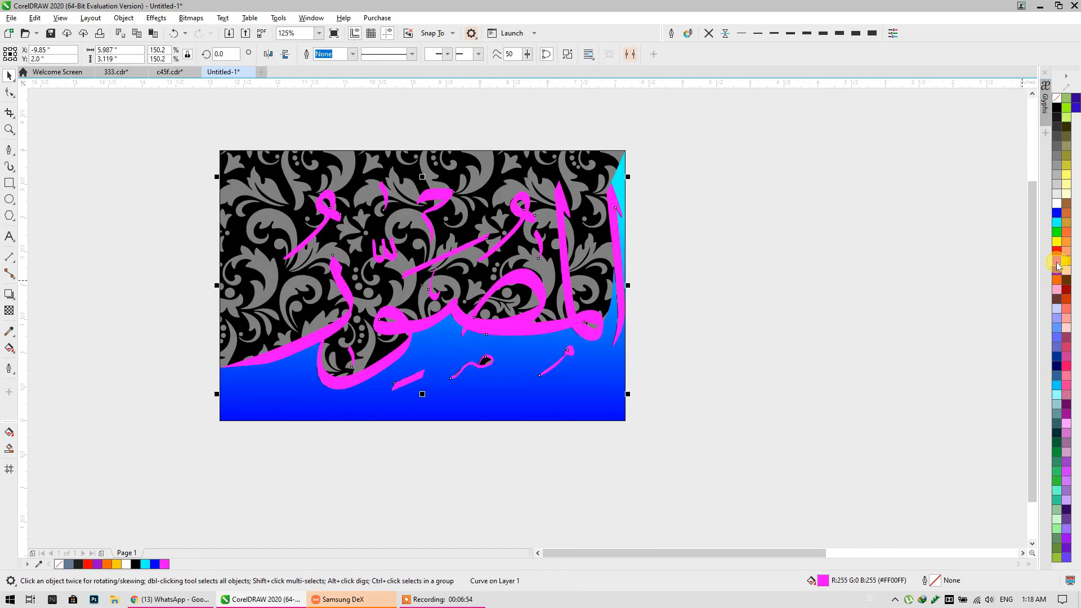
Fill the copy's background rectangle with a vertical linear gradient from purple near the calligraphy's lower edge up to orange at the top.
{"action": "left_click", "coordinate": [583, 190]}
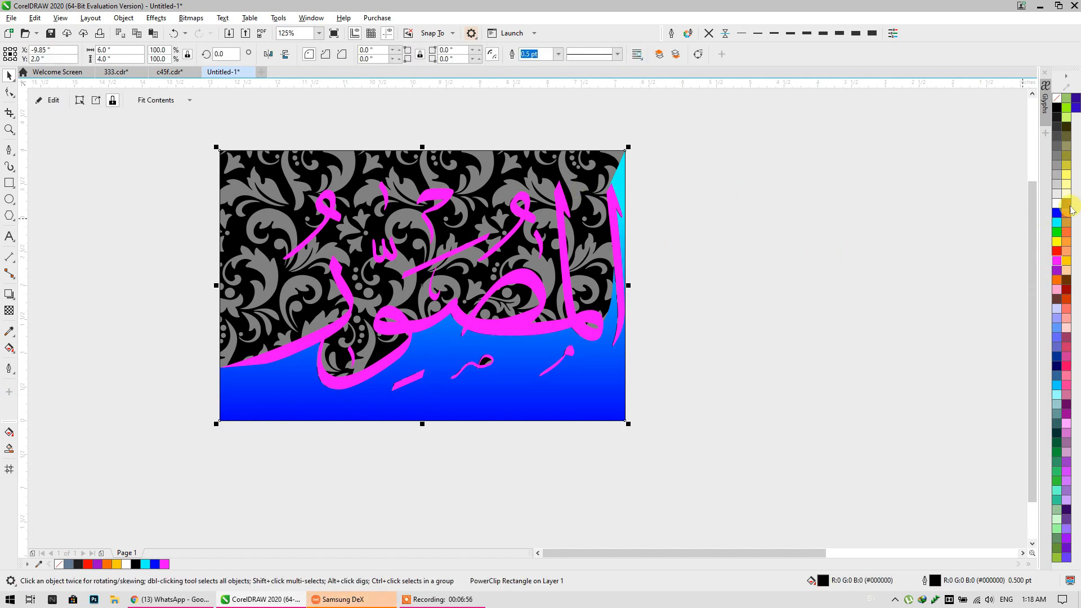
{"action": "left_click", "coordinate": [1057, 215]}
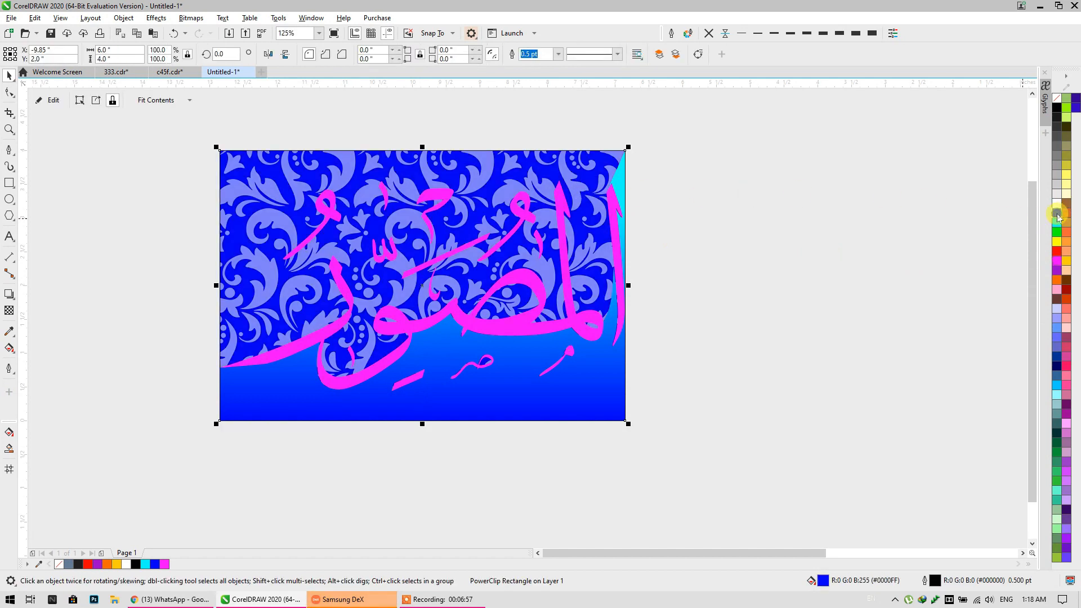
{"action": "left_click", "coordinate": [1057, 272]}
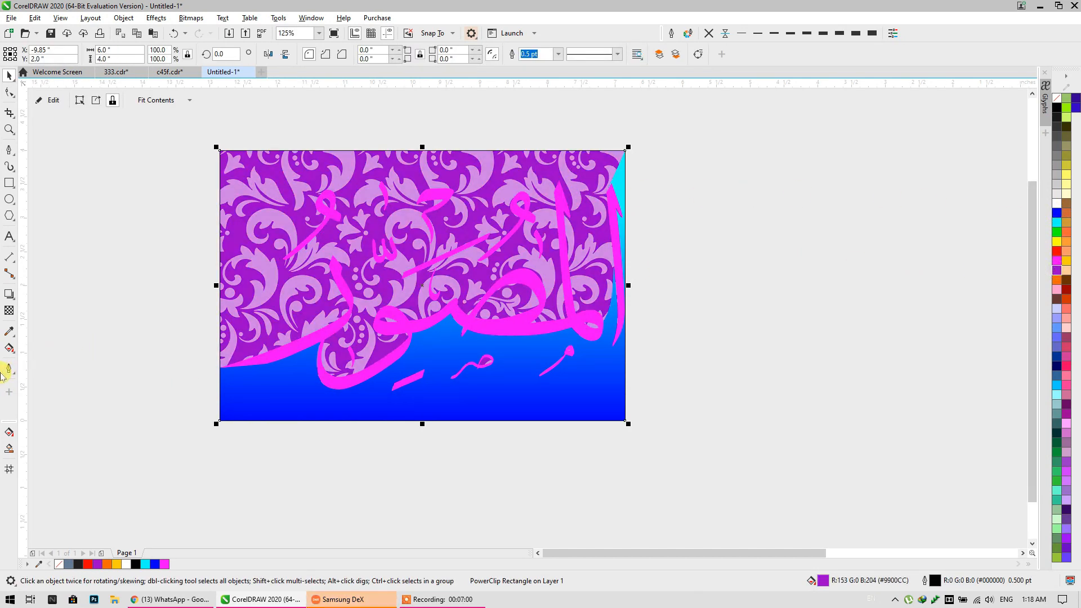
{"action": "left_click", "coordinate": [9, 348]}
{"action": "left_click_drag", "start_coordinate": [427, 389], "coordinate": [417, 142]}
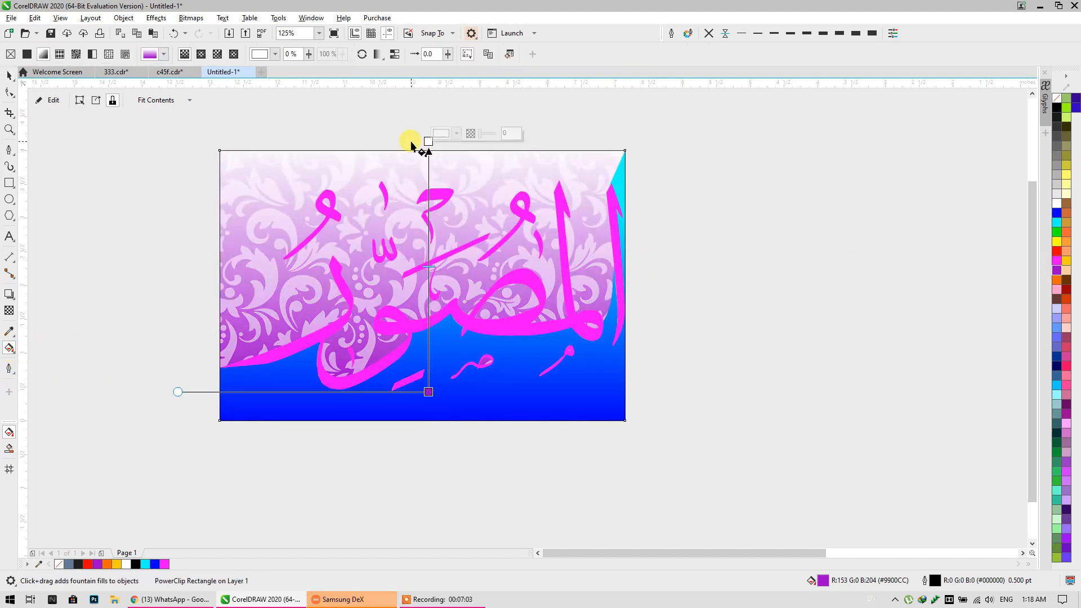
{"action": "left_click", "coordinate": [1065, 283]}
{"action": "left_click_drag", "start_coordinate": [427, 398], "coordinate": [427, 349]}
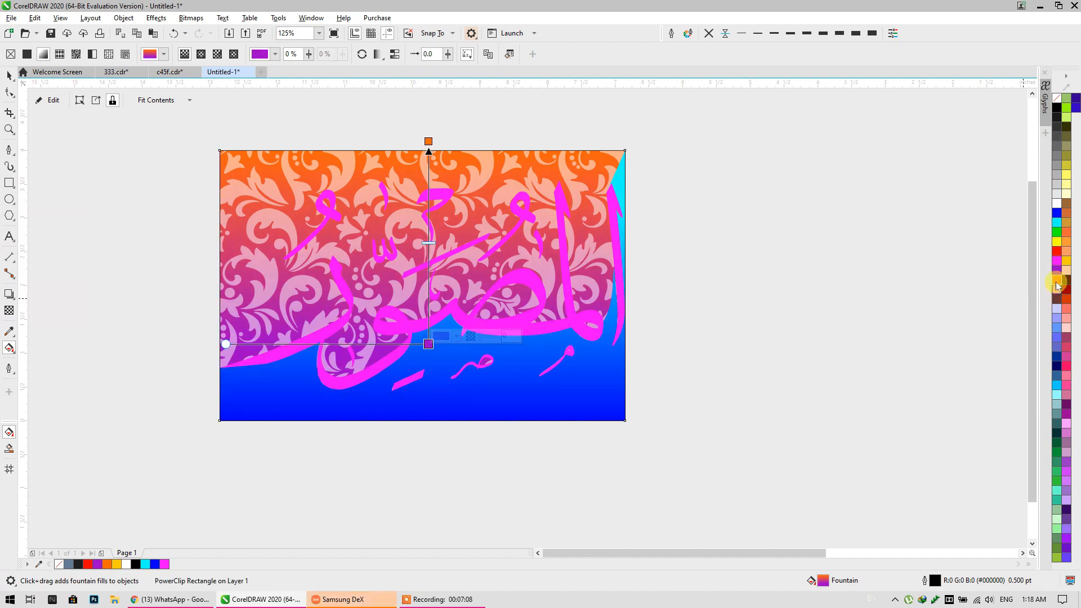
Recolour the background rectangle's gradient to run from cyan at the bottom to blue at the top.
{"action": "left_click", "coordinate": [1056, 232]}
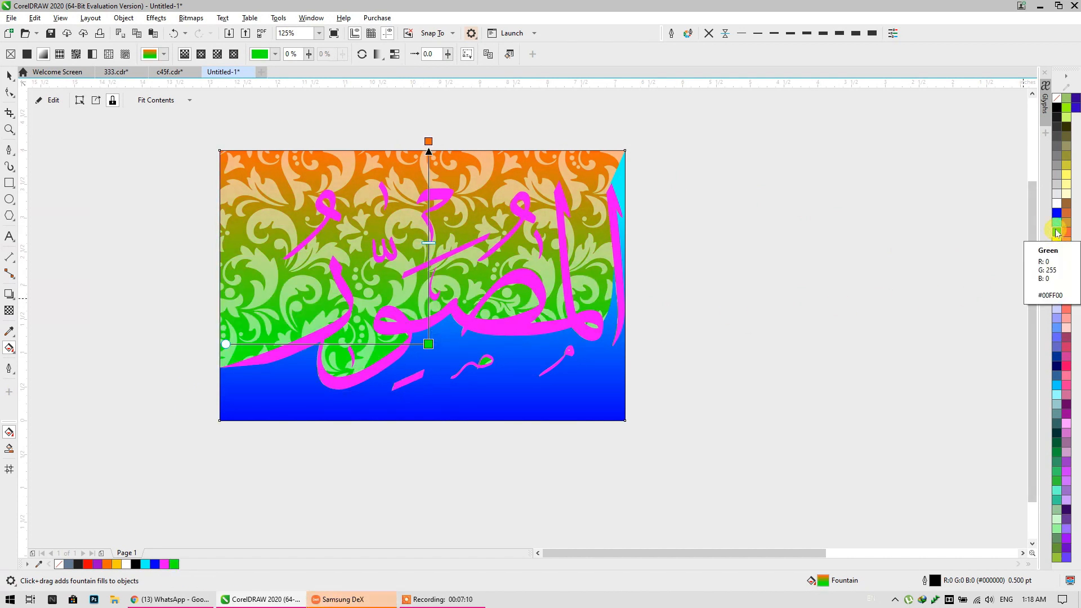
{"action": "left_click", "coordinate": [1057, 222]}
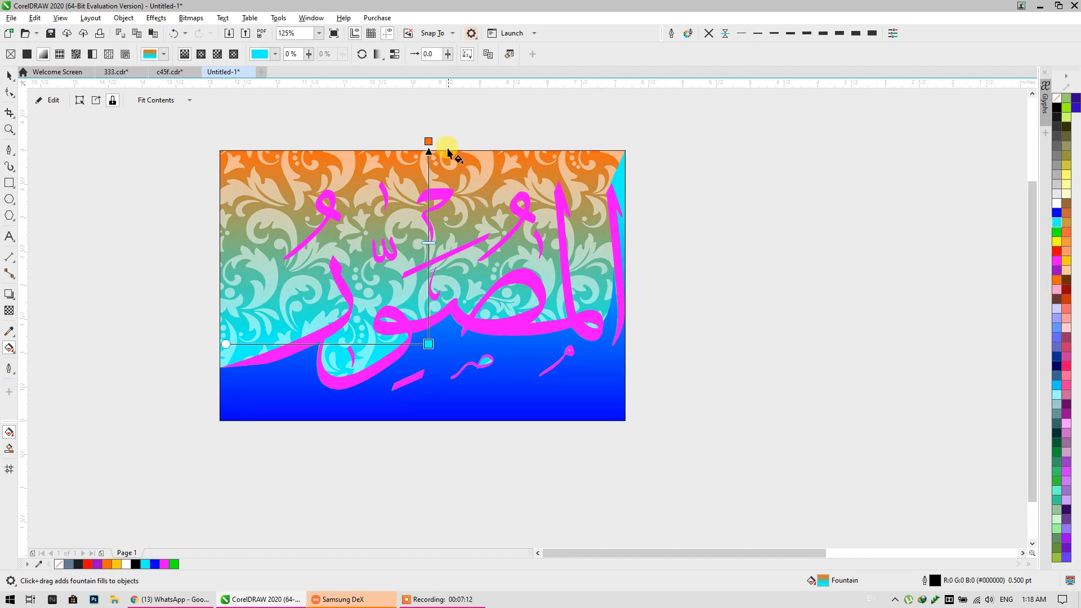
{"action": "left_click", "coordinate": [428, 140]}
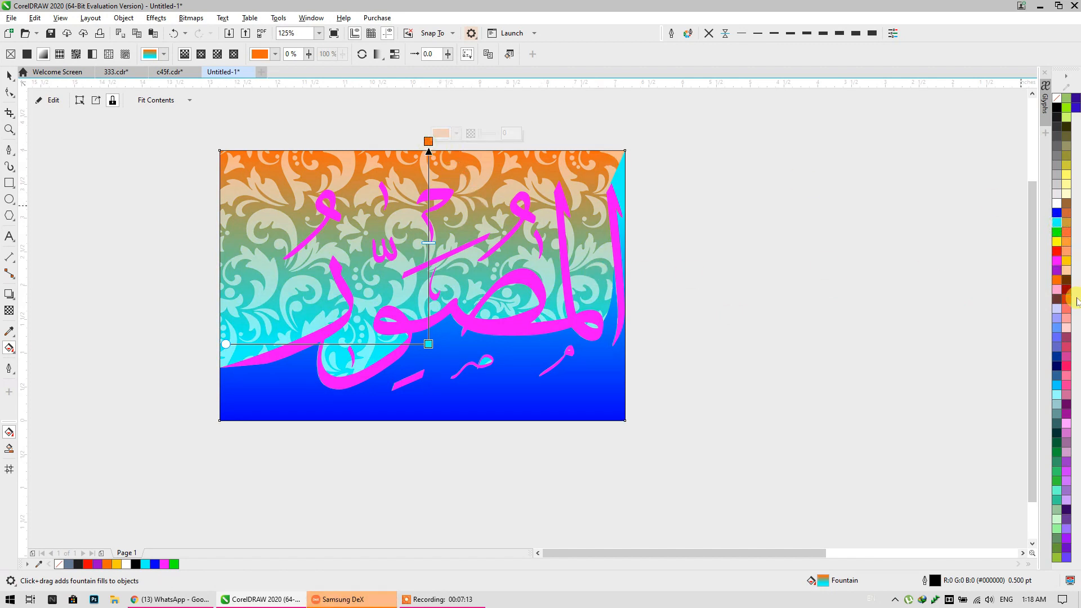
{"action": "left_click", "coordinate": [1057, 213]}
{"action": "left_click", "coordinate": [21, 87]}
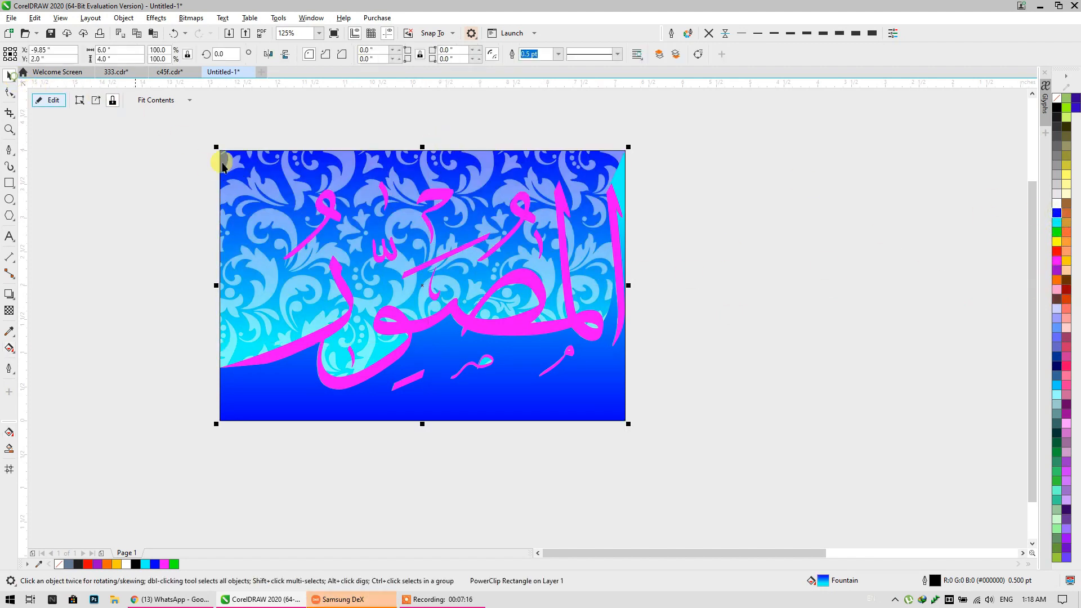
Fill the copy's calligraphy with white.
{"action": "left_click", "coordinate": [647, 268]}
{"action": "left_click", "coordinate": [622, 307]}
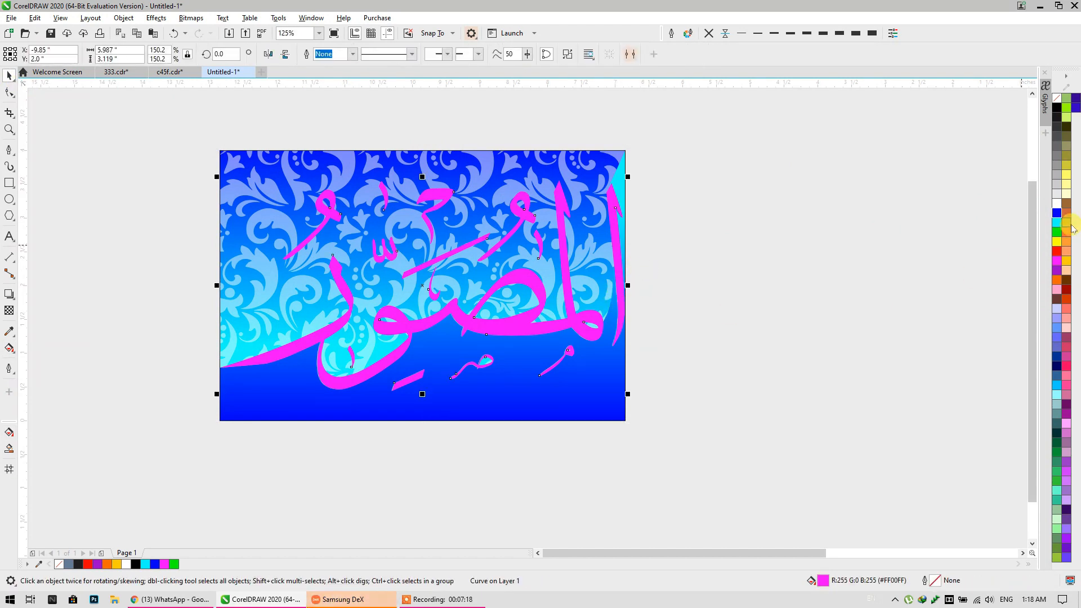
{"action": "left_click", "coordinate": [1057, 204]}
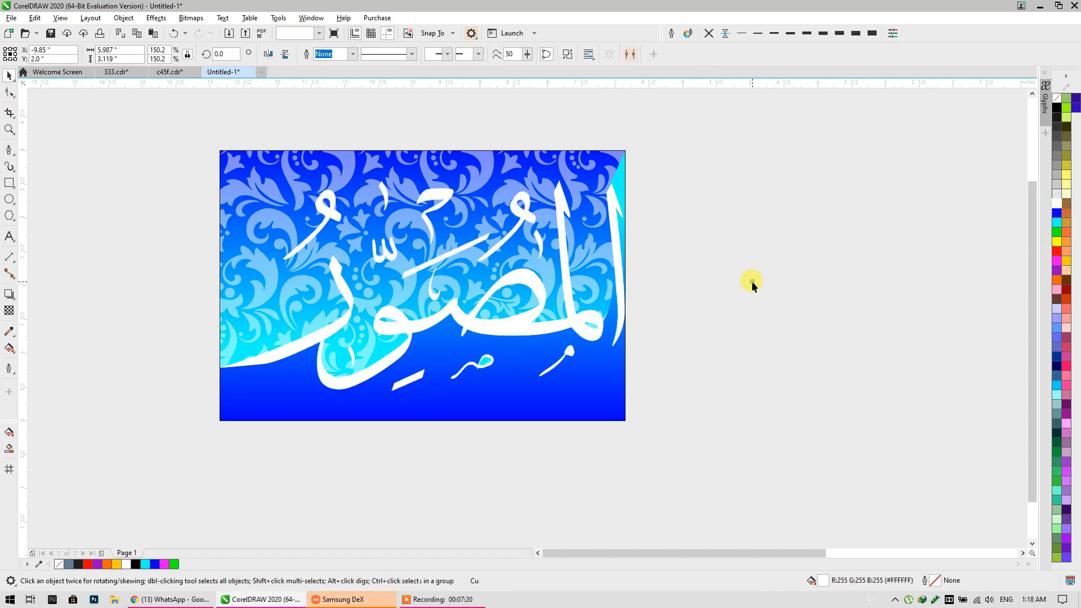
{"action": "left_click", "coordinate": [752, 284]}
Reopen the PowerClip contents, extend the lower shape's gradient so its cyan end lies above the frame, and finish editing.
{"action": "left_click", "coordinate": [623, 173]}
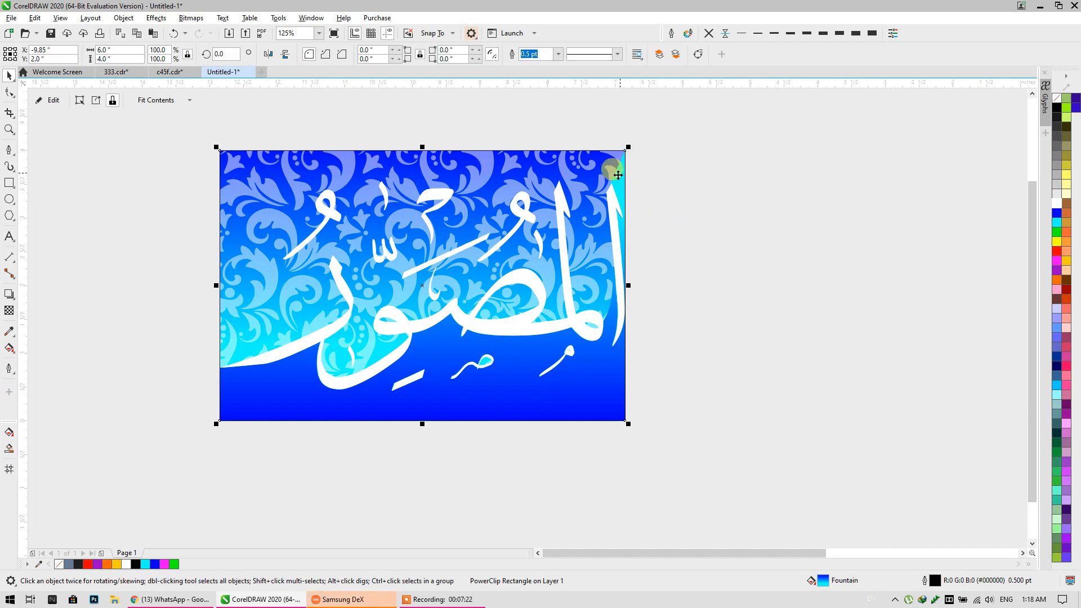
{"action": "left_click", "coordinate": [626, 177], "text": "ctrl"}
{"action": "left_click", "coordinate": [624, 174]}
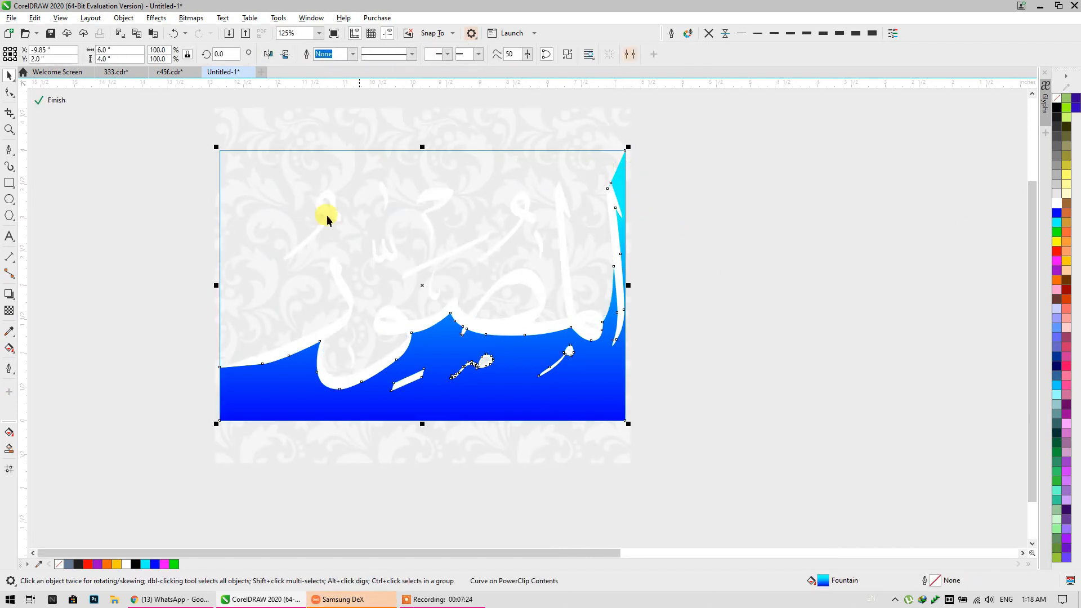
{"action": "left_click", "coordinate": [10, 349]}
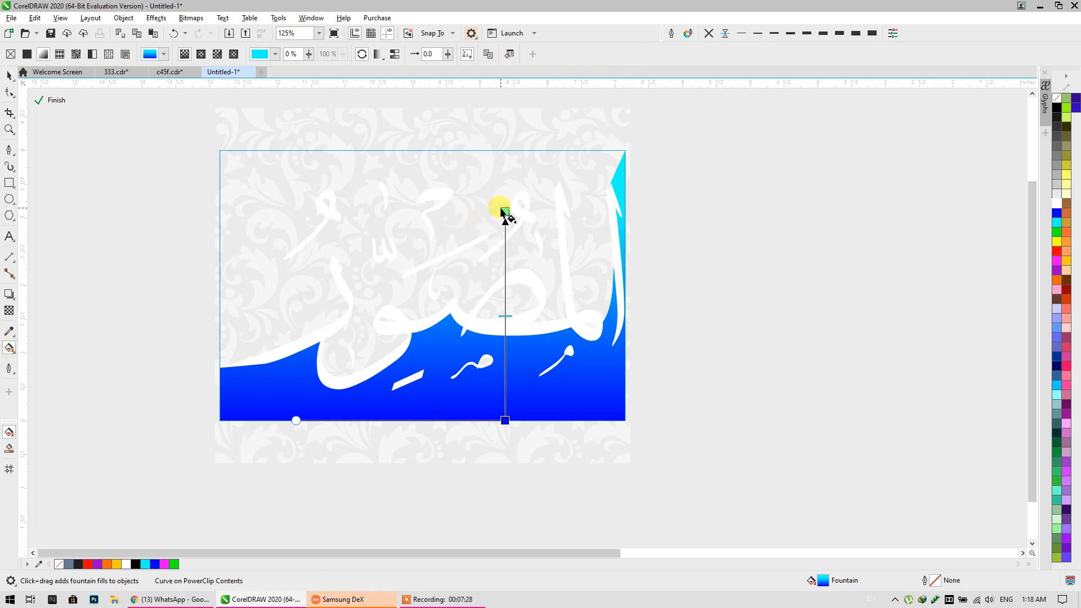
{"action": "left_click_drag", "start_coordinate": [501, 210], "coordinate": [504, 112]}
{"action": "left_click", "coordinate": [9, 75]}
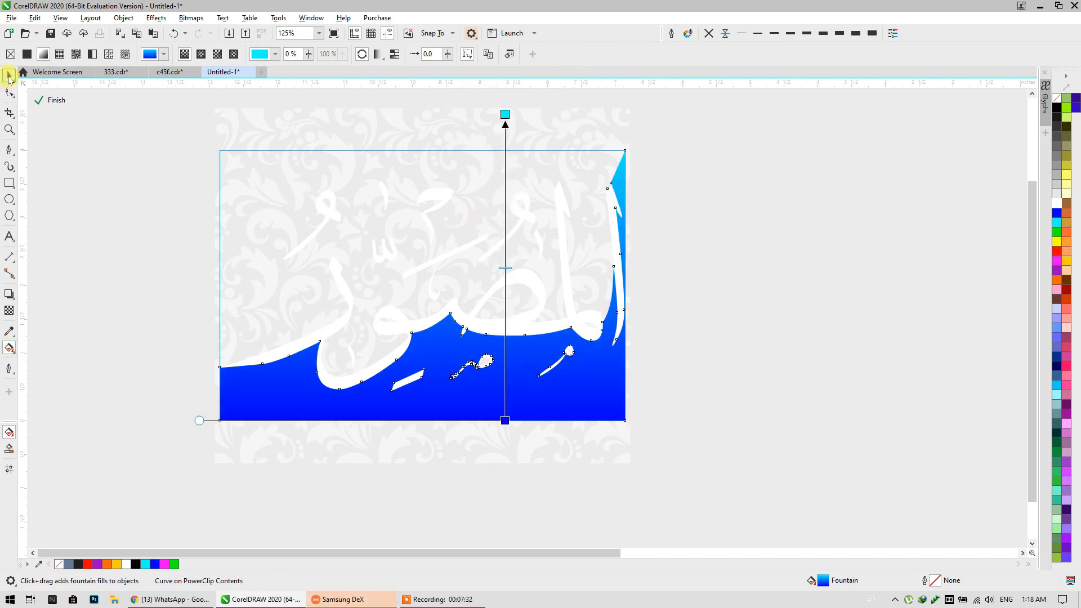
{"action": "left_click", "coordinate": [66, 171]}
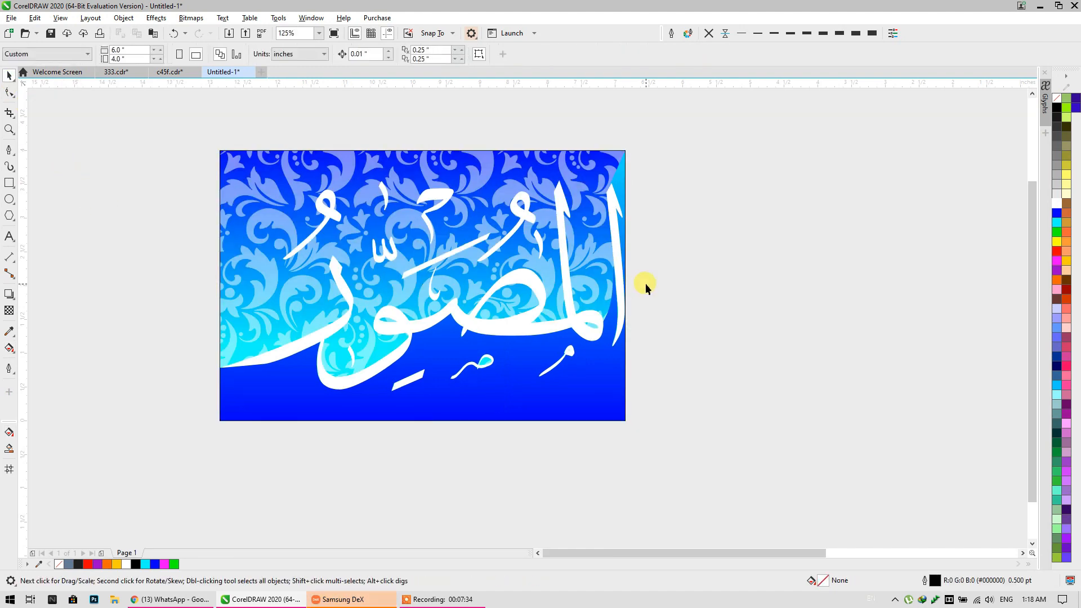
Duplicate the blue calligraphy design and place the copy directly below it.
{"action": "scroll", "coordinate": [404, 286], "scroll_direction": "down", "scroll_amount": 2}
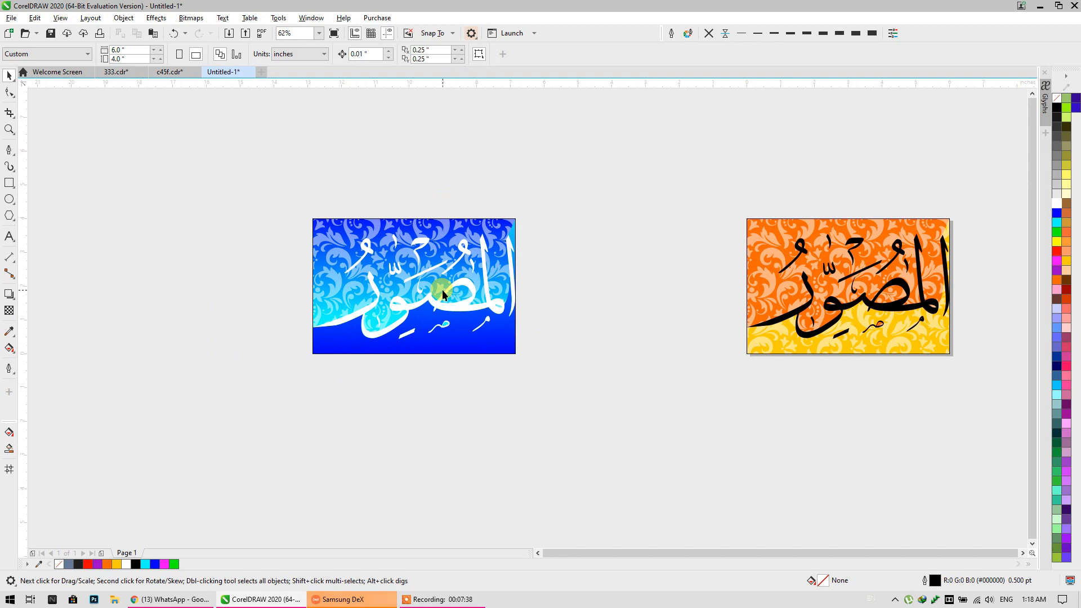
{"action": "left_click_drag", "start_coordinate": [441, 289], "coordinate": [381, 256]}
{"action": "left_click_drag", "start_coordinate": [239, 160], "coordinate": [518, 334]}
{"action": "left_click_drag", "start_coordinate": [422, 304], "coordinate": [428, 510]}
{"action": "scroll", "coordinate": [514, 301], "scroll_direction": "down", "scroll_amount": 3}
{"action": "left_click", "coordinate": [514, 302]}
{"action": "scroll", "coordinate": [367, 340], "scroll_direction": "down", "scroll_amount": 3}
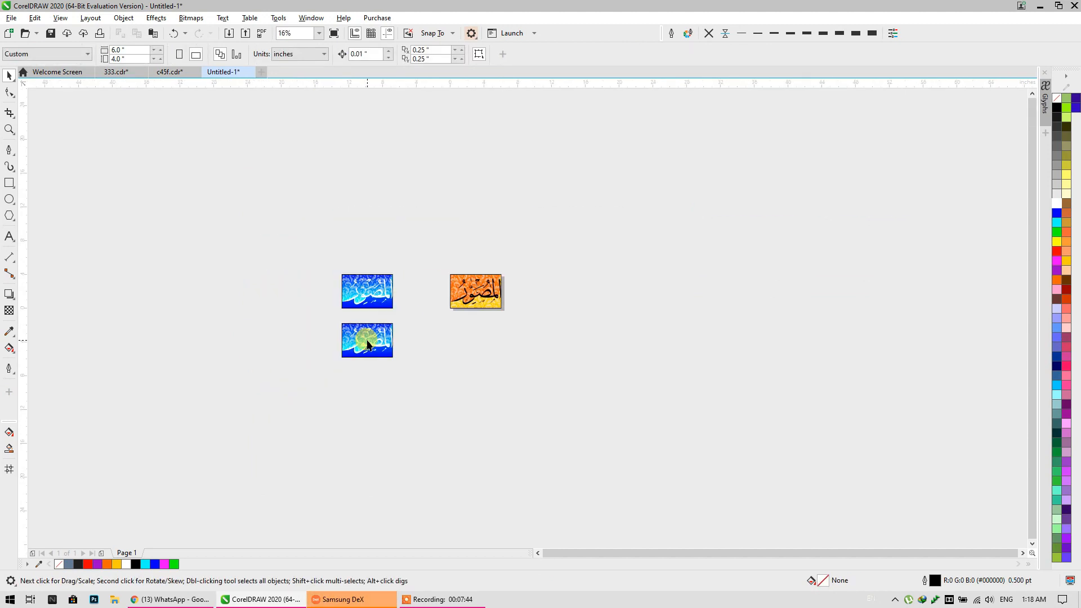
Examine the finished sample design and floral pattern in c45f.cdr, and return to the Untitled-1 document.
{"action": "left_click", "coordinate": [169, 73]}
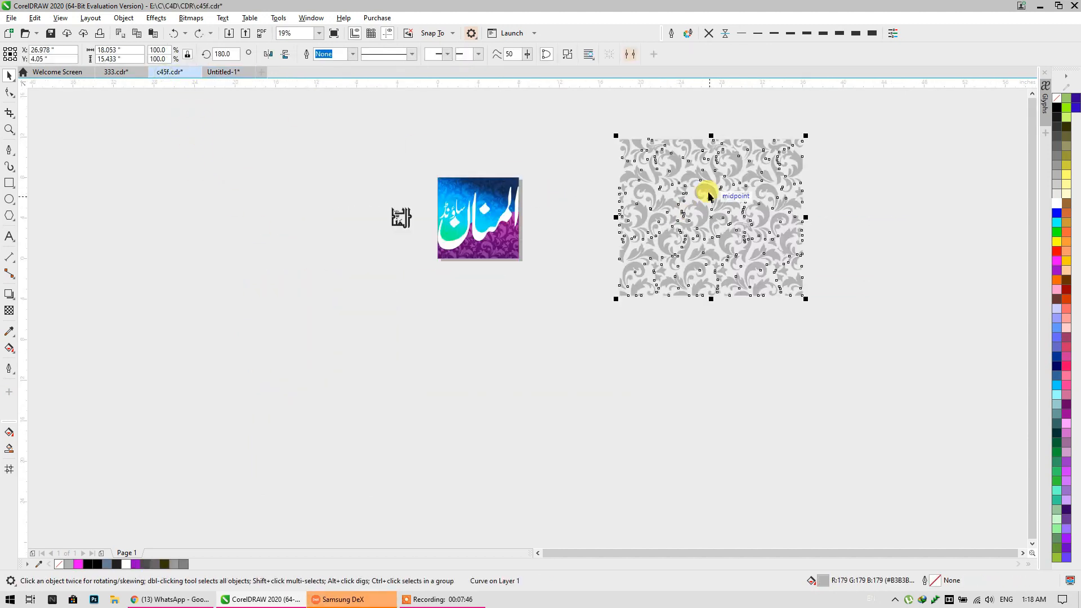
{"action": "scroll", "coordinate": [535, 218], "scroll_direction": "up", "scroll_amount": 2}
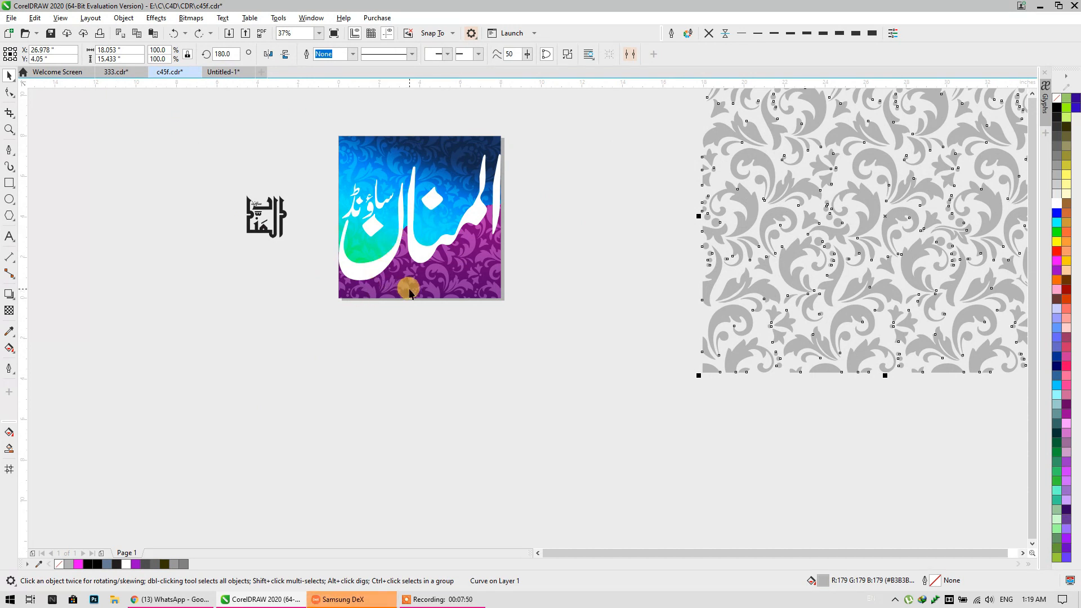
{"action": "left_click", "coordinate": [218, 71]}
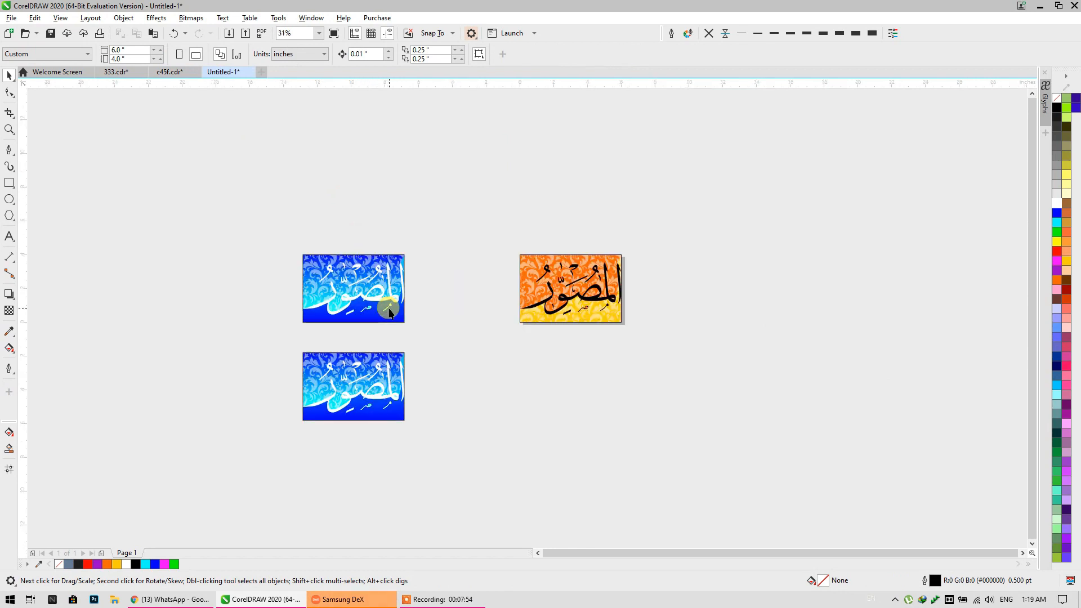
Add a one-word Urdu name as Arial 24 pt artistic text in the empty area below and right of the orange design.
{"action": "left_click_drag", "start_coordinate": [389, 313], "coordinate": [258, 242]}
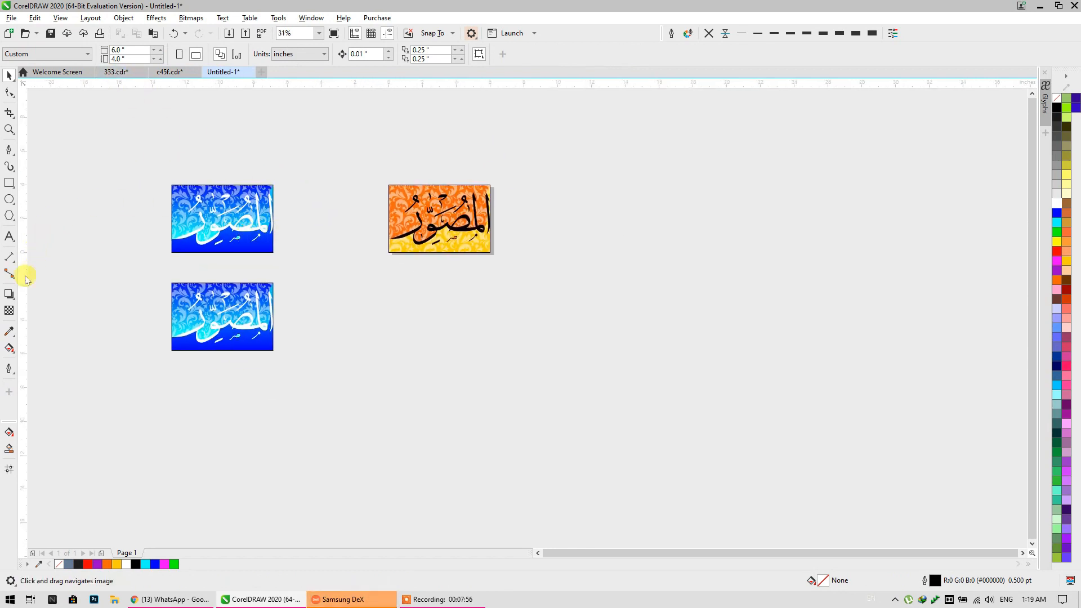
{"action": "left_click", "coordinate": [8, 239]}
{"action": "left_click", "coordinate": [623, 356]}
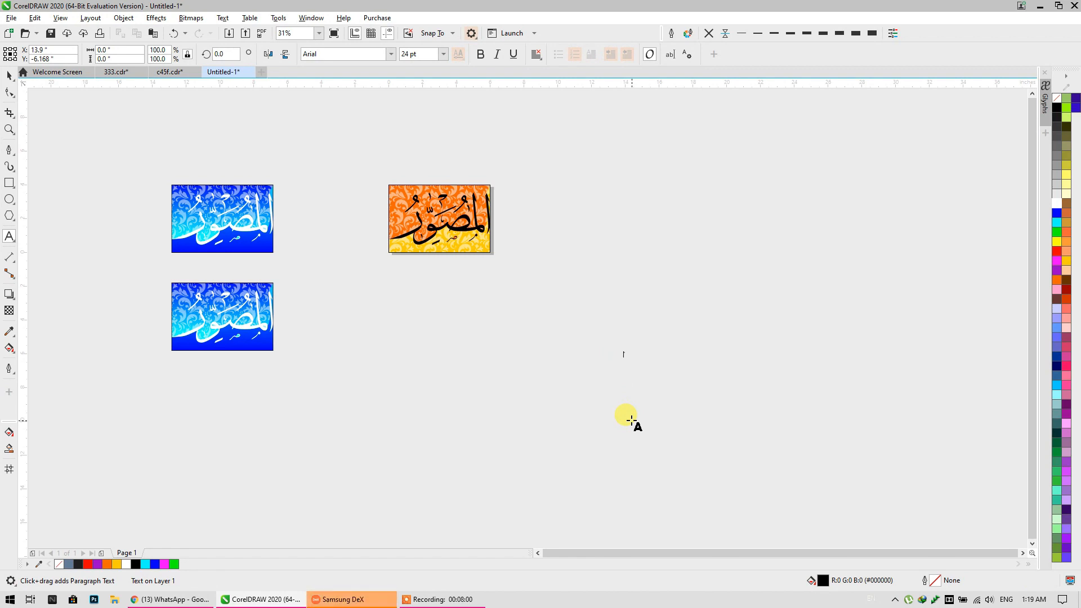
{"action": "type", "text": "aHmd"}
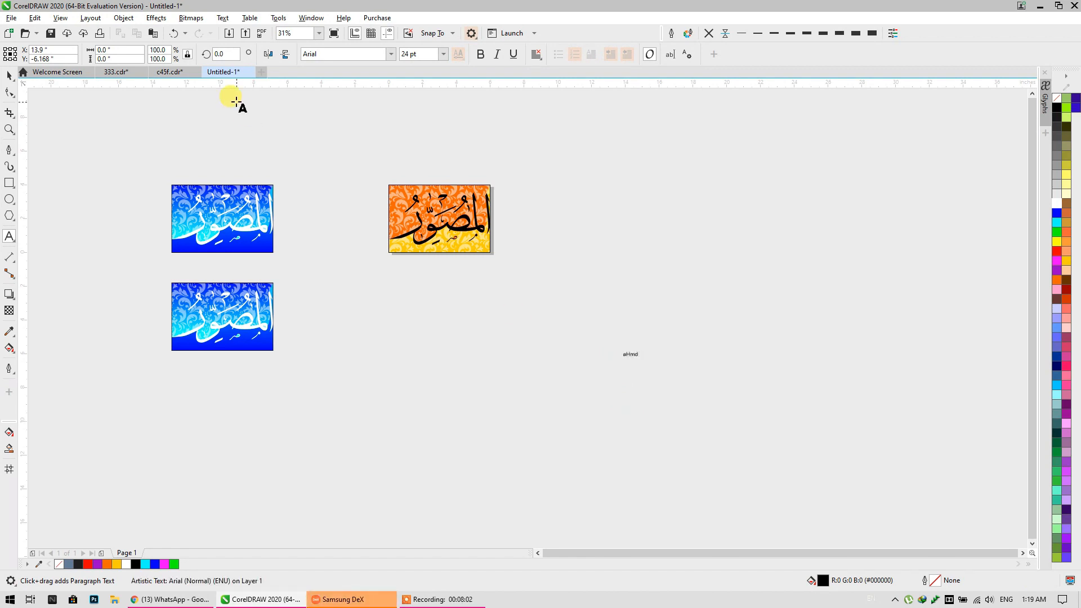
{"action": "key", "text": "Escape"}
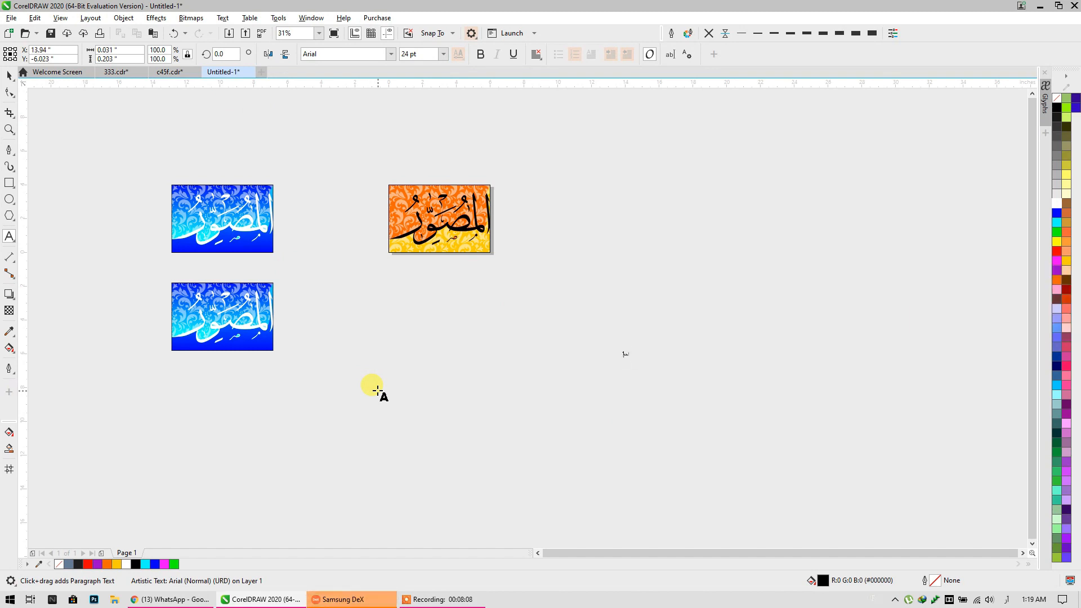
Set the Urdu name text's font to Attari Salees and enlarge it to about 371 pt.
{"action": "left_click", "coordinate": [9, 75]}
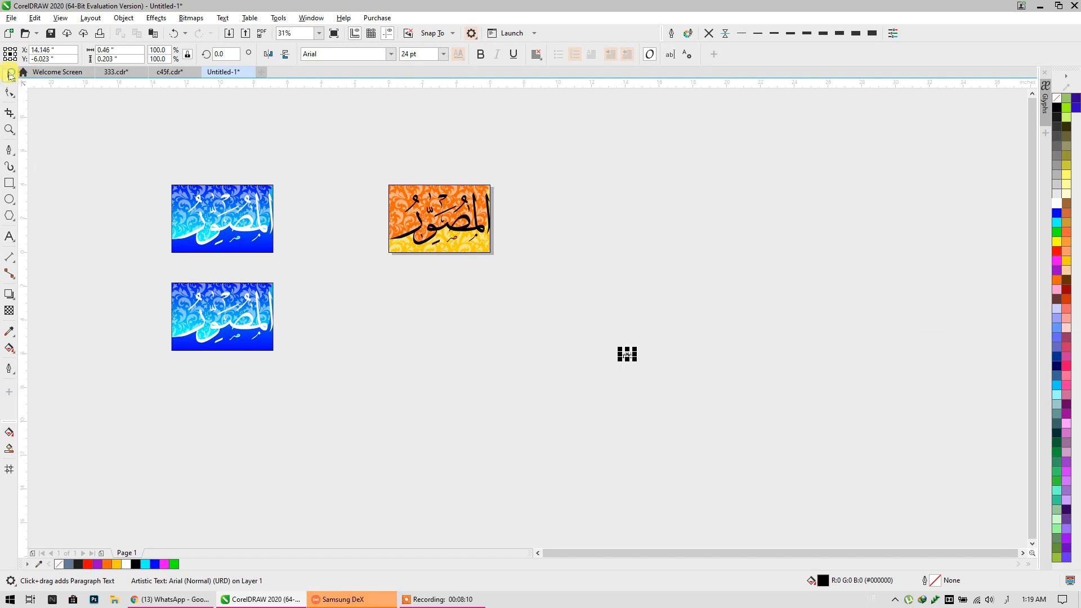
{"action": "left_click", "coordinate": [390, 54]}
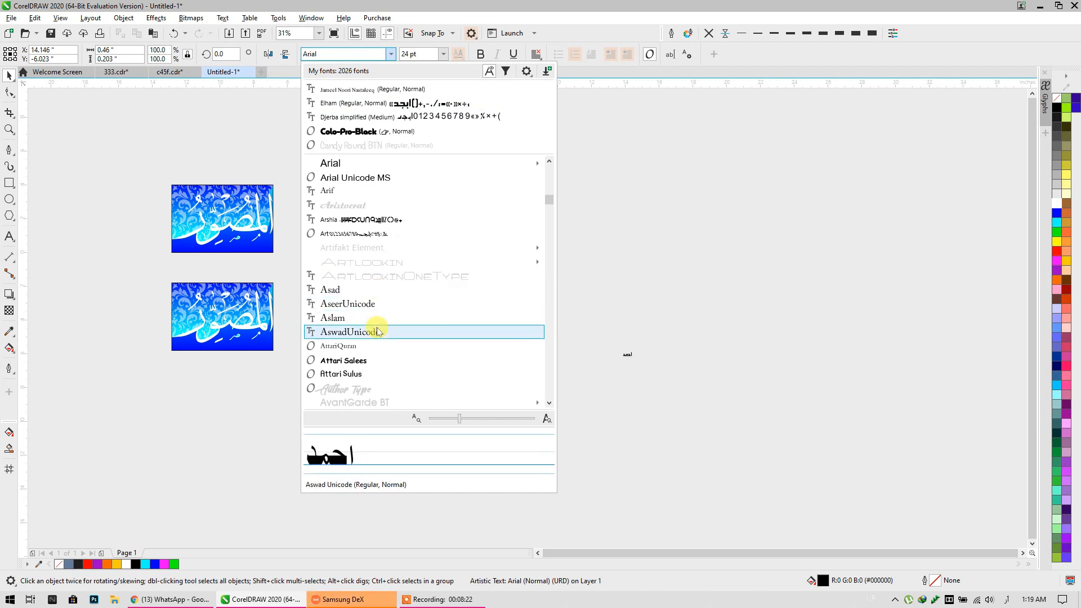
{"action": "left_click", "coordinate": [371, 360]}
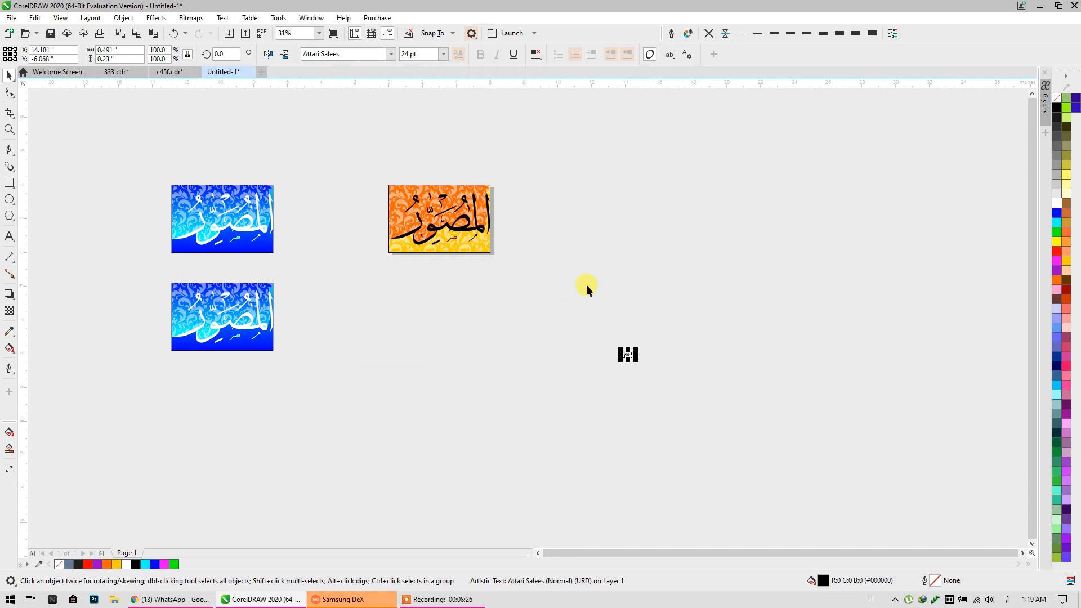
{"action": "left_click_drag", "start_coordinate": [636, 346], "coordinate": [757, 183]}
{"action": "left_click", "coordinate": [526, 267]}
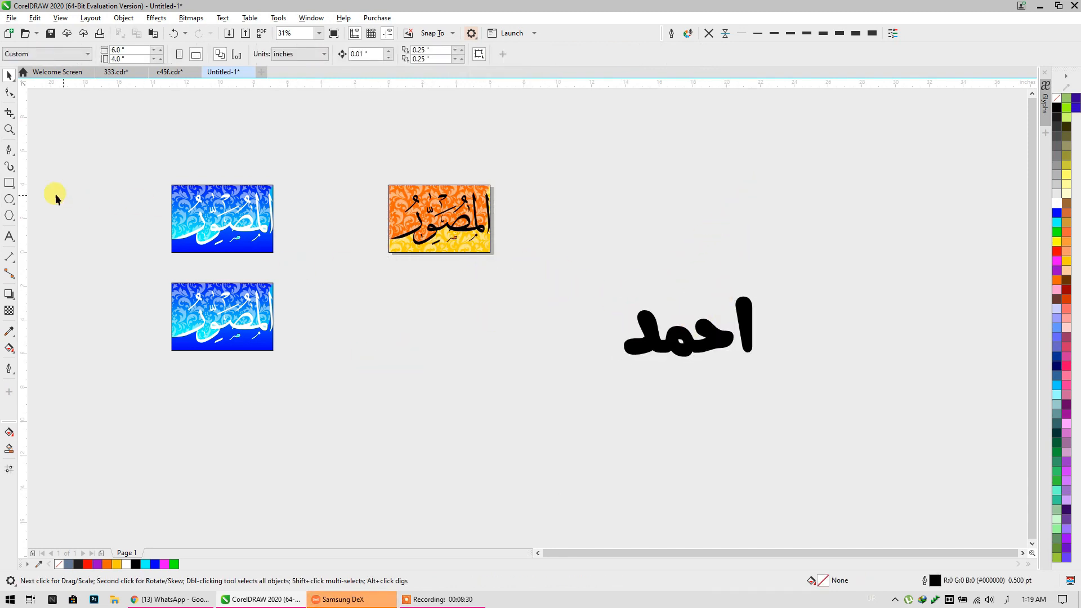
Move the orange calligraphy design off the page to just above the upper blue design.
{"action": "left_click", "coordinate": [470, 248]}
{"action": "left_click_drag", "start_coordinate": [470, 248], "coordinate": [252, 164]}
{"action": "left_click", "coordinate": [360, 194]}
Recolour the lower blue design with a solid orange background and a red lower shape inside its PowerClip, and finish editing.
{"action": "left_click", "coordinate": [253, 324]}
{"action": "scroll", "coordinate": [253, 324], "scroll_direction": "up", "scroll_amount": 5}
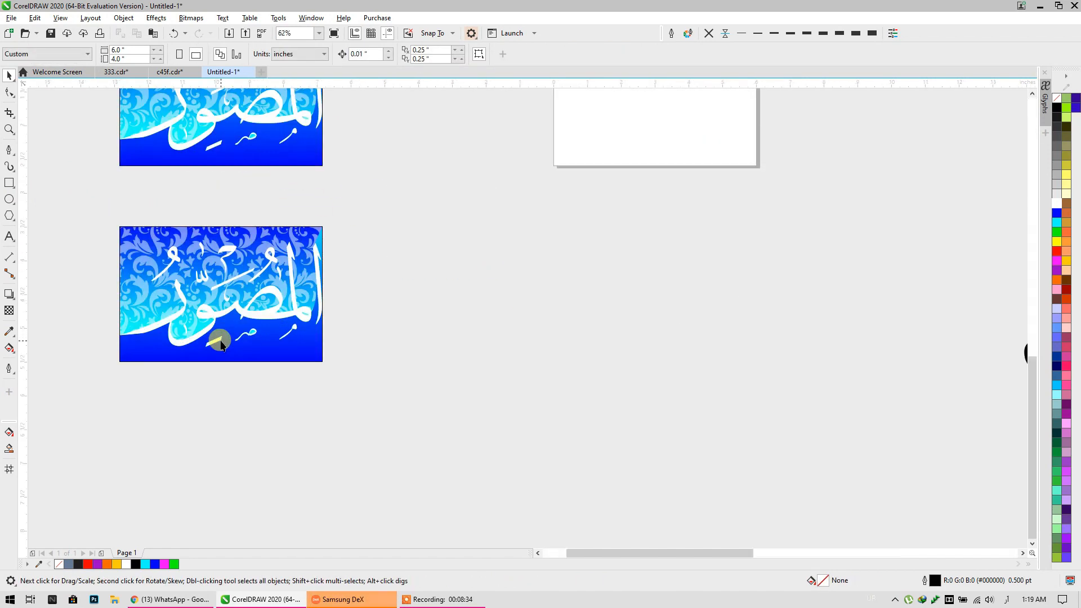
{"action": "left_click", "coordinate": [1057, 279]}
{"action": "double_click", "coordinate": [382, 348]}
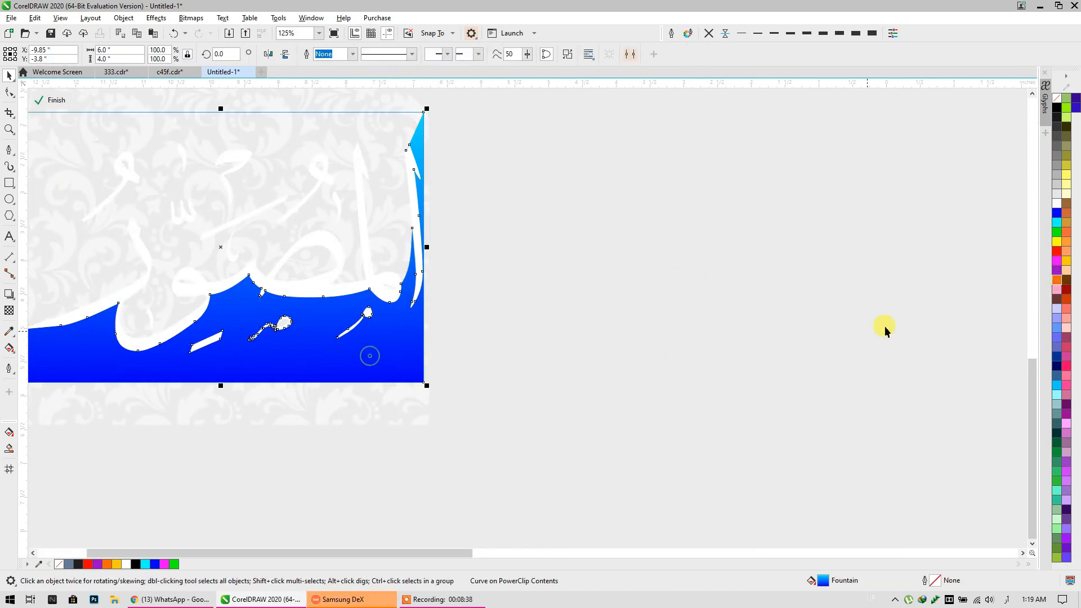
{"action": "left_click", "coordinate": [1056, 252]}
{"action": "left_click", "coordinate": [523, 241]}
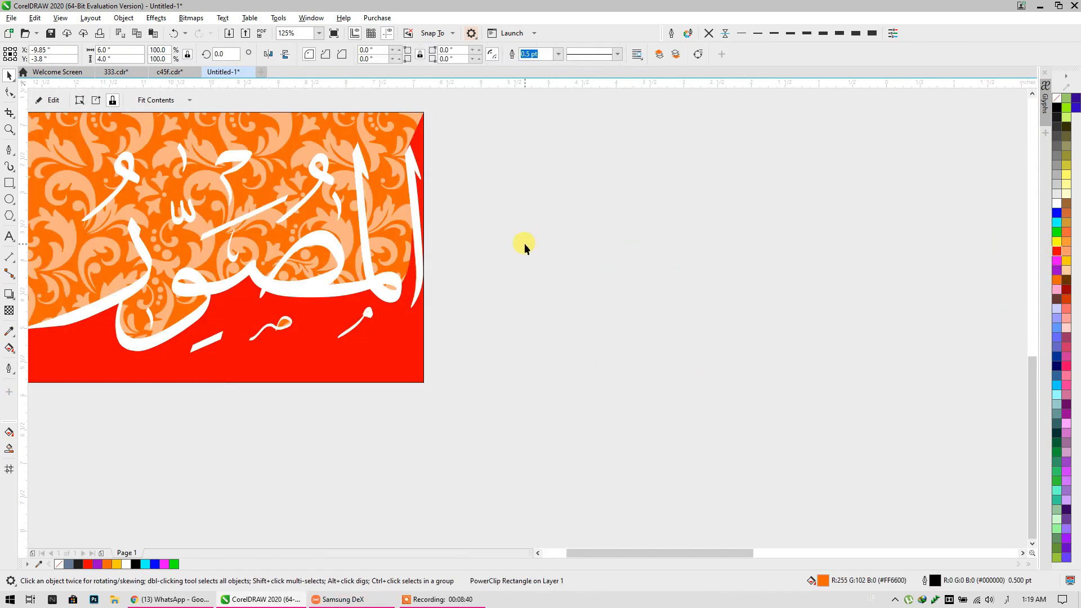
Centre the Urdu name text on the page and scale it proportionally to the 6-inch page width.
{"action": "scroll", "coordinate": [525, 244], "scroll_direction": "down", "scroll_amount": 5}
{"action": "left_click_drag", "start_coordinate": [616, 244], "coordinate": [338, 301]}
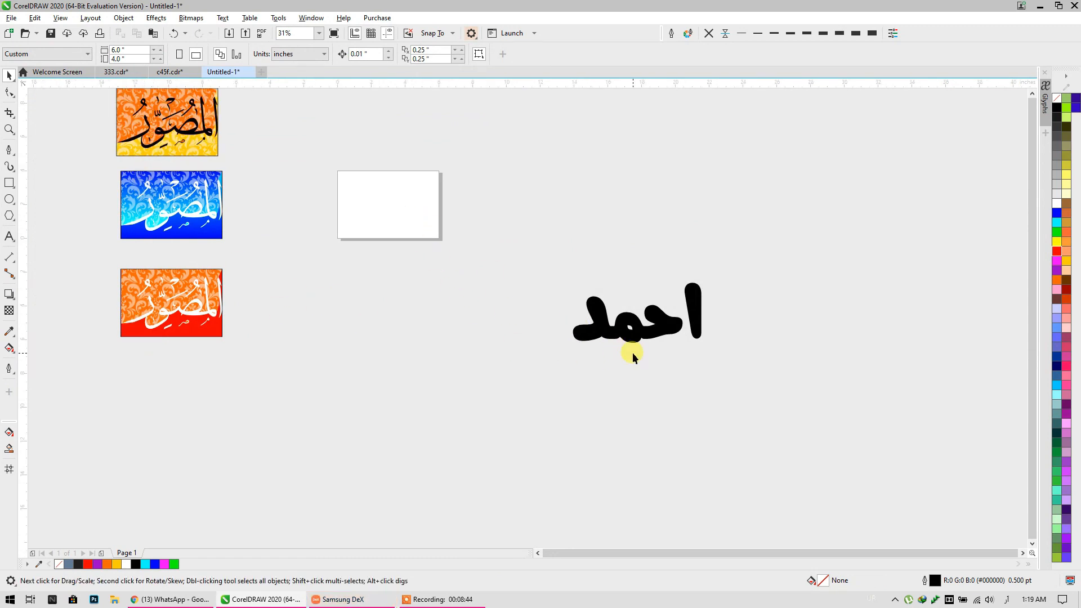
{"action": "left_click", "coordinate": [627, 333]}
{"action": "key", "text": "p"}
{"action": "scroll", "coordinate": [389, 180], "scroll_direction": "up", "scroll_amount": 2}
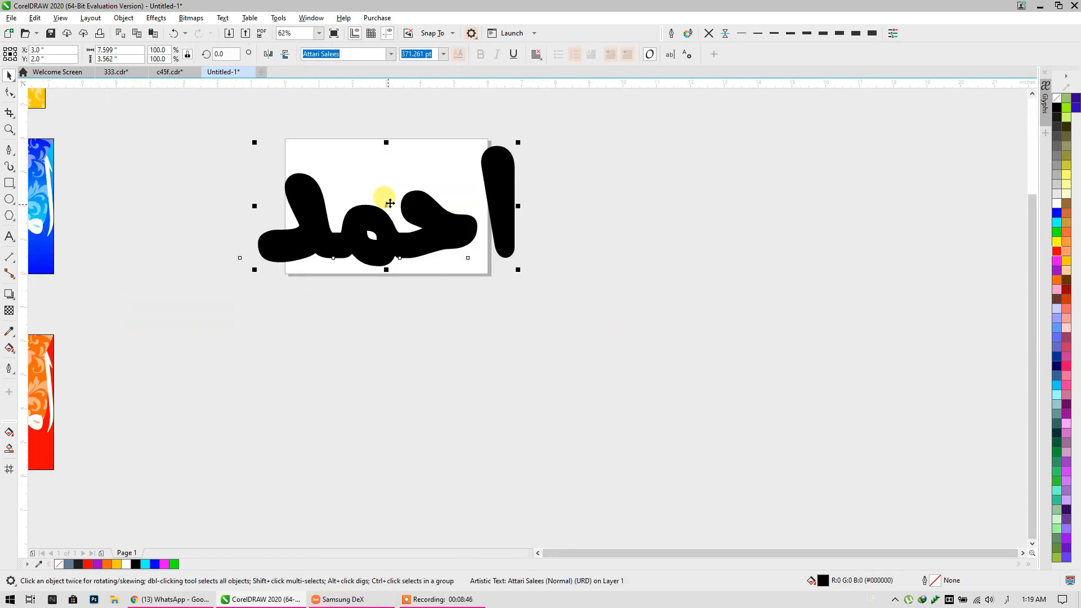
{"action": "left_click_drag", "start_coordinate": [386, 164], "coordinate": [422, 302]}
{"action": "scroll", "coordinate": [422, 302], "scroll_direction": "up", "scroll_amount": 3}
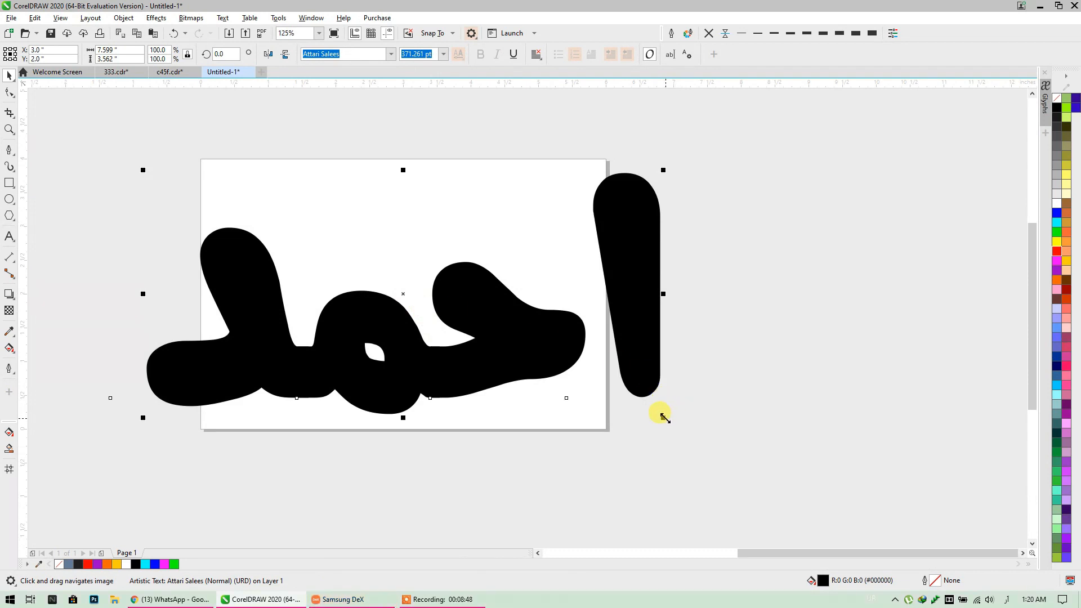
{"action": "left_click_drag", "start_coordinate": [664, 417], "coordinate": [609, 422]}
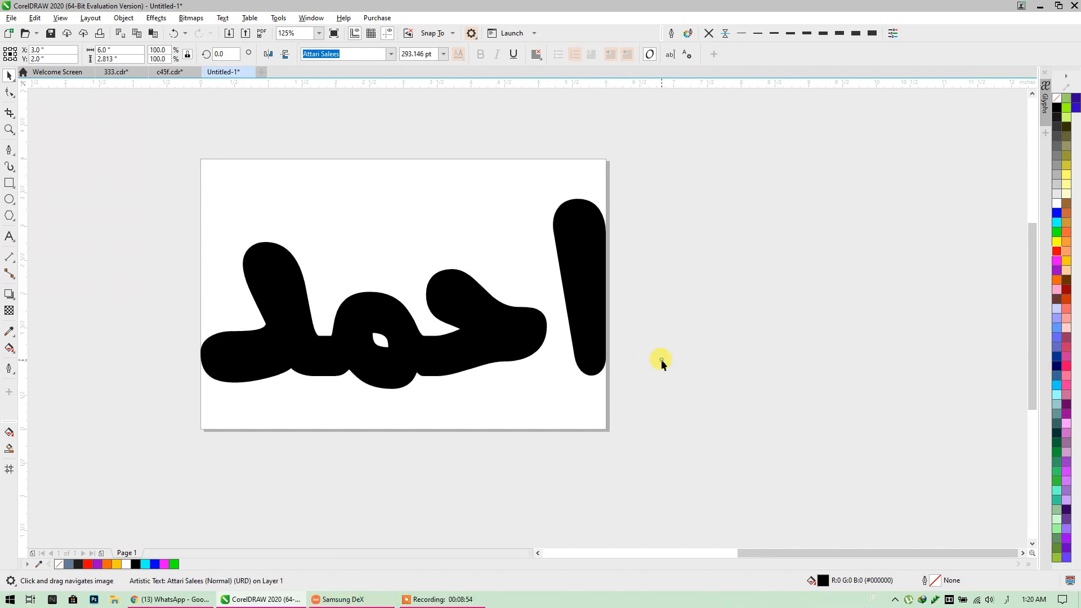
{"action": "left_click", "coordinate": [286, 391]}
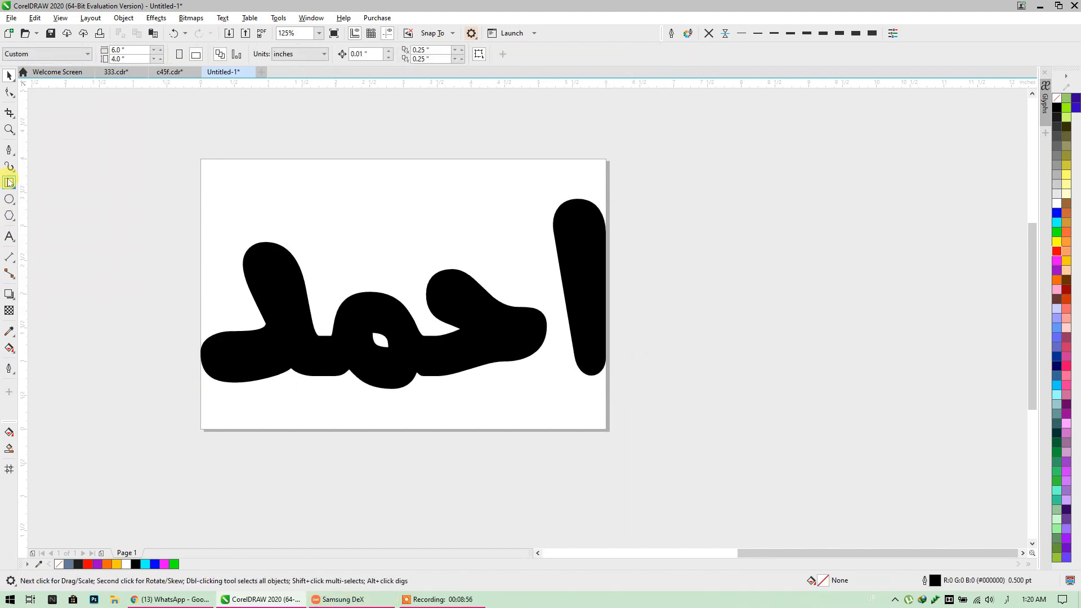
Draw a straight Pen line bridging the gap between the tall first letter and the adjoining letter of the name.
{"action": "left_click", "coordinate": [8, 150]}
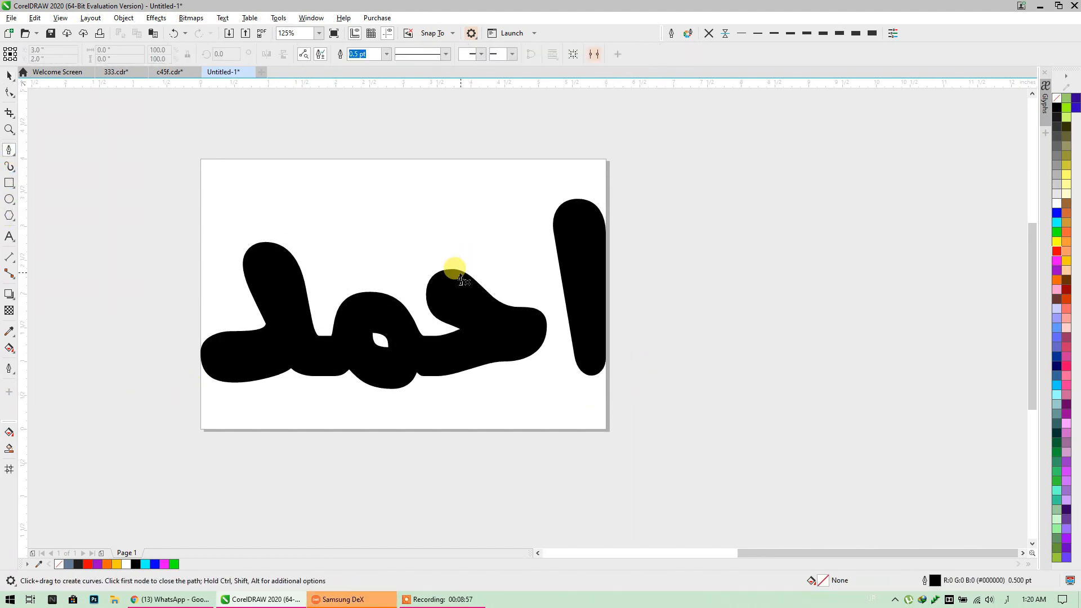
{"action": "left_click", "coordinate": [579, 207]}
{"action": "left_click", "coordinate": [500, 316]}
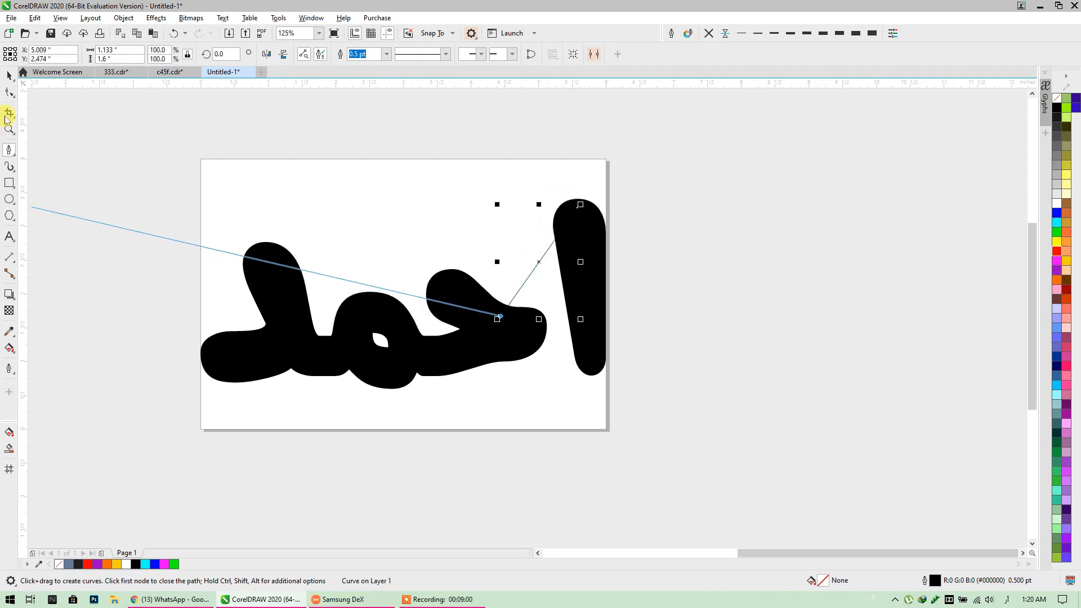
{"action": "left_click", "coordinate": [9, 95]}
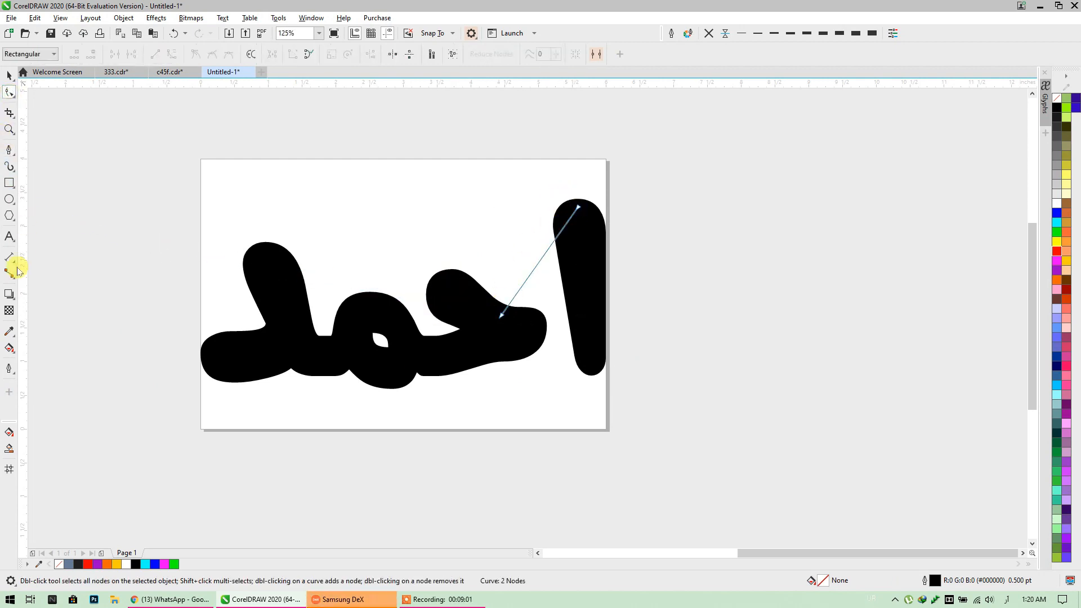
{"action": "left_click", "coordinate": [8, 349]}
{"action": "left_click", "coordinate": [9, 451]}
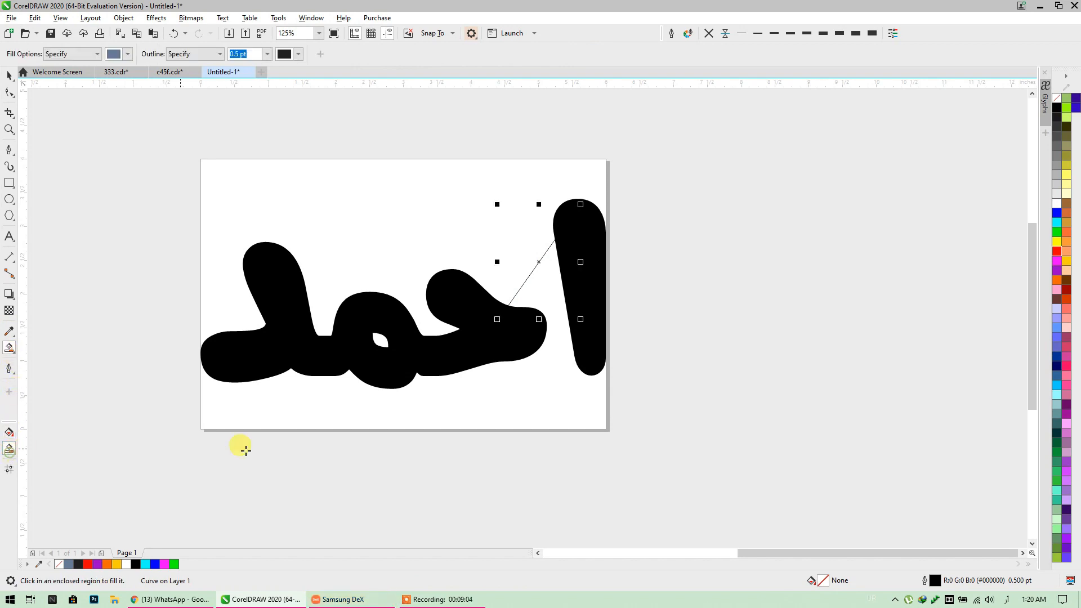
{"action": "left_click", "coordinate": [315, 381]}
{"action": "key", "text": "ctrl+z"}
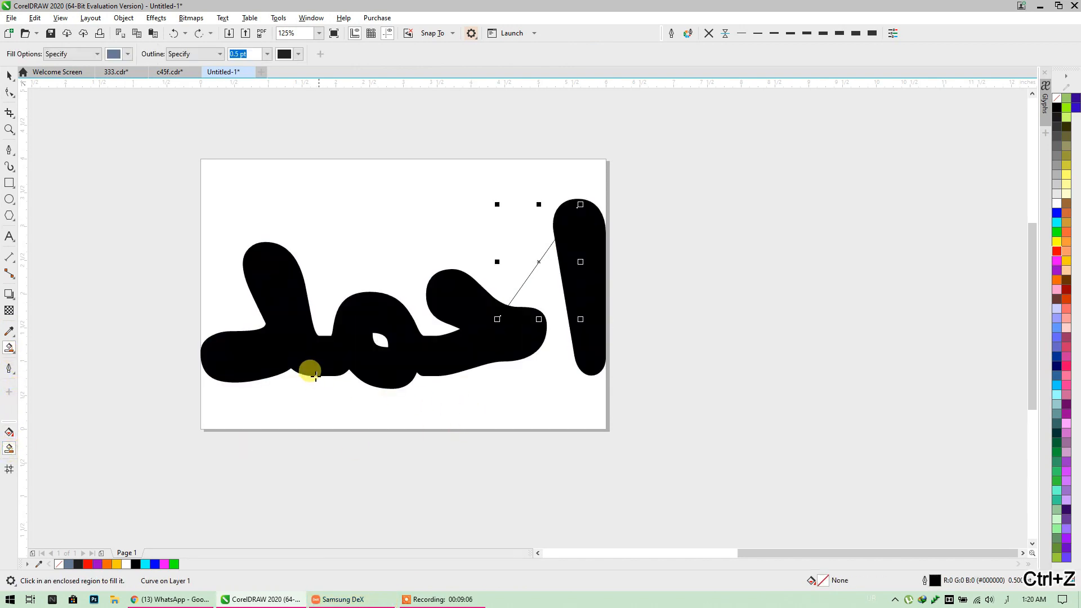
{"action": "left_click", "coordinate": [10, 76]}
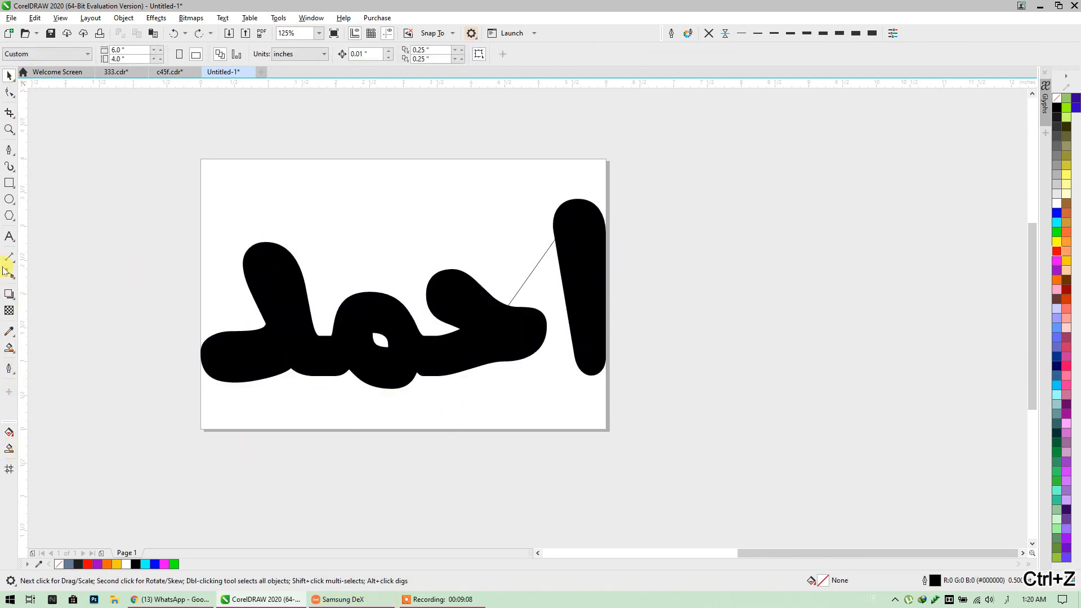
Add a page-sized rectangle and Smart Fill the region enclosed below the lettering and the bridging line.
{"action": "double_click", "coordinate": [9, 182]}
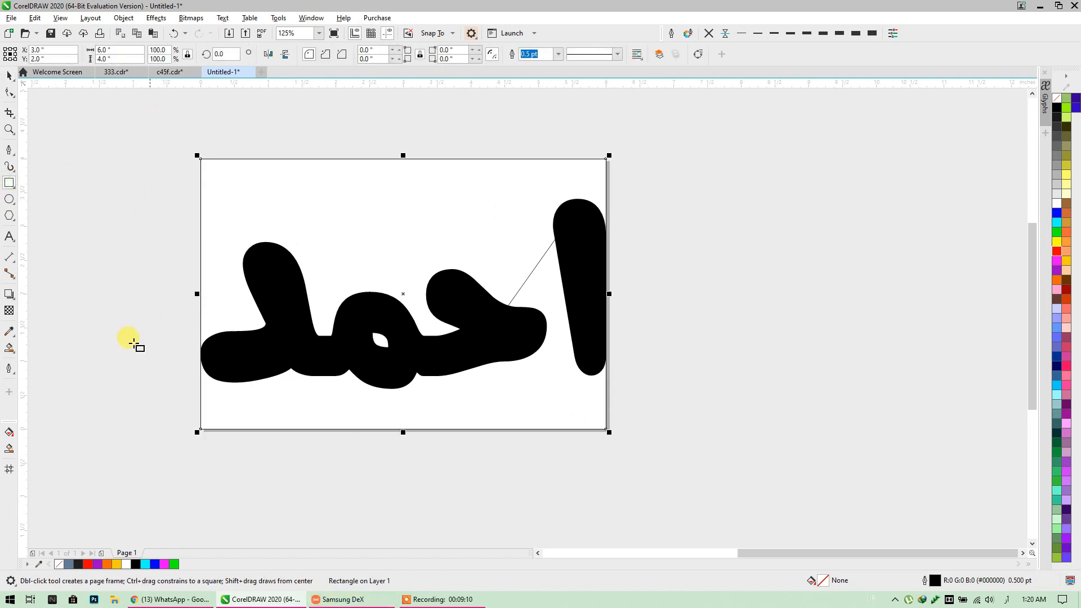
{"action": "left_click", "coordinate": [8, 349]}
{"action": "left_click", "coordinate": [229, 398]}
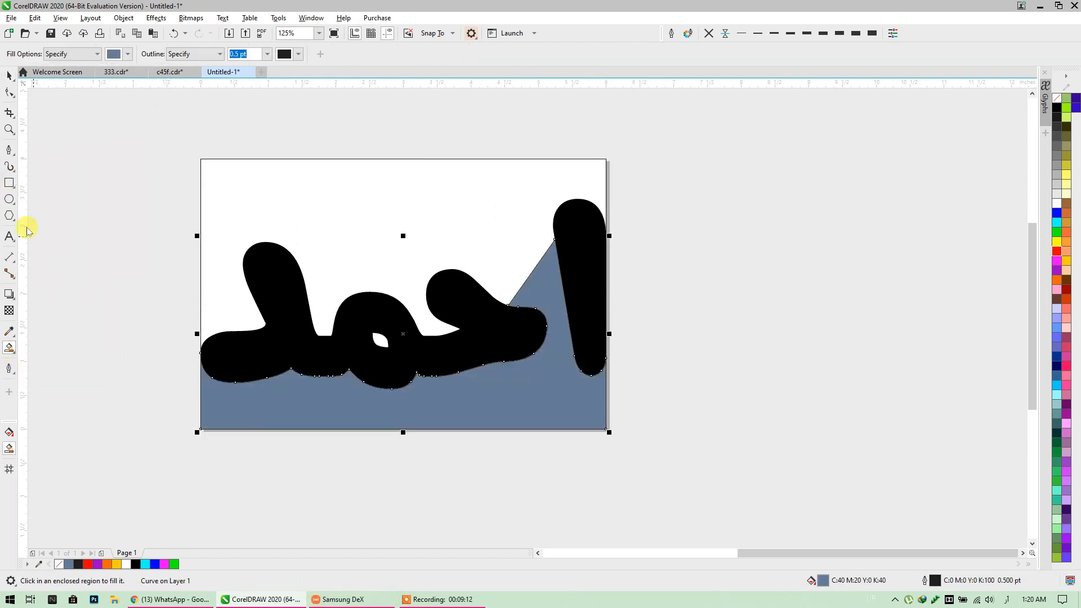
Delete the straight line bridging the two letters, keeping the filled lower shape.
{"action": "left_click", "coordinate": [9, 75]}
{"action": "left_click_drag", "start_coordinate": [653, 148], "coordinate": [445, 333]}
{"action": "left_click", "coordinate": [445, 331]}
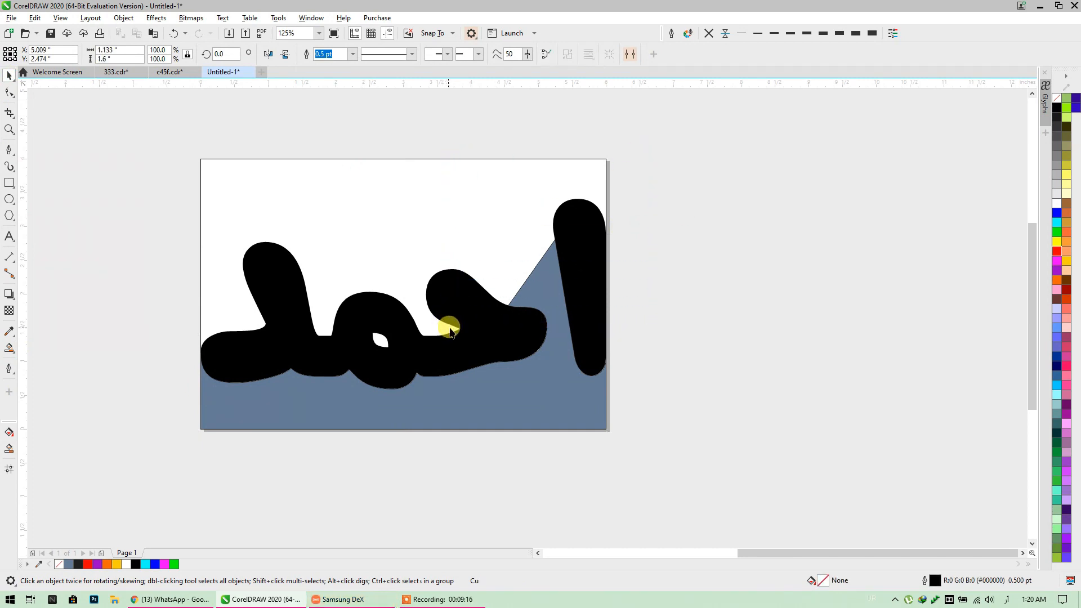
Convert the lower shape's diagonal edge between the two letters to a curve and bend it inward into a concave arc.
{"action": "double_click", "coordinate": [538, 273]}
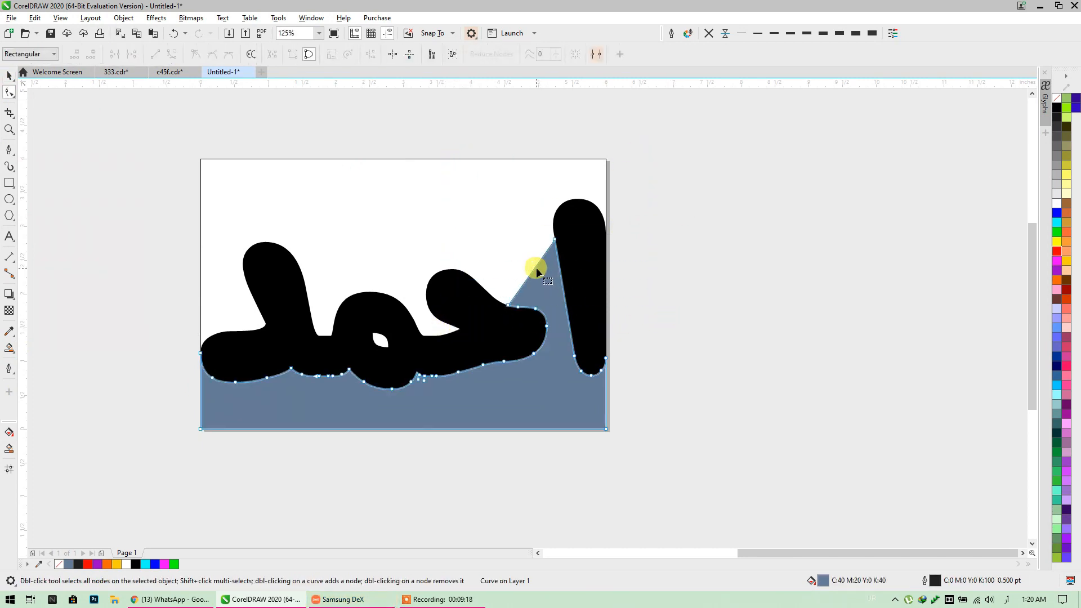
{"action": "left_click", "coordinate": [535, 267]}
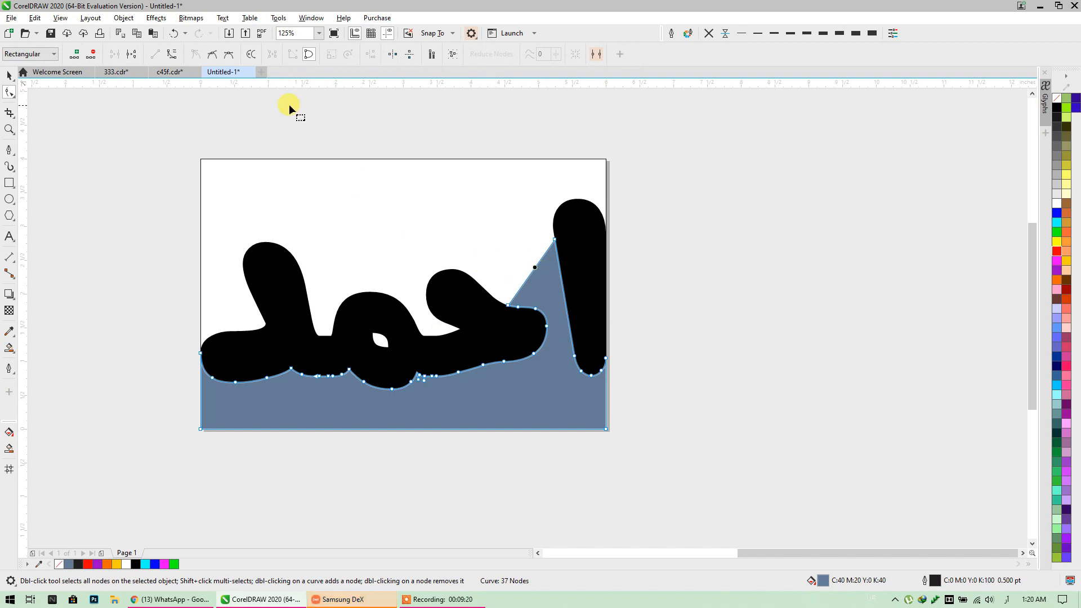
{"action": "left_click", "coordinate": [173, 55]}
{"action": "scroll", "coordinate": [559, 256], "scroll_direction": "up", "scroll_amount": 2}
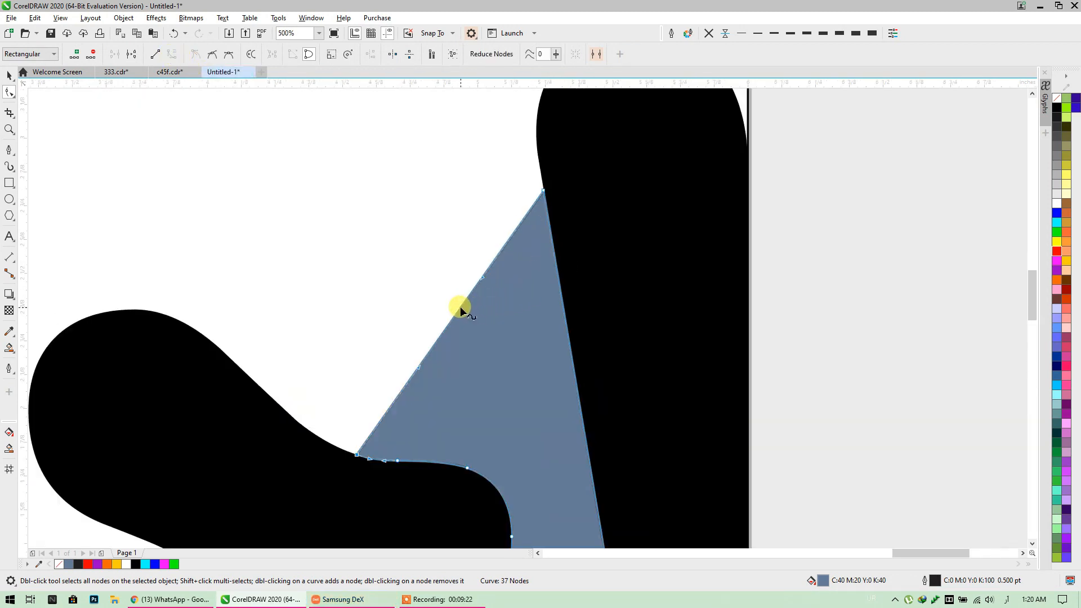
{"action": "left_click_drag", "start_coordinate": [460, 306], "coordinate": [533, 370]}
{"action": "scroll", "coordinate": [536, 287], "scroll_direction": "down", "scroll_amount": 1}
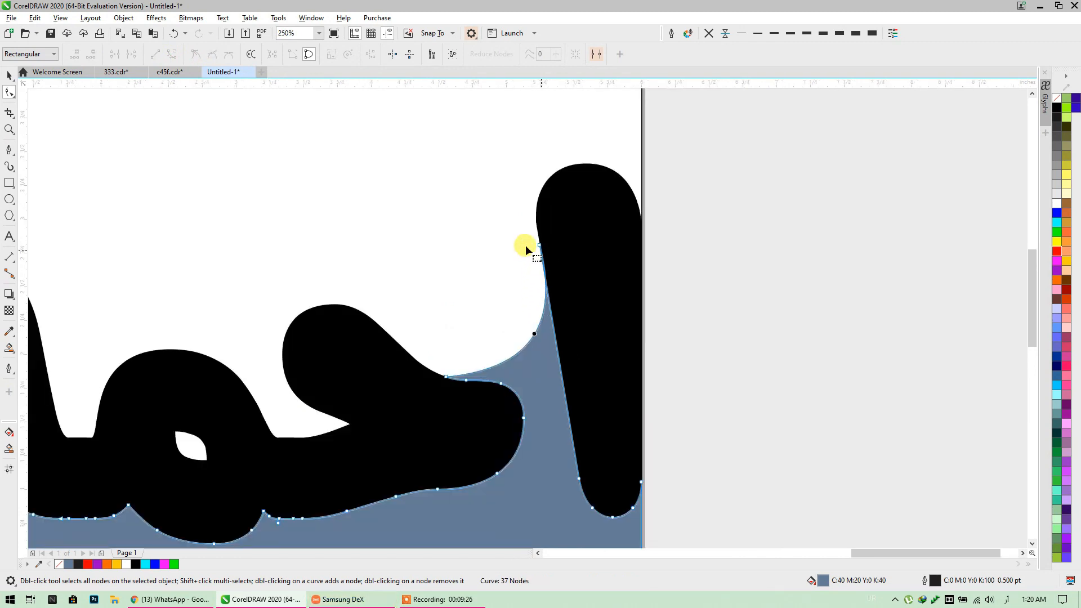
Fill the lower shape beneath the lettering with dark brown.
{"action": "left_click", "coordinate": [9, 75]}
{"action": "scroll", "coordinate": [671, 259], "scroll_direction": "down", "scroll_amount": 1}
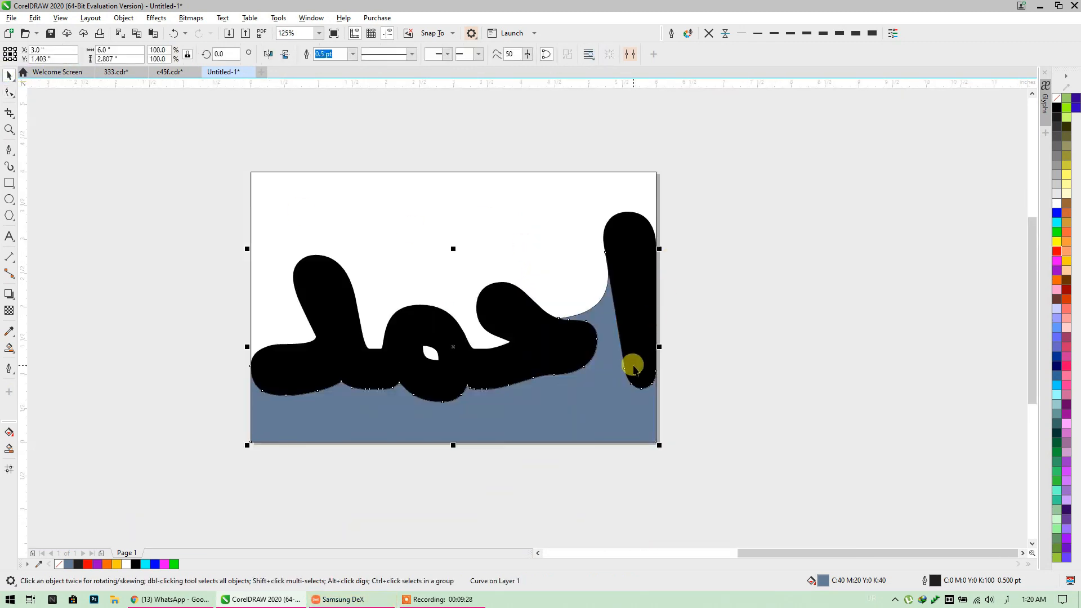
{"action": "left_click_drag", "start_coordinate": [634, 369], "coordinate": [616, 353]}
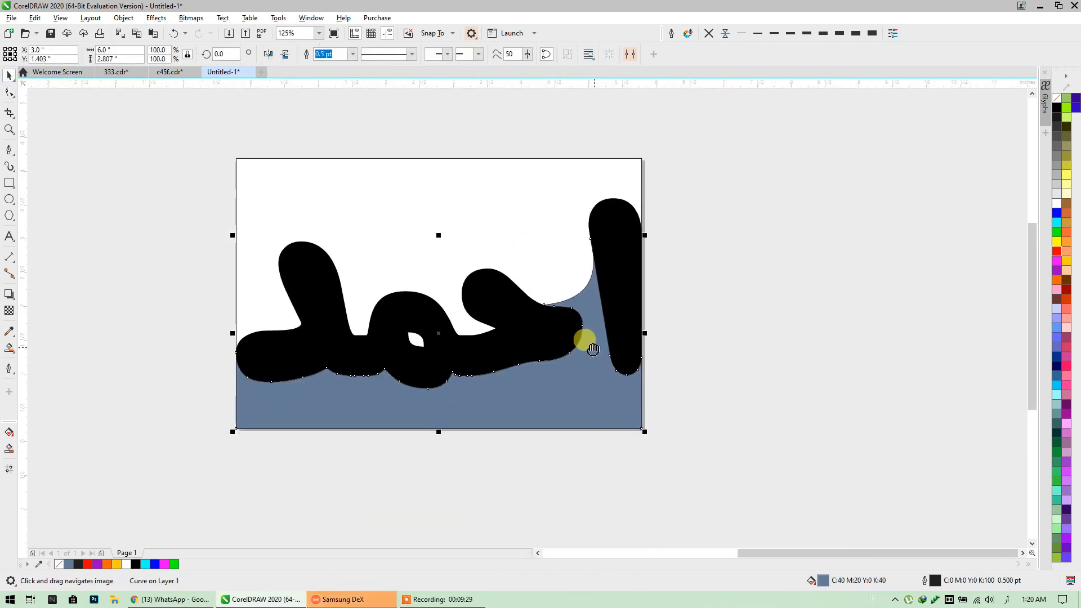
{"action": "left_click", "coordinate": [1057, 300]}
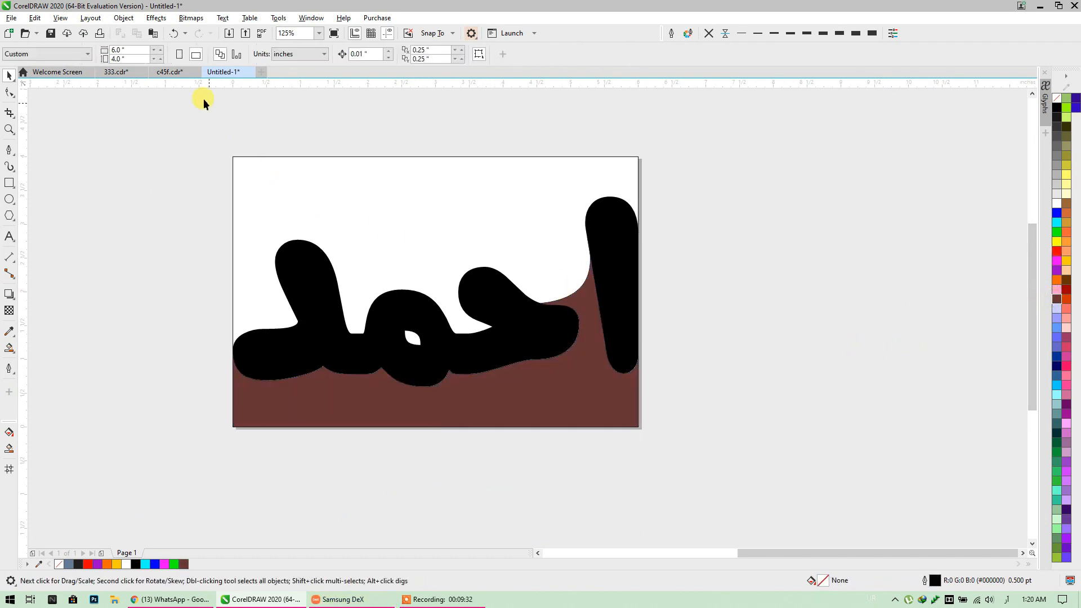
In 333.cdr, move the small grey ornament below the calligraphy words and copy it.
{"action": "left_click", "coordinate": [67, 72]}
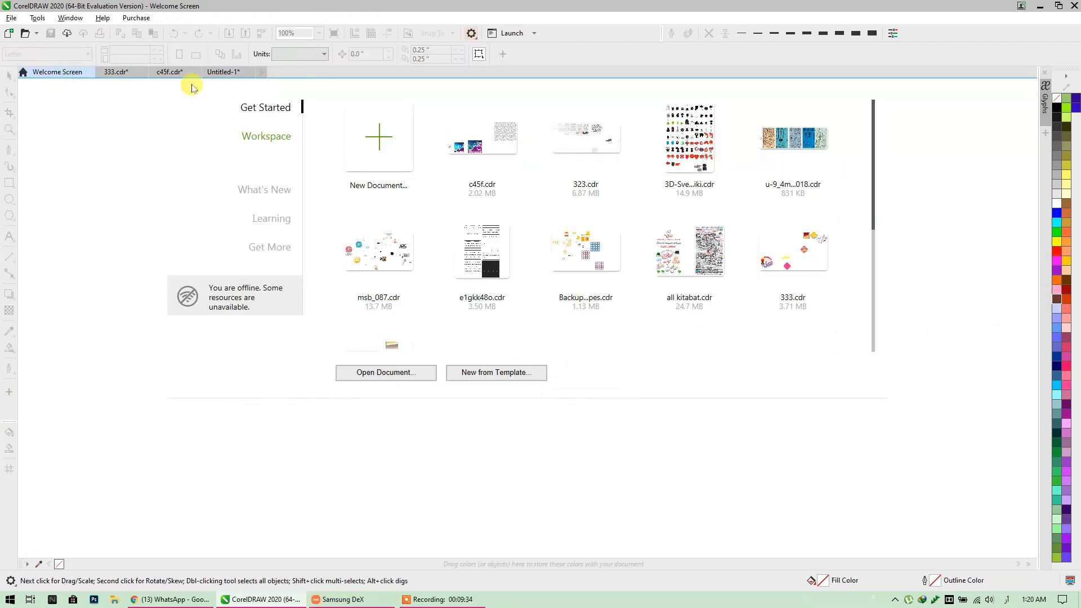
{"action": "left_click", "coordinate": [115, 72]}
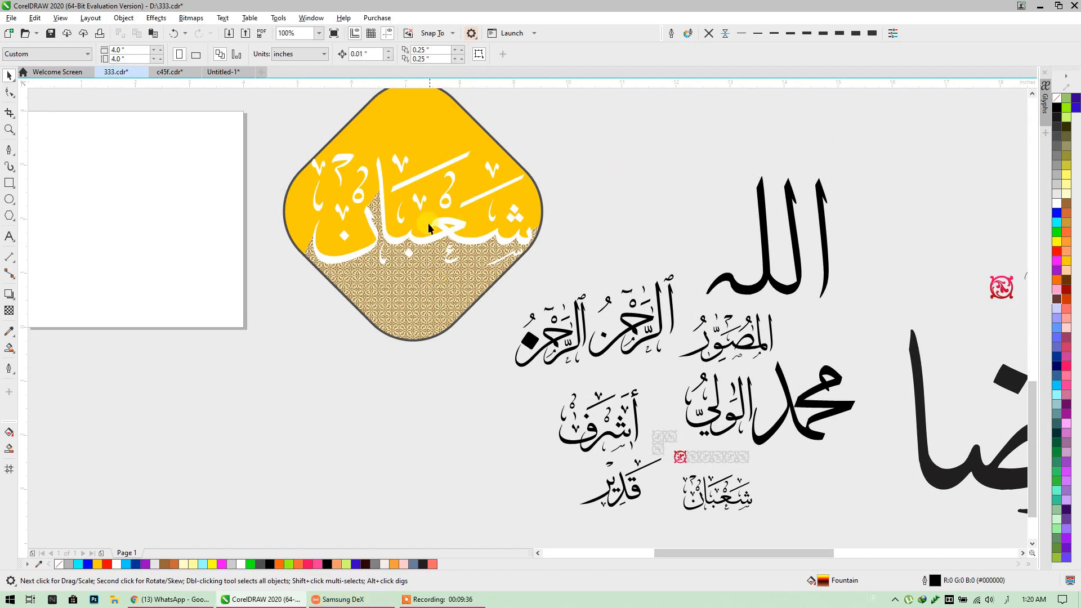
{"action": "scroll", "coordinate": [427, 228], "scroll_direction": "down", "scroll_amount": 2}
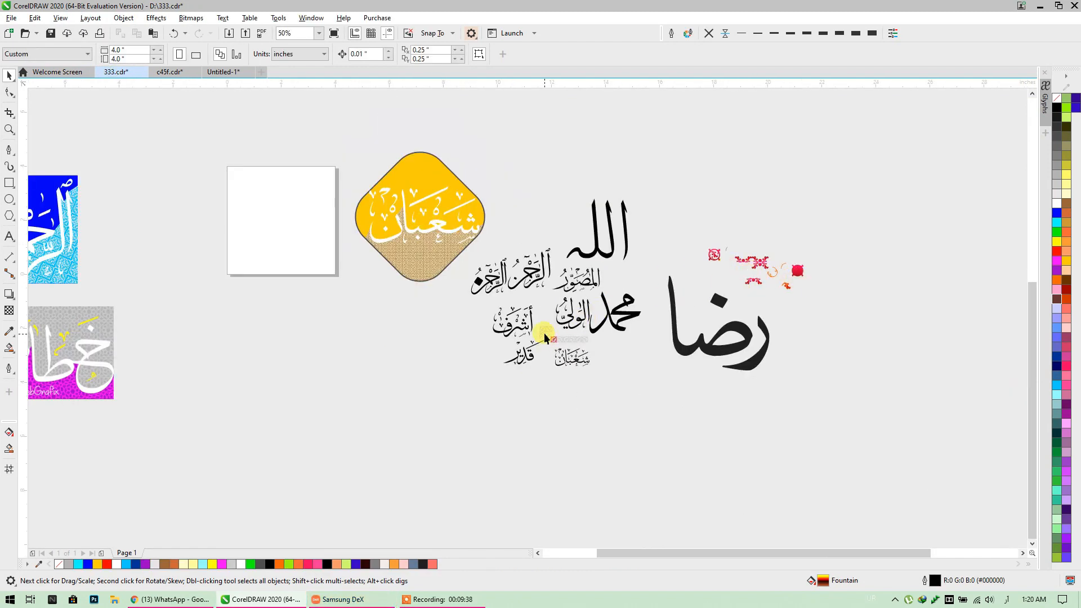
{"action": "left_click_drag", "start_coordinate": [543, 346], "coordinate": [514, 411]}
{"action": "key", "text": "ctrl+c"}
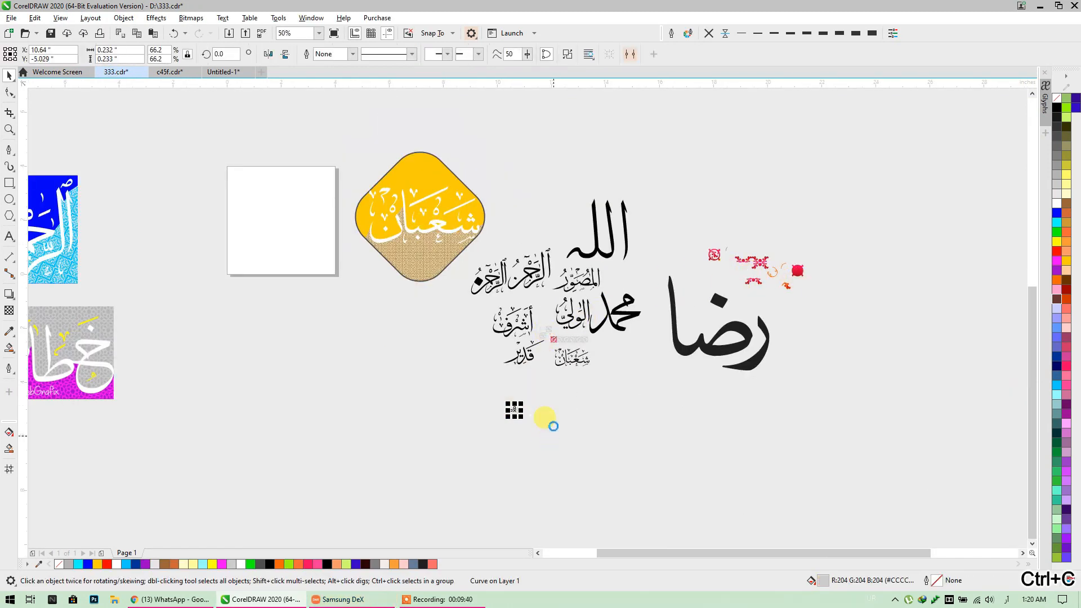
Paste the ornament into Untitled-1 and place it to the right of the page, enlarged to about 0.65 inch wide.
{"action": "left_click", "coordinate": [224, 72]}
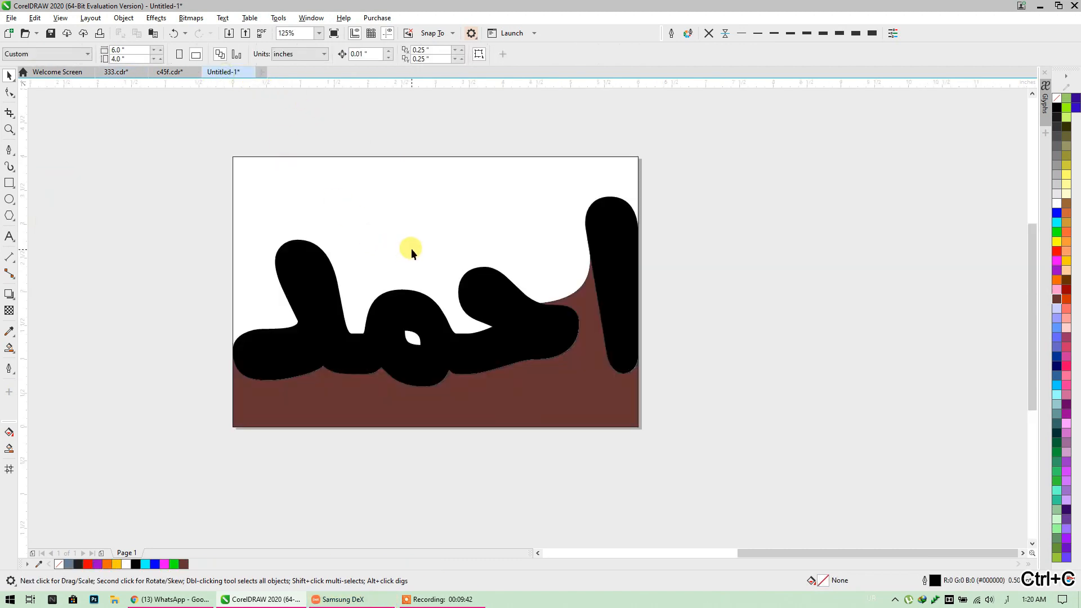
{"action": "key", "text": "ctrl+v"}
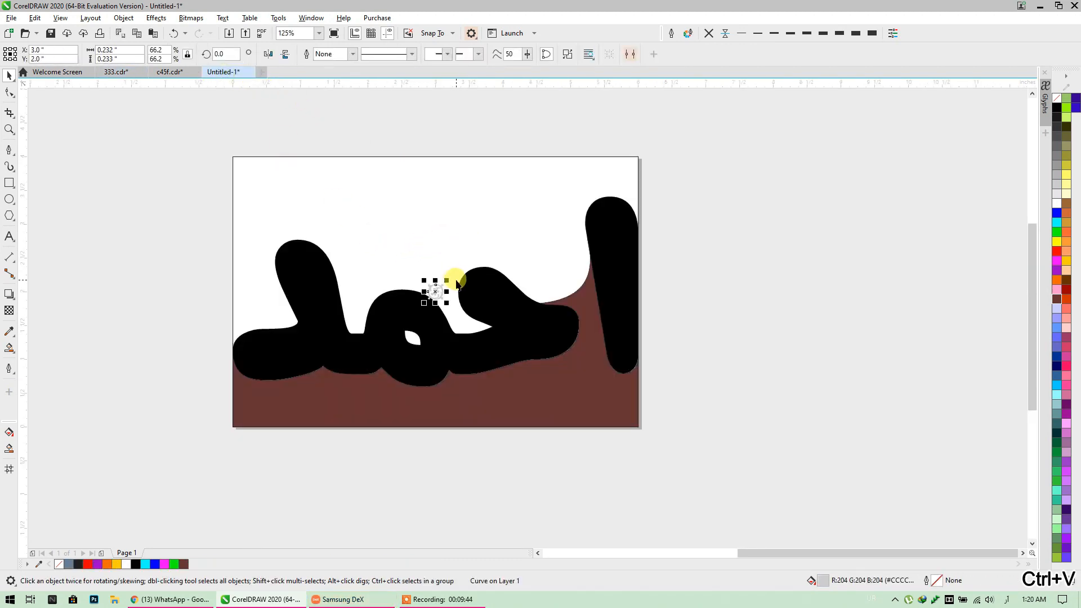
{"action": "left_click_drag", "start_coordinate": [433, 293], "coordinate": [325, 244]}
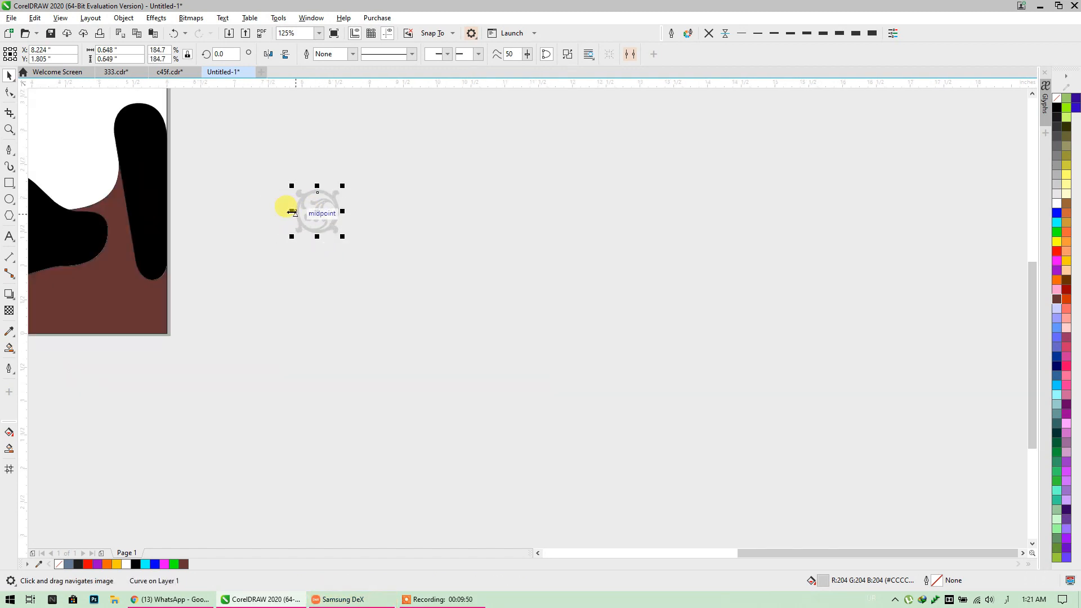
Place a mirrored copy of the grey ornament to its right and repeat the duplication into a horizontal row of 15 ornaments.
{"action": "scroll", "coordinate": [292, 211], "scroll_direction": "up", "scroll_amount": 2}
{"action": "left_click_drag", "start_coordinate": [292, 210], "coordinate": [415, 217]}
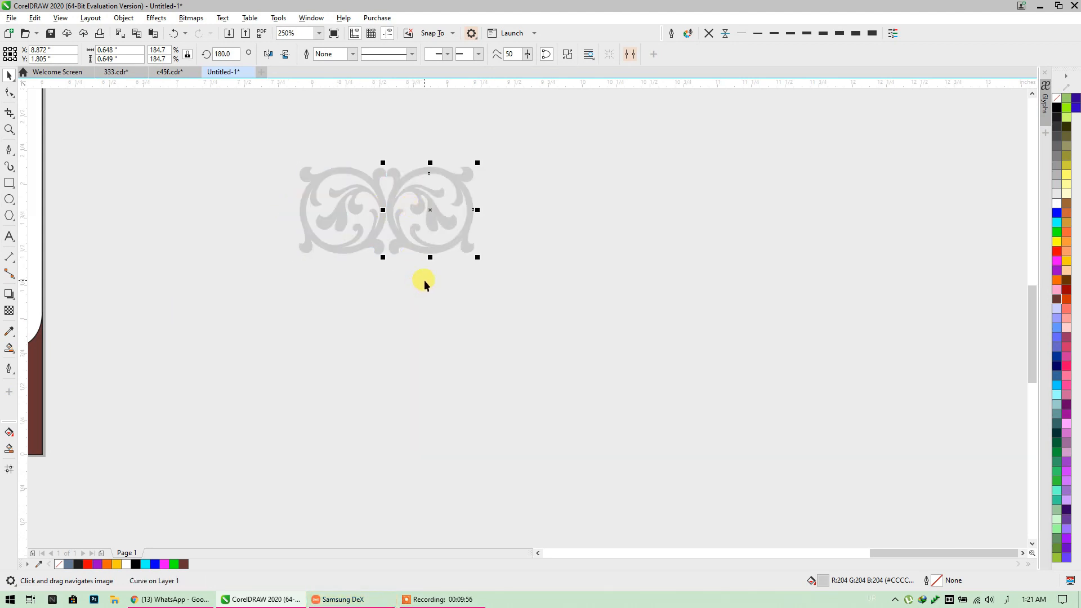
{"action": "key", "text": "ctrl+r"}
{"action": "key", "text": "ctrl+r"}
{"action": "key", "text": "ctrl+r"}
{"action": "key", "text": "ctrl+r"}
{"action": "key", "text": "ctrl+r"}
{"action": "key", "text": "ctrl+r"}
{"action": "key", "text": "ctrl+r"}
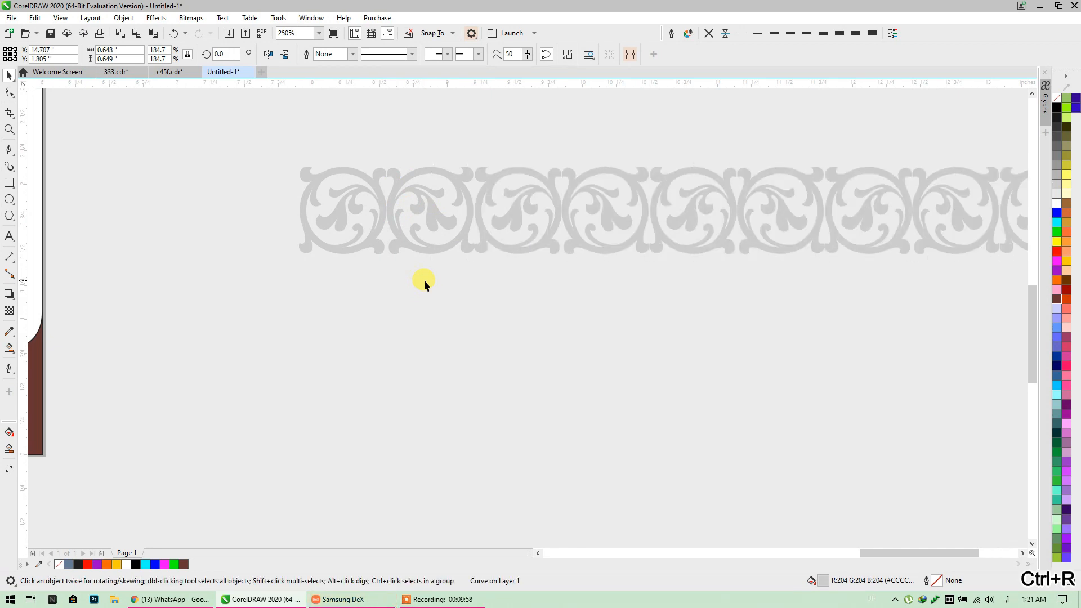
{"action": "scroll", "coordinate": [424, 279], "scroll_direction": "down", "scroll_amount": 4}
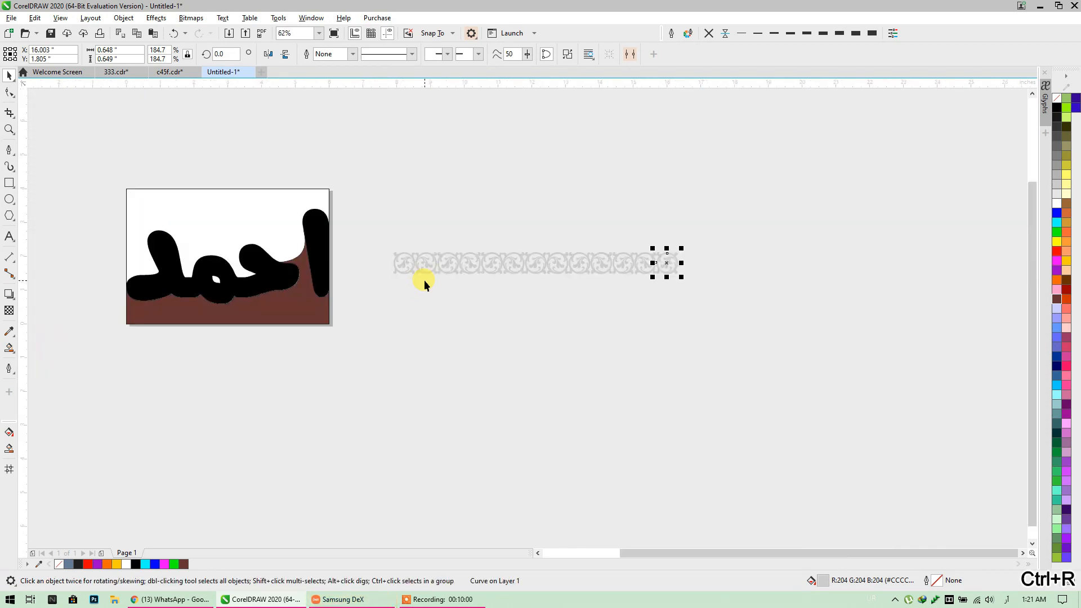
{"action": "key", "text": "ctrl+r"}
{"action": "key", "text": "ctrl+r"}
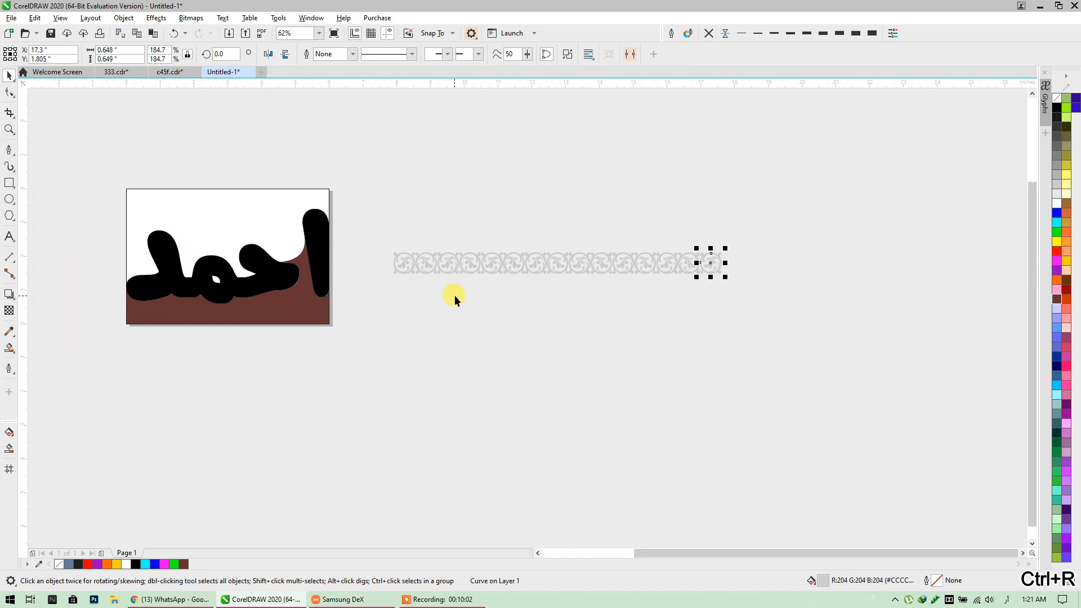
Mirror a copy of the whole ornament row directly below it and repeat the duplication to build an eight-row pattern.
{"action": "key", "text": "ctrl+a"}
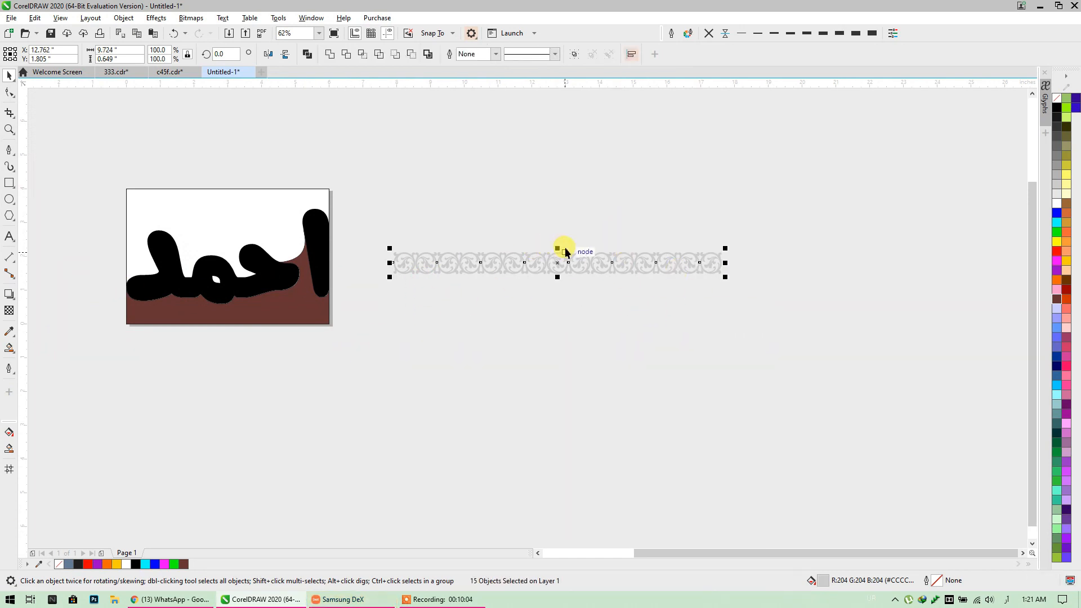
{"action": "left_click_drag", "start_coordinate": [559, 248], "coordinate": [557, 285]}
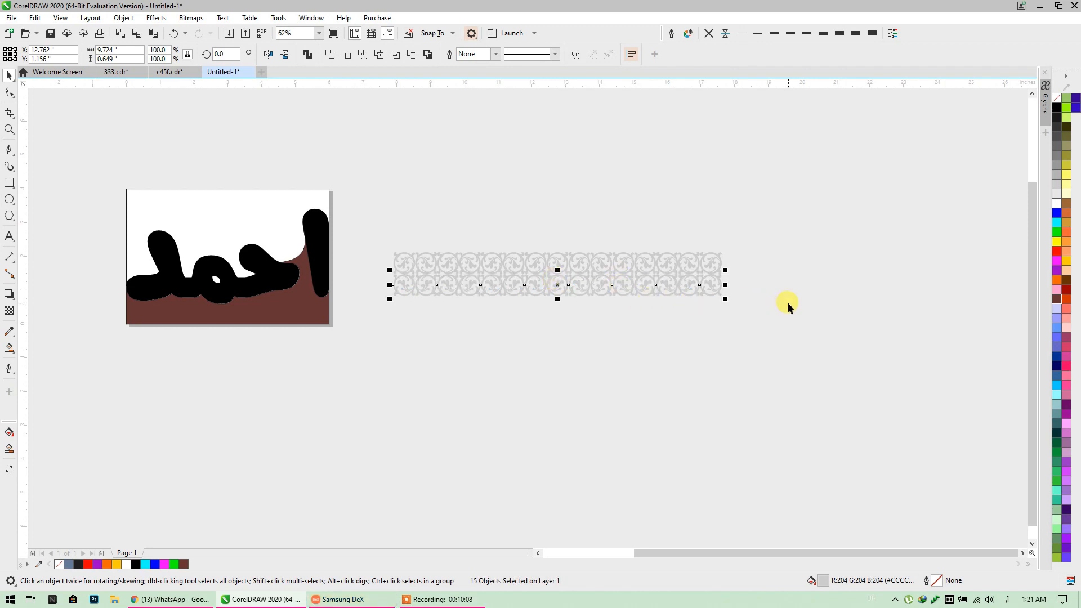
{"action": "key", "text": "ctrl+r"}
{"action": "key", "text": "ctrl+r"}
{"action": "key", "text": "ctrl+r"}
{"action": "key", "text": "ctrl+r"}
{"action": "key", "text": "ctrl+r"}
{"action": "key", "text": "ctrl+r"}
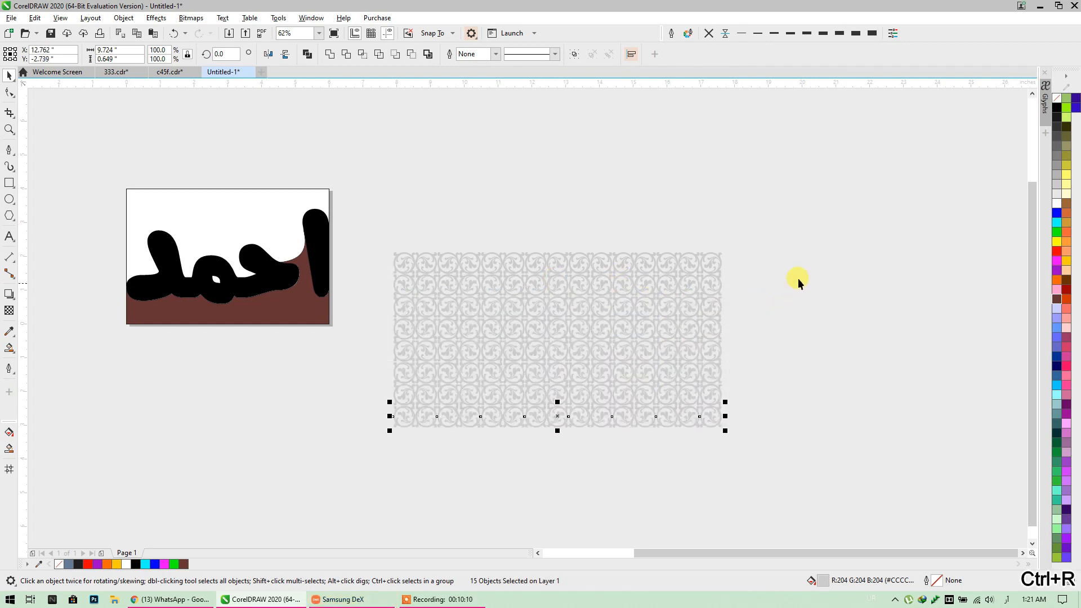
Group all the ornaments of the pattern and PowerClip the group inside the page rectangle behind the lettering.
{"action": "left_click", "coordinate": [799, 279]}
{"action": "left_click_drag", "start_coordinate": [383, 493], "coordinate": [384, 494]}
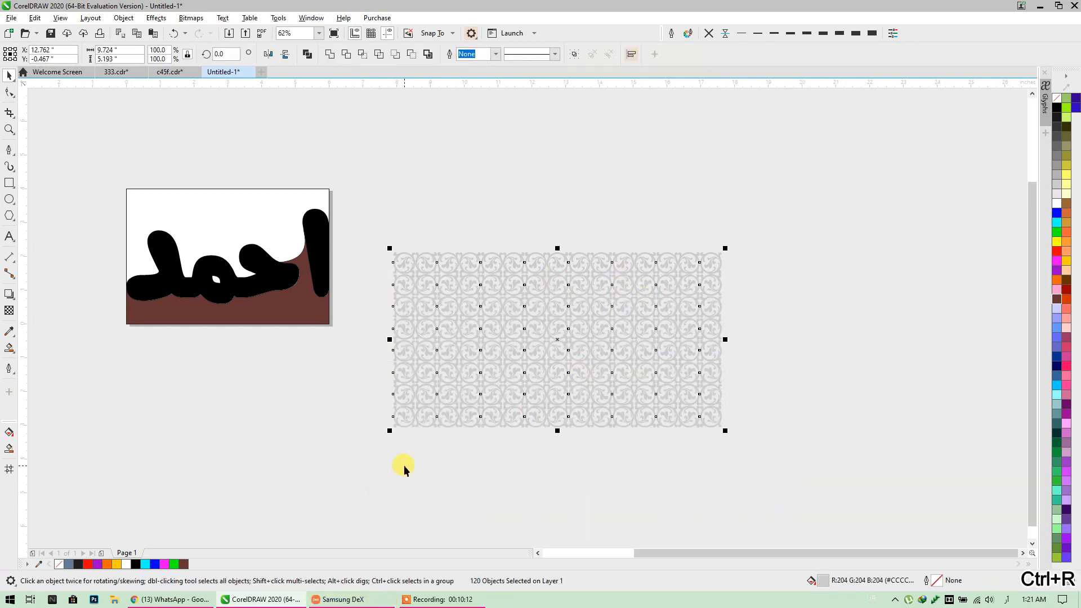
{"action": "key", "text": "ctrl+g"}
{"action": "right_click", "coordinate": [498, 335]}
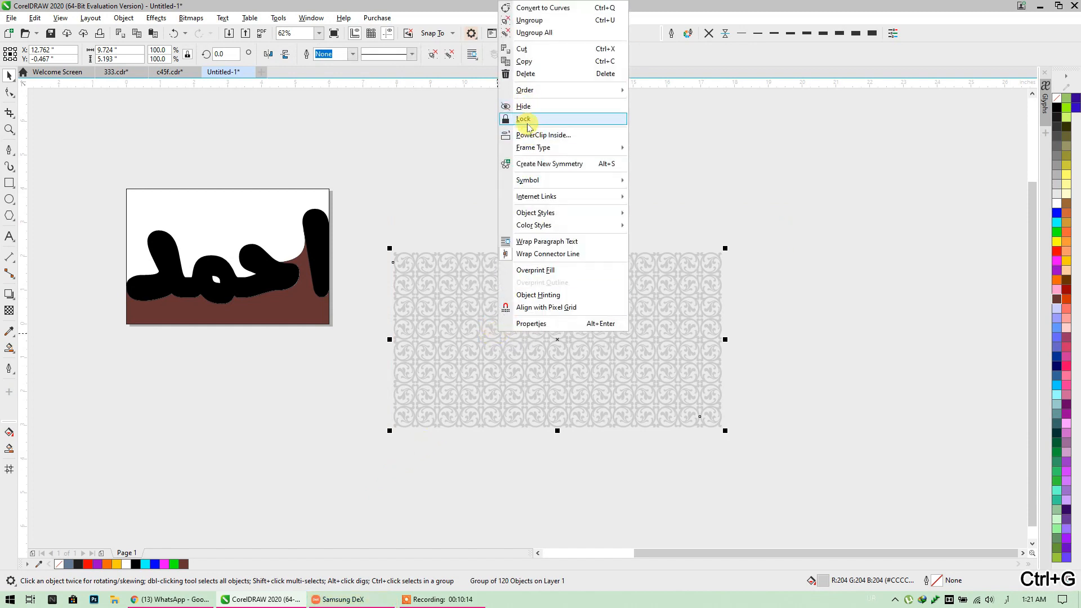
{"action": "left_click", "coordinate": [543, 135]}
{"action": "left_click", "coordinate": [230, 218]}
{"action": "left_click_drag", "start_coordinate": [223, 213], "coordinate": [338, 229]}
Add a one-step outside contour of about 0.056 inch to the dark brown lower shape and break the contour apart.
{"action": "scroll", "coordinate": [343, 231], "scroll_direction": "up", "scroll_amount": 2}
{"action": "left_click", "coordinate": [518, 369]}
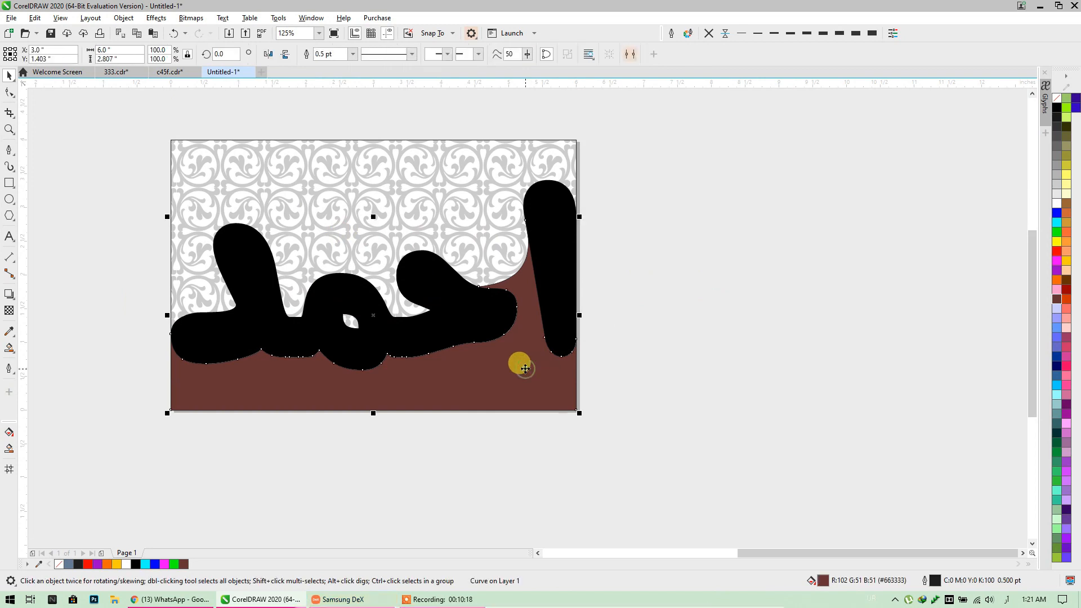
{"action": "scroll", "coordinate": [399, 363], "scroll_direction": "up", "scroll_amount": 2}
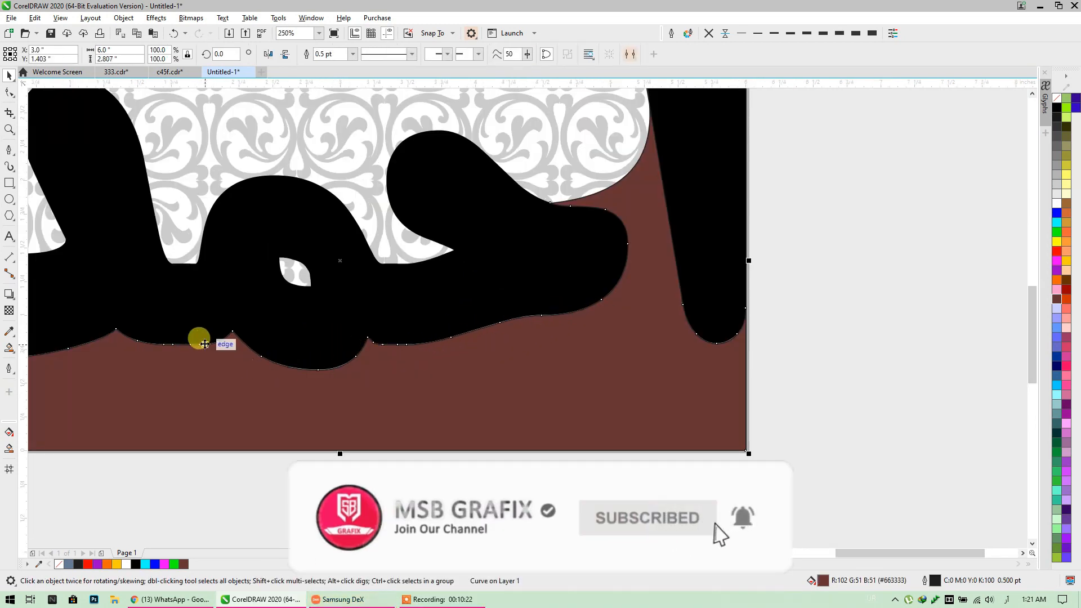
{"action": "scroll", "coordinate": [281, 334], "scroll_direction": "down", "scroll_amount": 2}
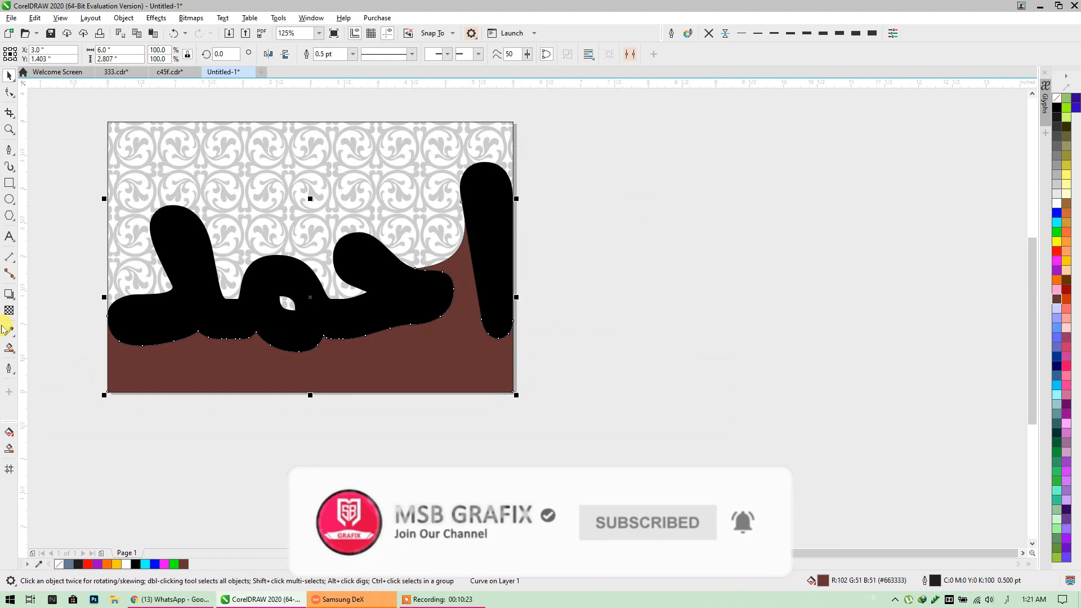
{"action": "left_click", "coordinate": [14, 300]}
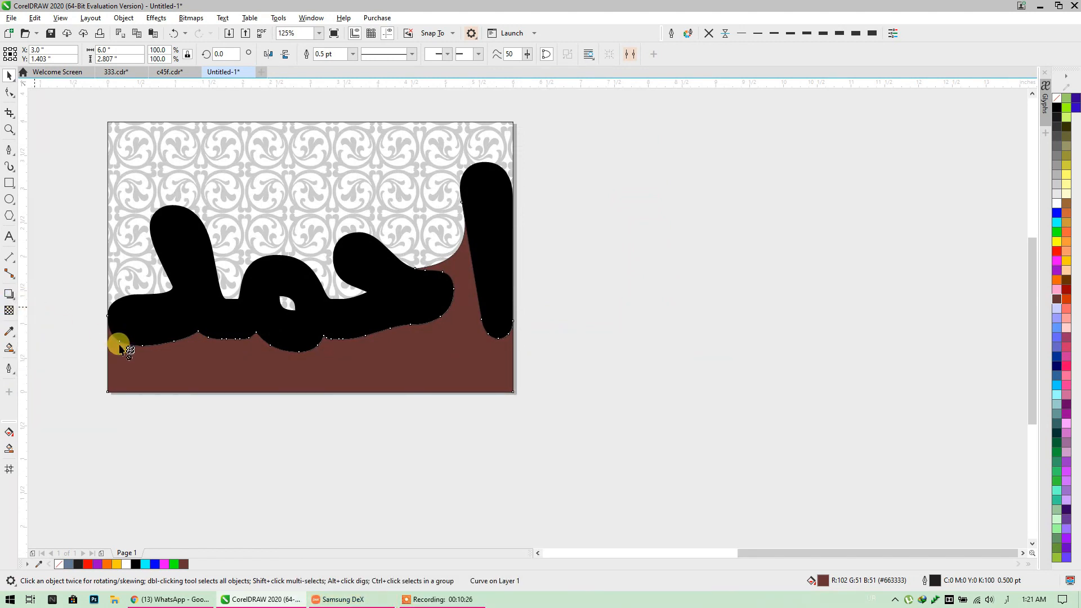
{"action": "scroll", "coordinate": [115, 361], "scroll_direction": "up", "scroll_amount": 1}
{"action": "left_click_drag", "start_coordinate": [115, 361], "coordinate": [91, 357]}
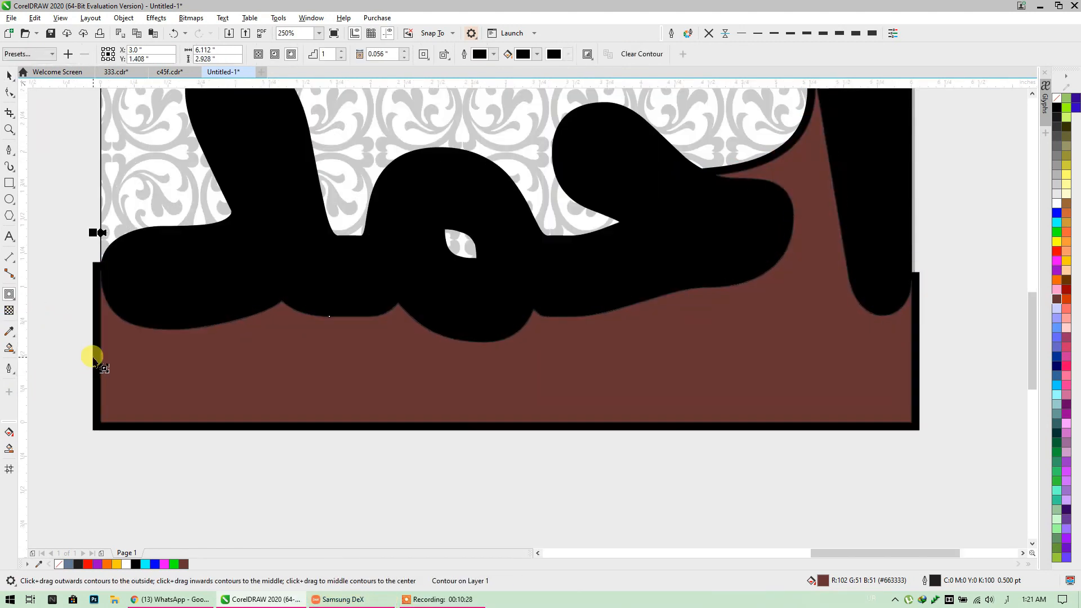
{"action": "left_click", "coordinate": [9, 76]}
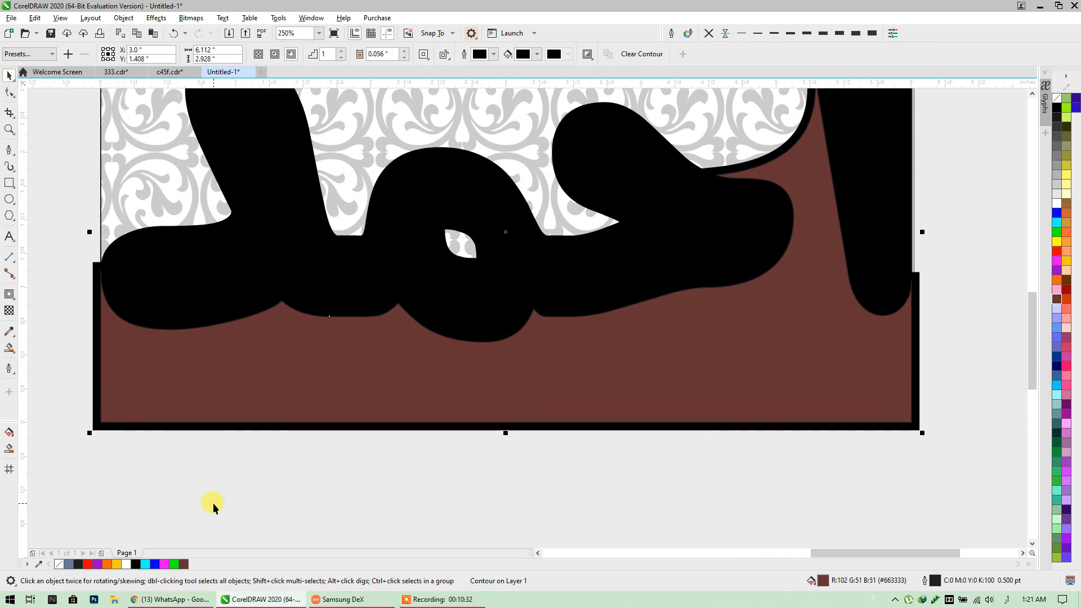
{"action": "key", "text": "ctrl+k"}
{"action": "left_click", "coordinate": [232, 437]}
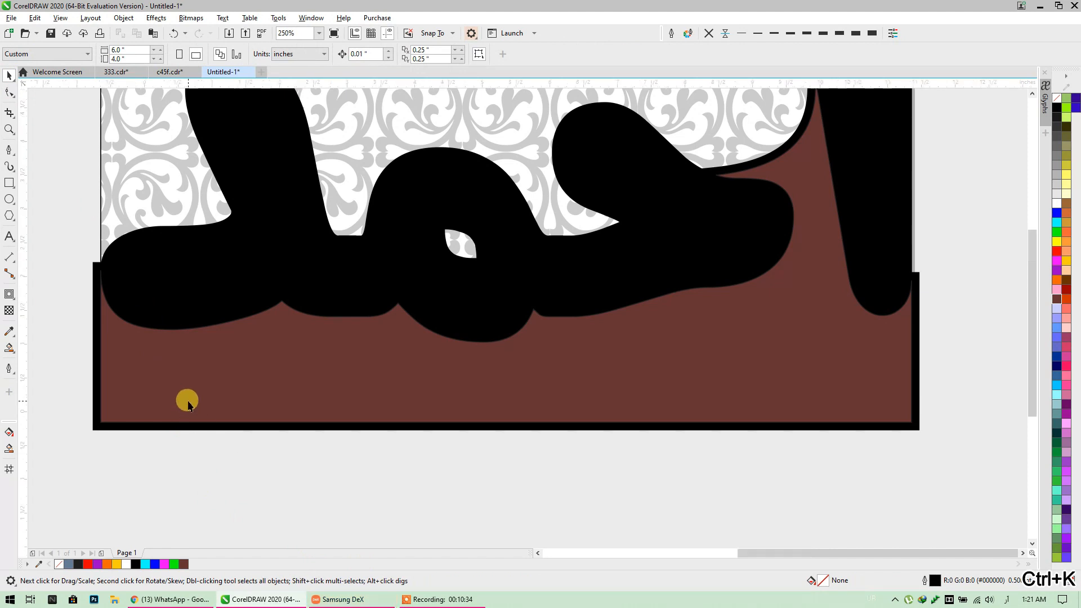
PowerClip the separated black contour shape inside the page rectangle and delete the original dark brown shape.
{"action": "scroll", "coordinate": [187, 403], "scroll_direction": "down", "scroll_amount": 2}
{"action": "left_click_drag", "start_coordinate": [255, 393], "coordinate": [799, 460]}
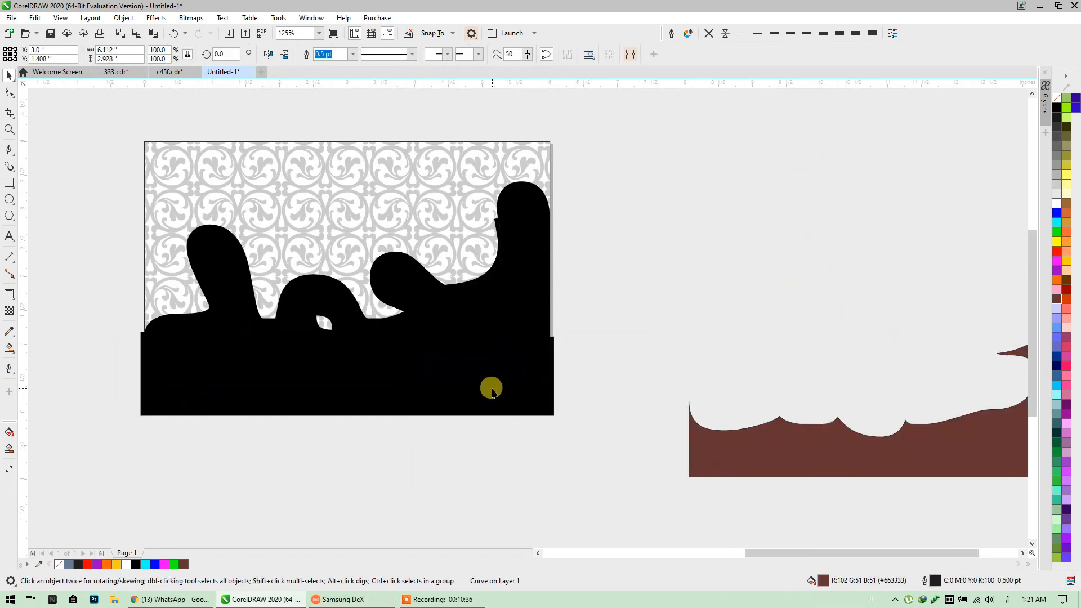
{"action": "left_click", "coordinate": [492, 393]}
{"action": "right_click", "coordinate": [499, 404]}
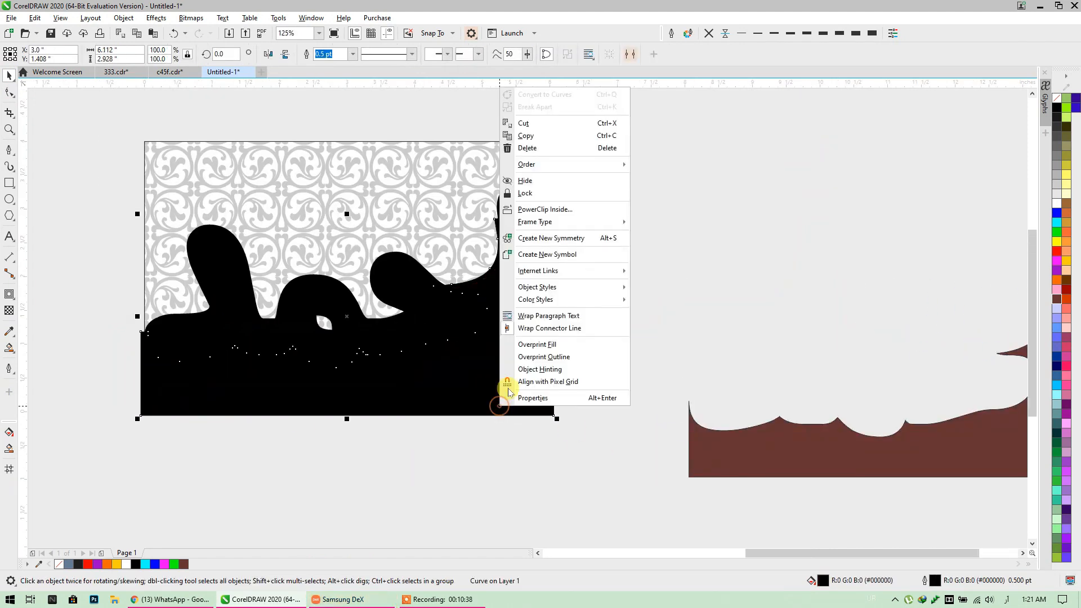
{"action": "left_click", "coordinate": [532, 210]}
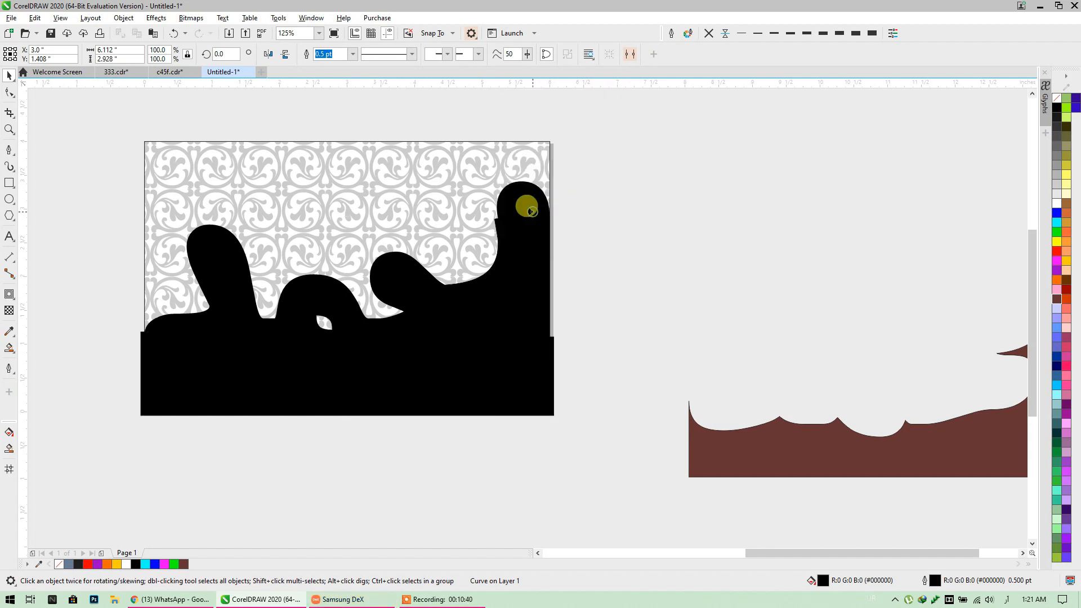
{"action": "left_click", "coordinate": [427, 205]}
{"action": "left_click", "coordinate": [753, 447]}
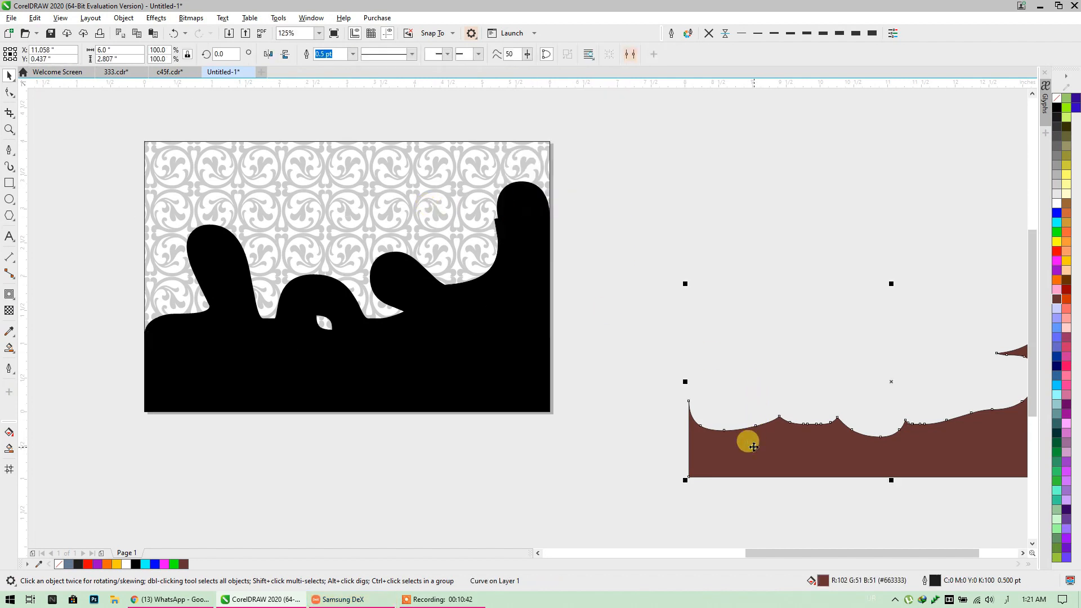
{"action": "key", "text": "Delete"}
Inside the PowerClip, fill the contour shape with dark brown (#663333) and bring the ornament pattern in front of it.
{"action": "left_click", "coordinate": [495, 400]}
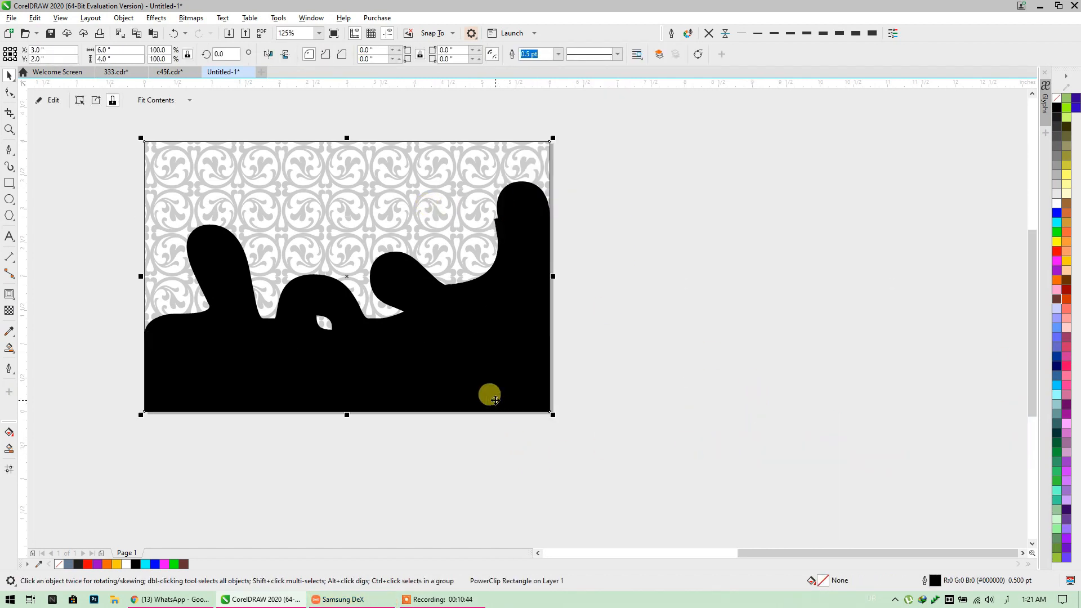
{"action": "double_click", "coordinate": [495, 400]}
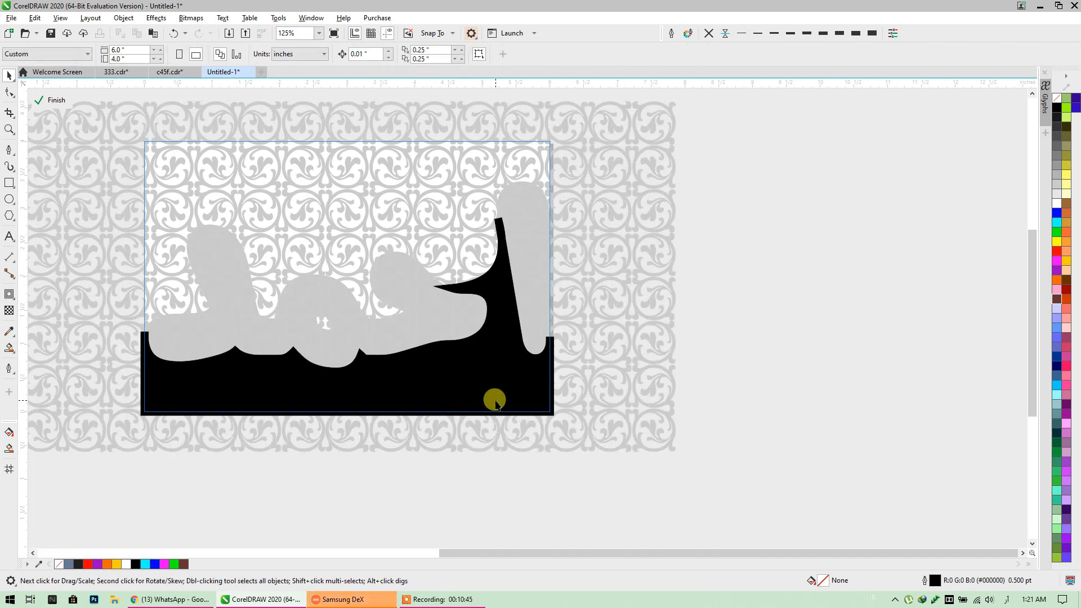
{"action": "left_click", "coordinate": [1057, 299]}
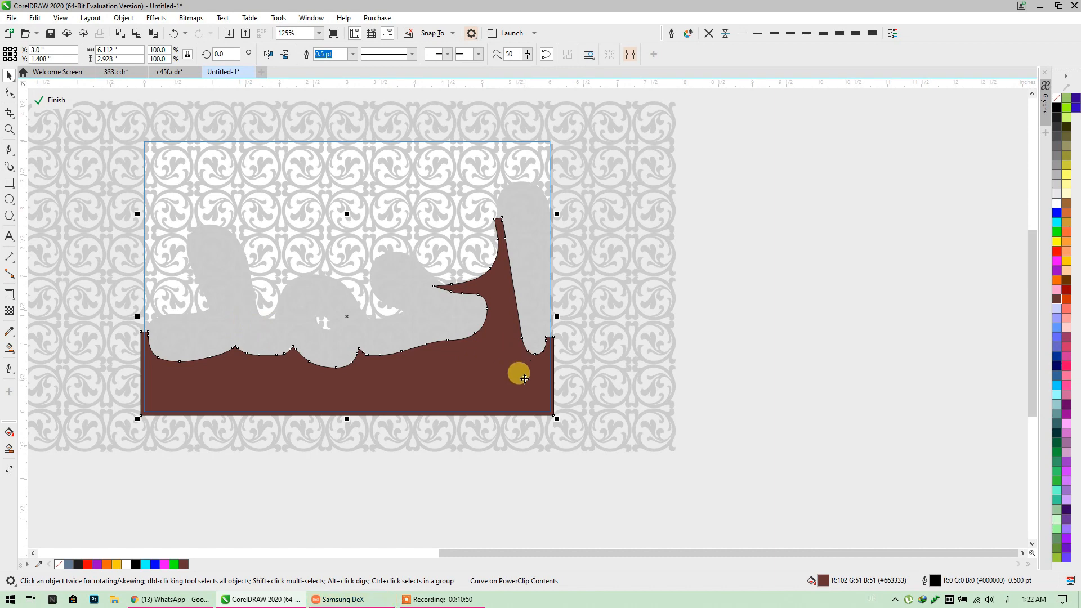
{"action": "left_click", "coordinate": [624, 378]}
{"action": "left_click", "coordinate": [625, 377]}
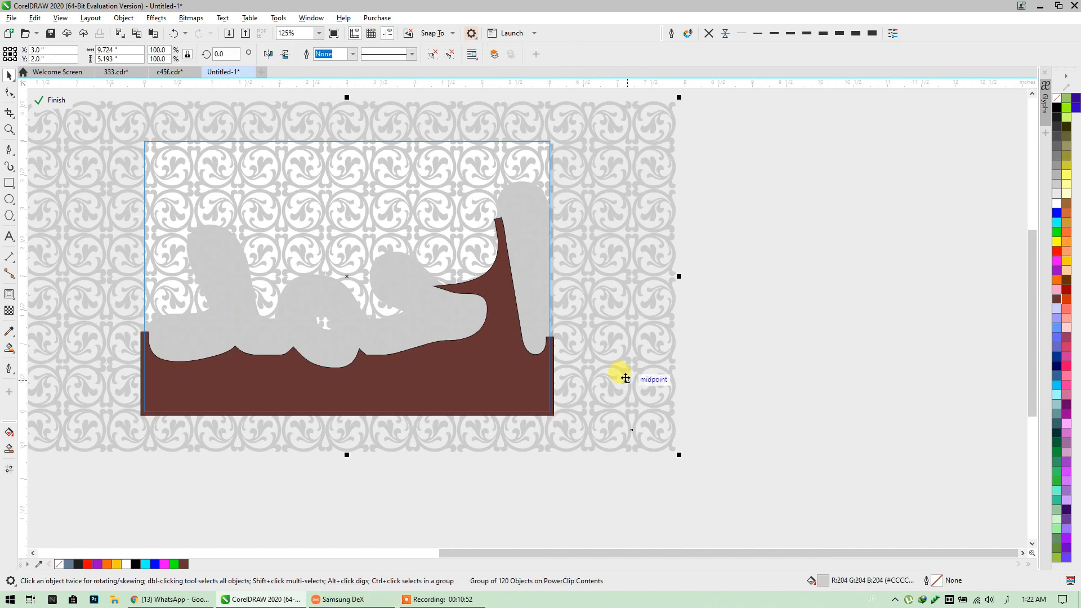
{"action": "key", "text": "ctrl+Page_Up"}
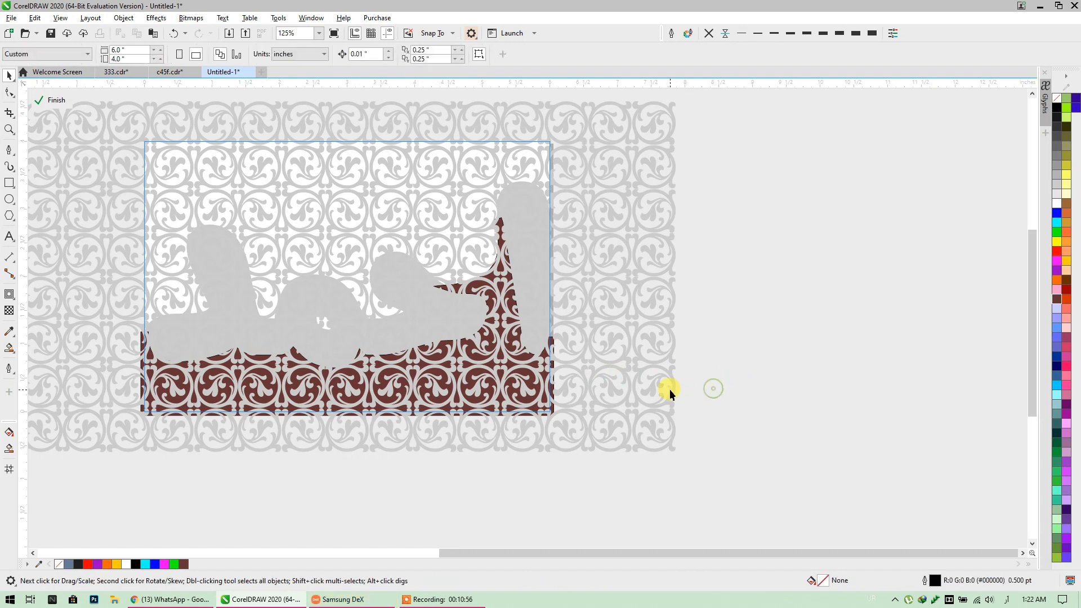
Apply 50% uniform transparency to the ornament pattern and fill the PowerClip rectangle with orange (#FF6600).
{"action": "left_click", "coordinate": [11, 312]}
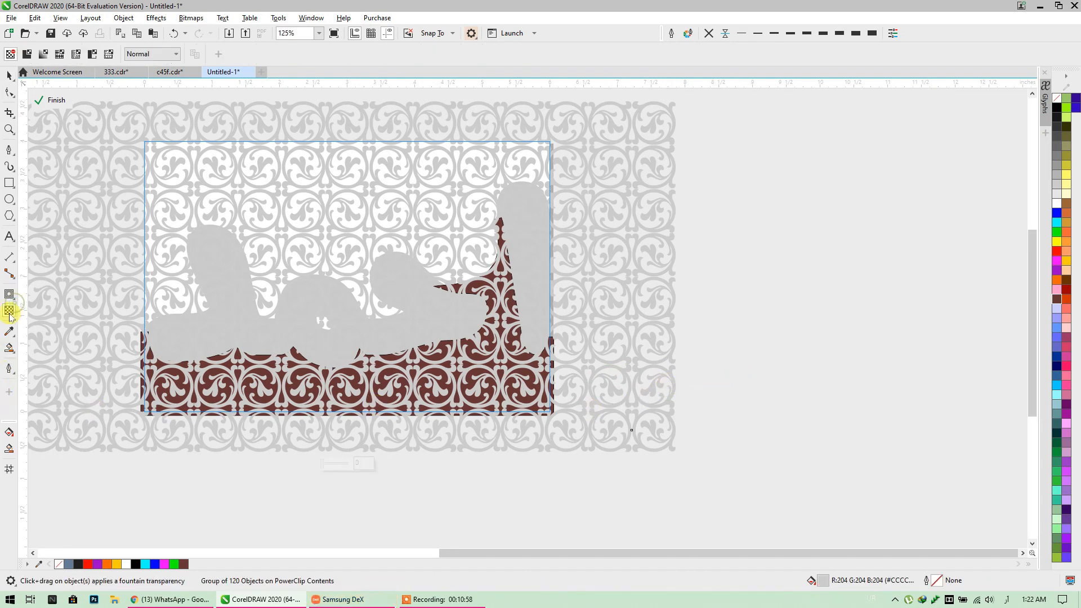
{"action": "left_click", "coordinate": [28, 56]}
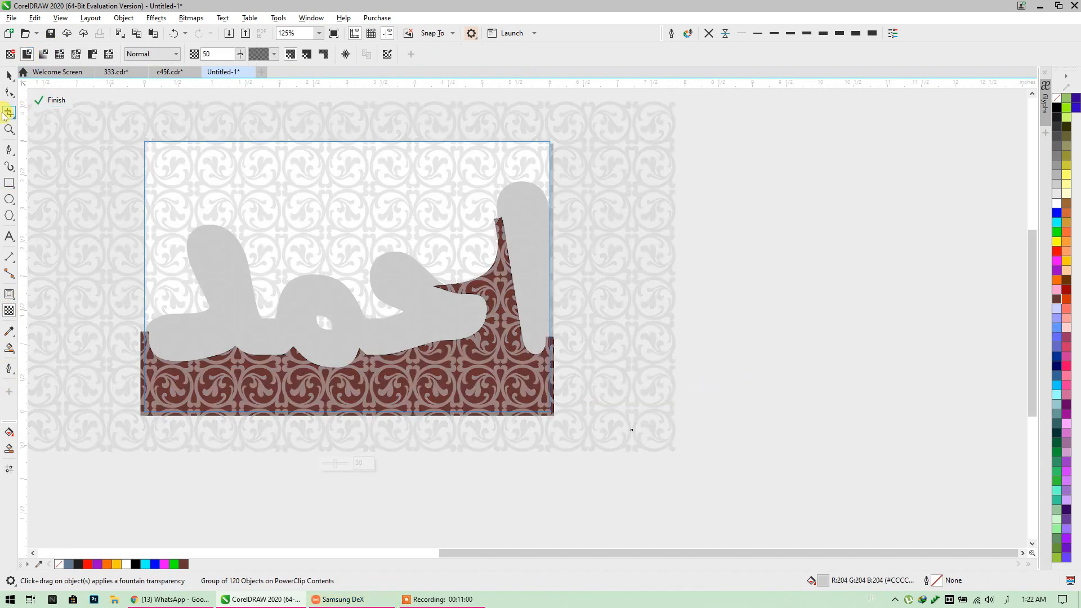
{"action": "left_click", "coordinate": [10, 75]}
{"action": "key", "text": "ctrl+z"}
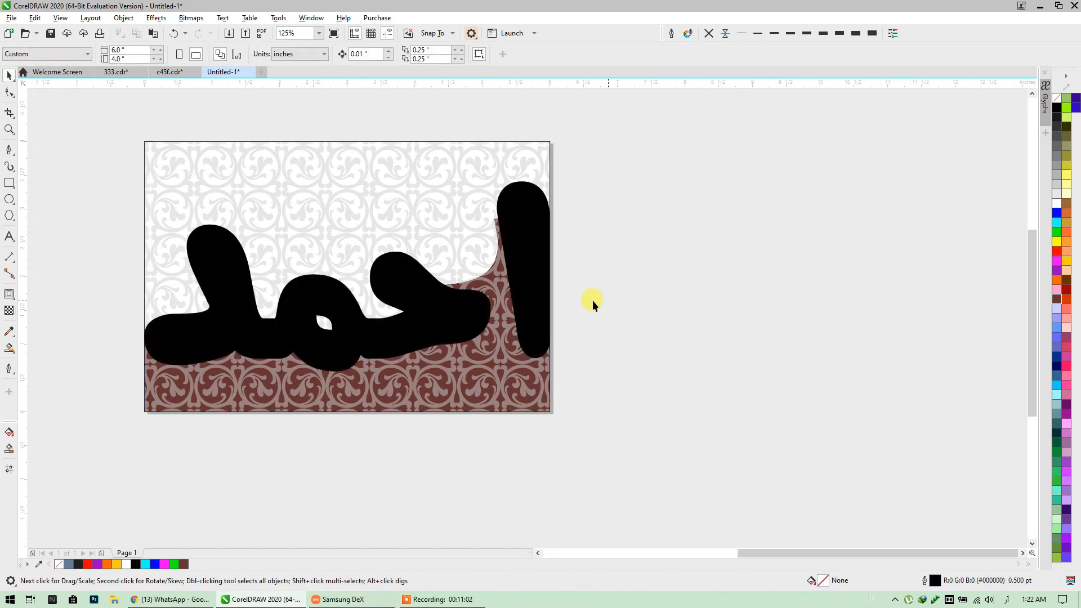
{"action": "left_click", "coordinate": [1057, 279]}
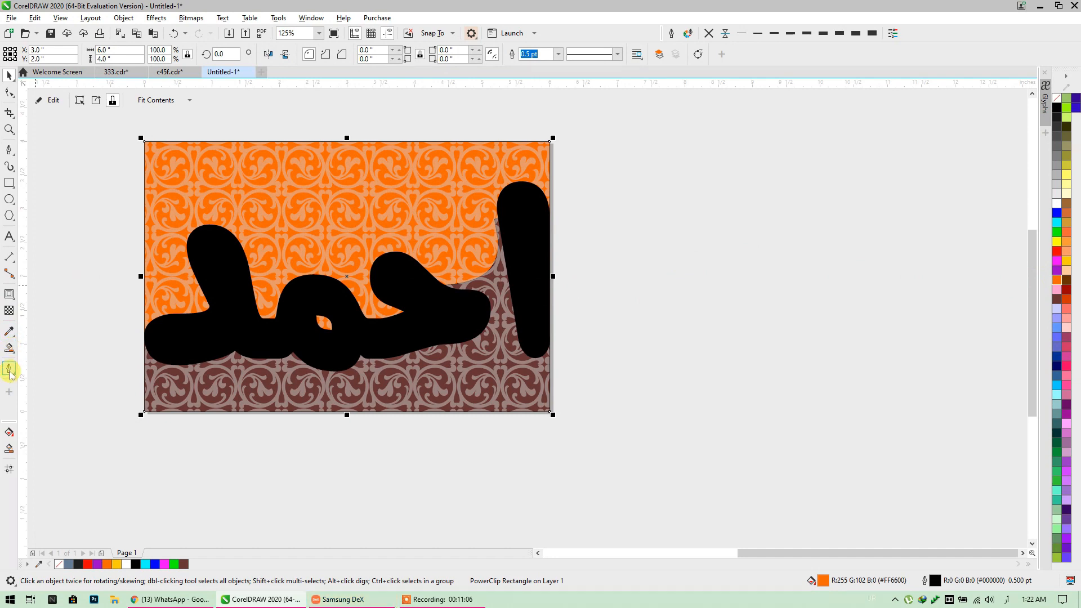
Copy the finished blue and purple calligraphy design from c45f.cdr into Untitled-1 and place it to the right of the page.
{"action": "left_click", "coordinate": [163, 72]}
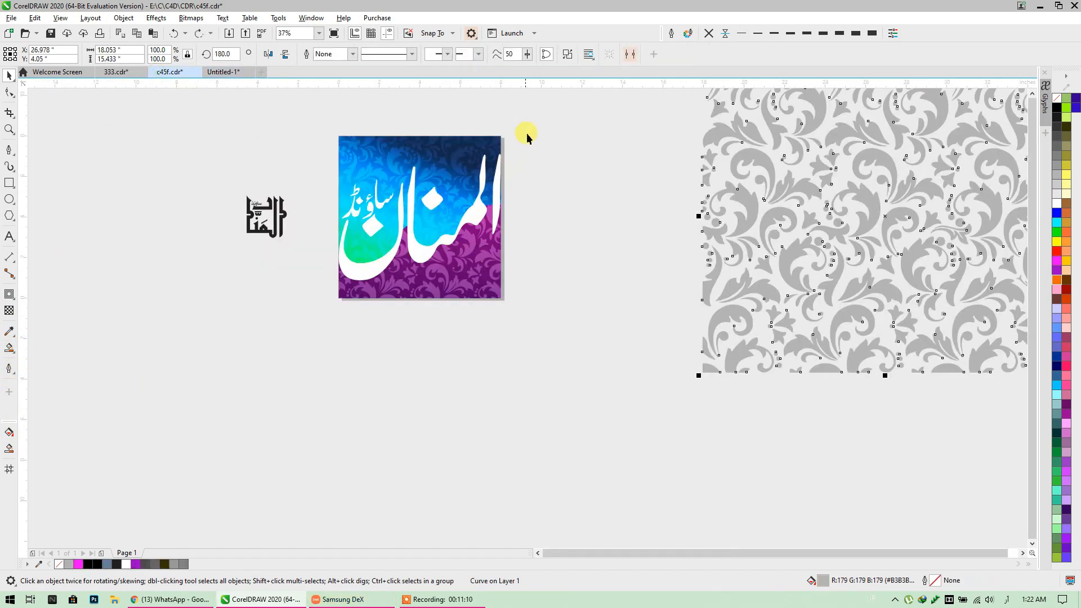
{"action": "left_click_drag", "start_coordinate": [332, 308], "coordinate": [317, 353]}
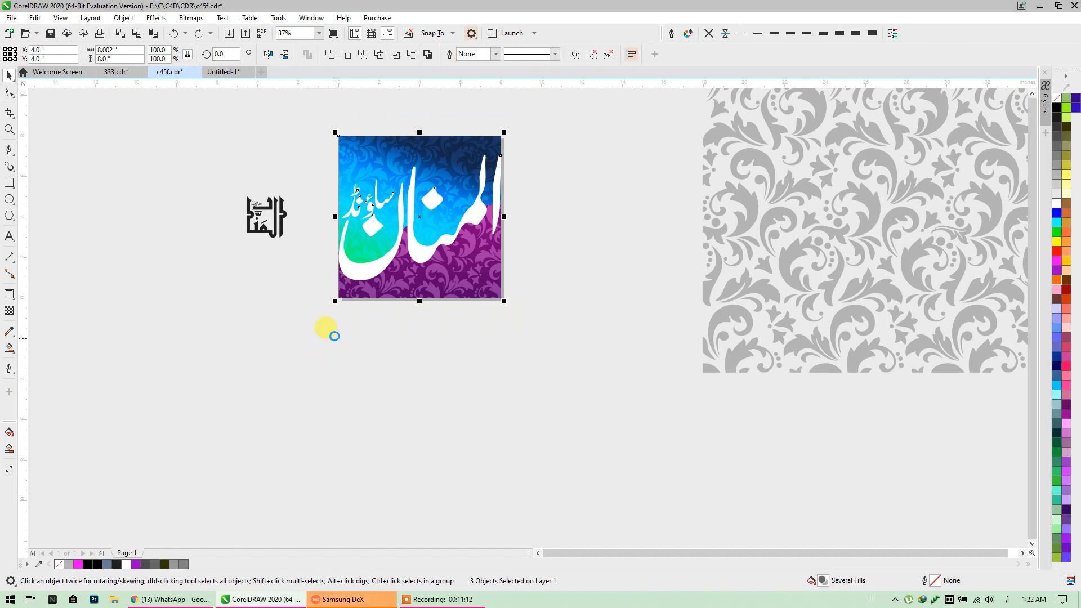
{"action": "key", "text": "ctrl+c"}
{"action": "left_click", "coordinate": [223, 72]}
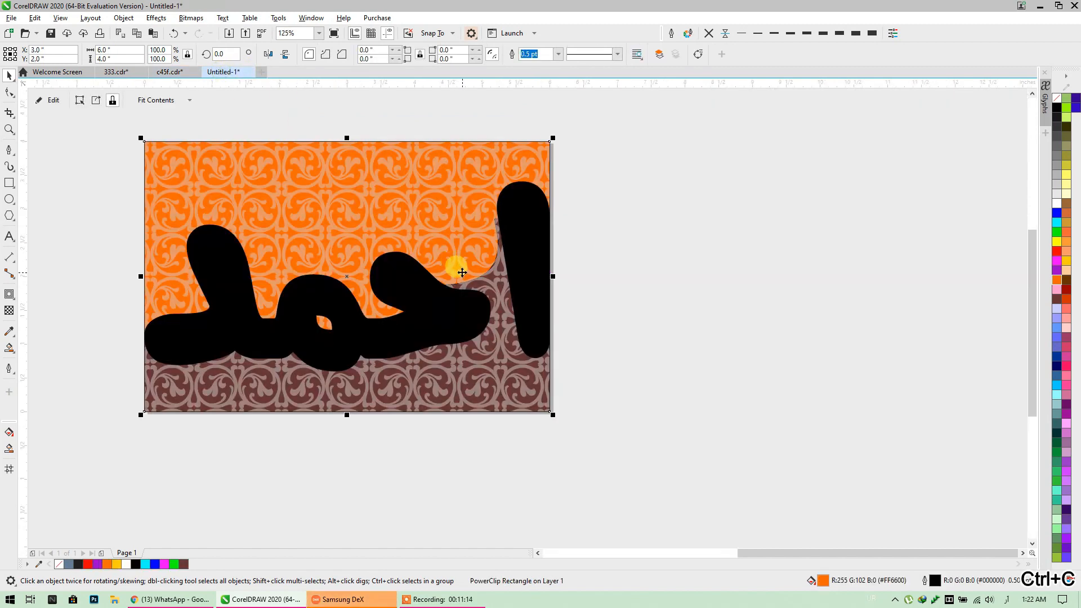
{"action": "key", "text": "ctrl+v"}
{"action": "scroll", "coordinate": [281, 355], "scroll_direction": "down", "scroll_amount": 2}
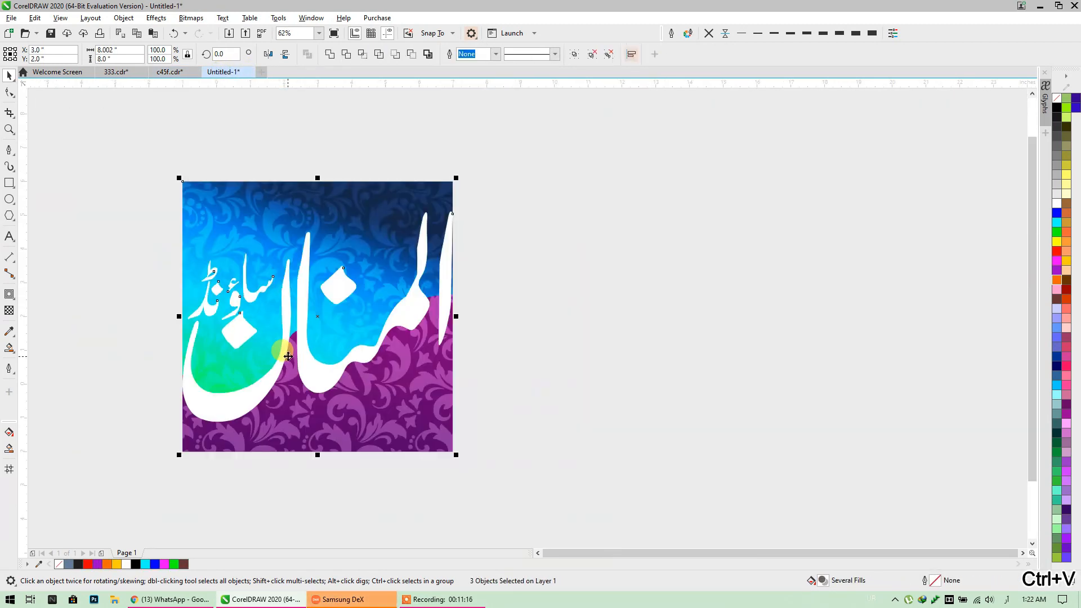
{"action": "left_click_drag", "start_coordinate": [272, 367], "coordinate": [631, 340]}
{"action": "left_click", "coordinate": [411, 424]}
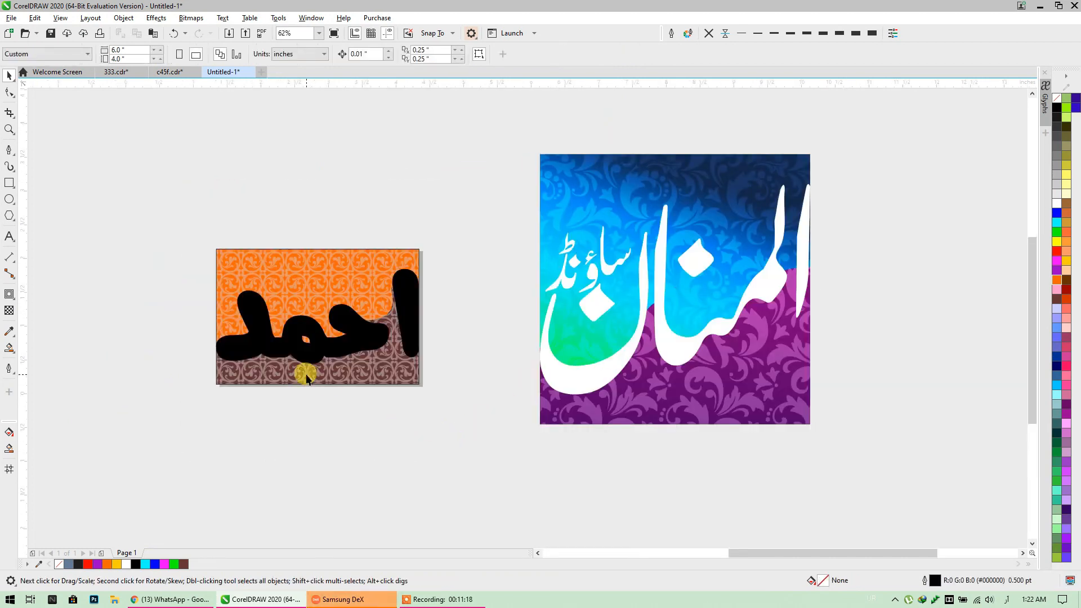
Apply a diagonal linear fountain fill to the PowerClip rectangle from beyond its upper-right corner towards the lower left, with two intermediate colour nodes.
{"action": "scroll", "coordinate": [306, 374], "scroll_direction": "up", "scroll_amount": 2}
{"action": "left_click_drag", "start_coordinate": [317, 407], "coordinate": [336, 427]}
{"action": "left_click", "coordinate": [314, 240]}
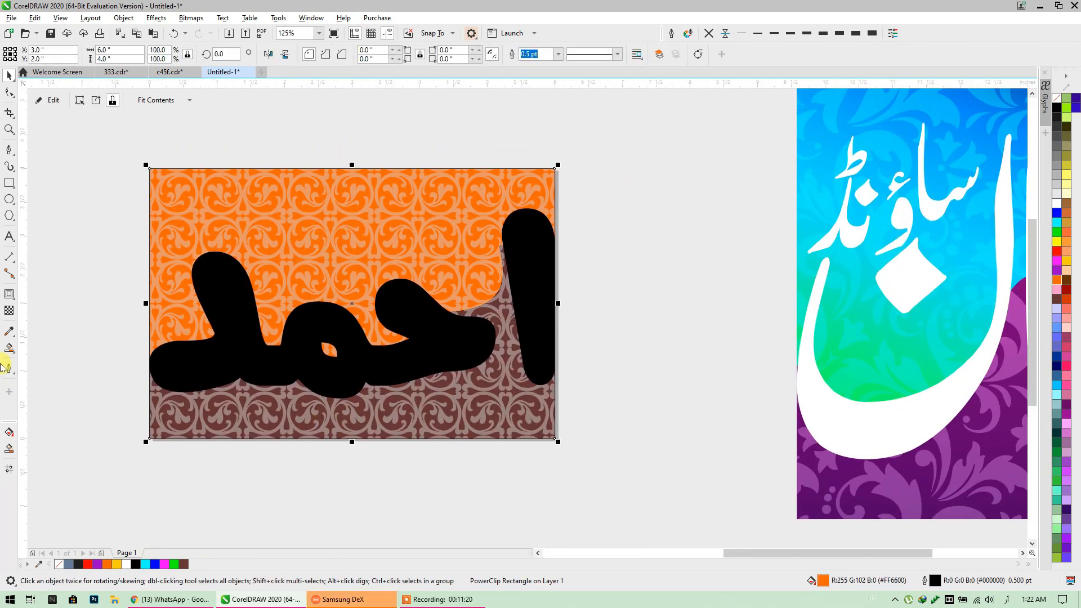
{"action": "left_click", "coordinate": [10, 447]}
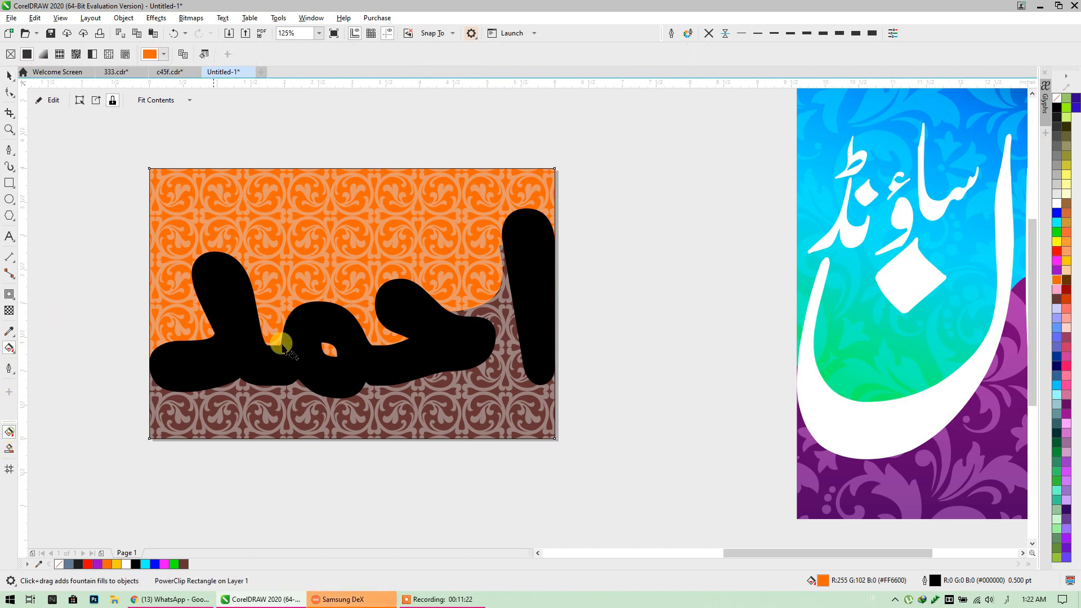
{"action": "left_click_drag", "start_coordinate": [518, 150], "coordinate": [241, 370]}
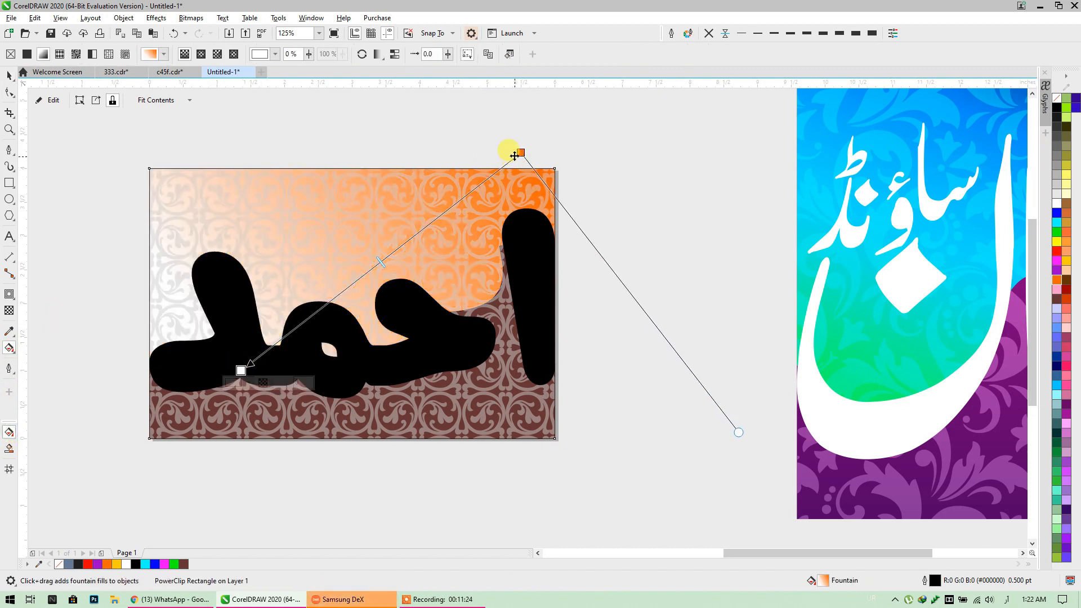
{"action": "left_click_drag", "start_coordinate": [520, 151], "coordinate": [502, 121]}
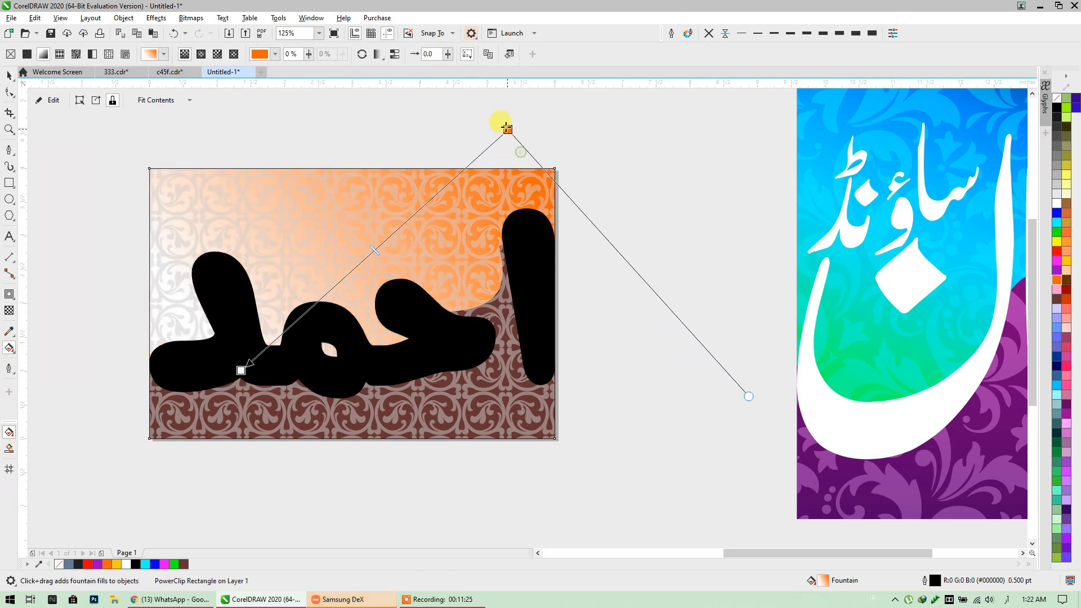
{"action": "double_click", "coordinate": [327, 288]}
{"action": "double_click", "coordinate": [410, 208]}
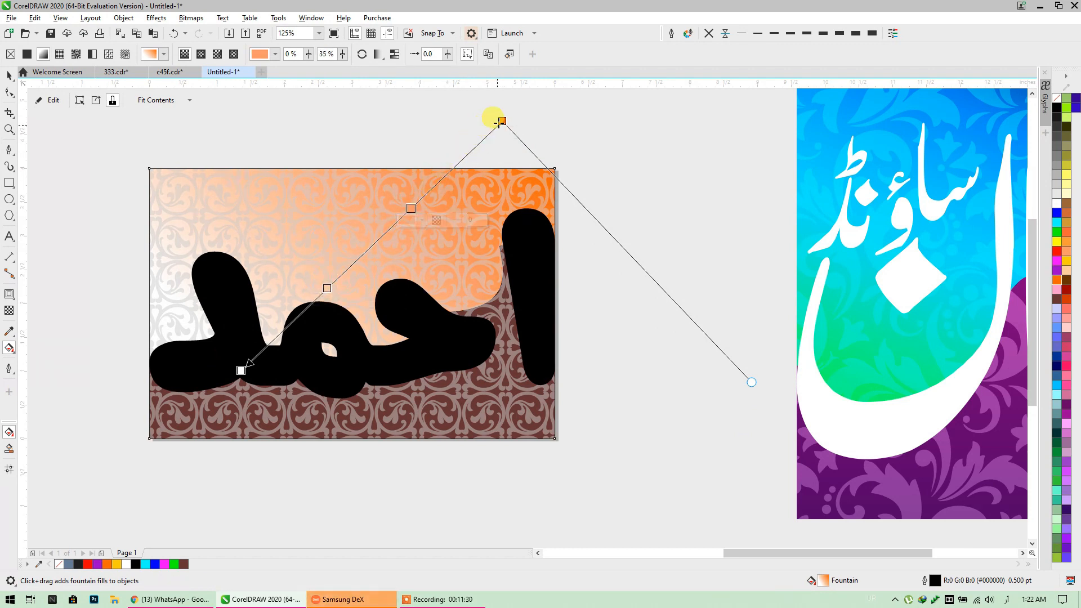
Colour the four fountain fill nodes dark blue, blue, cyan and green, running from the upper-right start to the lower-left end.
{"action": "scroll", "coordinate": [324, 242], "scroll_direction": "up", "scroll_amount": 3}
{"action": "scroll", "coordinate": [324, 242], "scroll_direction": "right", "scroll_amount": 3}
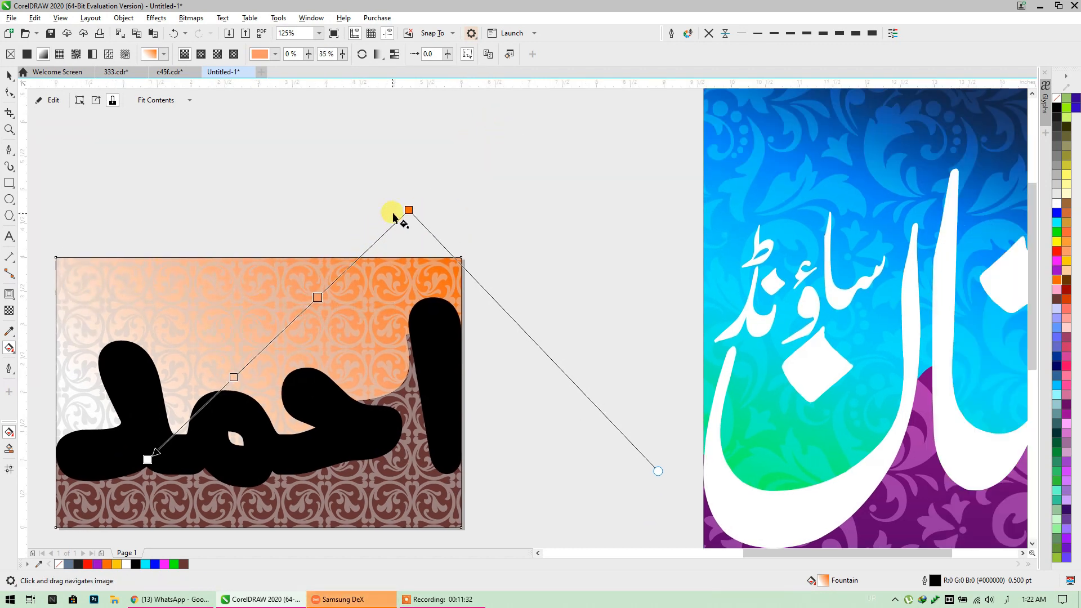
{"action": "left_click", "coordinate": [408, 209]}
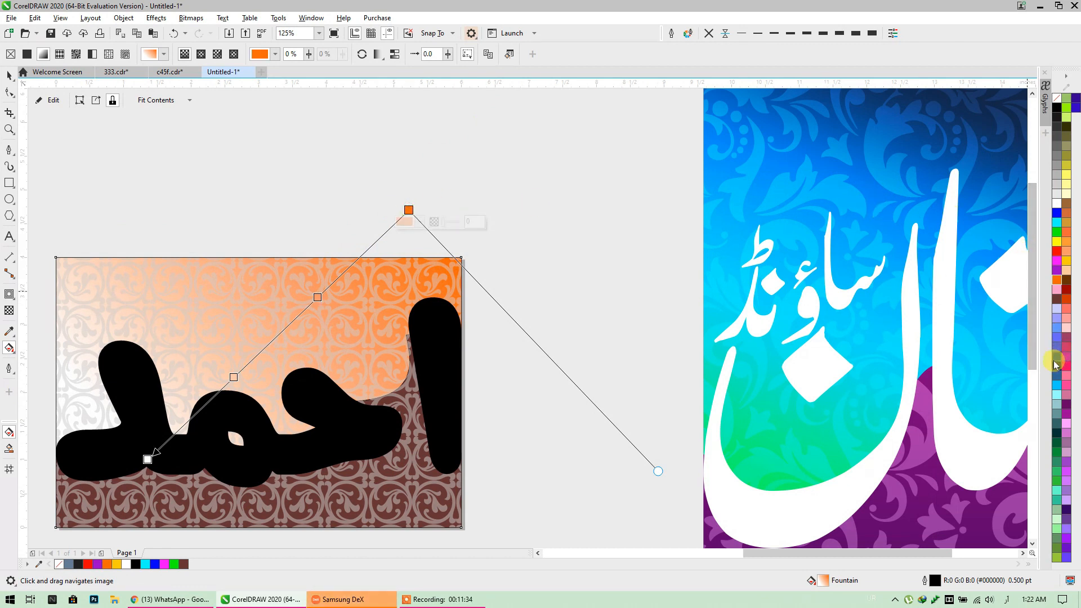
{"action": "left_click", "coordinate": [1055, 364]}
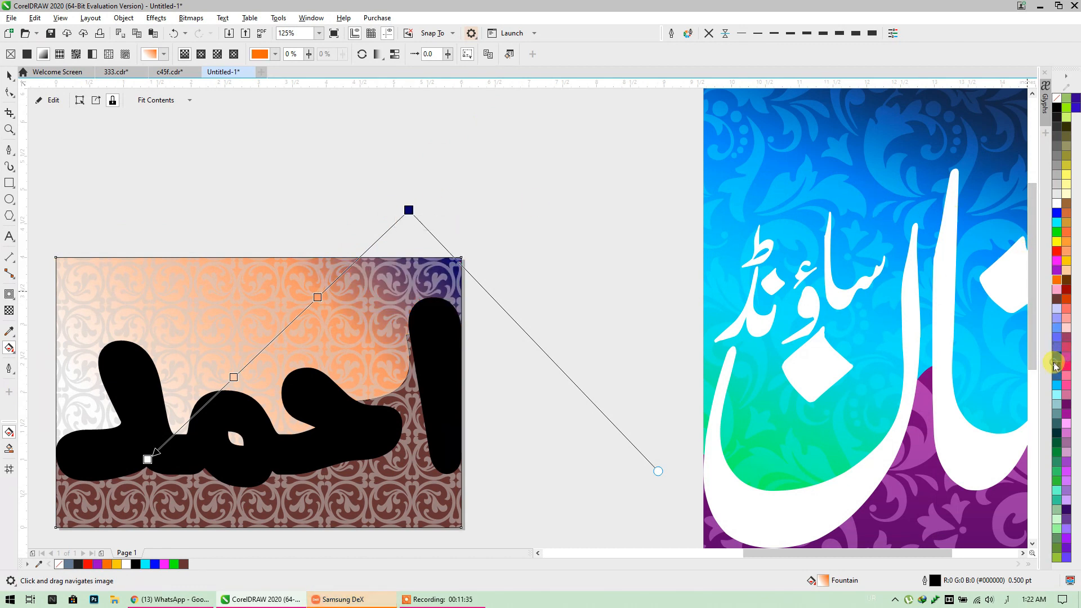
{"action": "double_click", "coordinate": [317, 298]}
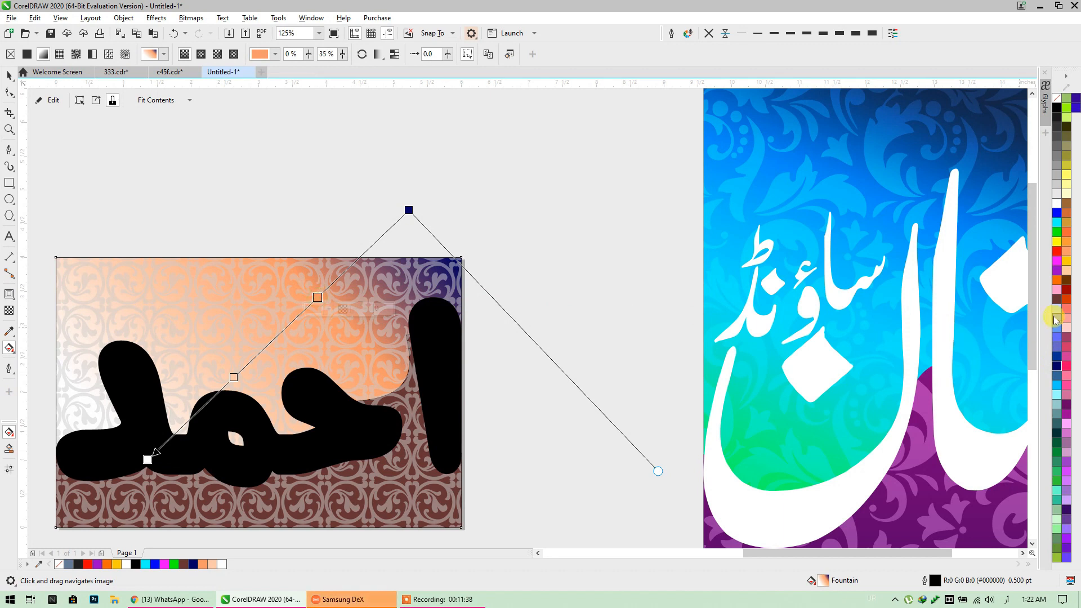
{"action": "left_click", "coordinate": [1057, 213]}
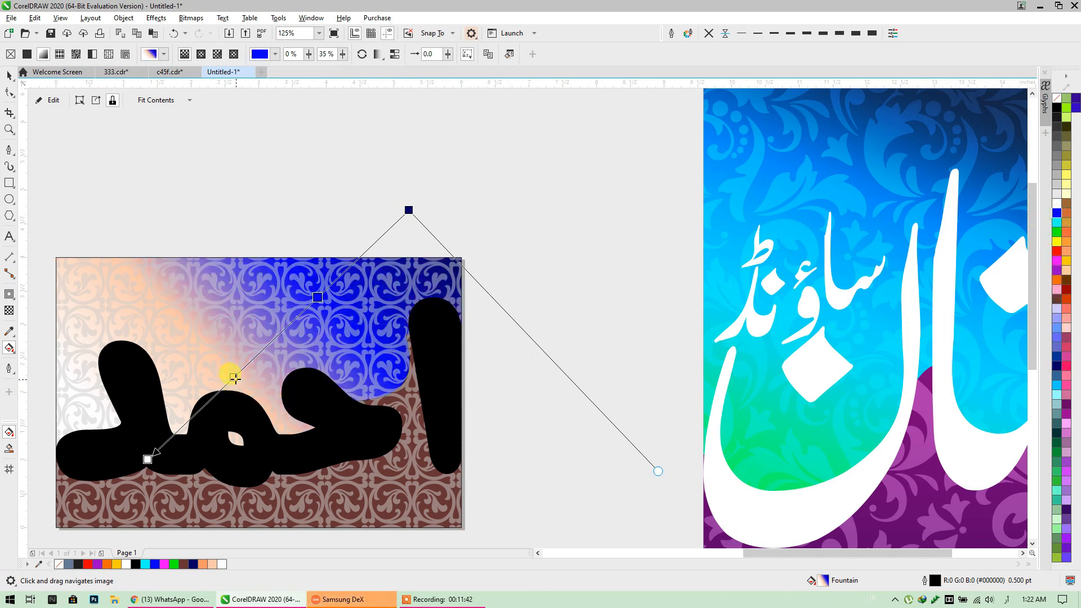
{"action": "left_click", "coordinate": [233, 378]}
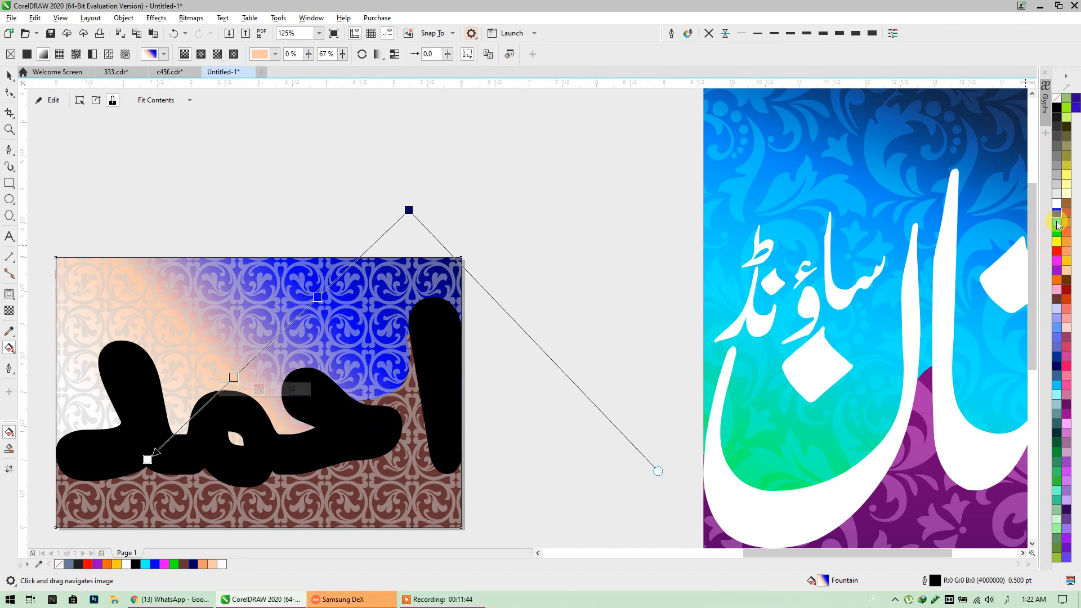
{"action": "left_click", "coordinate": [1057, 223]}
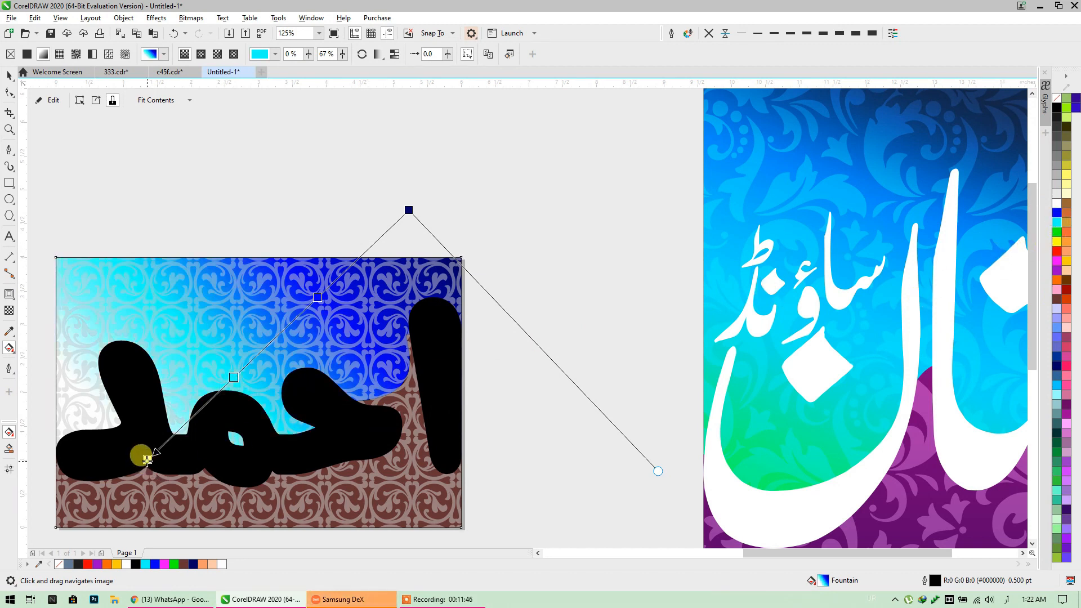
{"action": "left_click", "coordinate": [147, 459]}
{"action": "left_click", "coordinate": [1057, 232]}
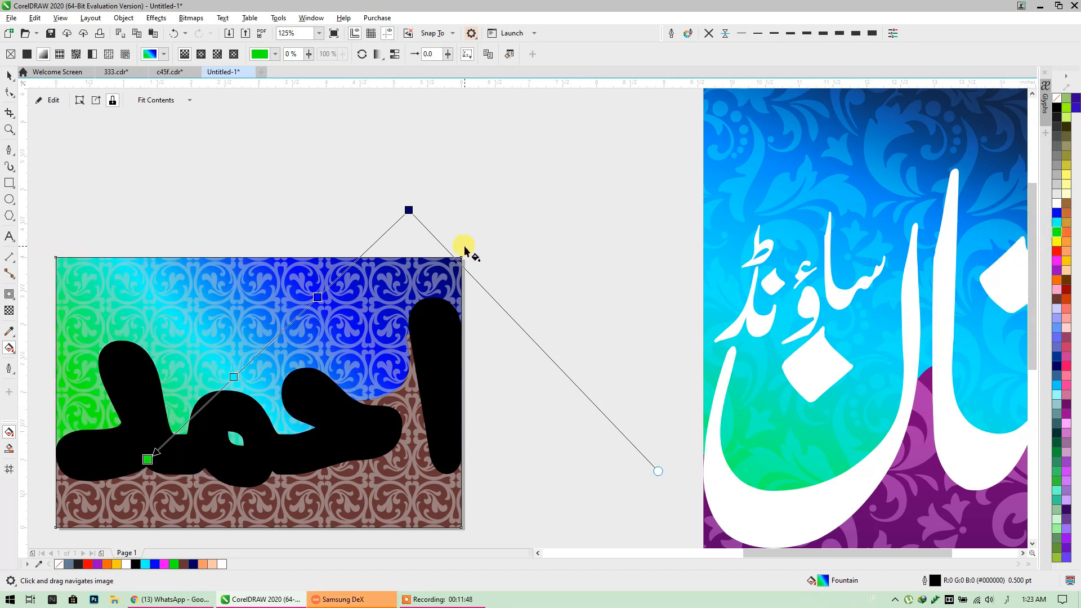
Reposition the fountain fill's start and end nodes to spread the blues across the rectangle, and recolour the cyan node sky blue.
{"action": "left_click_drag", "start_coordinate": [407, 210], "coordinate": [309, 277]}
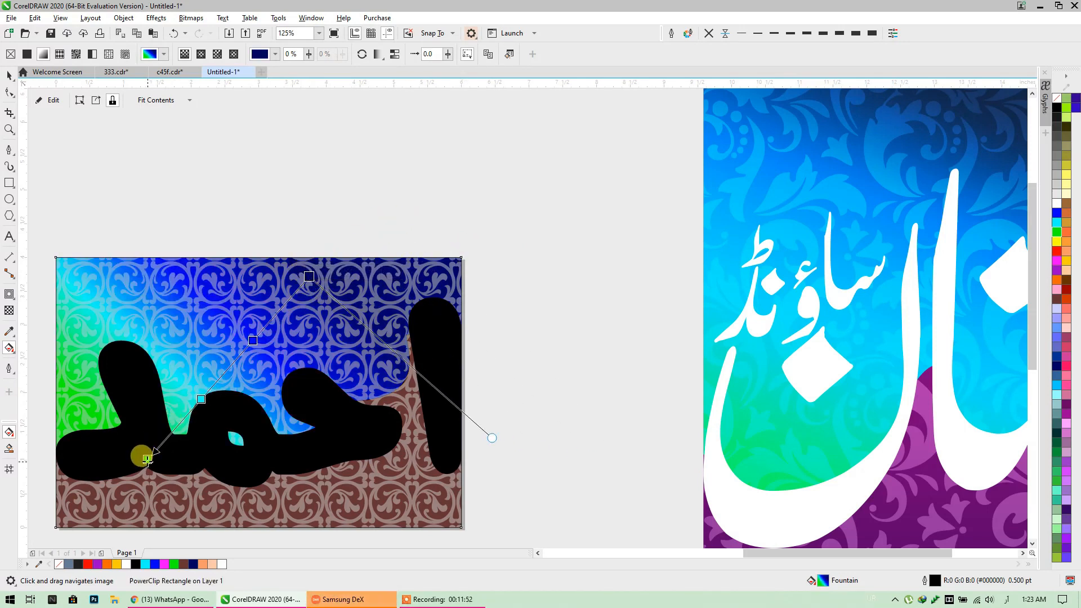
{"action": "left_click_drag", "start_coordinate": [148, 458], "coordinate": [78, 499]}
{"action": "left_click", "coordinate": [154, 426]}
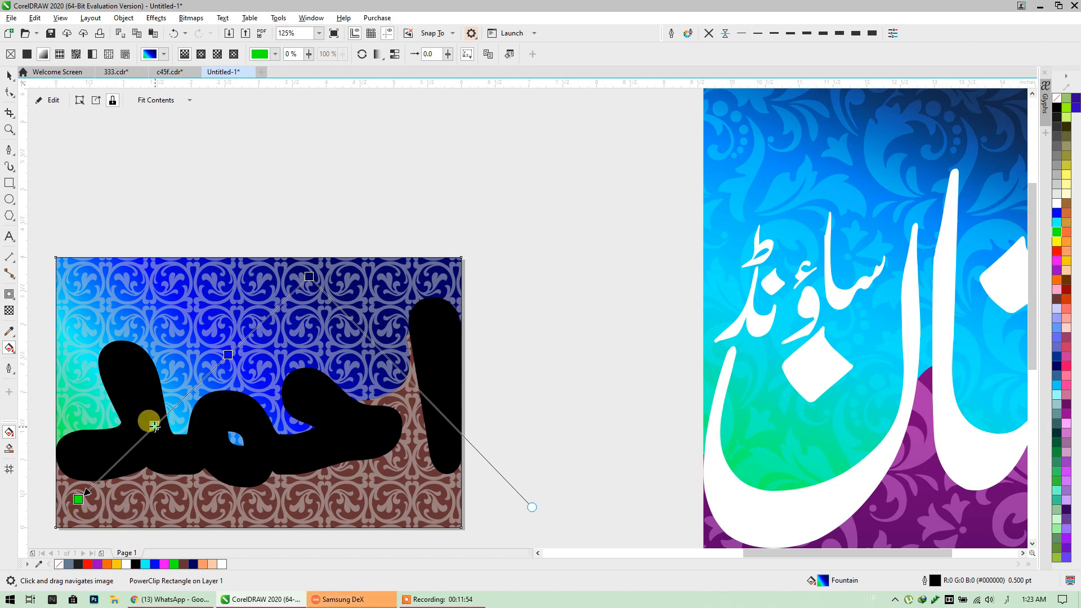
{"action": "left_click", "coordinate": [1057, 384]}
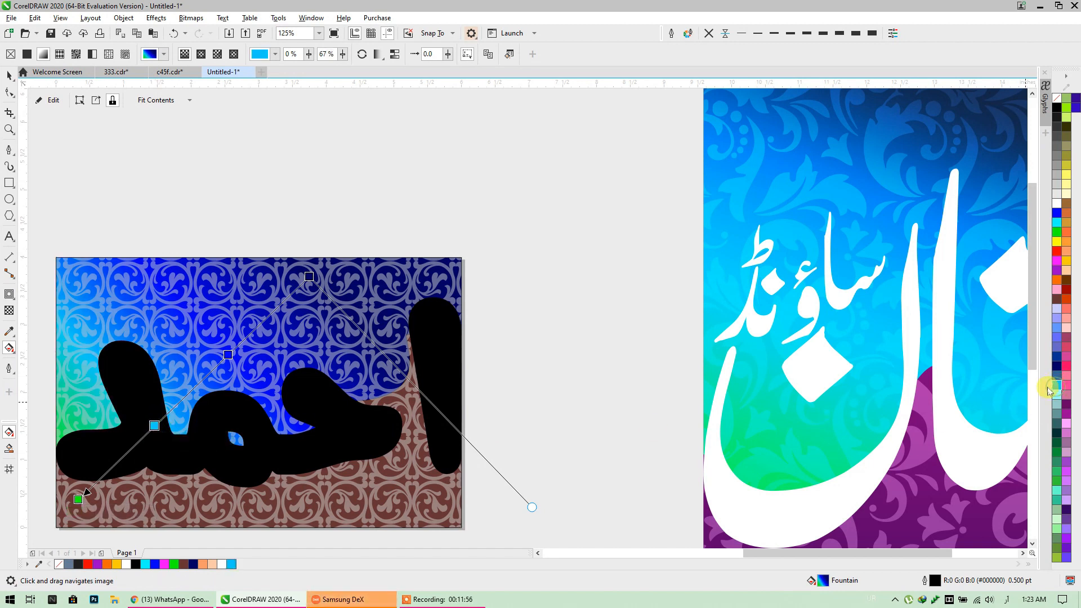
{"action": "left_click_drag", "start_coordinate": [309, 276], "coordinate": [340, 261]}
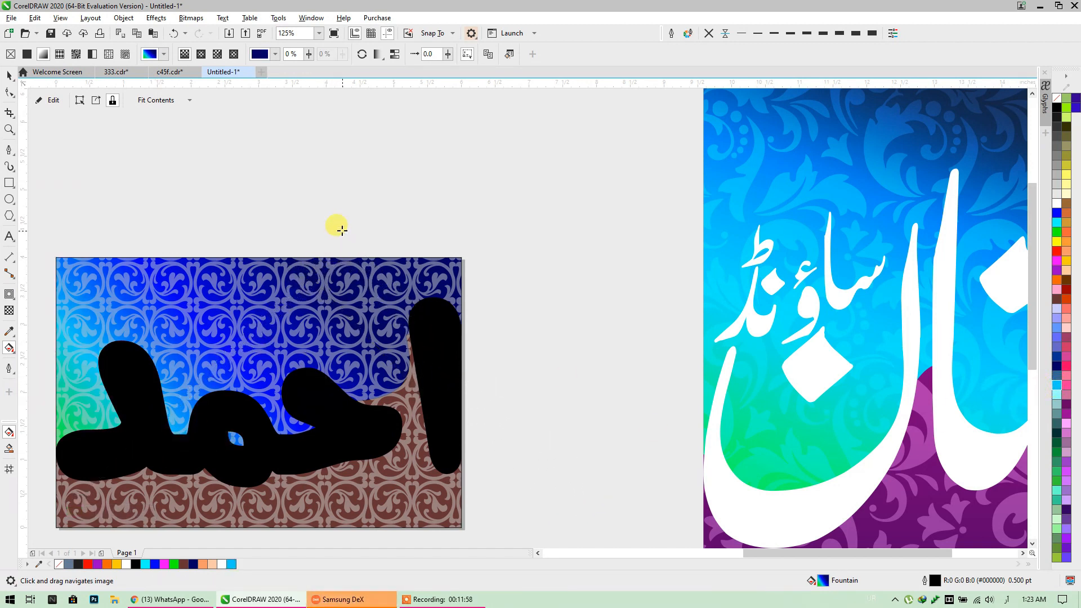
{"action": "scroll", "coordinate": [336, 230], "scroll_direction": "down", "scroll_amount": 2}
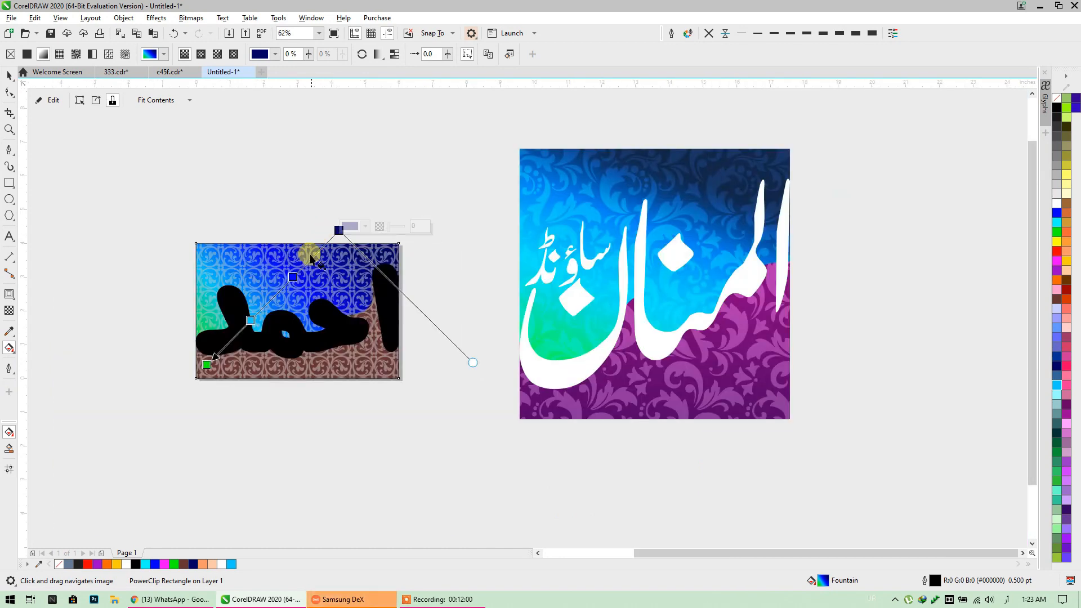
Open the contents of the patterned PowerClip rectangle for editing.
{"action": "left_click", "coordinate": [9, 75]}
{"action": "left_click", "coordinate": [290, 357]}
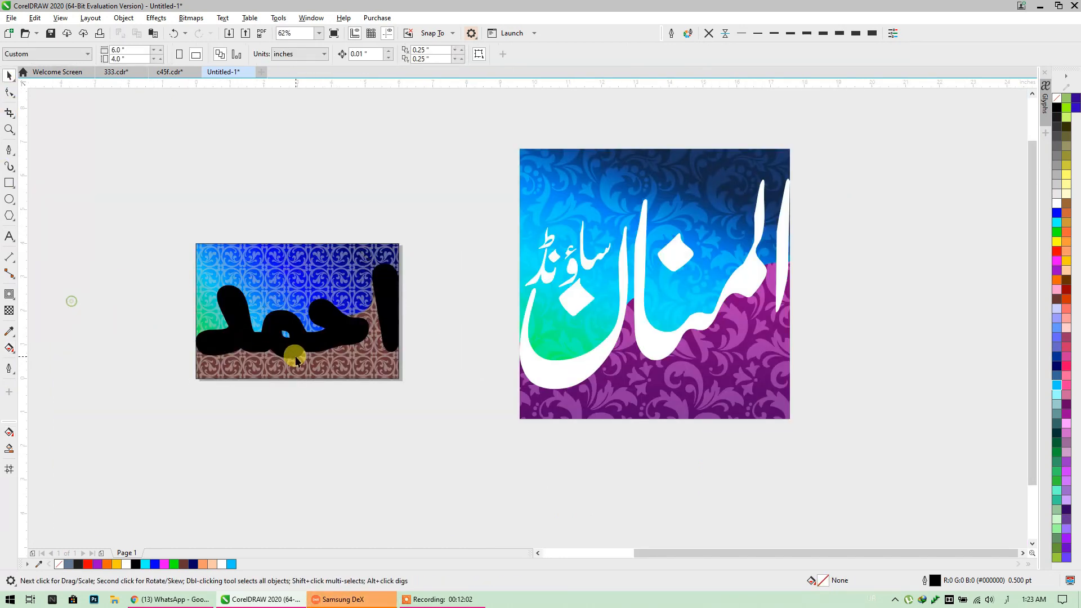
{"action": "double_click", "coordinate": [287, 370]}
{"action": "left_click", "coordinate": [288, 370]}
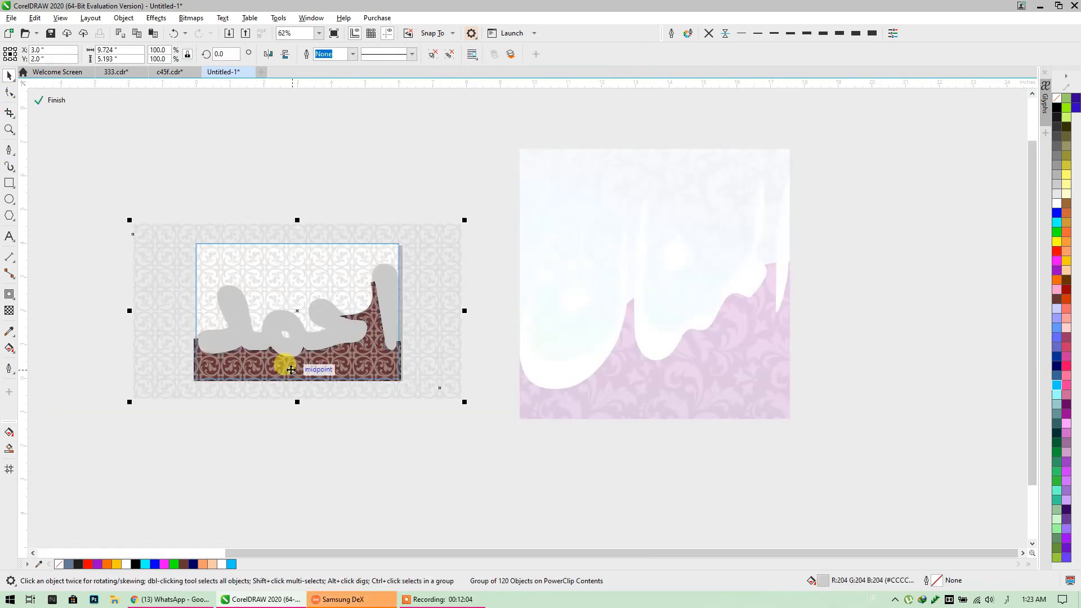
{"action": "scroll", "coordinate": [290, 370], "scroll_direction": "up", "scroll_amount": 2}
{"action": "left_click", "coordinate": [10, 349]}
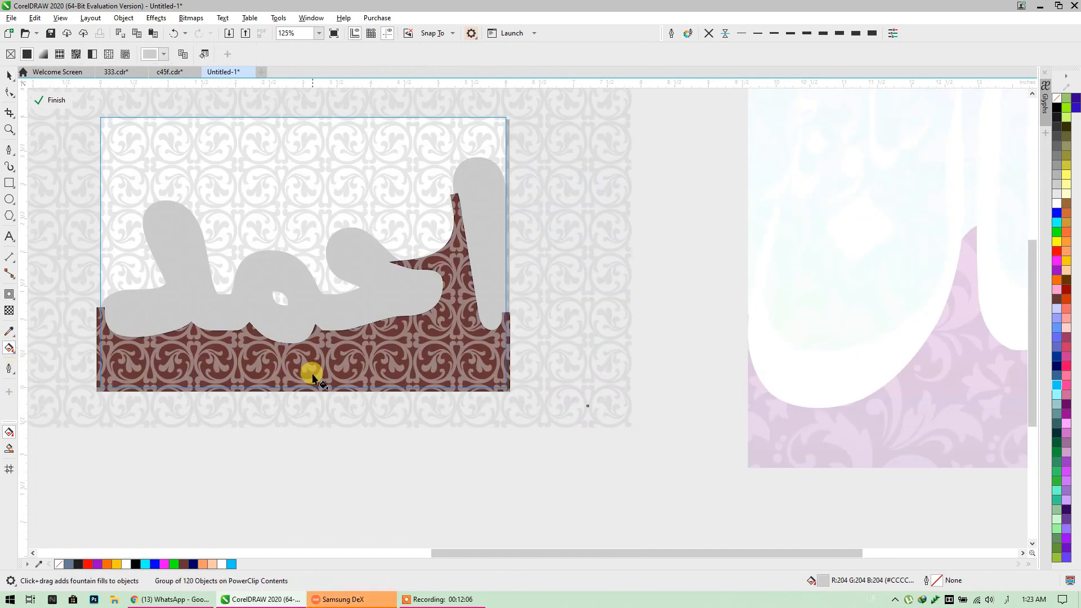
{"action": "left_click_drag", "start_coordinate": [338, 405], "coordinate": [324, 193]}
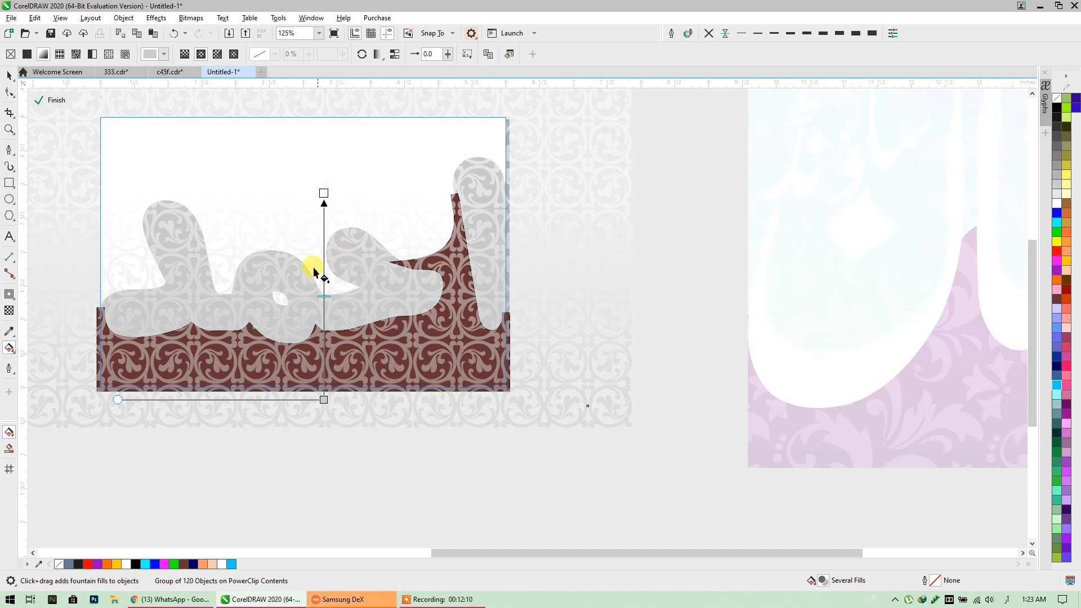
{"action": "left_click", "coordinate": [9, 75]}
{"action": "key", "text": "ctrl+z"}
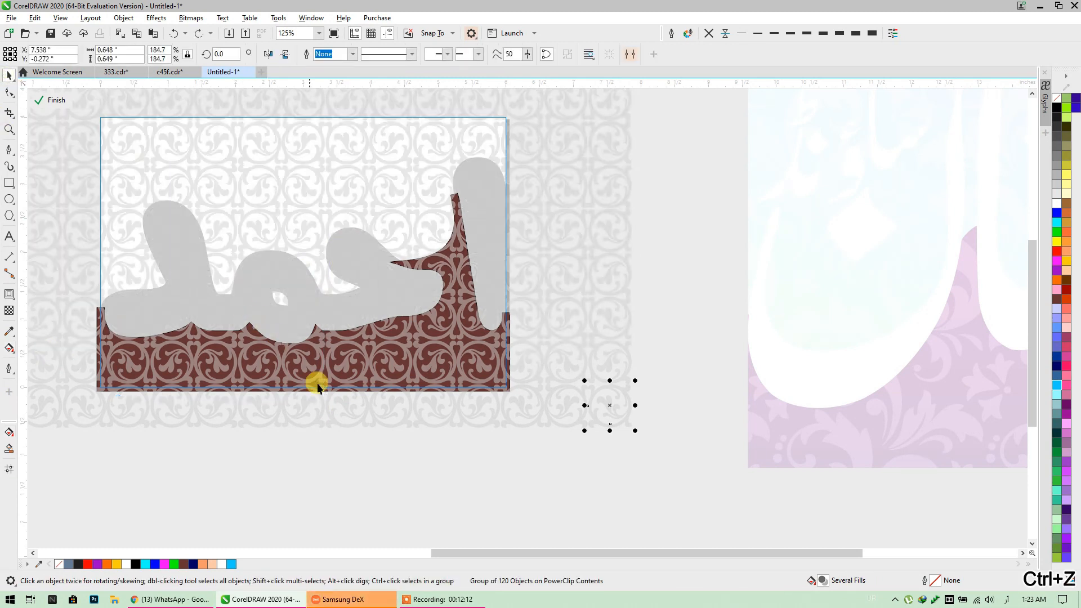
Give the dark brown contour shape a vertical fountain fill running from purple at its lower edge to magenta at the upper end.
{"action": "left_click", "coordinate": [440, 501]}
{"action": "left_click_drag", "start_coordinate": [83, 157], "coordinate": [69, 141]}
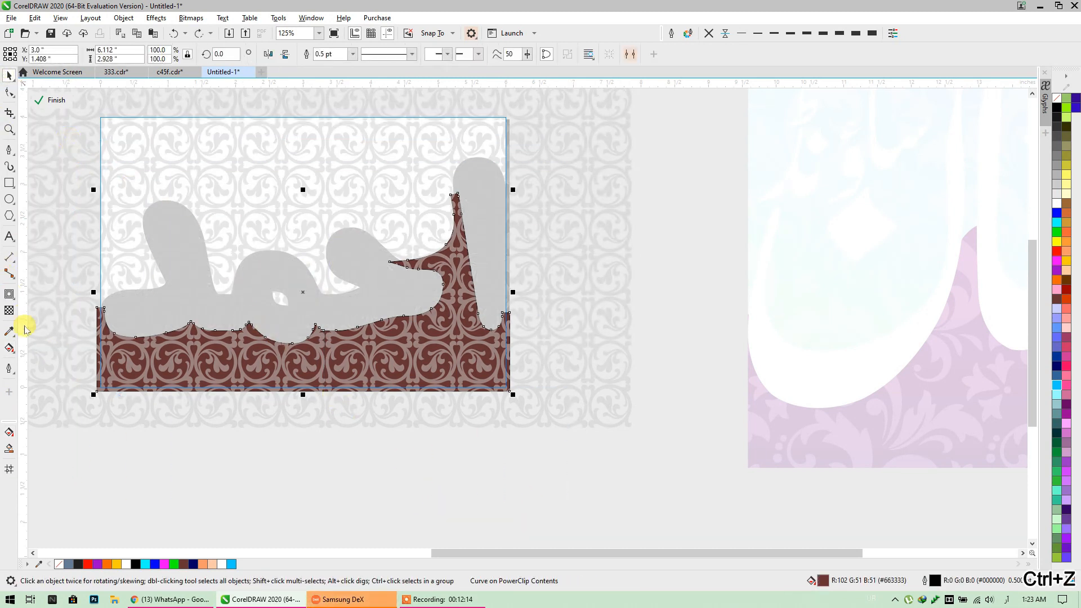
{"action": "left_click", "coordinate": [10, 348]}
{"action": "left_click_drag", "start_coordinate": [318, 397], "coordinate": [318, 176]}
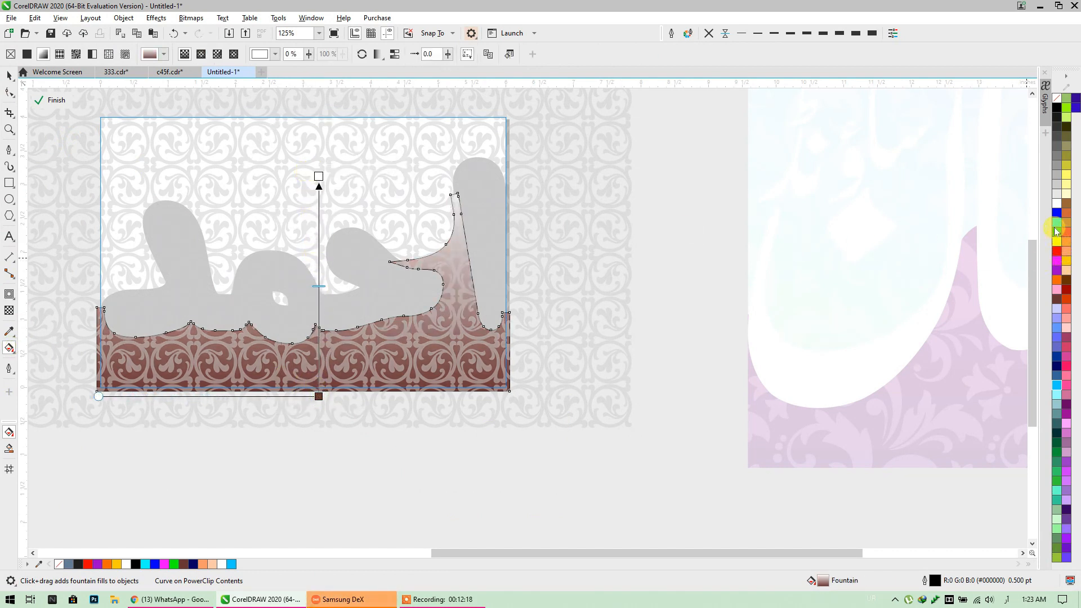
{"action": "left_click", "coordinate": [1058, 261]}
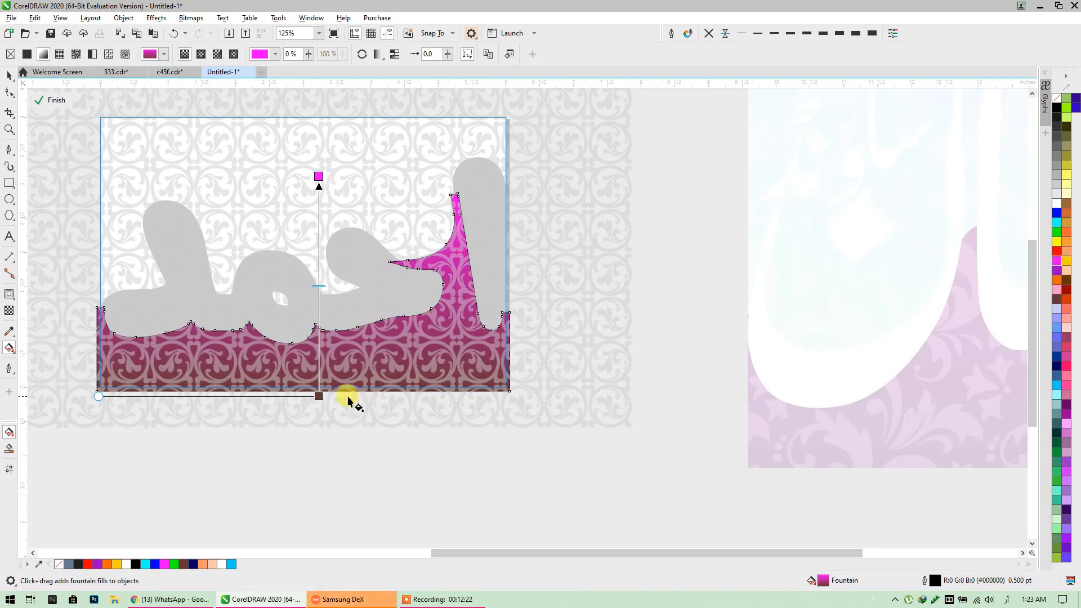
{"action": "left_click", "coordinate": [318, 397]}
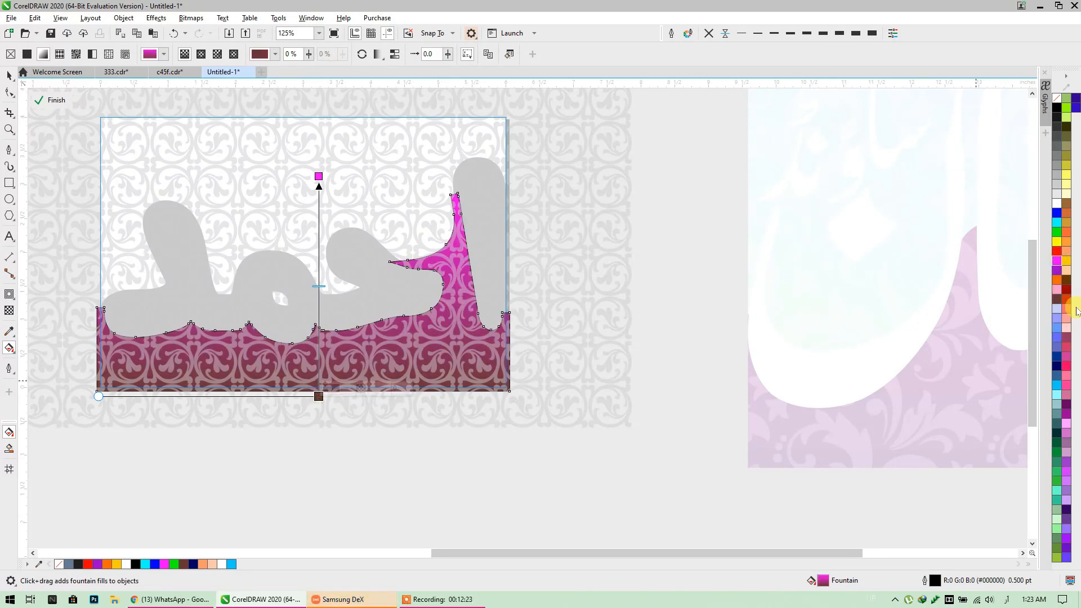
{"action": "left_click", "coordinate": [1057, 271]}
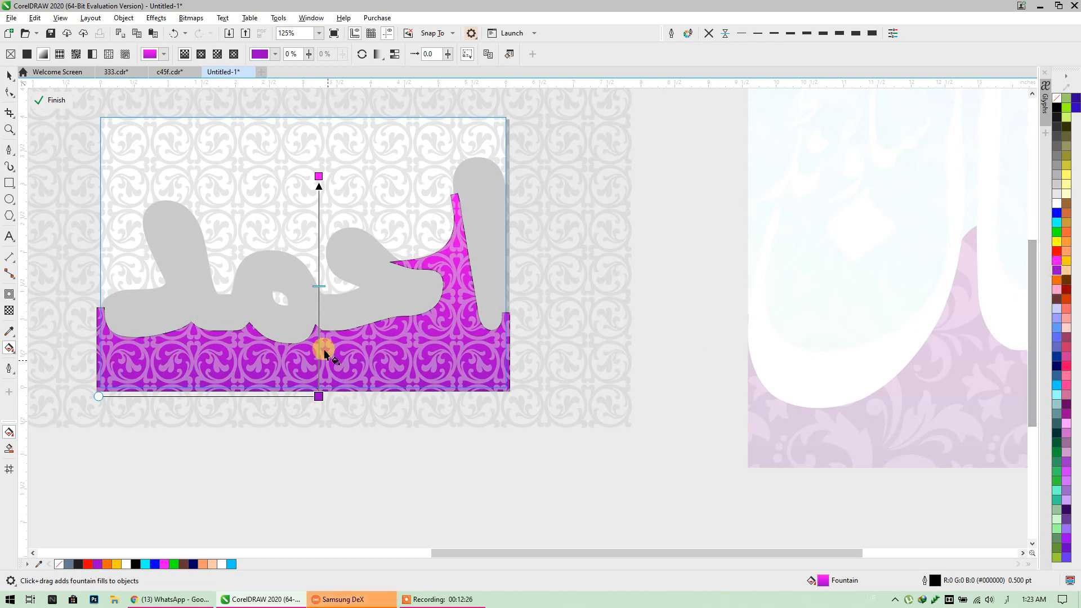
Shorten the contour shape's vertical fountain fill by lowering its magenta end and raising its purple end slightly.
{"action": "left_click_drag", "start_coordinate": [319, 176], "coordinate": [319, 271]}
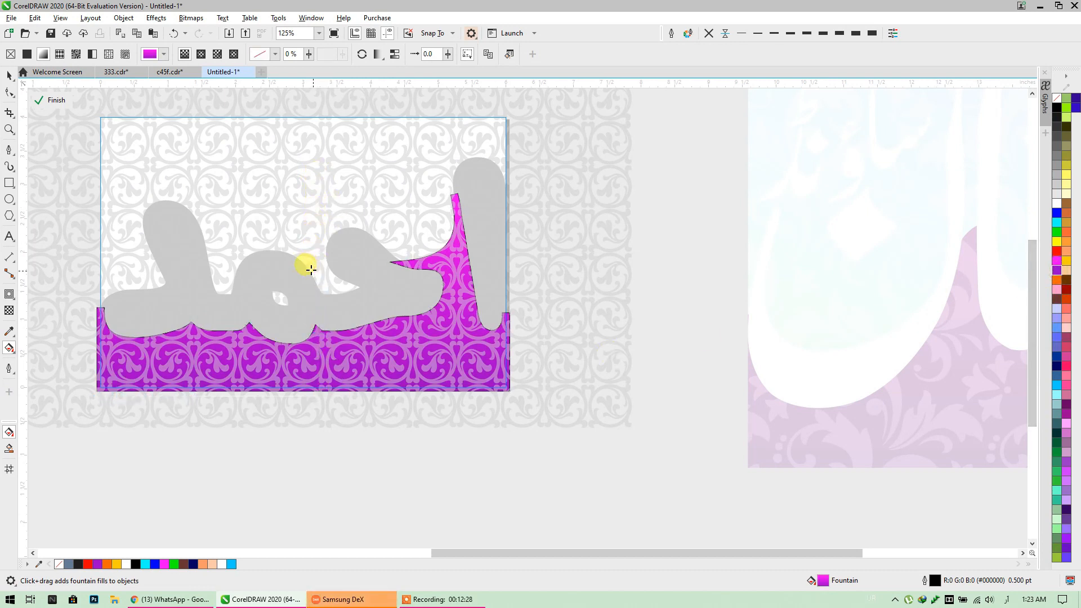
{"action": "left_click", "coordinate": [319, 397]}
{"action": "left_click_drag", "start_coordinate": [318, 397], "coordinate": [318, 387]}
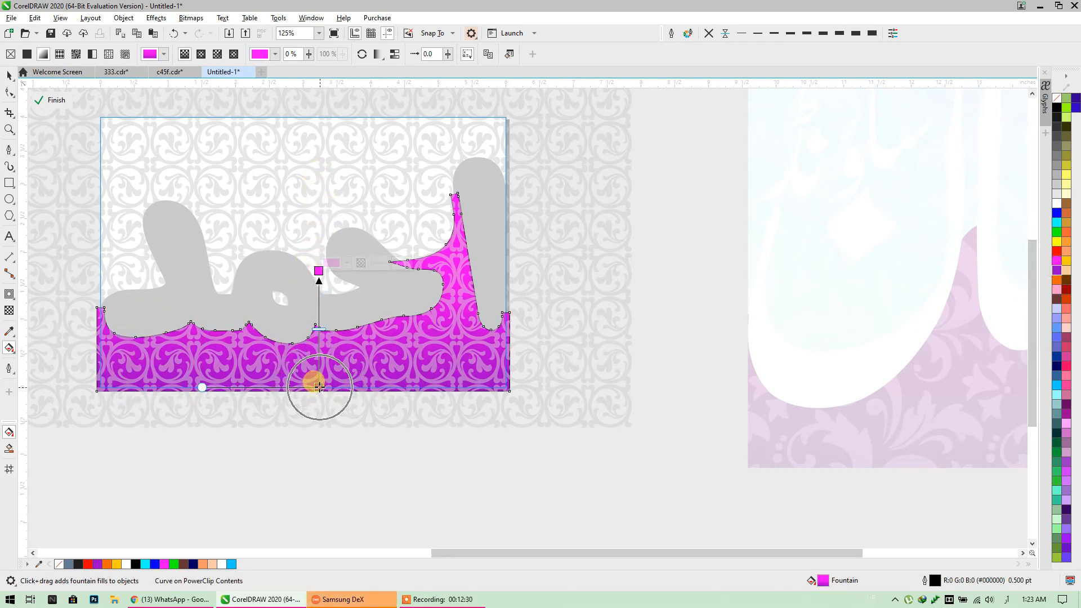
Darken the fountain fill's lower node to deep purple (#6A1987) and finish editing the PowerClip contents.
{"action": "left_click", "coordinate": [346, 381]}
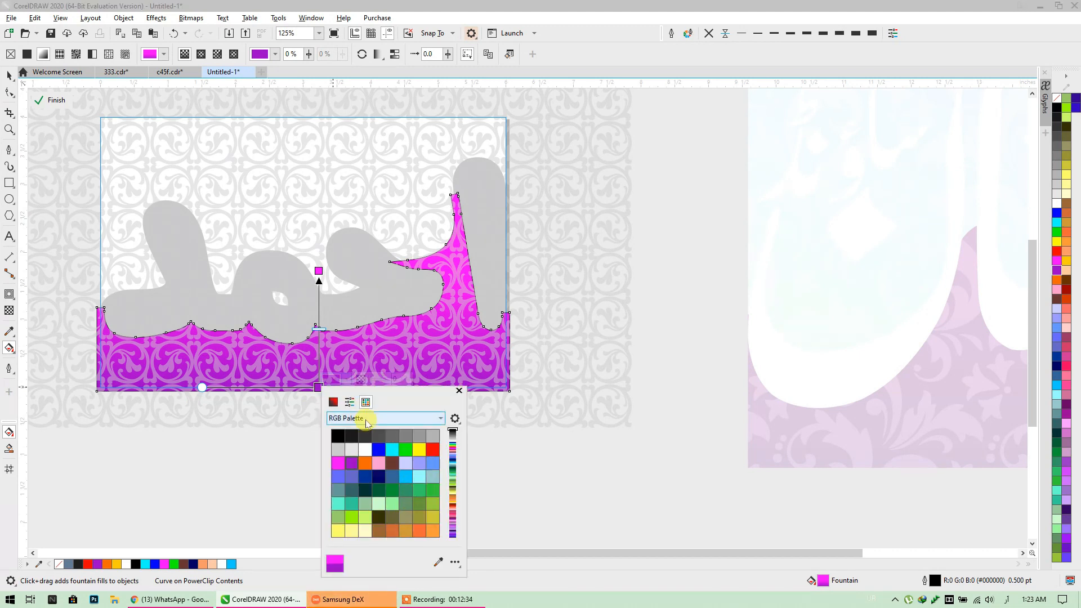
{"action": "left_click", "coordinate": [349, 403]}
{"action": "left_click", "coordinate": [335, 403]}
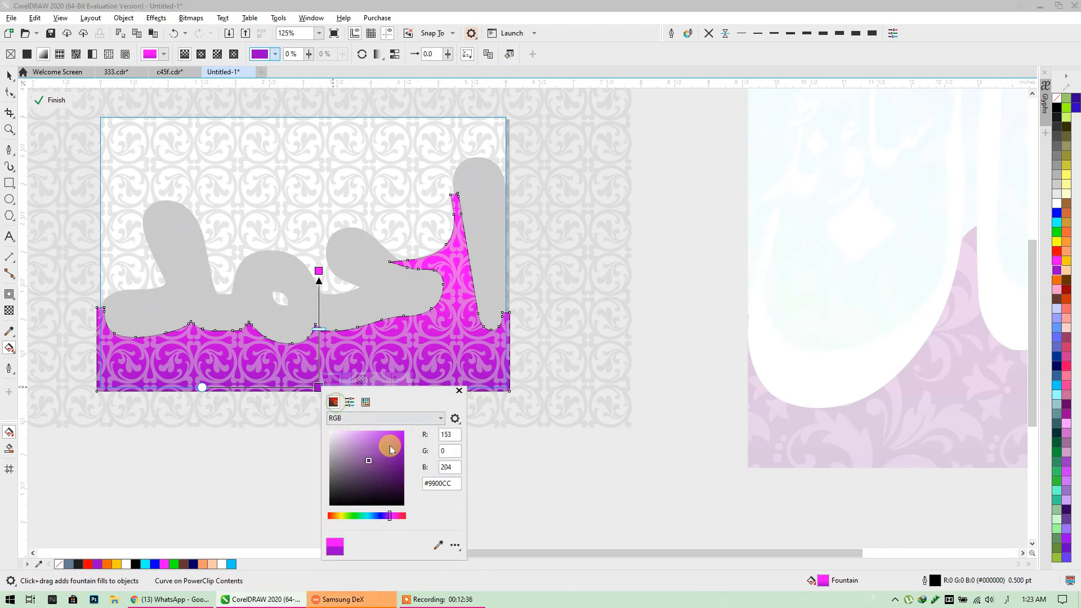
{"action": "left_click_drag", "start_coordinate": [370, 462], "coordinate": [391, 467]}
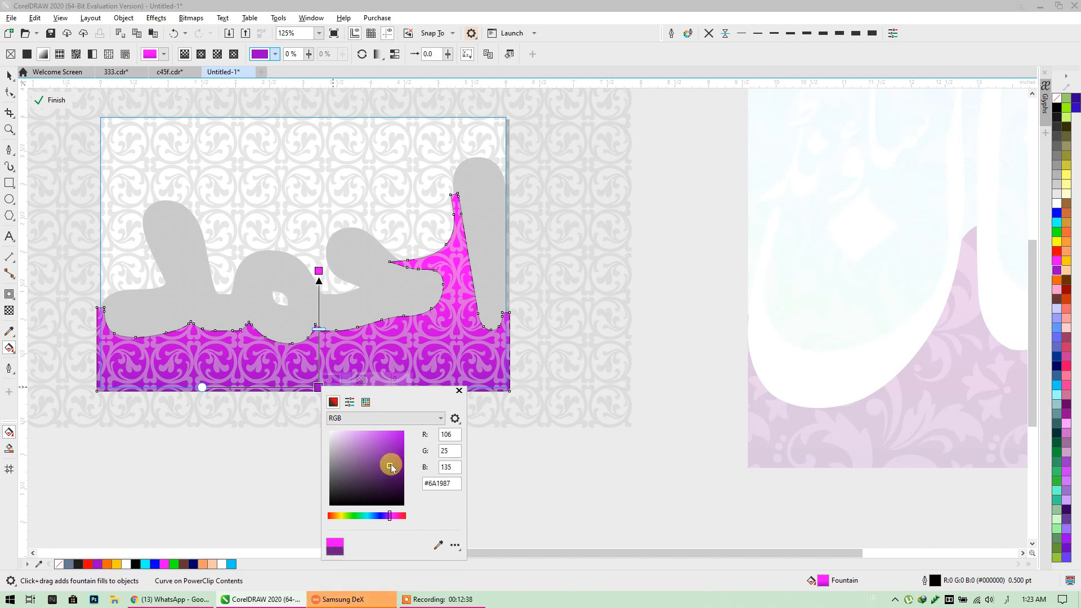
{"action": "left_click", "coordinate": [459, 391]}
{"action": "left_click", "coordinate": [9, 75]}
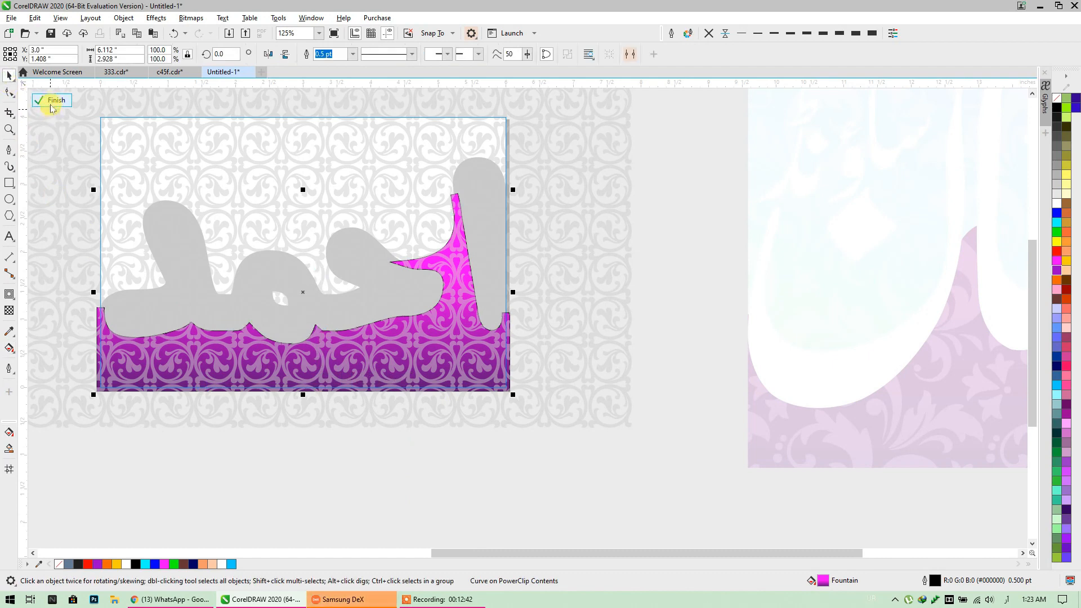
{"action": "left_click", "coordinate": [52, 106]}
{"action": "left_click", "coordinate": [398, 491]}
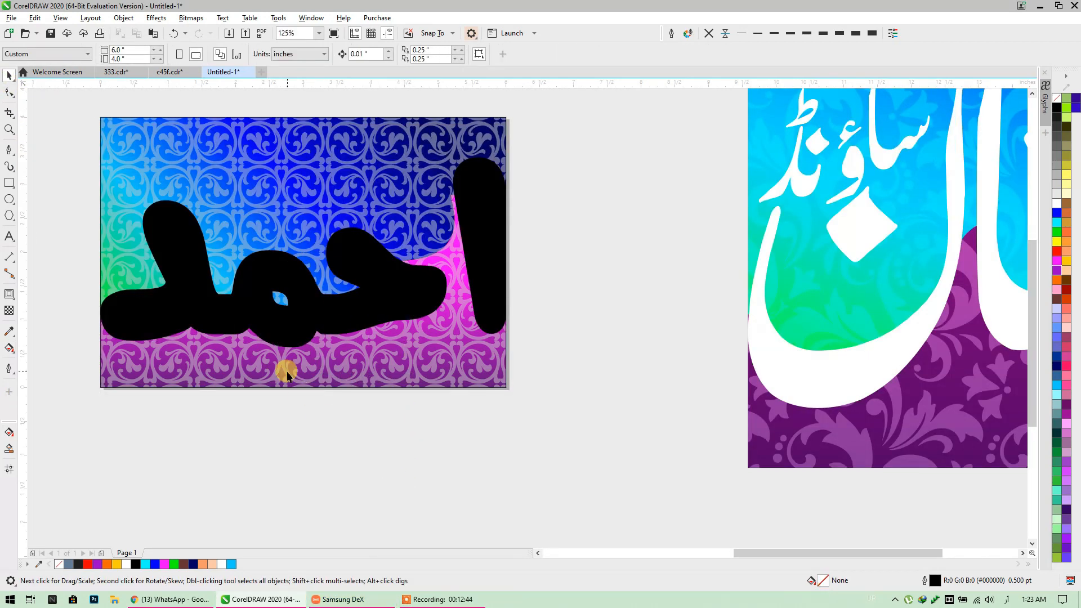
Recolour the scroll pattern inside the PowerClip rectangle to pale yellow (RGB 255, 255, 204) and finish editing the contents.
{"action": "left_click", "coordinate": [385, 352]}
{"action": "double_click", "coordinate": [375, 261]}
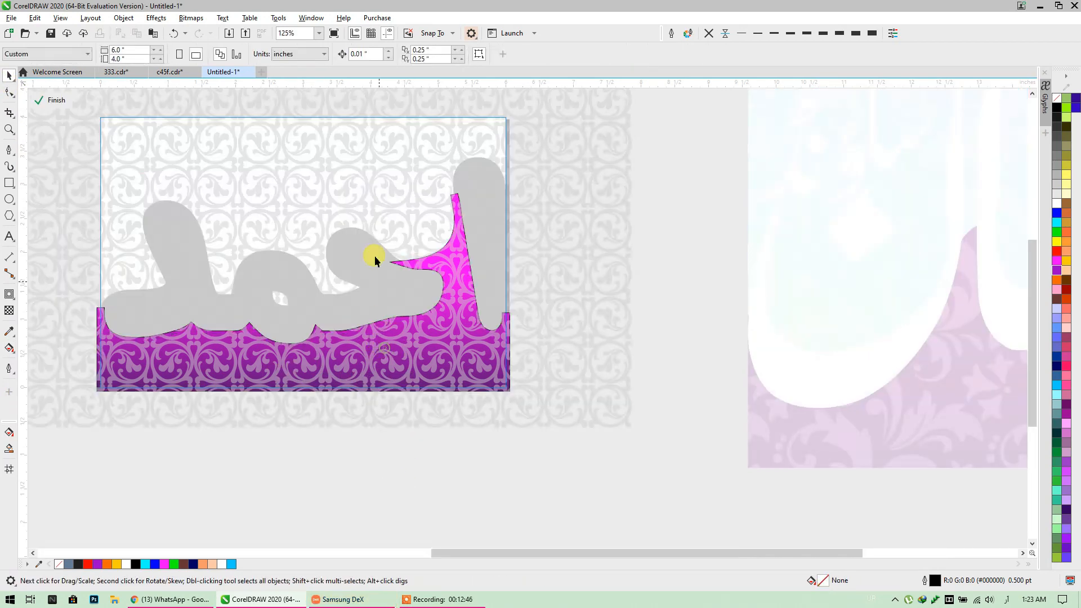
{"action": "left_click", "coordinate": [373, 194]}
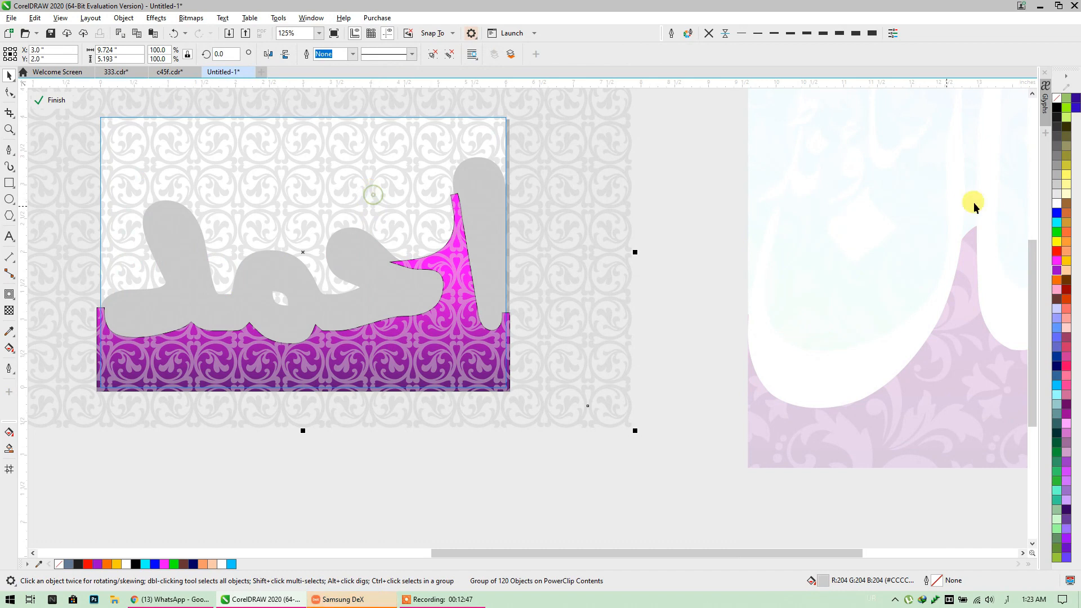
{"action": "left_click", "coordinate": [1057, 107]}
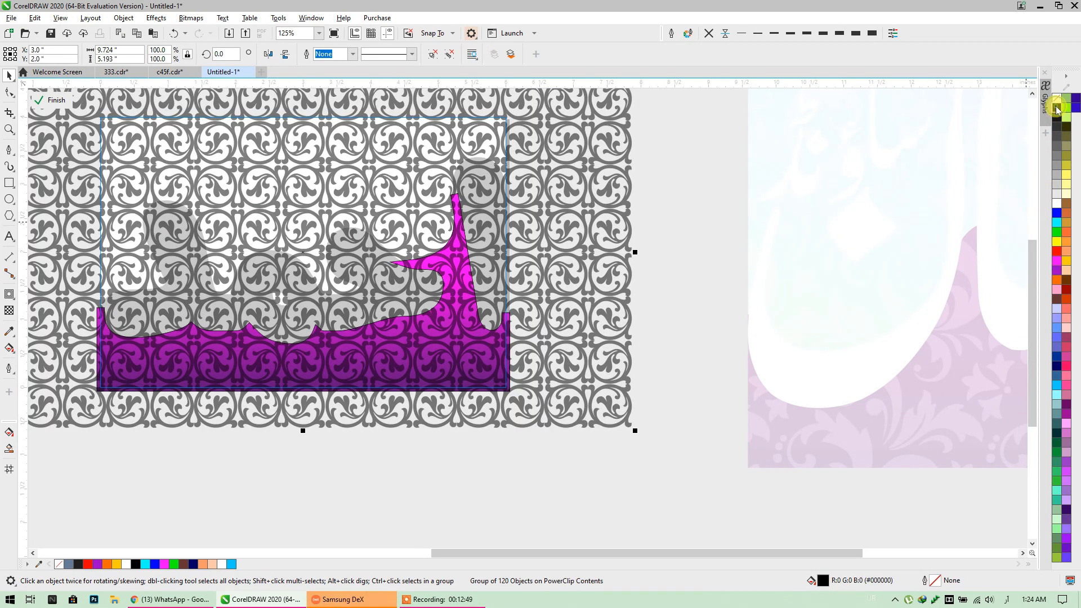
{"action": "left_click", "coordinate": [1057, 205]}
{"action": "left_click", "coordinate": [1057, 193]}
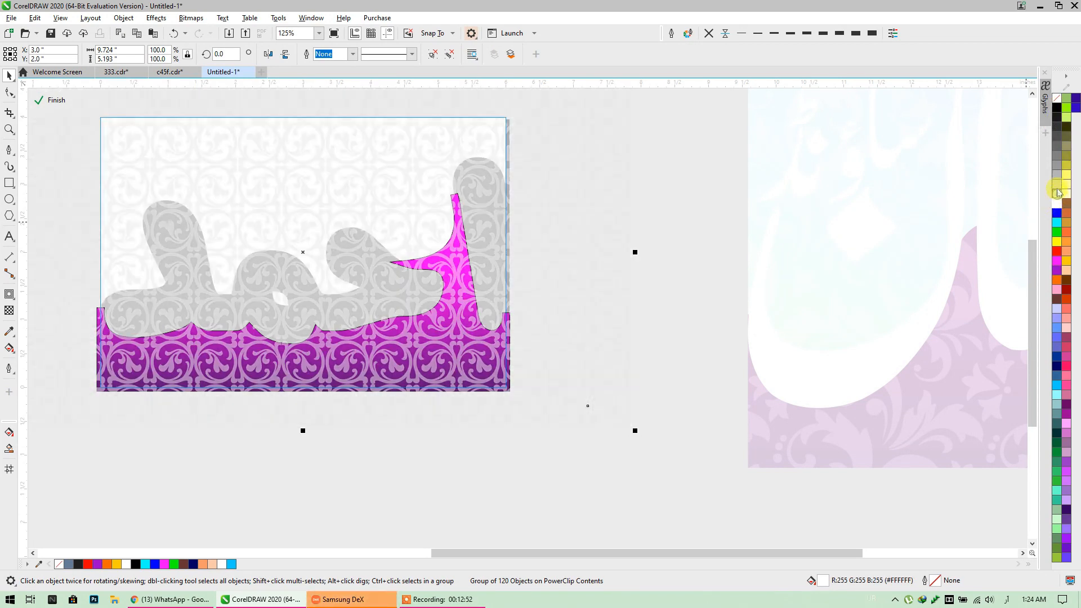
{"action": "left_click", "coordinate": [1067, 196]}
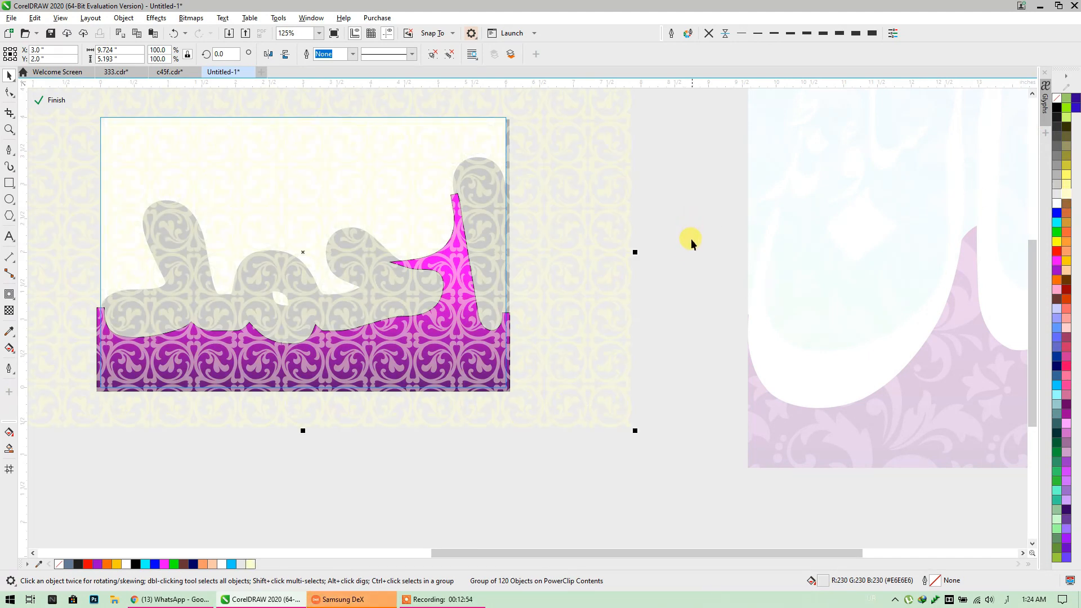
{"action": "left_click", "coordinate": [691, 255]}
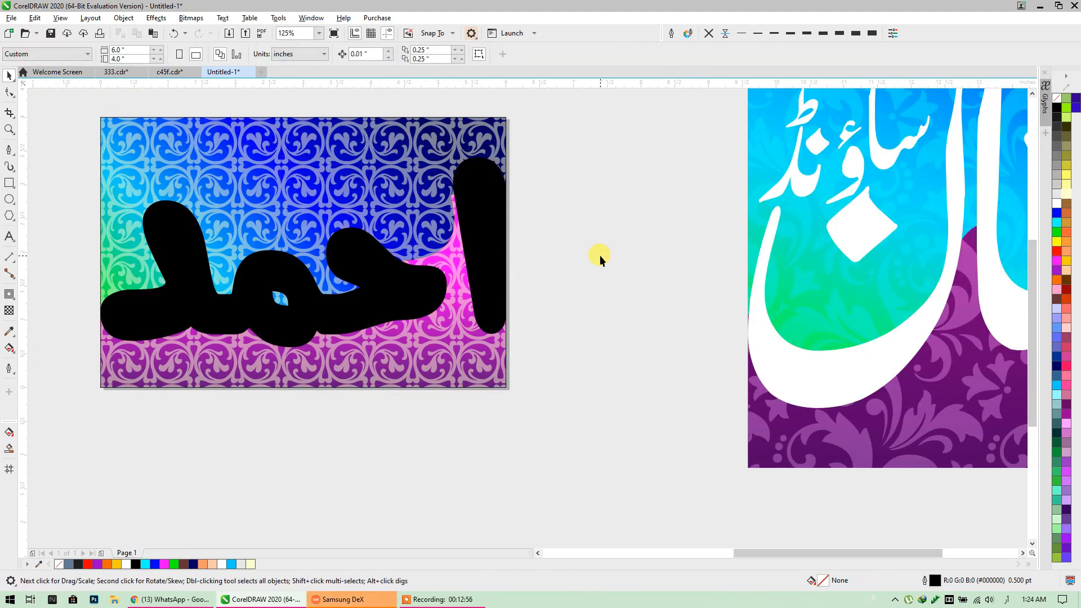
Reopen the PowerClip contents, try rotating the scroll pattern about 13.2°, and undo the rotation.
{"action": "left_click", "coordinate": [386, 202]}
{"action": "double_click", "coordinate": [385, 198]}
{"action": "left_click", "coordinate": [493, 277]}
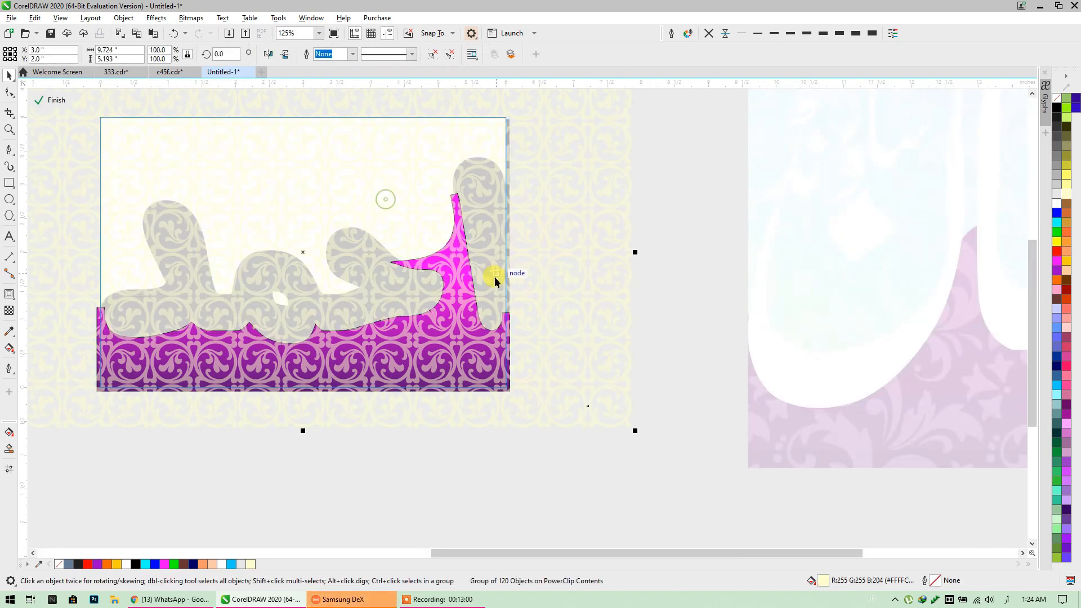
{"action": "scroll", "coordinate": [493, 277], "scroll_direction": "down", "scroll_amount": 2}
{"action": "left_click", "coordinate": [532, 354]}
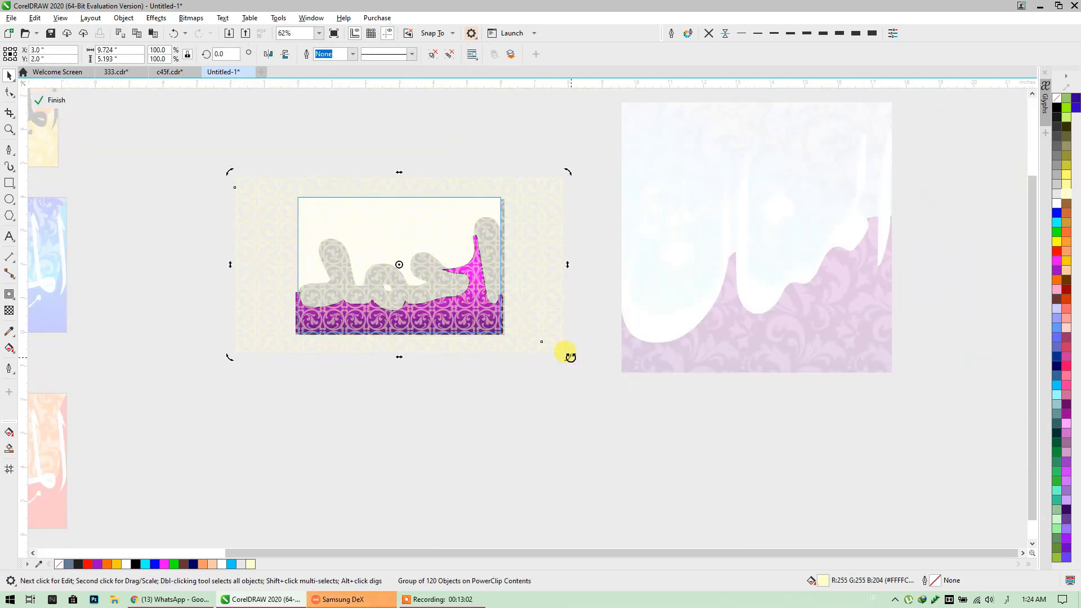
{"action": "left_click_drag", "start_coordinate": [571, 356], "coordinate": [592, 317]}
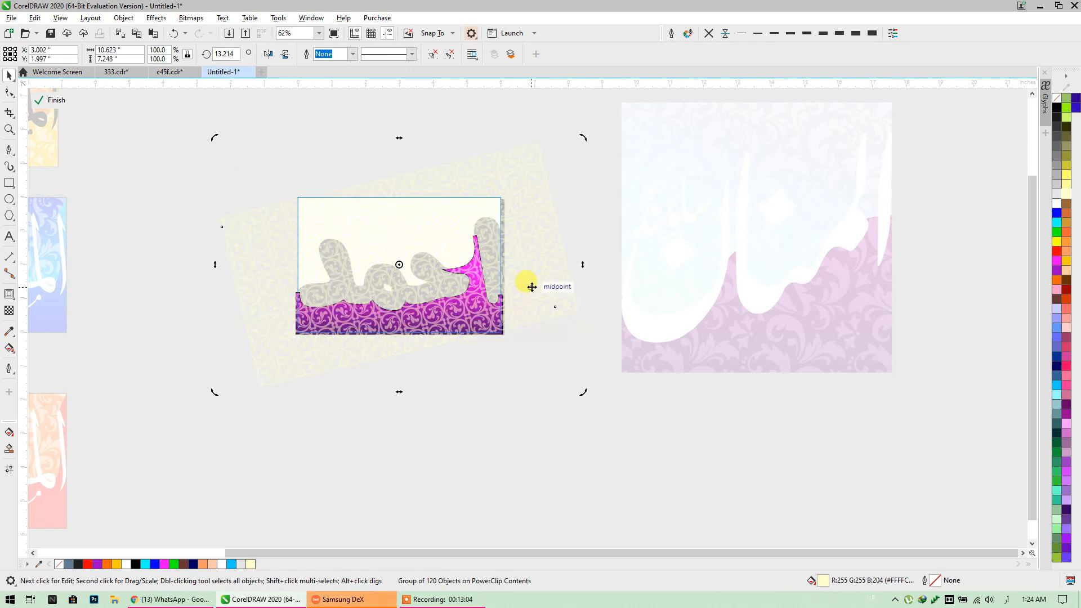
{"action": "key", "text": "ctrl+z"}
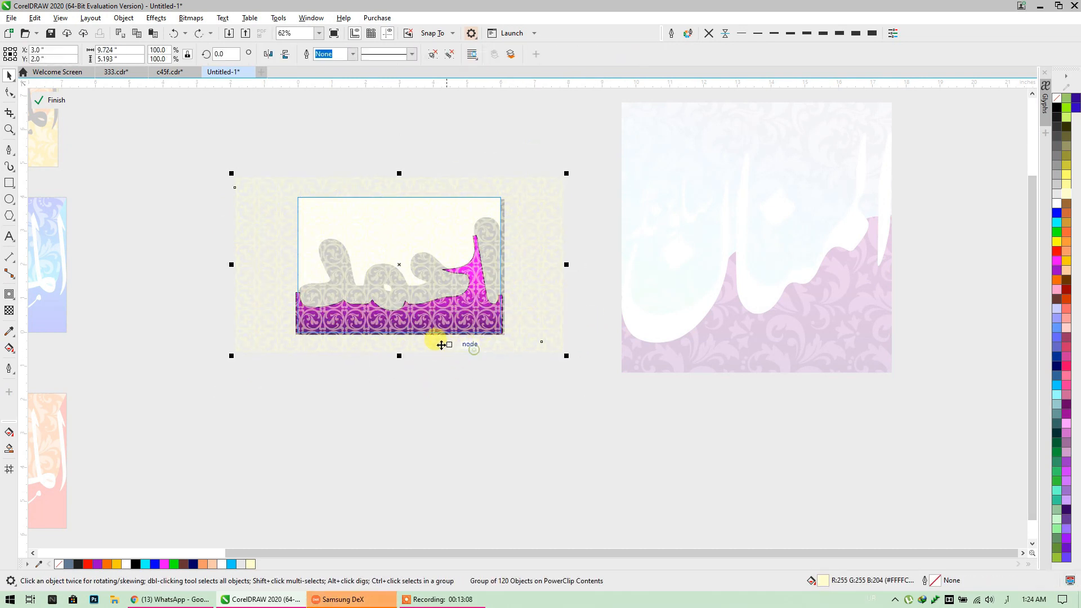
Stretch the scroll pattern to about 120.7% height, rotate it about 16.9°, and finish editing the PowerClip contents.
{"action": "left_click_drag", "start_coordinate": [401, 360], "coordinate": [397, 375]}
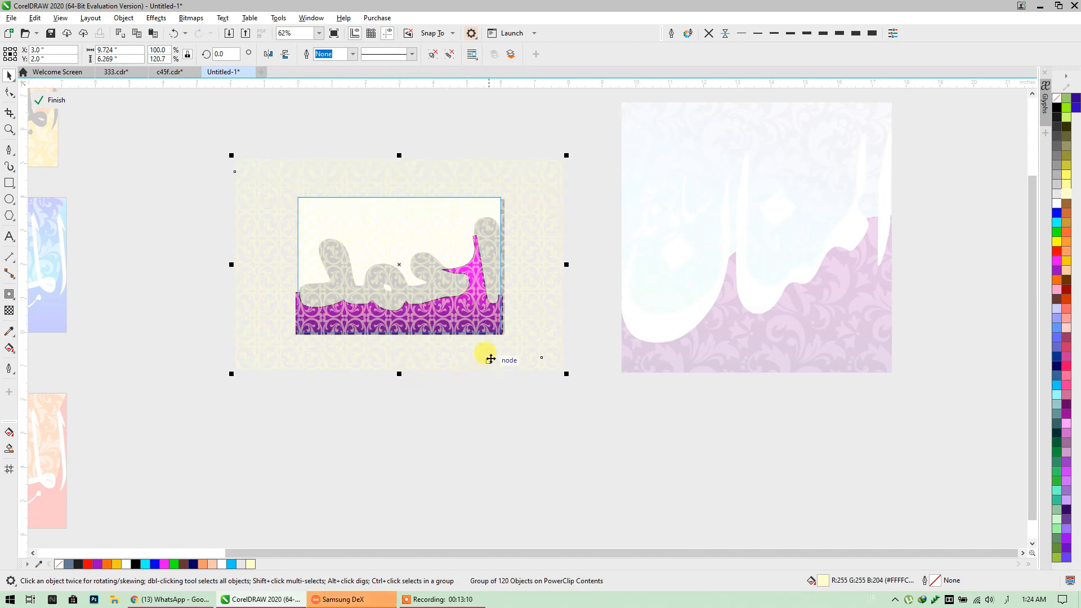
{"action": "left_click", "coordinate": [490, 356]}
{"action": "left_click_drag", "start_coordinate": [565, 371], "coordinate": [599, 325]}
{"action": "key", "text": "Escape"}
{"action": "left_click", "coordinate": [507, 394]}
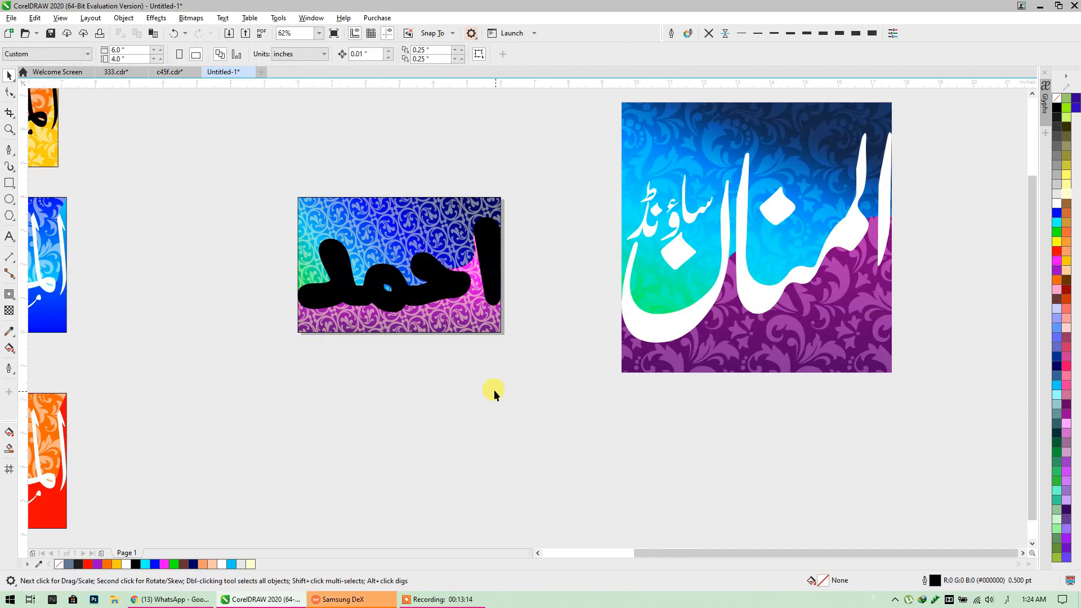
Remove the outline from the magenta-purple contour shape inside the PowerClip and finish editing the contents.
{"action": "scroll", "coordinate": [448, 307], "scroll_direction": "up", "scroll_amount": 2}
{"action": "left_click_drag", "start_coordinate": [449, 306], "coordinate": [495, 379]}
{"action": "left_click", "coordinate": [543, 338], "text": "ctrl"}
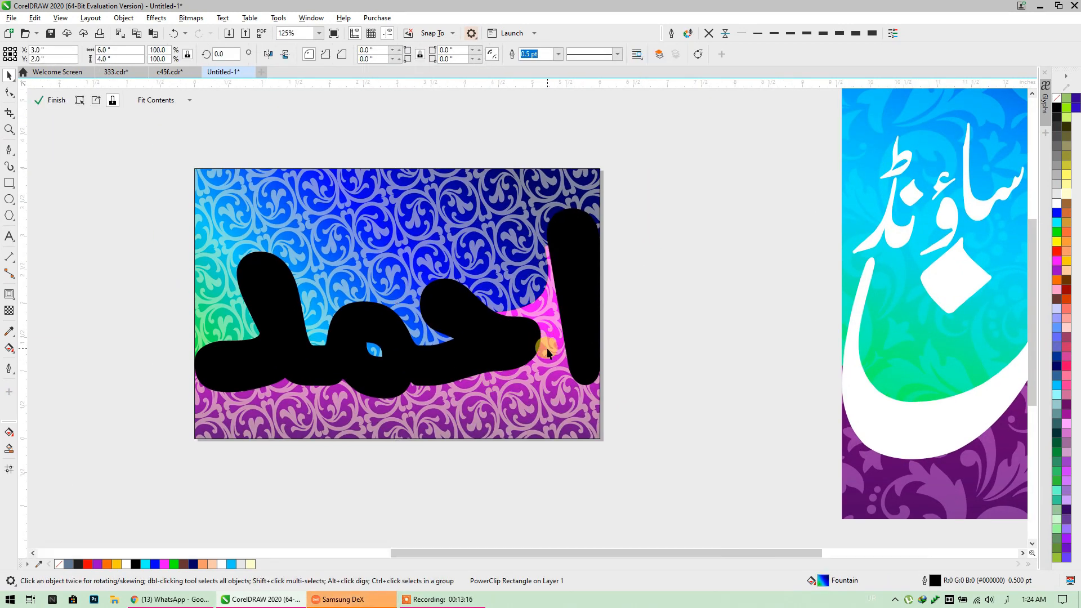
{"action": "left_click", "coordinate": [544, 274]}
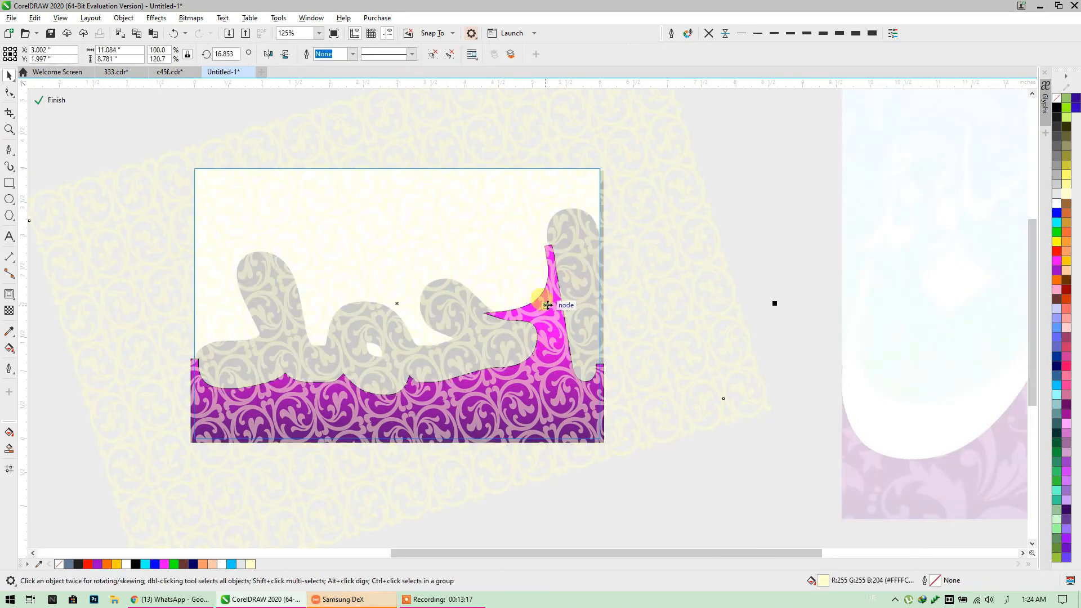
{"action": "left_click", "coordinate": [767, 184]}
{"action": "left_click", "coordinate": [350, 354]}
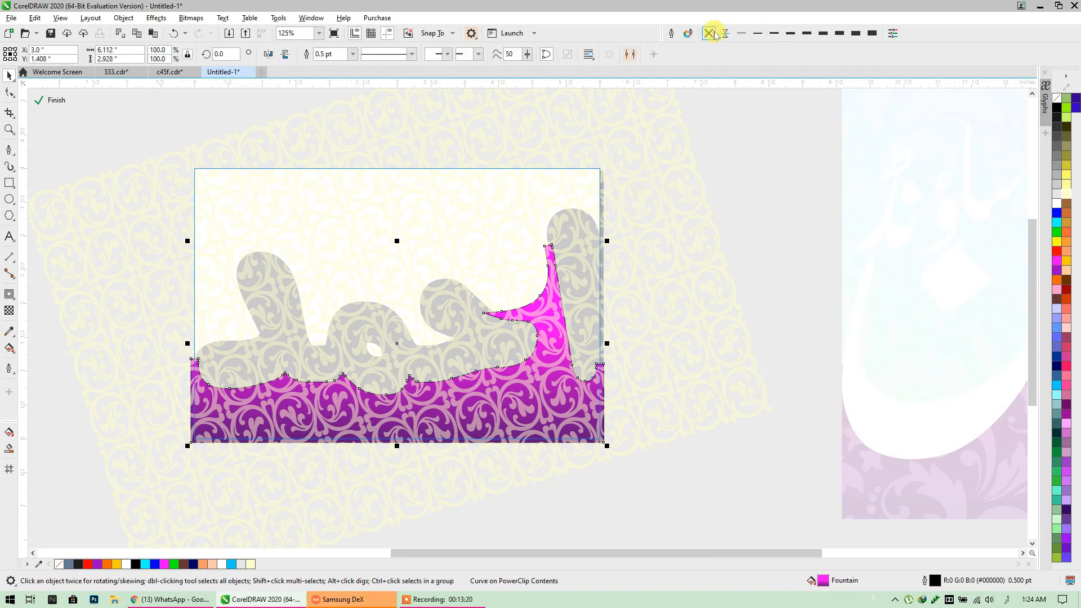
{"action": "left_click", "coordinate": [719, 109]}
{"action": "left_click", "coordinate": [738, 161], "text": "ctrl"}
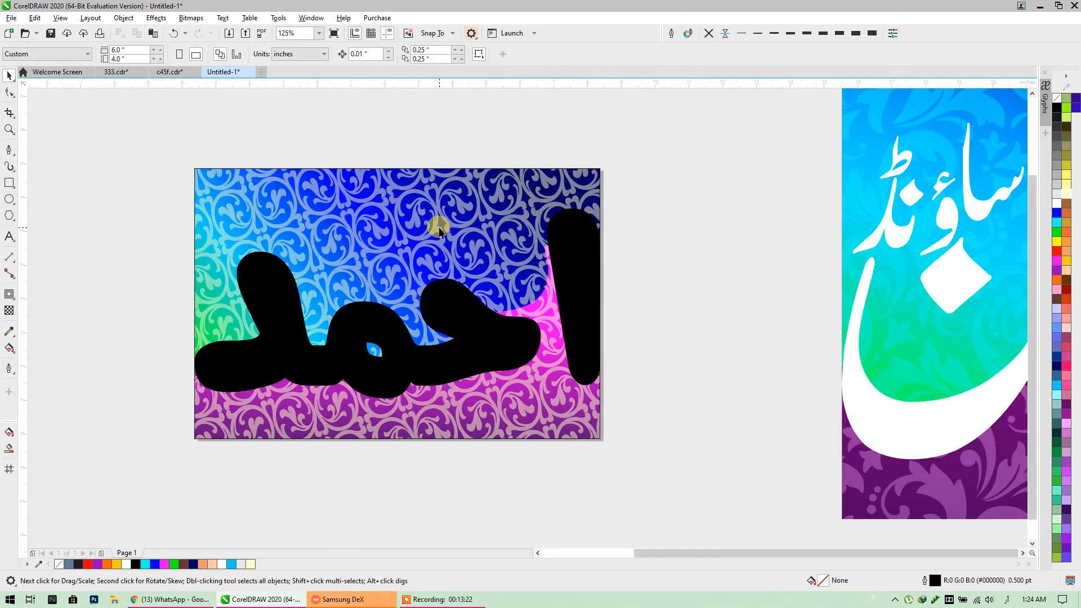
Reopen the PowerClip contents and undo the contour's outline removal and the pattern's rotation and vertical stretch.
{"action": "scroll", "coordinate": [439, 231], "scroll_direction": "down", "scroll_amount": 2}
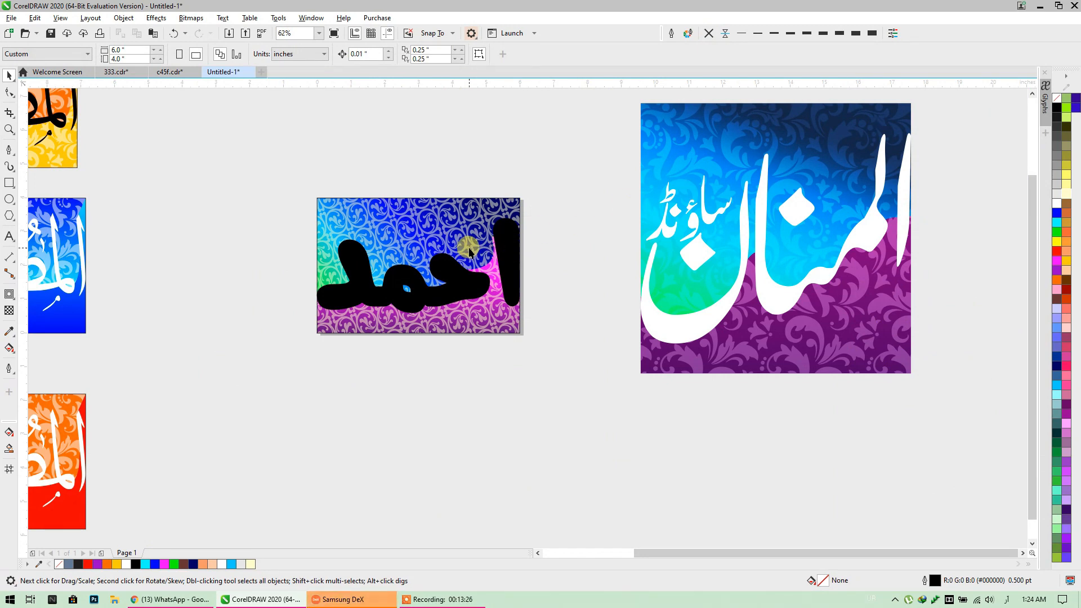
{"action": "left_click", "coordinate": [469, 321]}
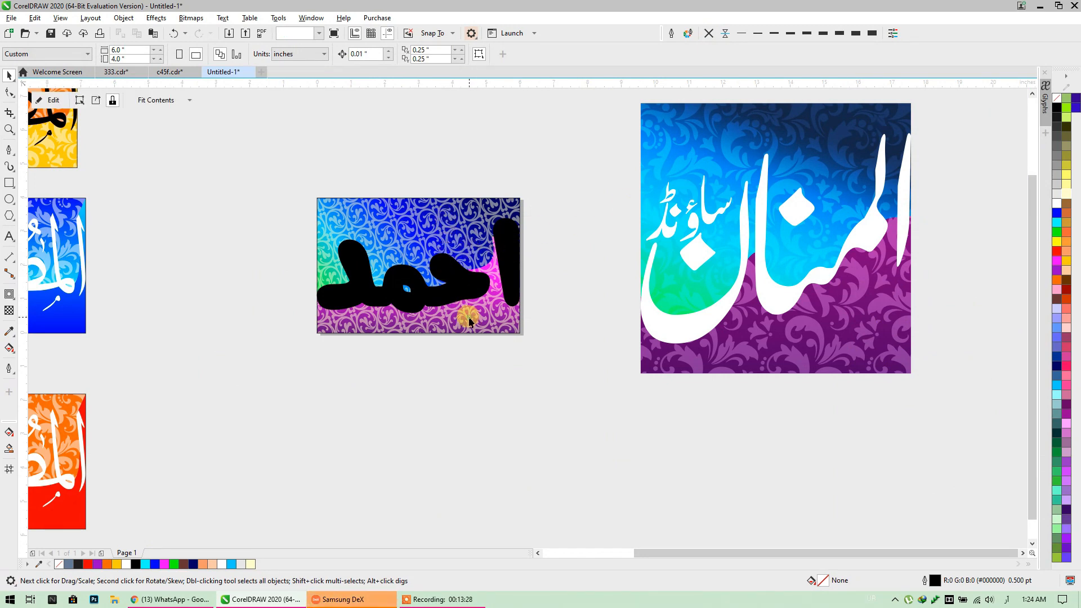
{"action": "left_click", "coordinate": [471, 314], "text": "ctrl"}
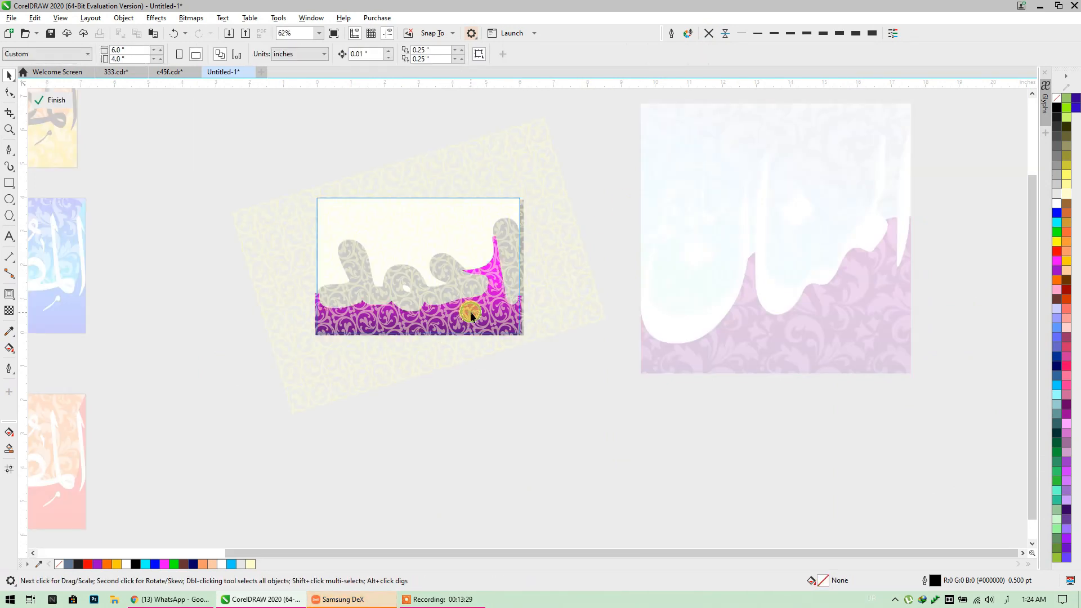
{"action": "left_click", "coordinate": [171, 34]}
{"action": "left_click", "coordinate": [172, 33]}
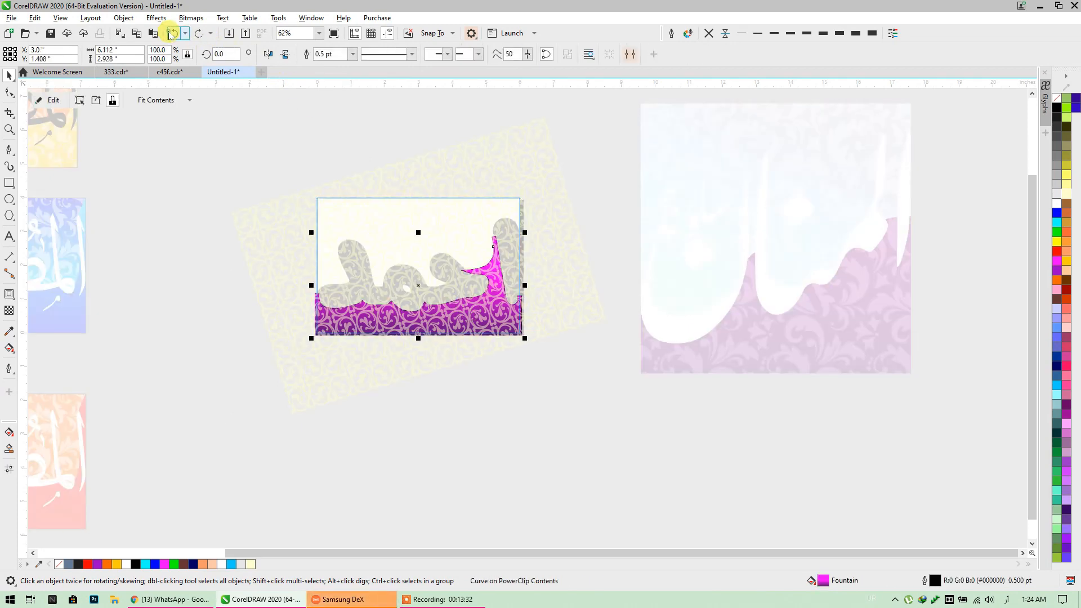
{"action": "left_click", "coordinate": [172, 34]}
{"action": "left_click", "coordinate": [172, 33]}
{"action": "left_click", "coordinate": [172, 34]}
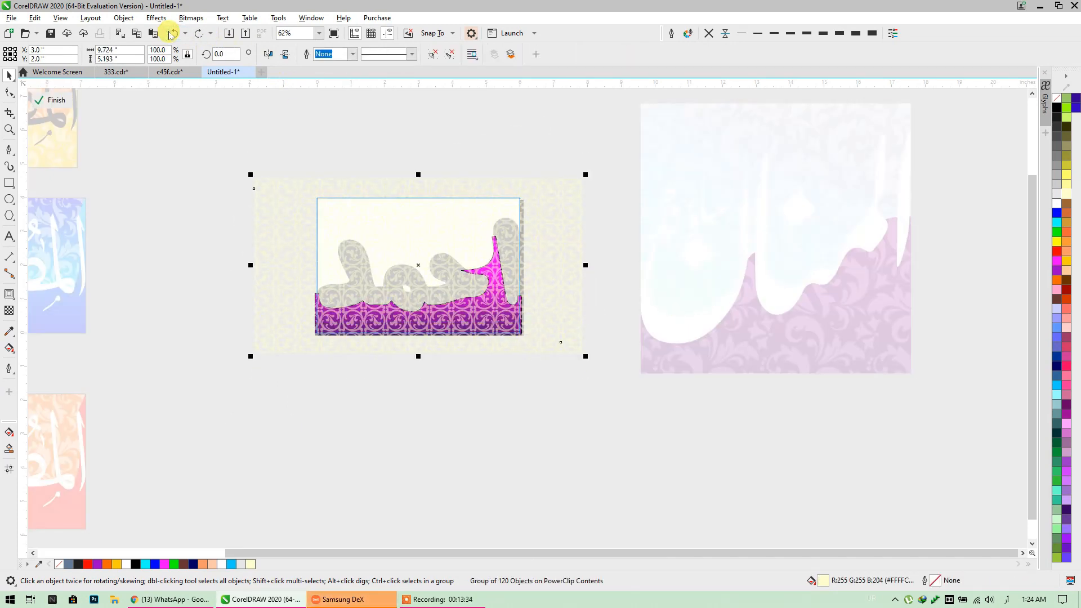
Ungroup the scroll pattern and extend it downward with a copy of its lower motifs.
{"action": "left_click", "coordinate": [470, 353]}
{"action": "left_click_drag", "start_coordinate": [212, 306], "coordinate": [606, 415]}
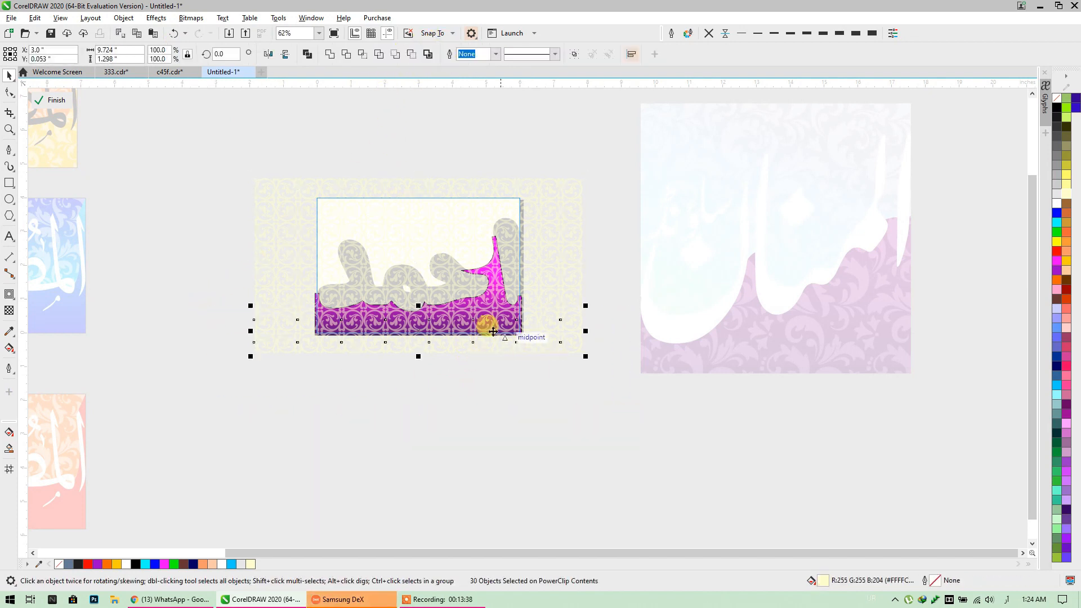
{"action": "left_click_drag", "start_coordinate": [429, 314], "coordinate": [401, 383]}
Group the whole extended scroll pattern and rotate it about 24.9° around the centre of the page.
{"action": "left_click_drag", "start_coordinate": [602, 469], "coordinate": [323, 123]}
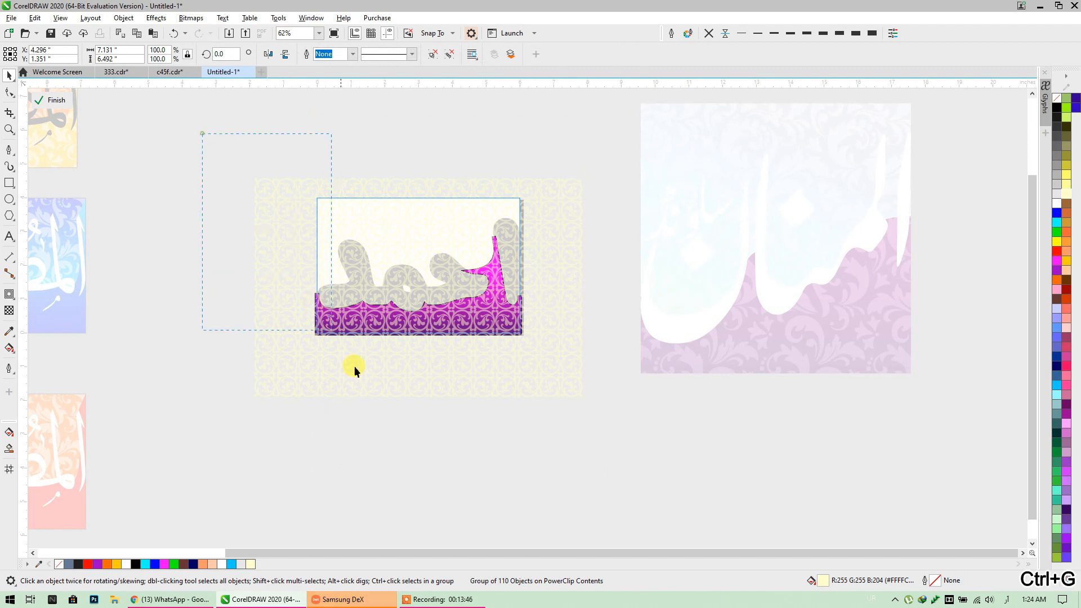
{"action": "left_click_drag", "start_coordinate": [354, 366], "coordinate": [360, 408]}
{"action": "key", "text": "ctrl+g"}
{"action": "left_click", "coordinate": [454, 383], "text": "shift"}
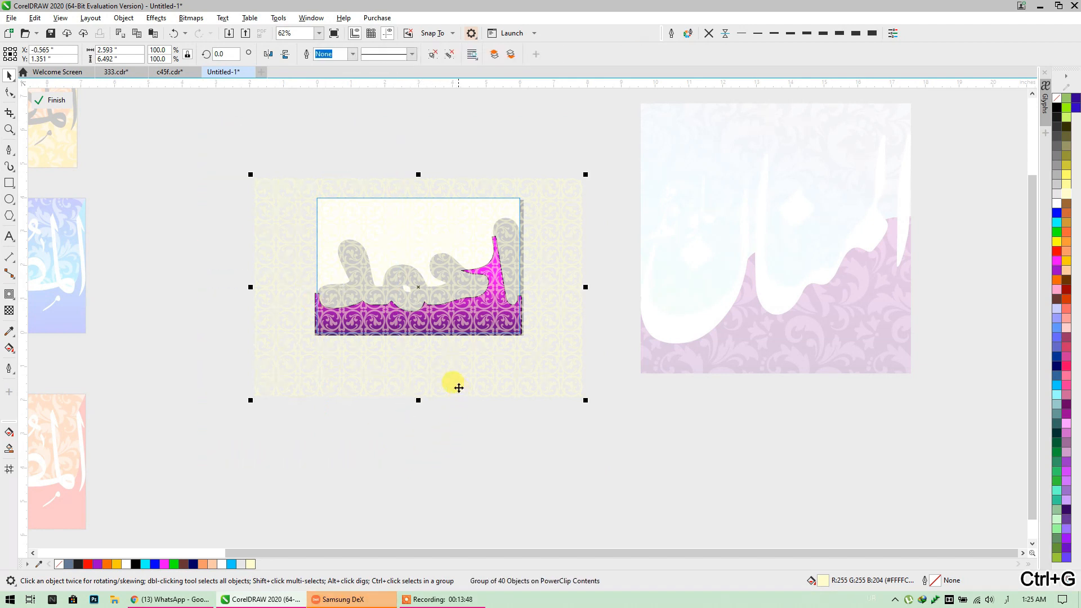
{"action": "key", "text": "ctrl+g"}
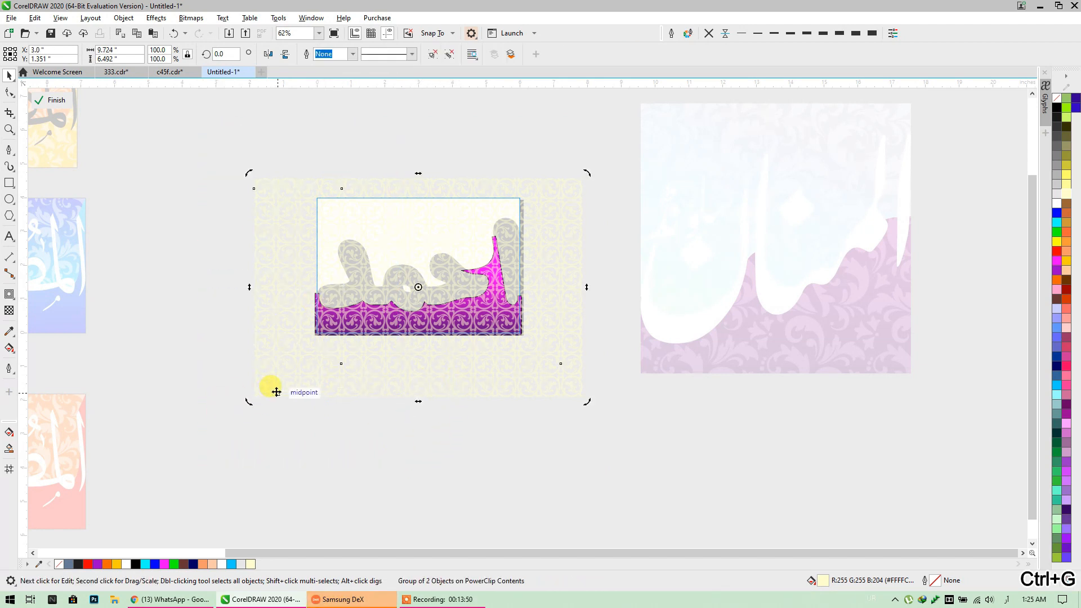
{"action": "left_click_drag", "start_coordinate": [273, 386], "coordinate": [313, 434]}
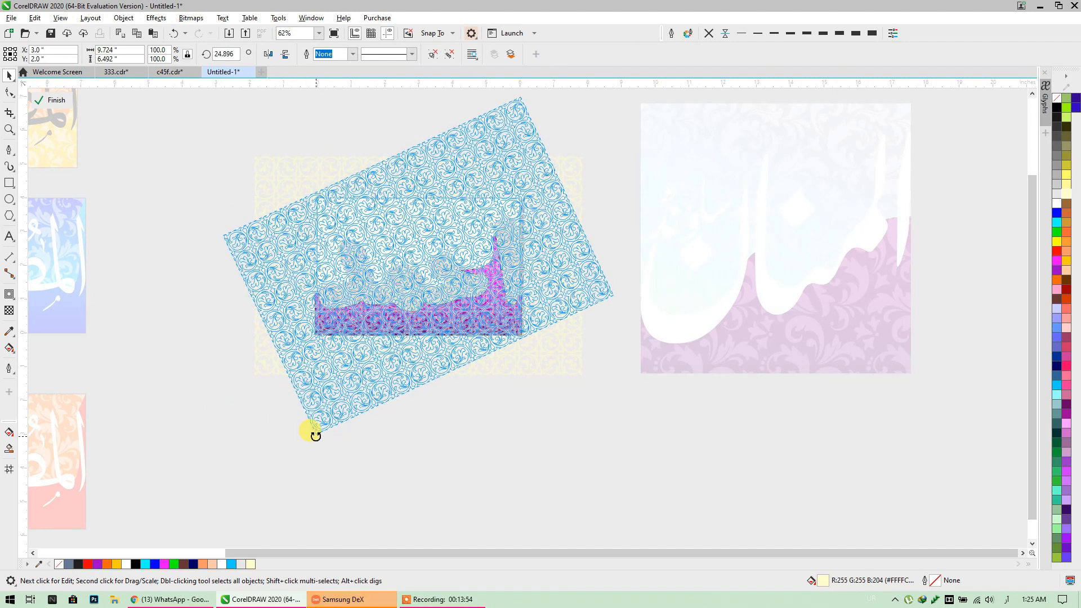
{"action": "left_click", "coordinate": [410, 471]}
Remove the outline from the magenta-purple contour shape in the PowerClip and finish editing the contents.
{"action": "left_click", "coordinate": [364, 332]}
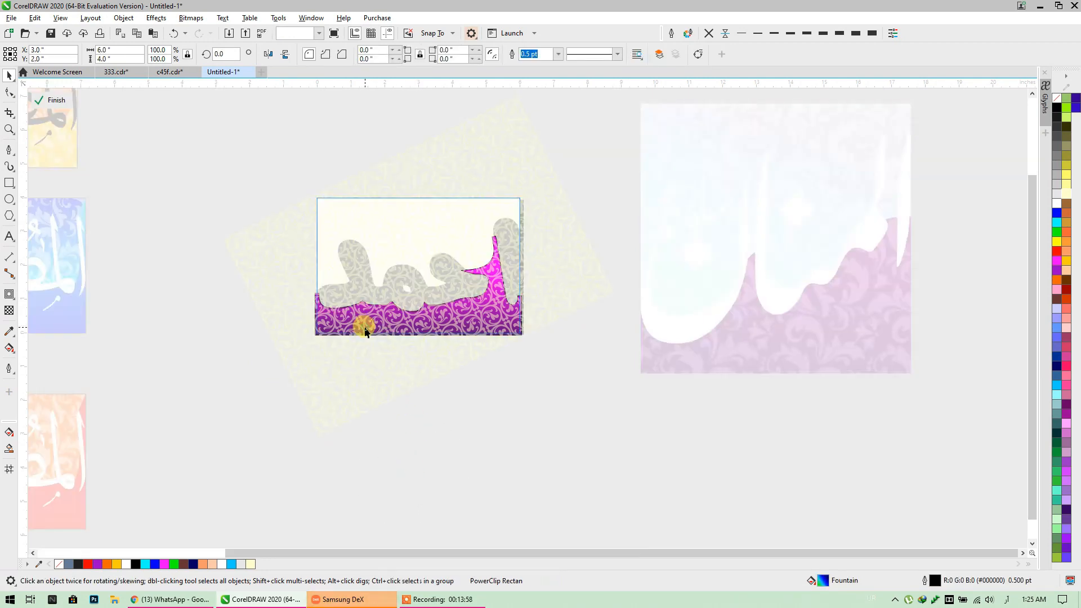
{"action": "left_click_drag", "start_coordinate": [583, 400], "coordinate": [272, 188]}
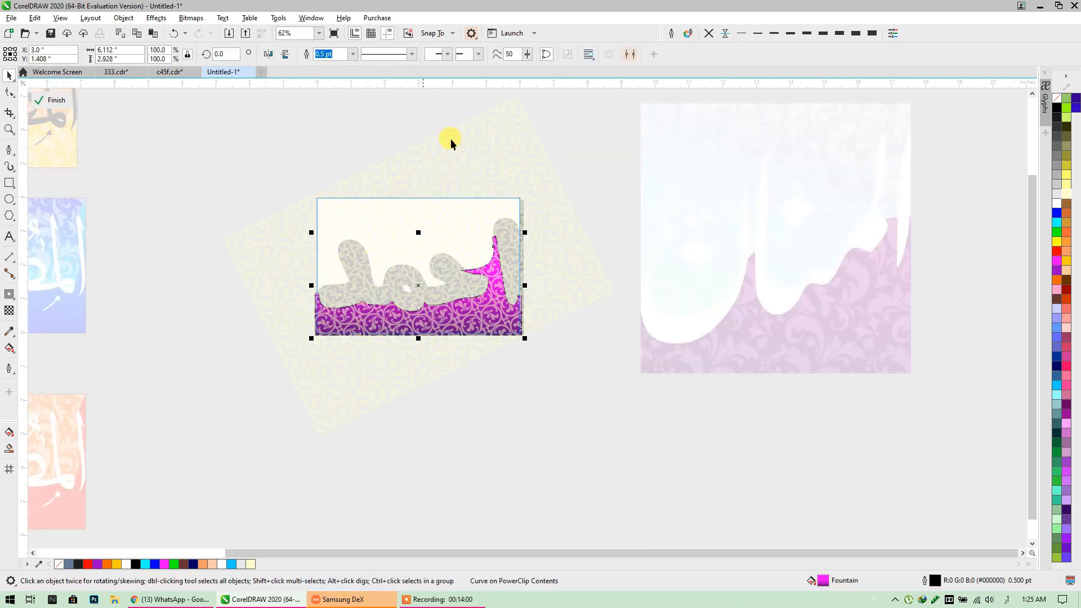
{"action": "left_click", "coordinate": [507, 339]}
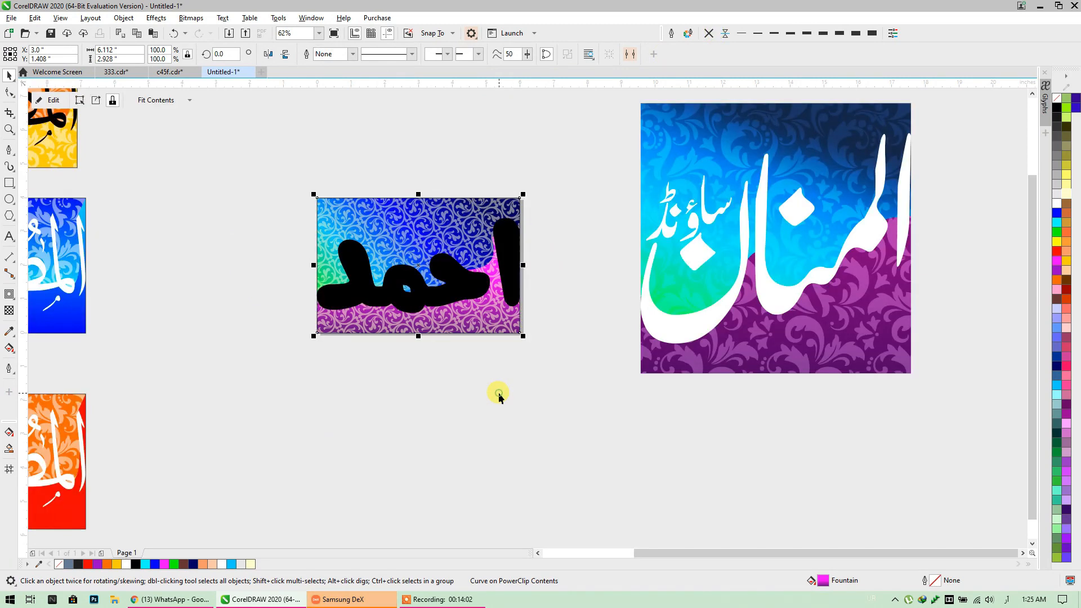
{"action": "left_click", "coordinate": [494, 391]}
Open the name design's PowerClip contents and select the magenta-purple contour shape.
{"action": "scroll", "coordinate": [464, 304], "scroll_direction": "up", "scroll_amount": 3}
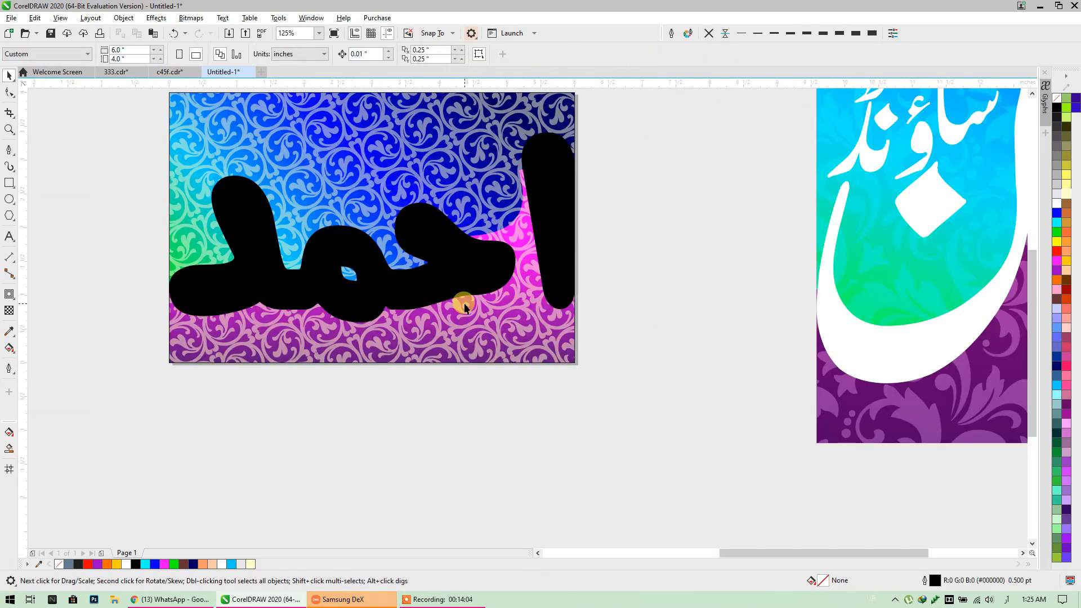
{"action": "left_click", "coordinate": [524, 169]}
{"action": "double_click", "coordinate": [525, 168]}
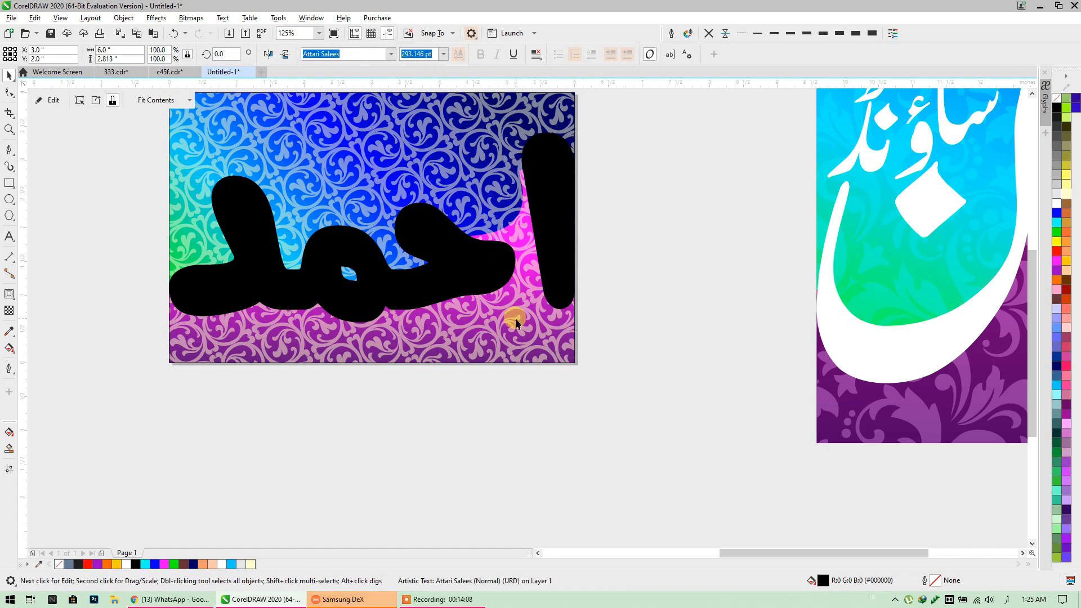
{"action": "scroll", "coordinate": [536, 160], "scroll_direction": "up", "scroll_amount": 4}
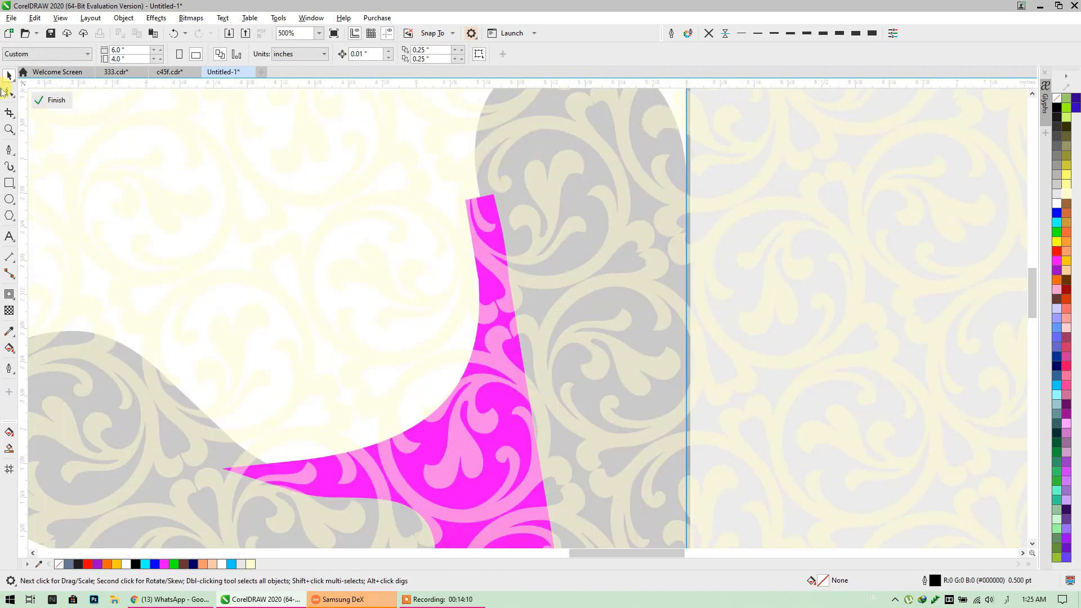
{"action": "left_click", "coordinate": [7, 92]}
{"action": "left_click", "coordinate": [461, 208]}
{"action": "scroll", "coordinate": [472, 197], "scroll_direction": "down", "scroll_amount": 4}
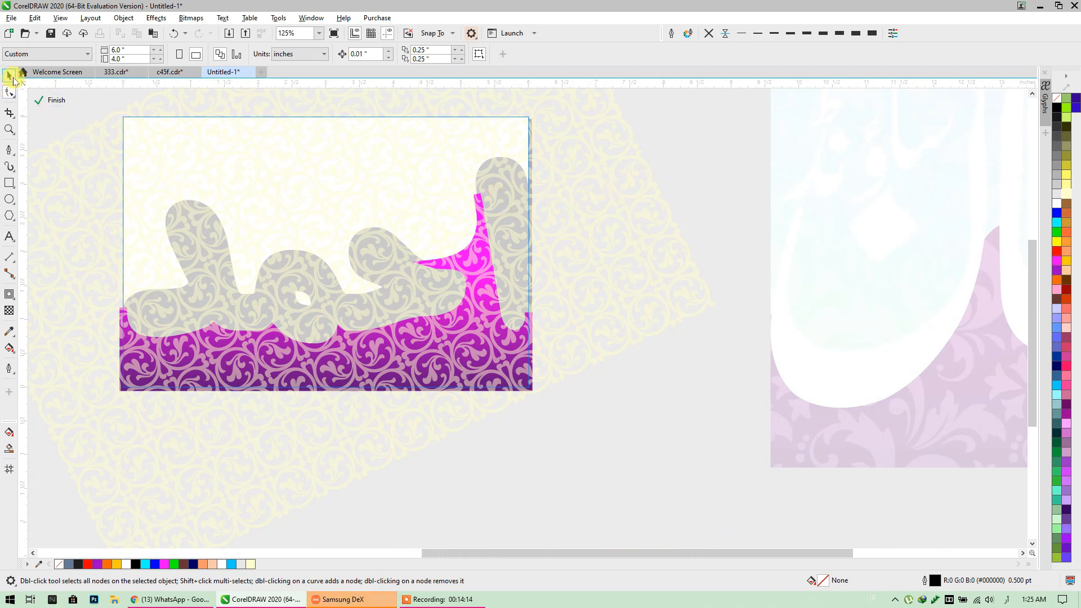
{"action": "left_click", "coordinate": [9, 74]}
{"action": "left_click_drag", "start_coordinate": [177, 227], "coordinate": [109, 169]}
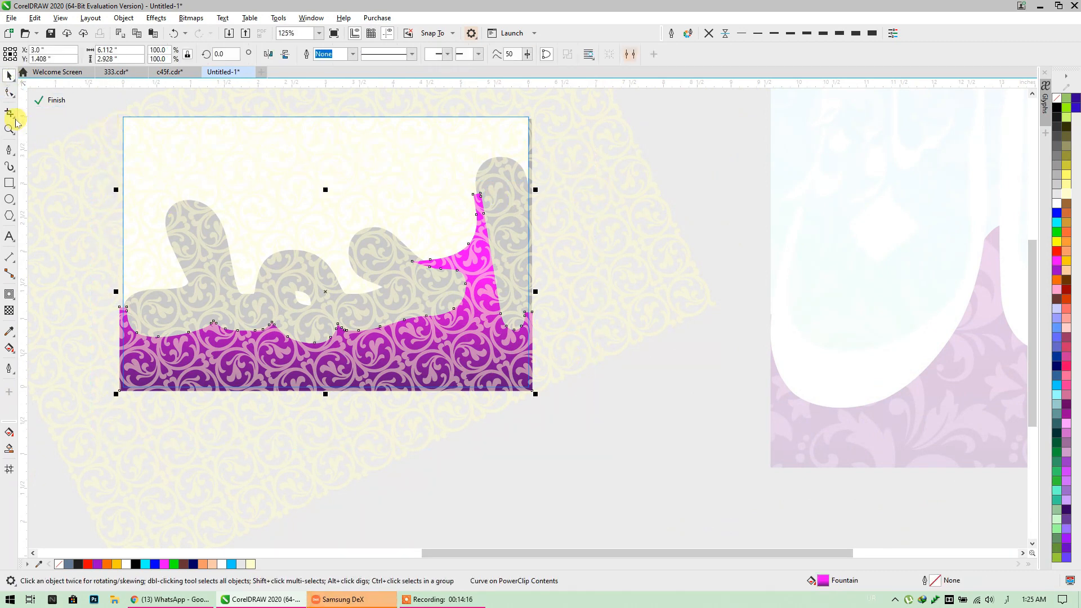
Move the four nodes at the tip of the magenta-purple shape inward so the tip sits beneath the tall letter.
{"action": "left_click", "coordinate": [9, 92]}
{"action": "scroll", "coordinate": [492, 189], "scroll_direction": "up", "scroll_amount": 4}
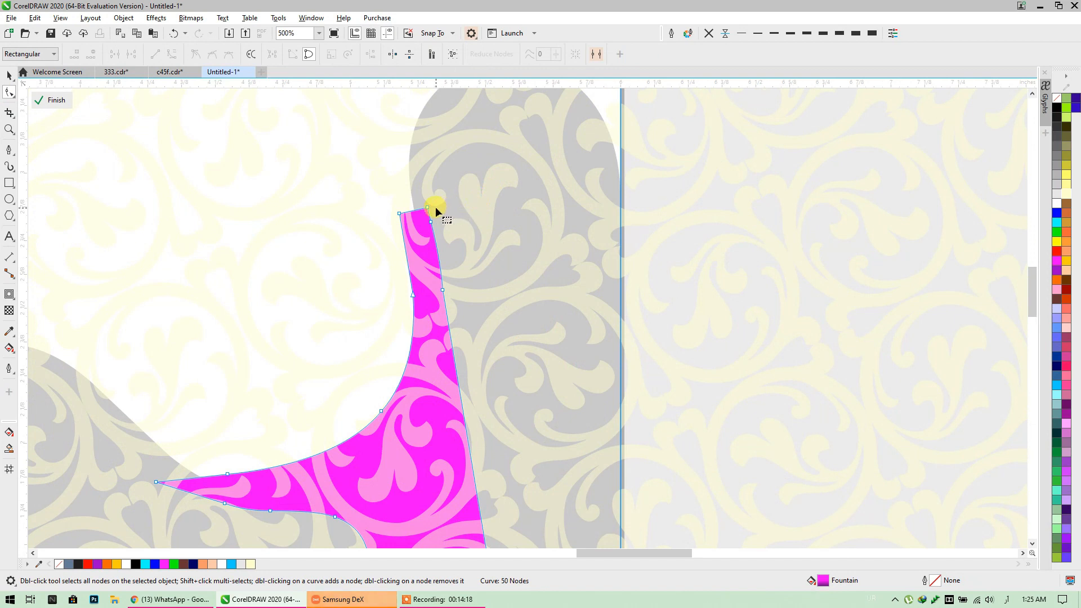
{"action": "left_click_drag", "start_coordinate": [429, 211], "coordinate": [481, 197]}
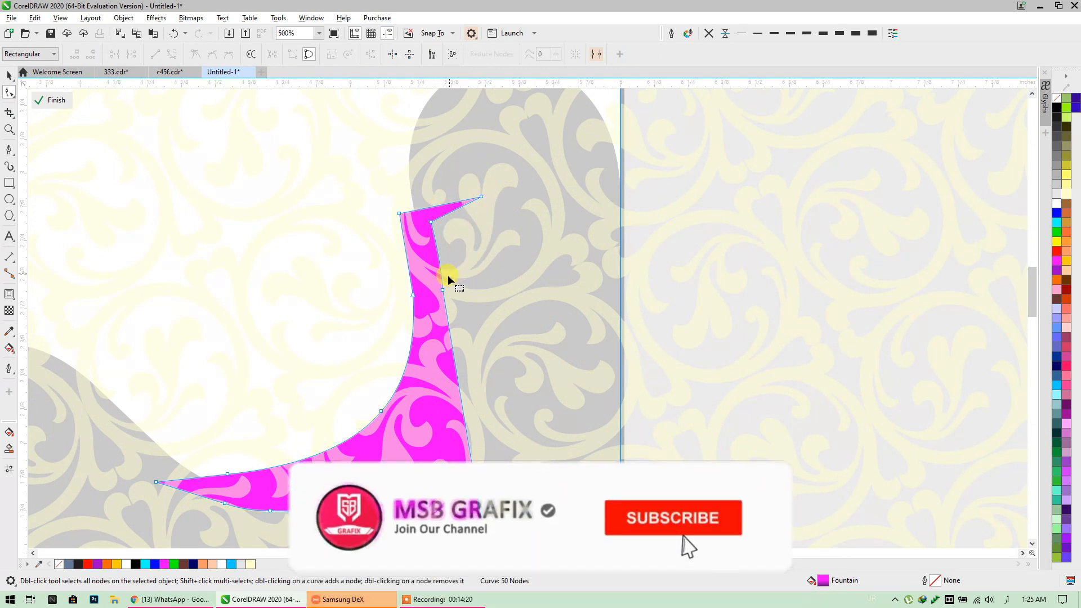
{"action": "left_click_drag", "start_coordinate": [444, 292], "coordinate": [491, 287]}
{"action": "left_click_drag", "start_coordinate": [430, 222], "coordinate": [475, 223]}
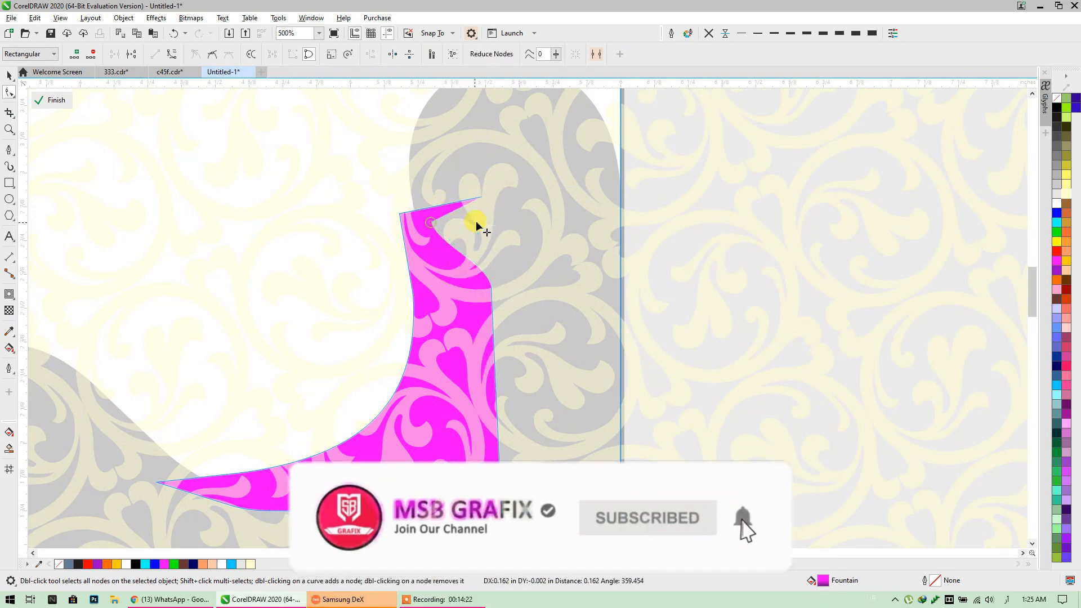
{"action": "left_click_drag", "start_coordinate": [399, 211], "coordinate": [441, 180]}
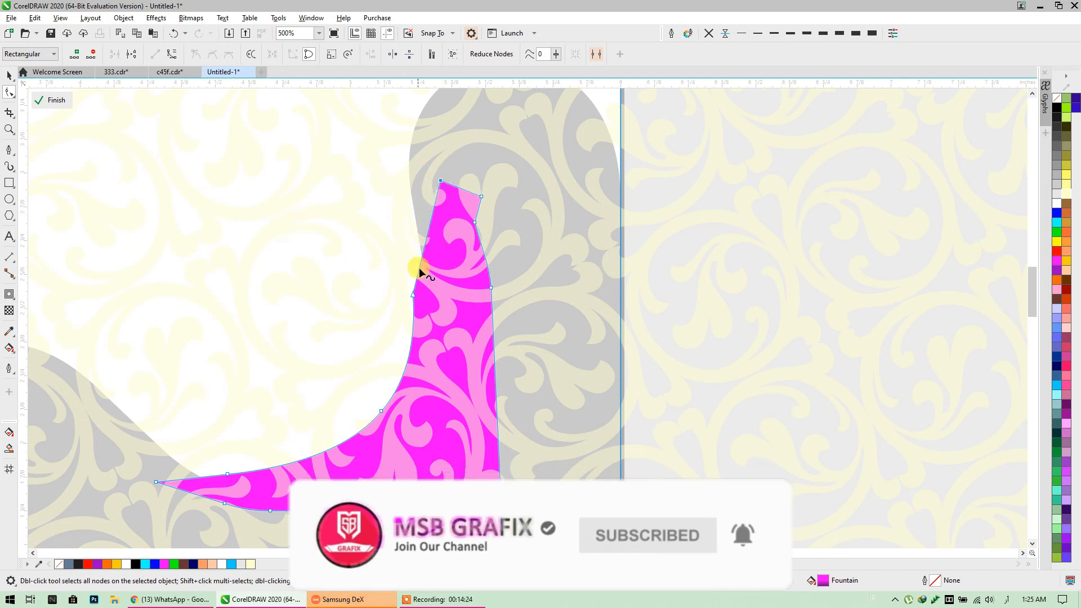
Delete the extra node on the tip's left edge, bend that edge into a smooth curve under the letter, and finish editing the PowerClip.
{"action": "double_click", "coordinate": [417, 297]}
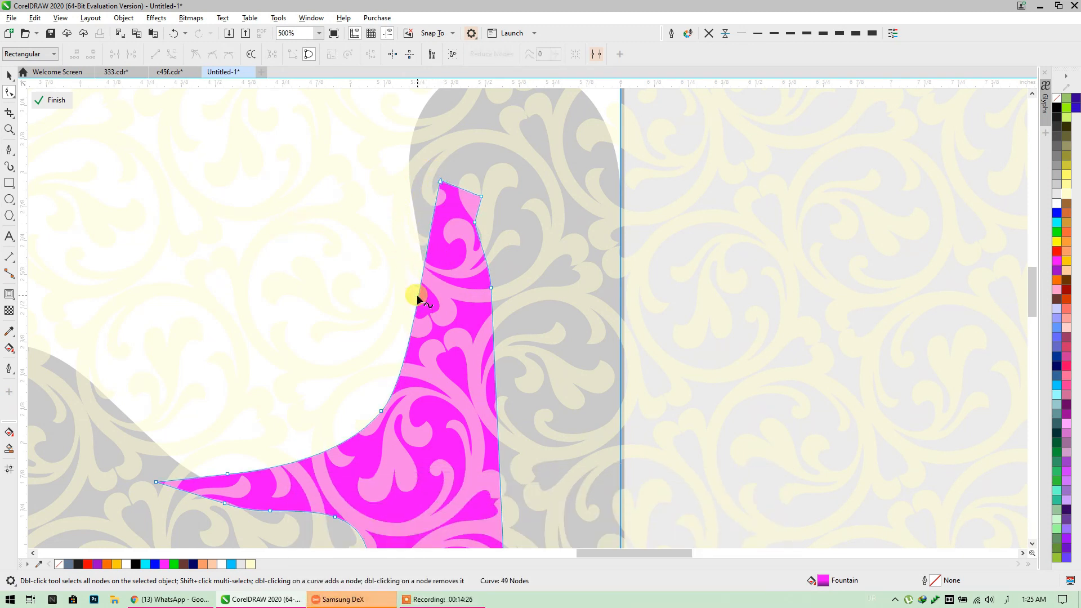
{"action": "left_click", "coordinate": [381, 411]}
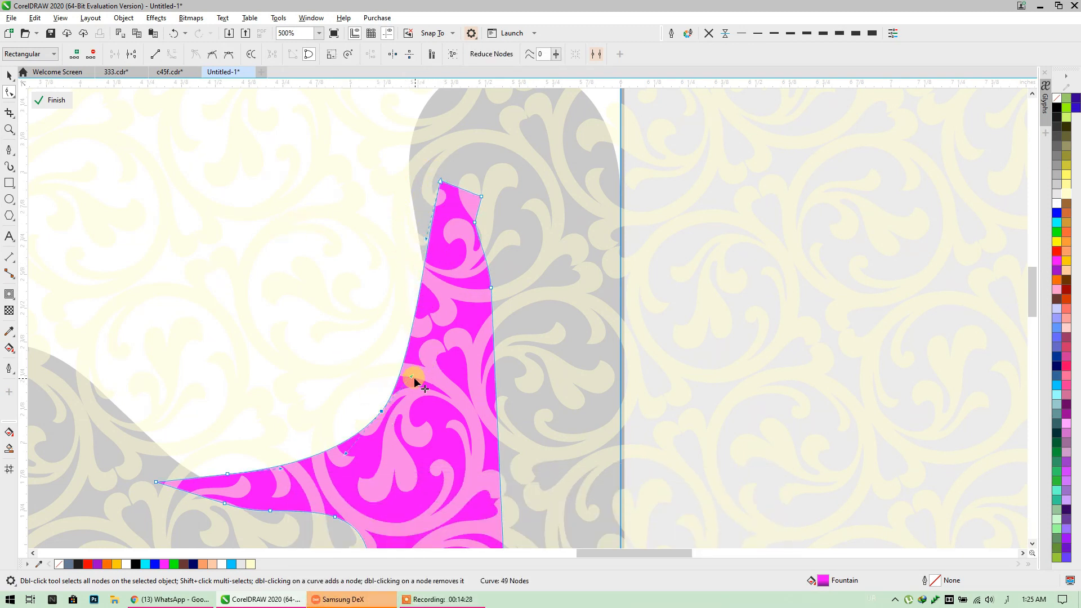
{"action": "left_click_drag", "start_coordinate": [412, 377], "coordinate": [426, 367]}
{"action": "left_click_drag", "start_coordinate": [427, 246], "coordinate": [442, 246]}
{"action": "left_click", "coordinate": [10, 76]}
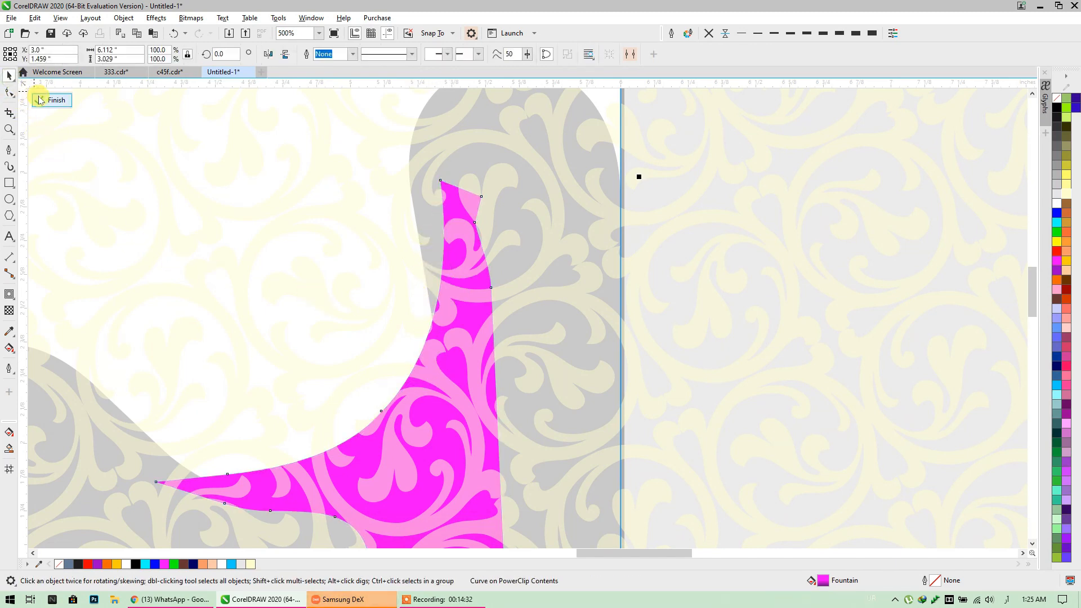
{"action": "scroll", "coordinate": [388, 245], "scroll_direction": "down", "scroll_amount": 5}
{"action": "scroll", "coordinate": [391, 249], "scroll_direction": "left", "scroll_amount": 3}
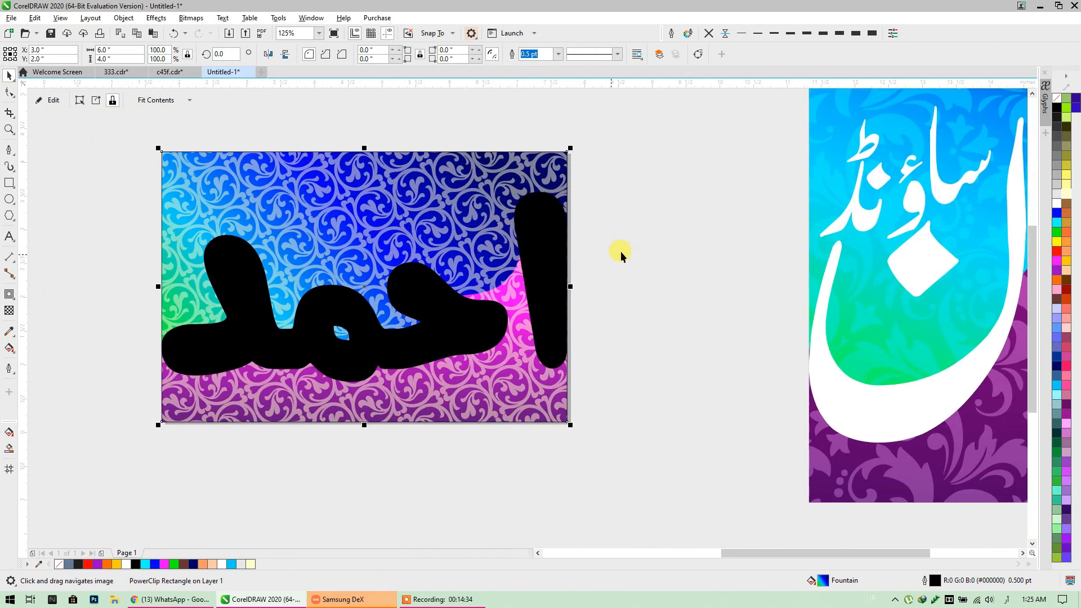
Fill the black calligraphy text of the name design with white.
{"action": "left_click", "coordinate": [545, 270]}
{"action": "left_click", "coordinate": [1061, 213]}
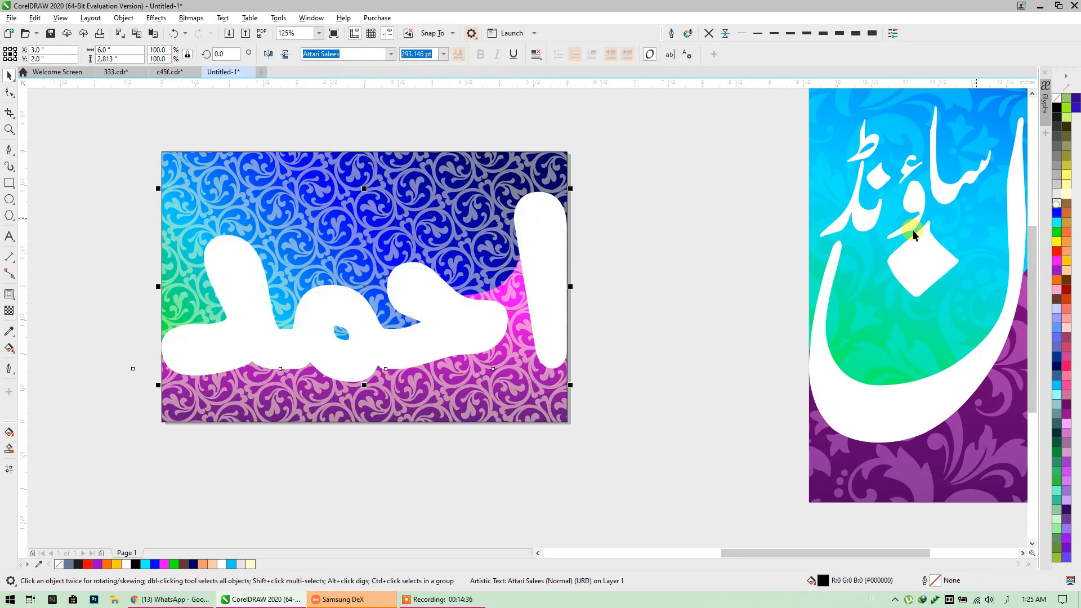
{"action": "left_click", "coordinate": [588, 298]}
Try #FF6666, #FFCC99 and #FFCC00 fills on the orange-red design's PowerClip rectangle and settle on light orange #FF9933.
{"action": "scroll", "coordinate": [589, 296], "scroll_direction": "down", "scroll_amount": 5}
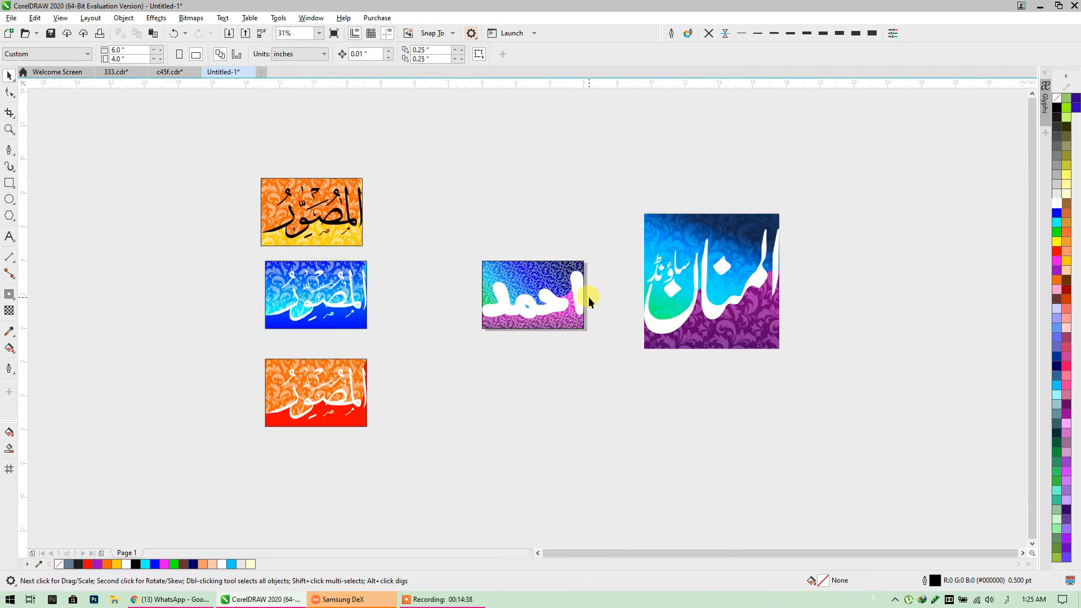
{"action": "left_click_drag", "start_coordinate": [523, 326], "coordinate": [506, 308]}
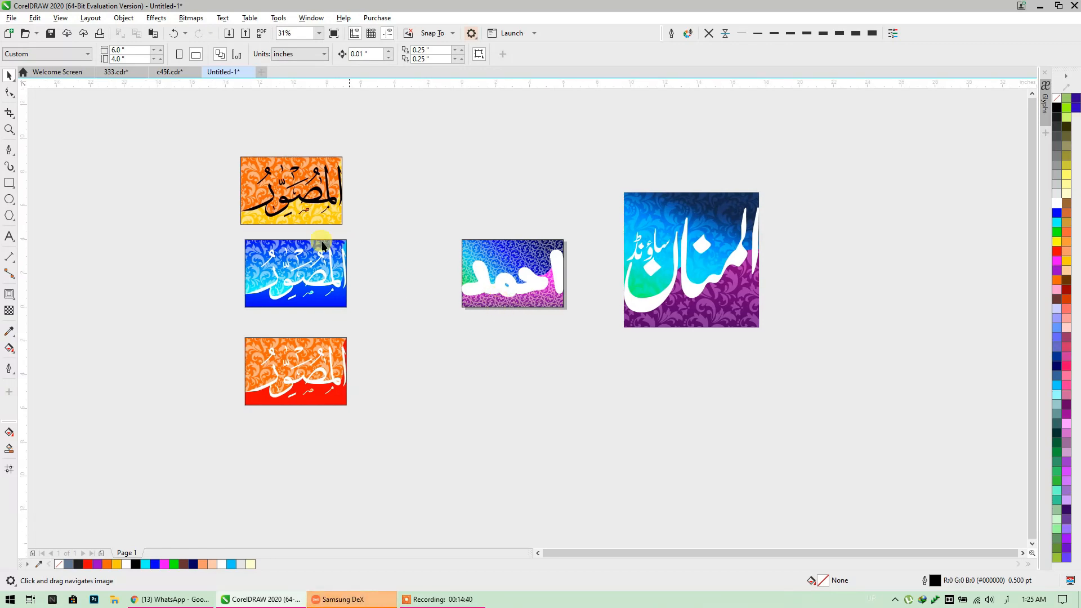
{"action": "scroll", "coordinate": [237, 326], "scroll_direction": "up", "scroll_amount": 2}
{"action": "left_click_drag", "start_coordinate": [236, 326], "coordinate": [333, 386]}
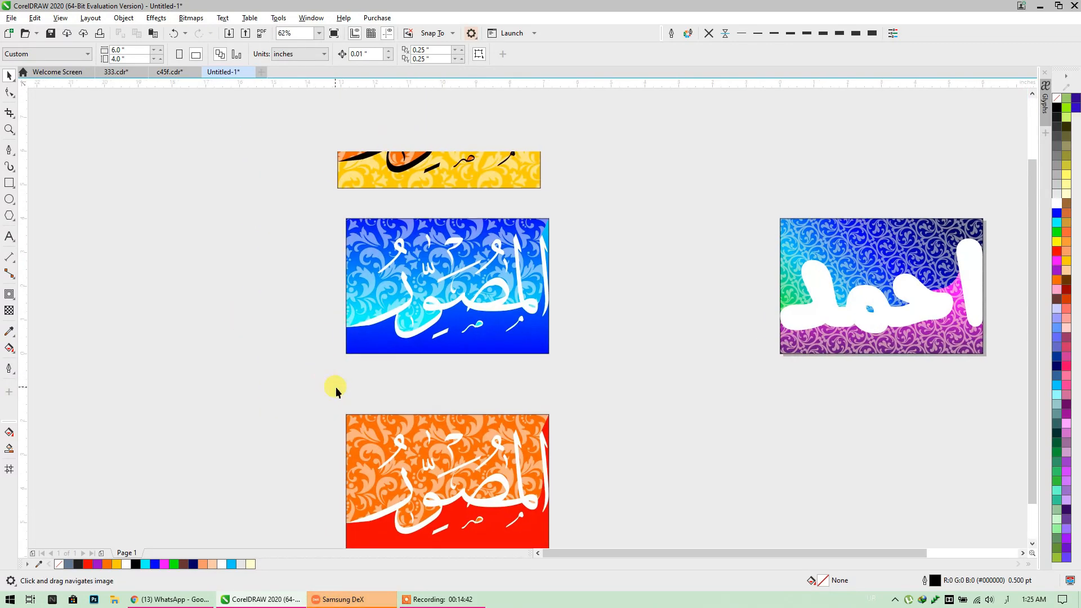
{"action": "left_click_drag", "start_coordinate": [448, 371], "coordinate": [458, 307]}
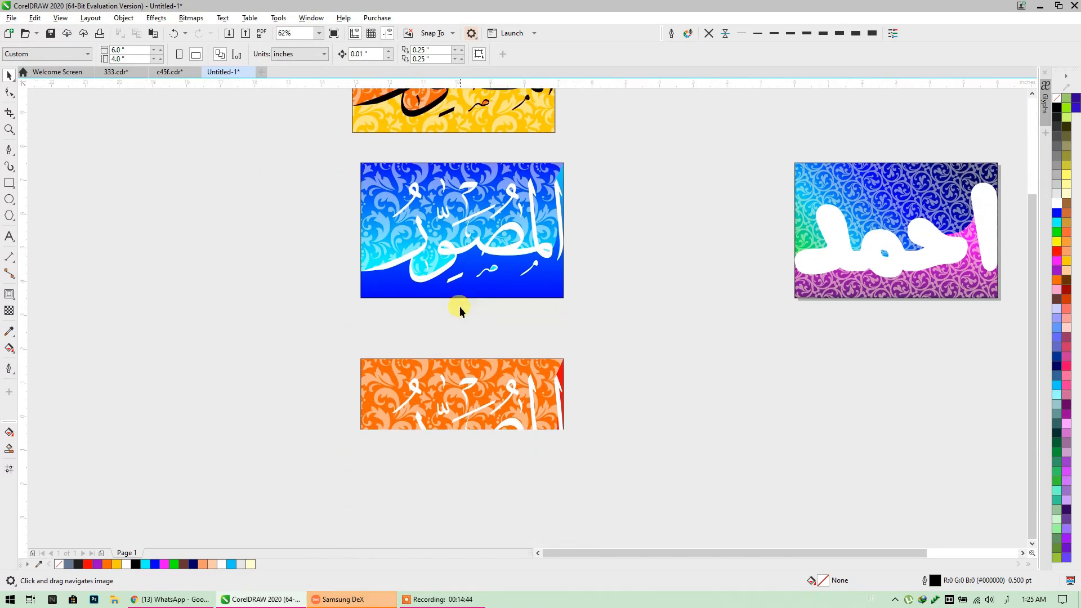
{"action": "key", "text": "space"}
{"action": "left_click", "coordinate": [372, 361]}
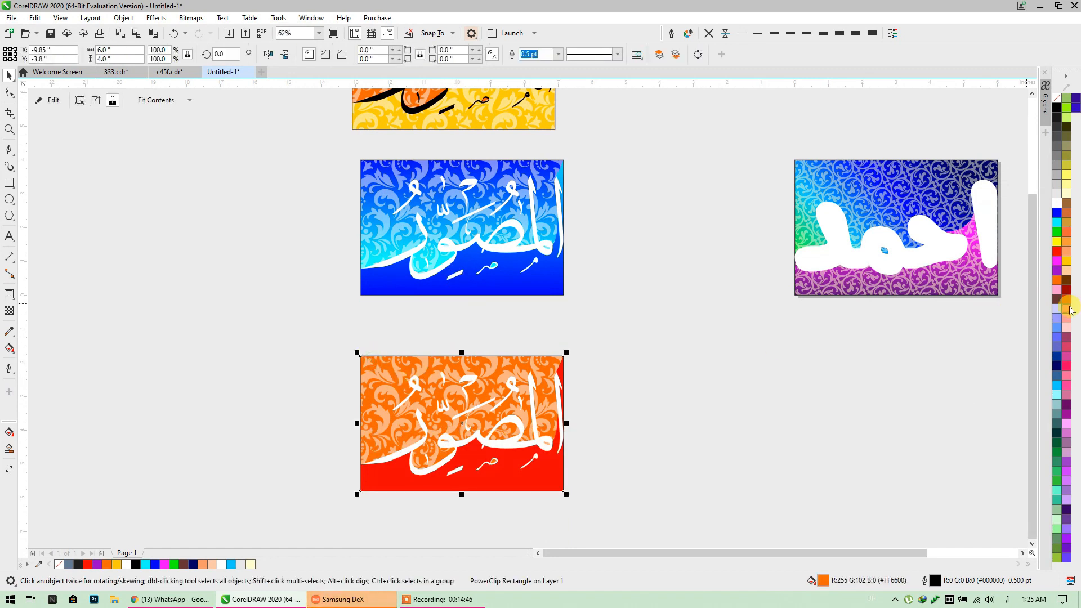
{"action": "left_click", "coordinate": [1069, 309]}
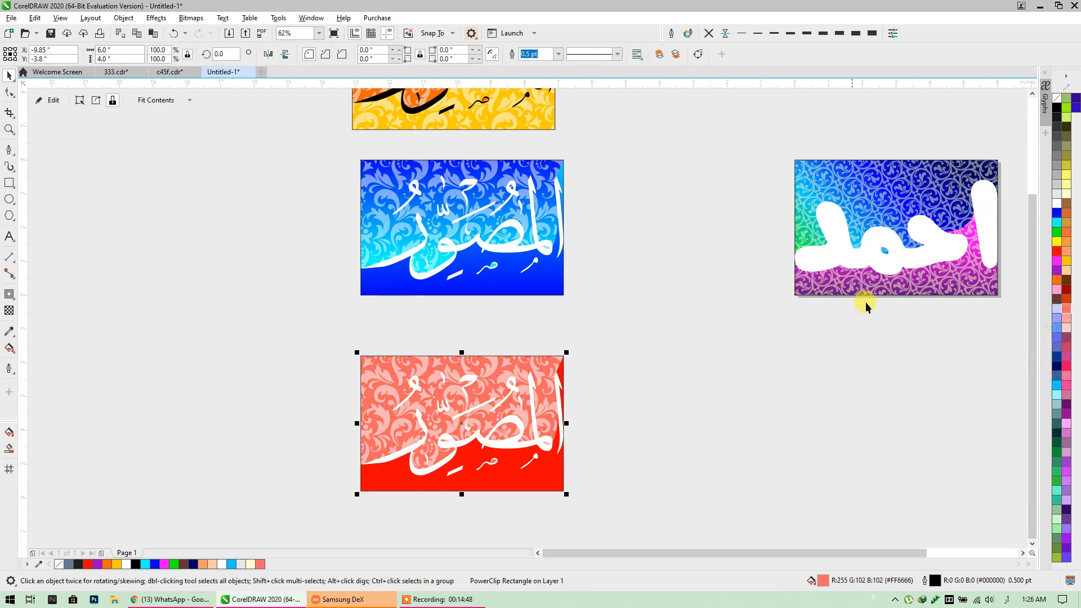
{"action": "left_click", "coordinate": [1067, 271]}
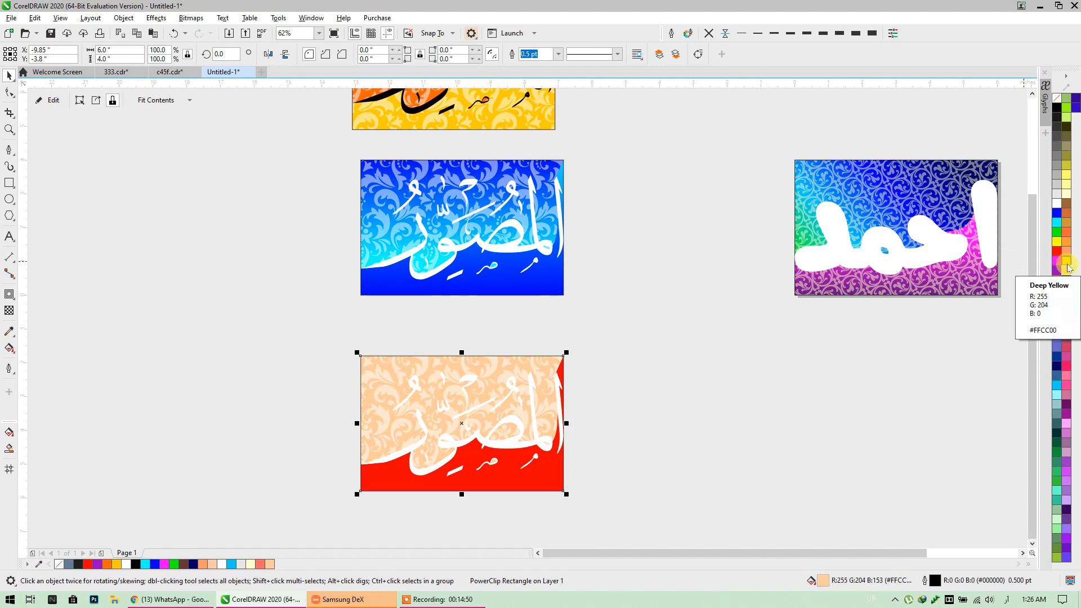
{"action": "left_click", "coordinate": [1068, 266]}
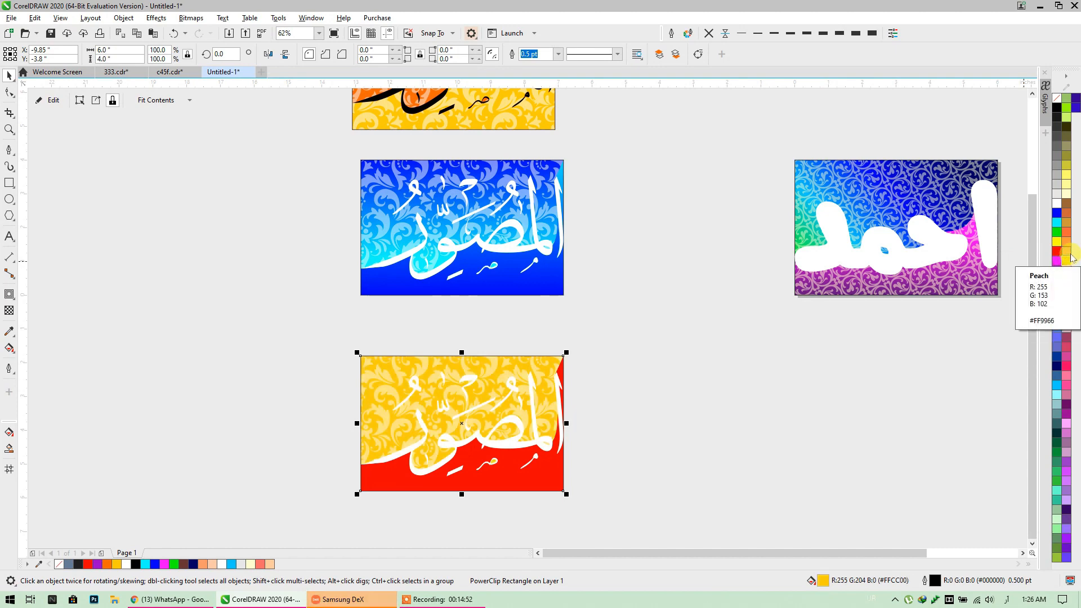
{"action": "left_click", "coordinate": [1065, 248]}
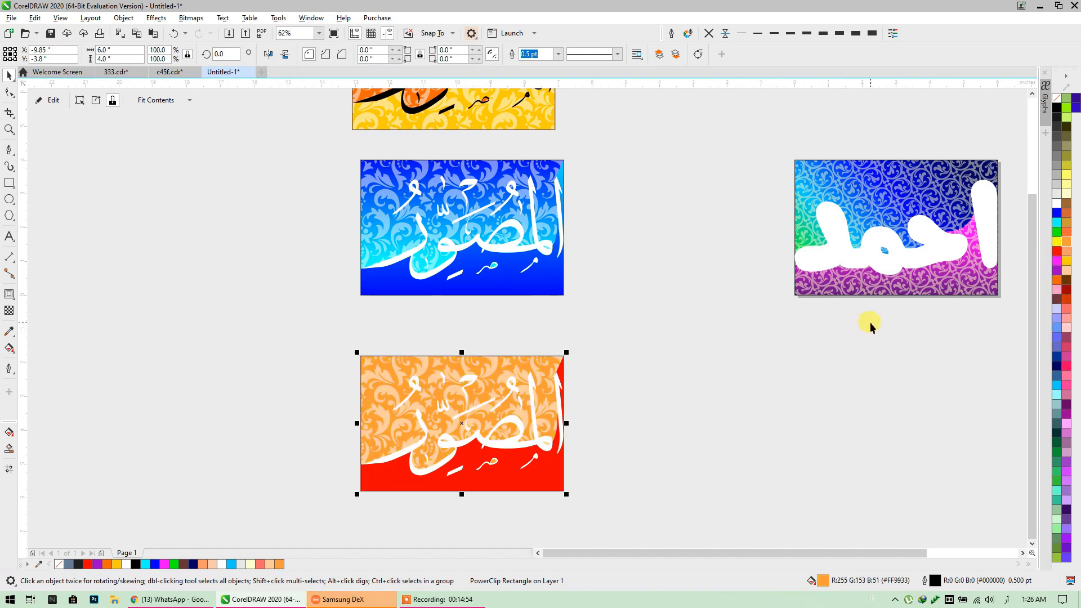
Move the whole orange-red design up beside the orange-yellow one, to its left.
{"action": "scroll", "coordinate": [652, 316], "scroll_direction": "down", "scroll_amount": 2}
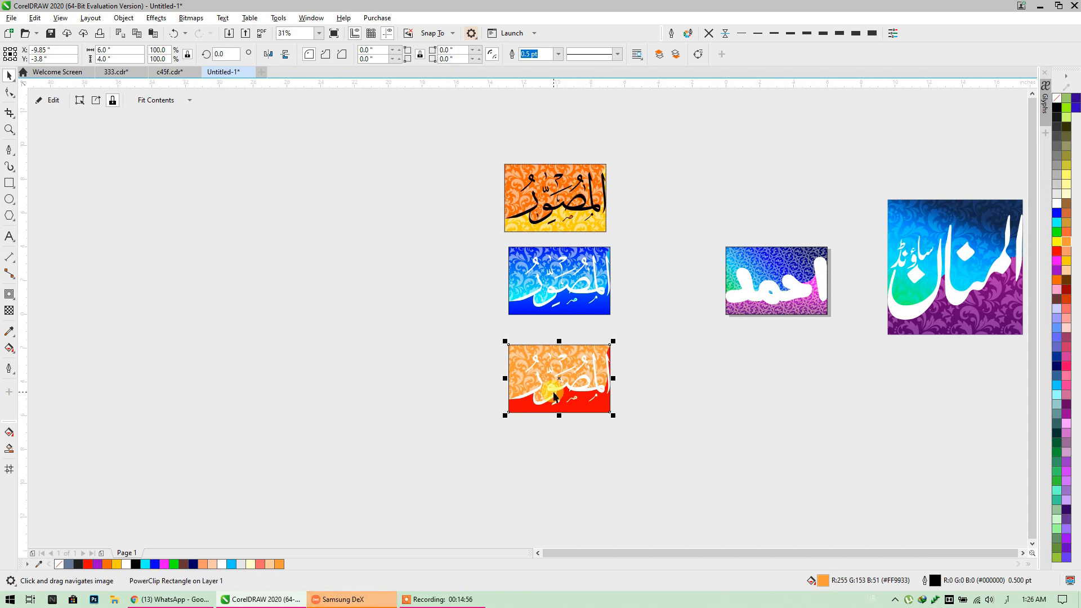
{"action": "left_click", "coordinate": [475, 335]}
{"action": "left_click_drag", "start_coordinate": [620, 436], "coordinate": [620, 435]}
{"action": "left_click_drag", "start_coordinate": [583, 389], "coordinate": [464, 208]}
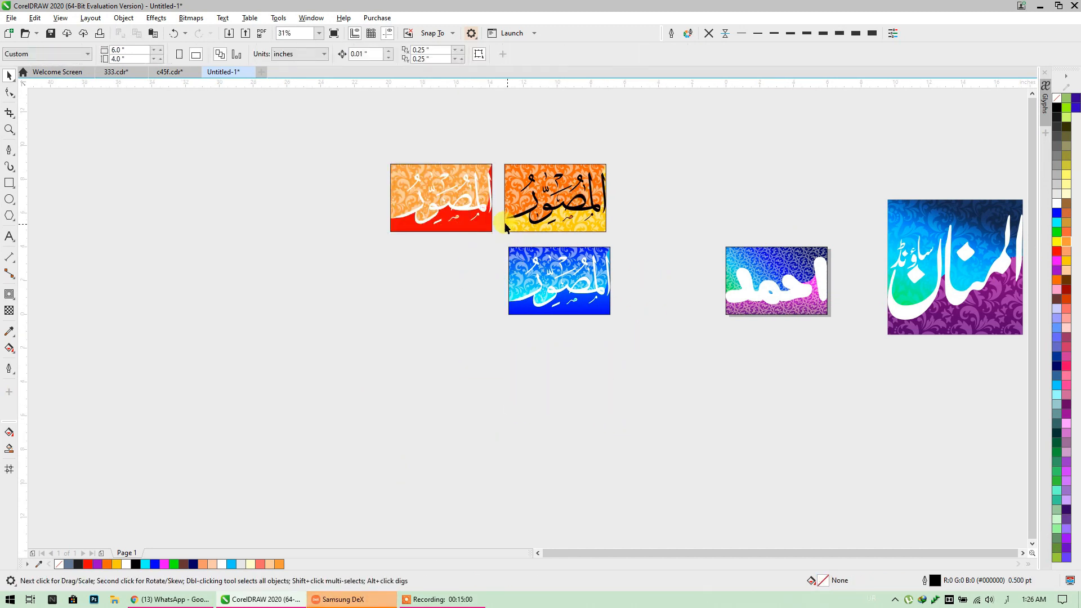
Copy all the calligraphy artwork from the 333.cdr document.
{"action": "left_click", "coordinate": [164, 72]}
{"action": "left_click", "coordinate": [115, 73]}
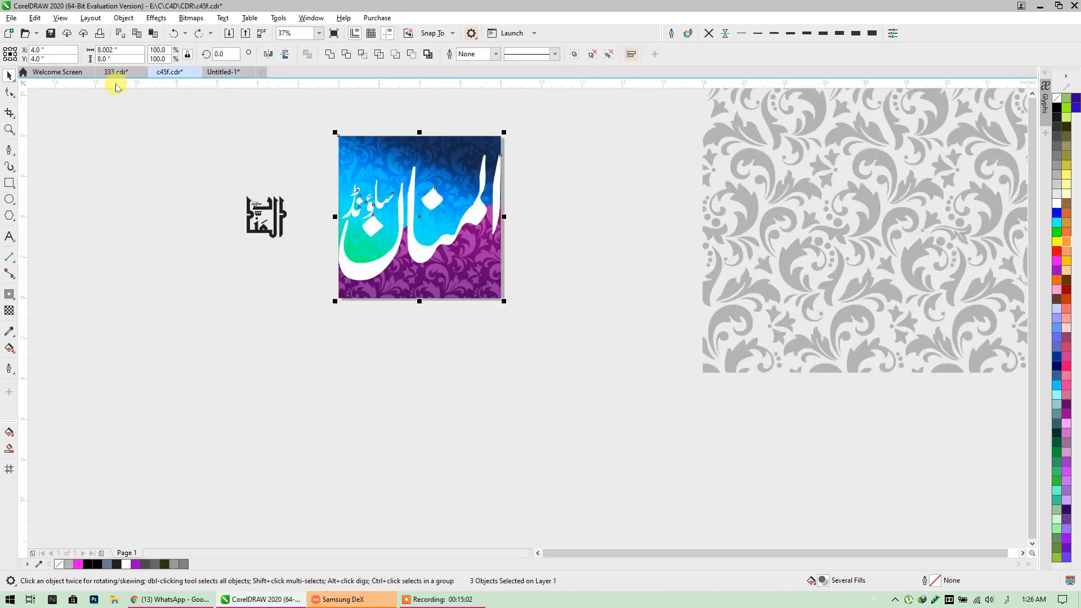
{"action": "scroll", "coordinate": [424, 284], "scroll_direction": "down", "scroll_amount": 3}
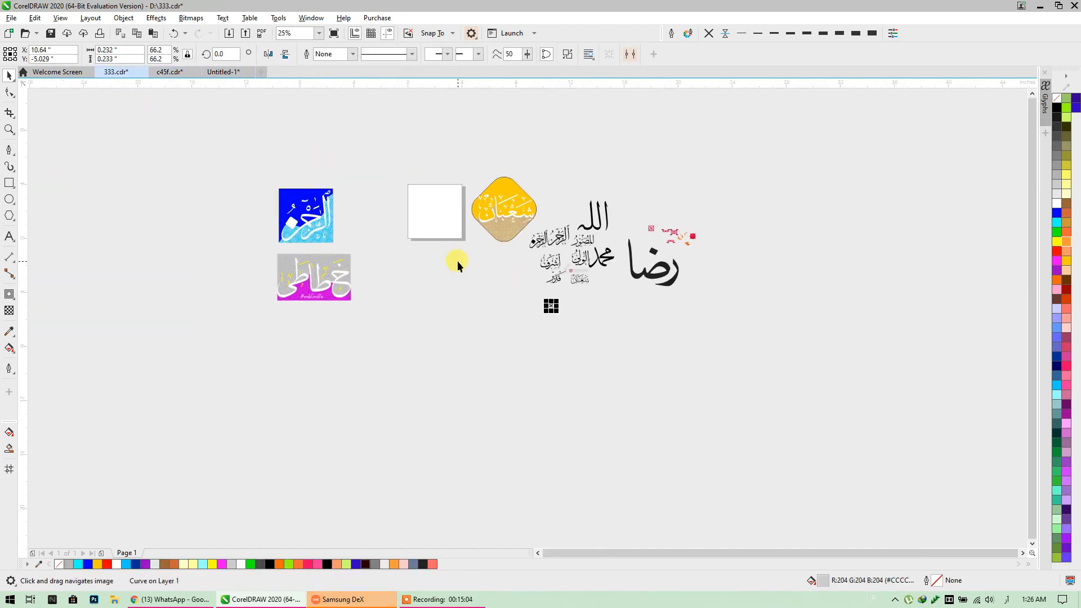
{"action": "left_click_drag", "start_coordinate": [768, 434], "coordinate": [73, 158]}
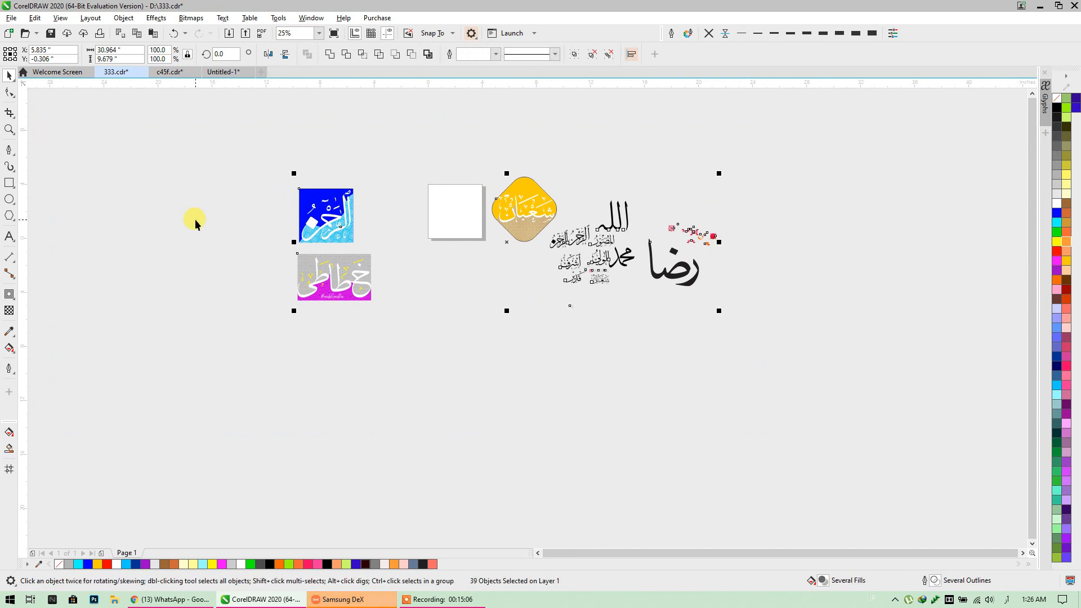
{"action": "key", "text": "ctrl+c"}
Paste the copied calligraphy artwork into Untitled-1 and move it to the empty area below the finished designs.
{"action": "left_click", "coordinate": [220, 72]}
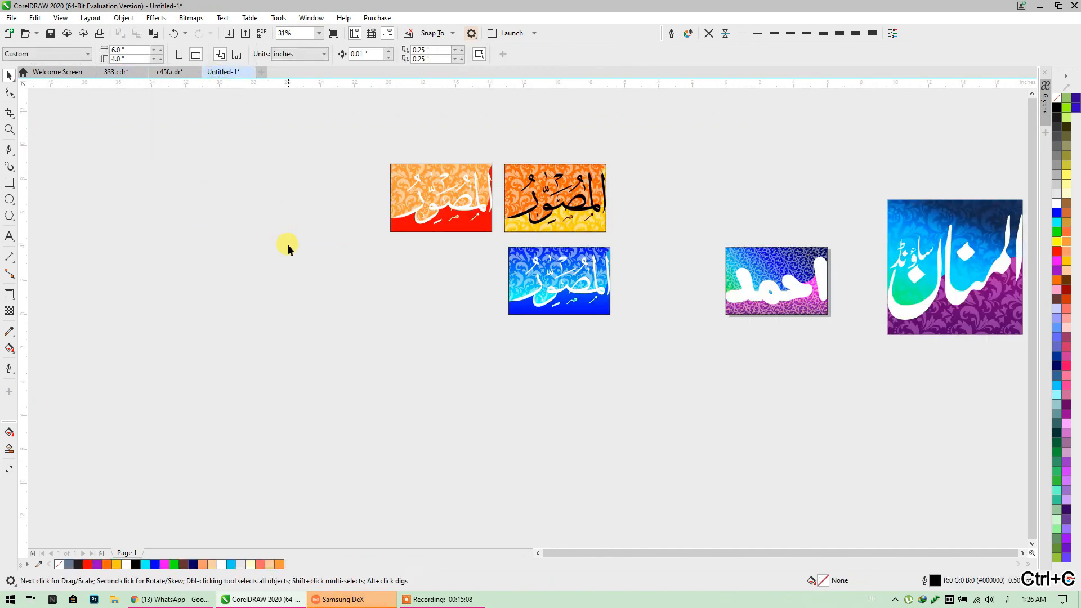
{"action": "key", "text": "ctrl+v"}
{"action": "scroll", "coordinate": [310, 218], "scroll_direction": "down", "scroll_amount": 2}
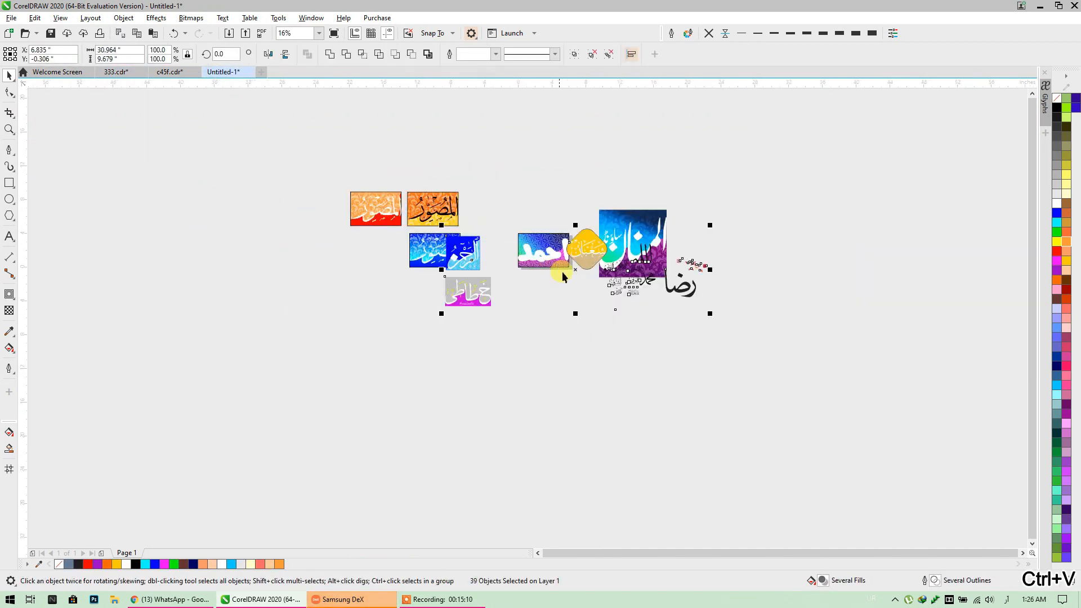
{"action": "left_click_drag", "start_coordinate": [584, 264], "coordinate": [401, 340]}
{"action": "left_click", "coordinate": [335, 399]}
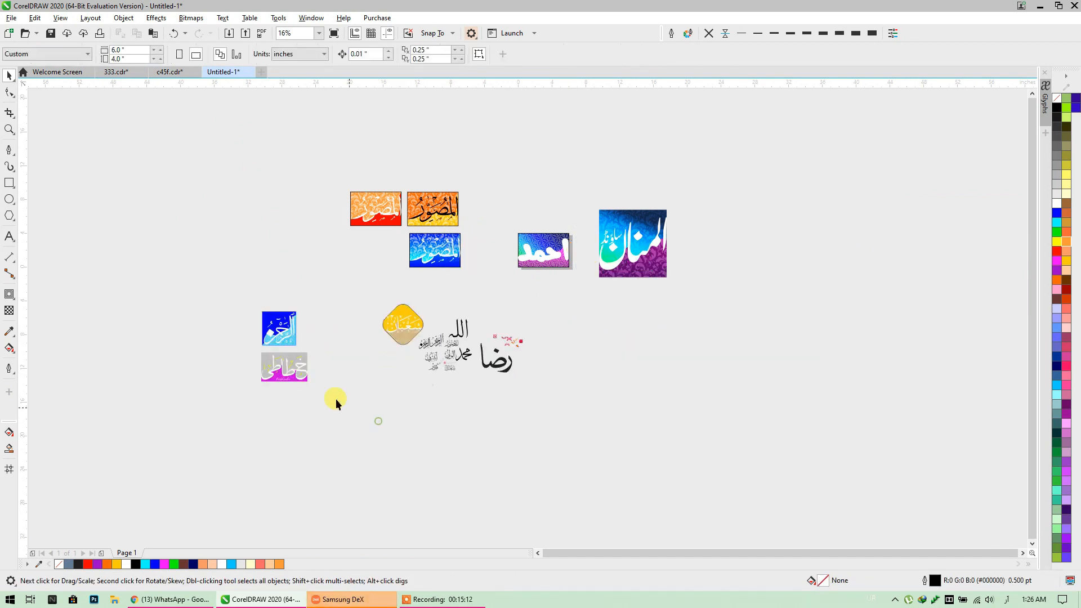
Copy the grey floral pattern from c45f.cdr into Untitled-1 and place it below and to the right of the square sample design.
{"action": "left_click", "coordinate": [163, 72]}
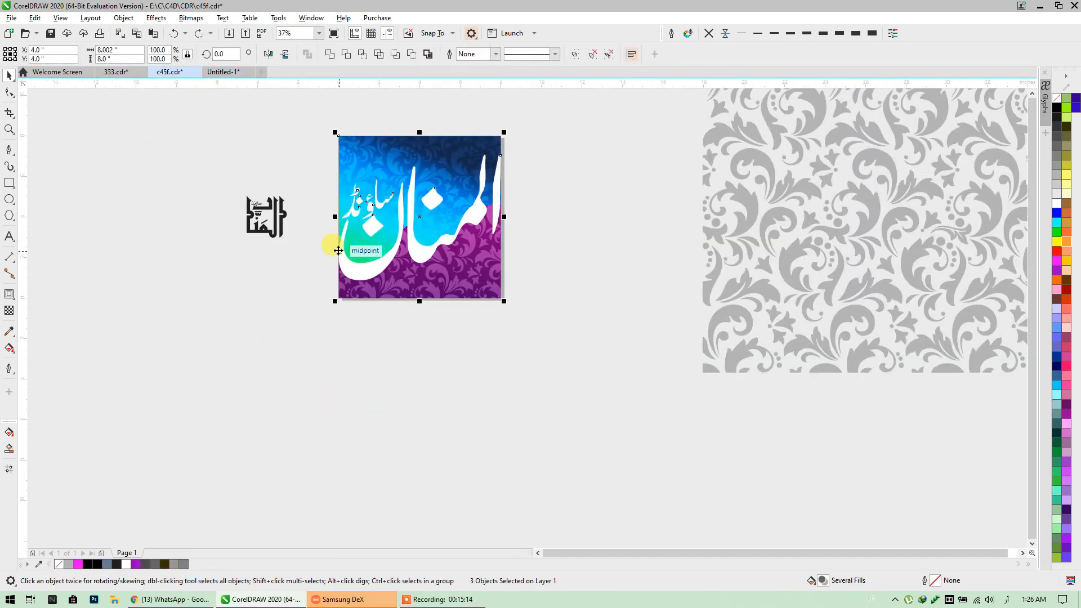
{"action": "scroll", "coordinate": [348, 250], "scroll_direction": "down", "scroll_amount": 2}
{"action": "left_click", "coordinate": [548, 212]}
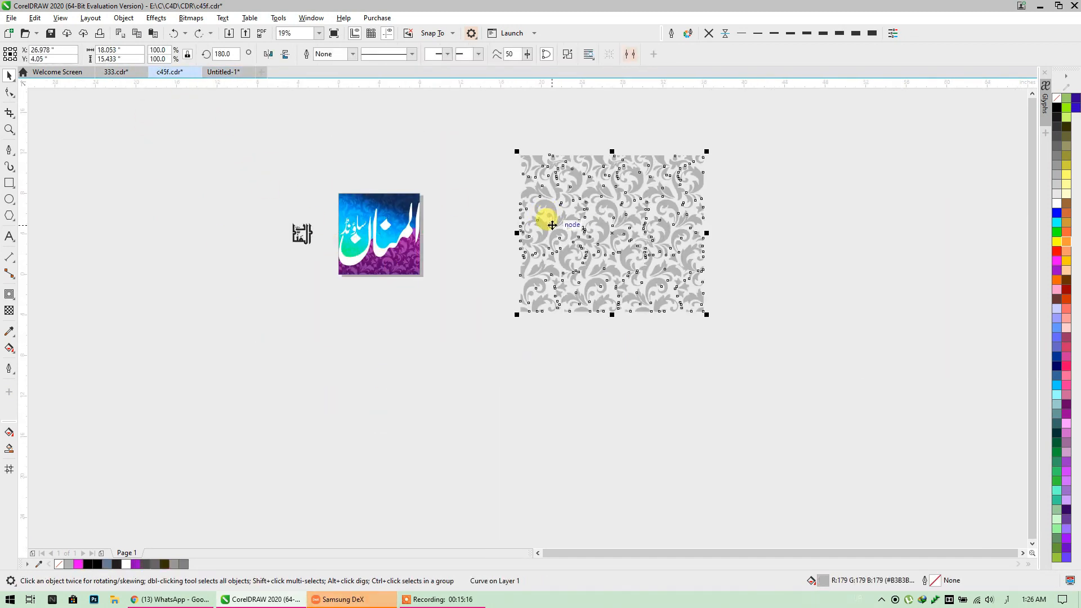
{"action": "key", "text": "ctrl+c"}
{"action": "left_click", "coordinate": [219, 72]}
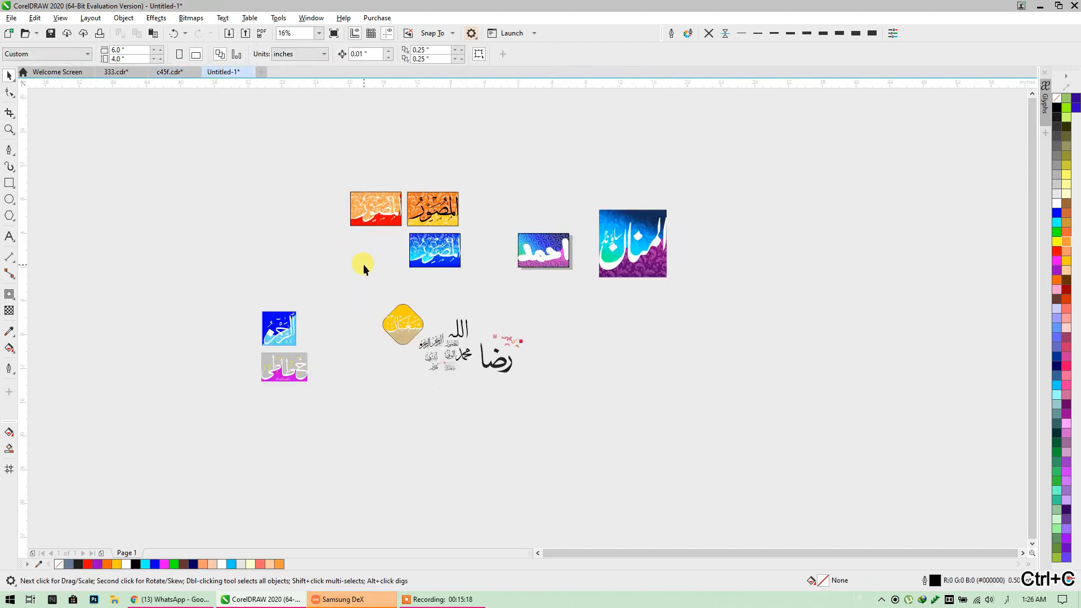
{"action": "key", "text": "ctrl+v"}
{"action": "left_click_drag", "start_coordinate": [695, 270], "coordinate": [787, 366]}
{"action": "left_click", "coordinate": [708, 419]}
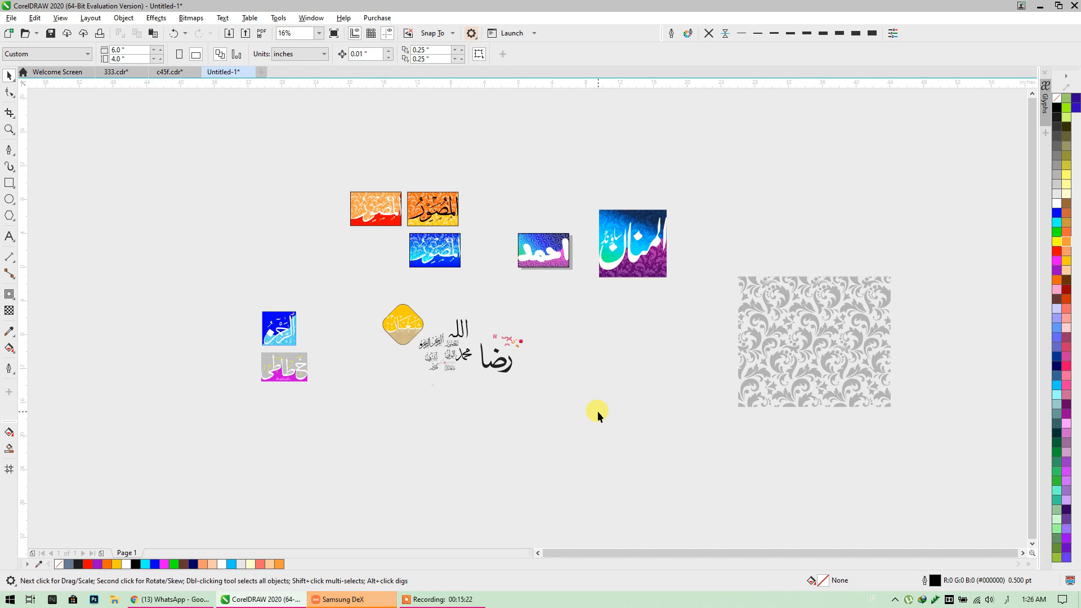
Save the document as a CorelDRAW file named 123cdr in version 12.0 format on the D: drive, keeping the appearance.
{"action": "key", "text": "ctrl+shift+s"}
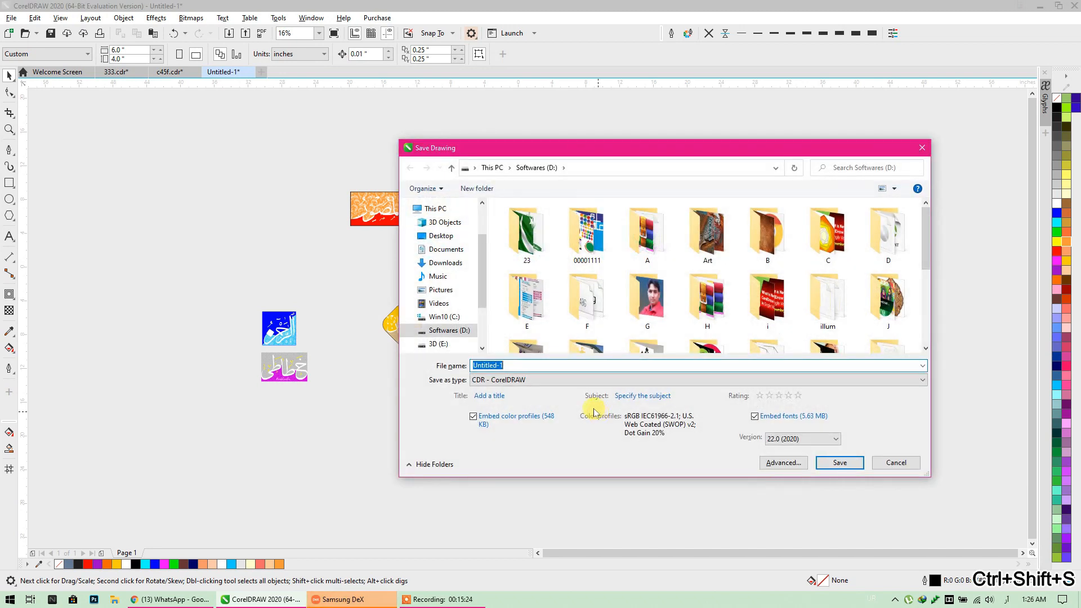
{"action": "type", "text": "آذ"}
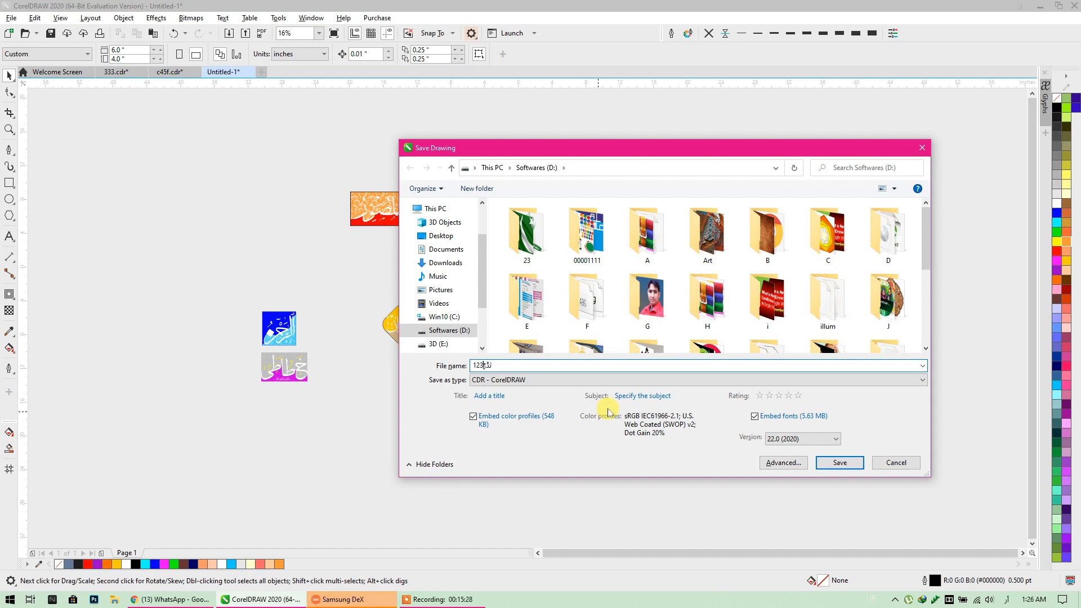
{"action": "key", "text": "ctrl+z"}
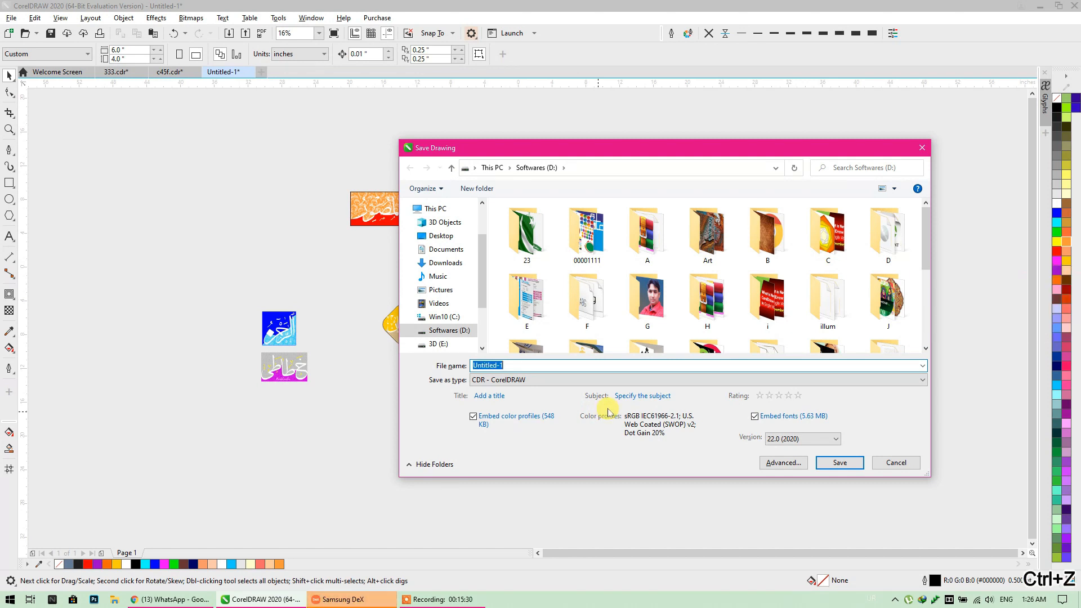
{"action": "type", "text": "123cdr"}
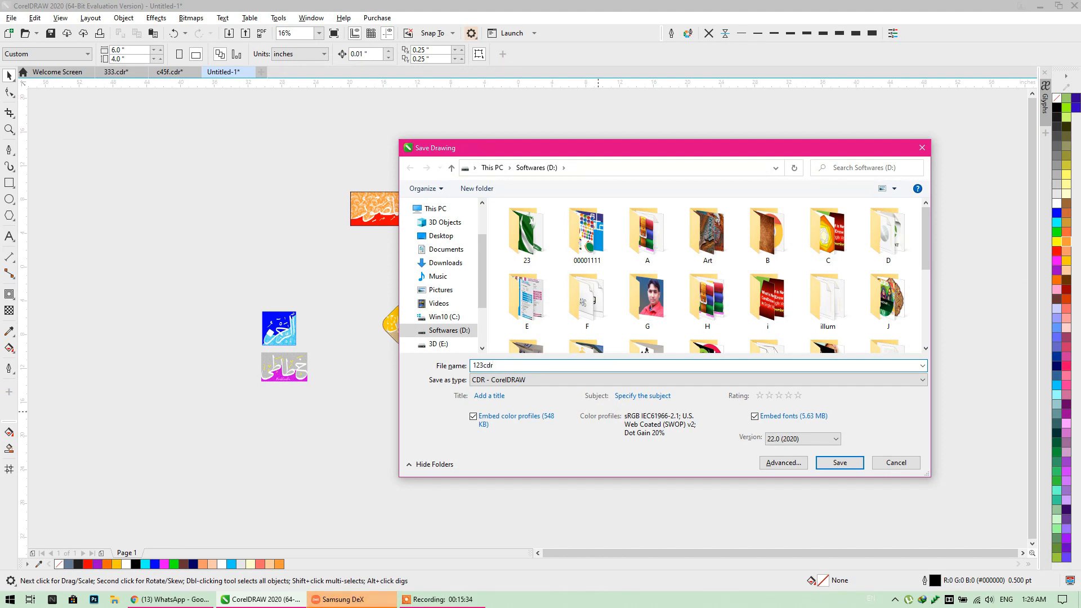
{"action": "left_click", "coordinate": [784, 440]}
{"action": "left_click", "coordinate": [781, 535]}
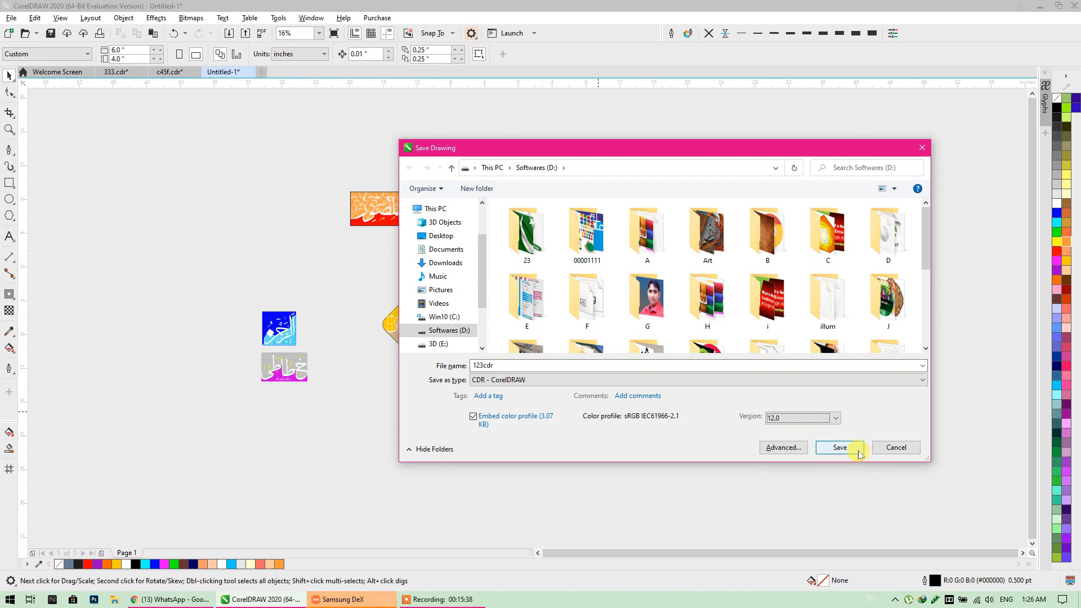
{"action": "left_click", "coordinate": [840, 448]}
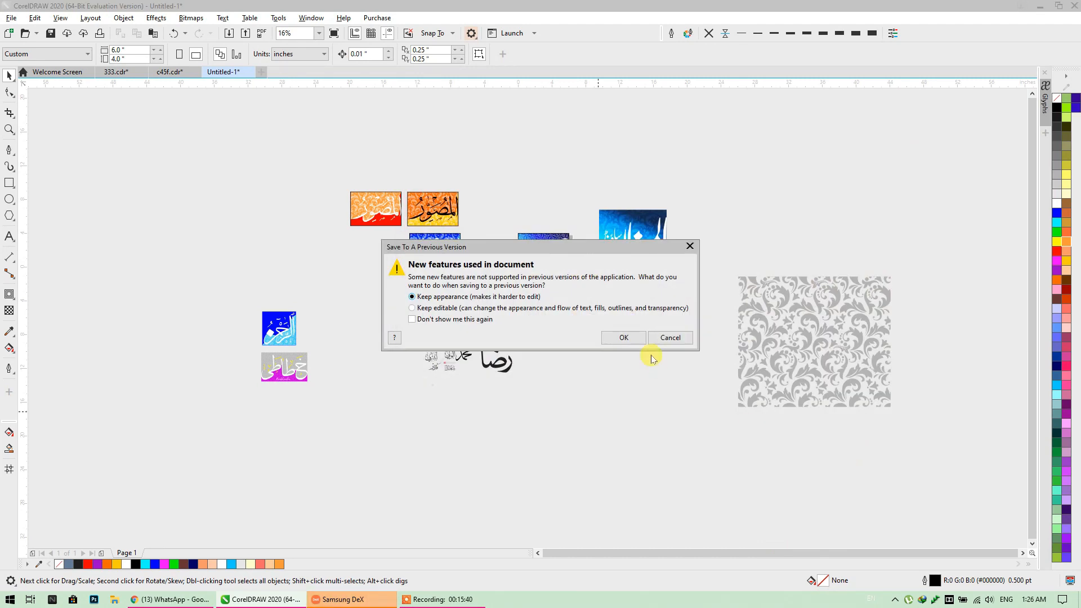
{"action": "left_click", "coordinate": [639, 340]}
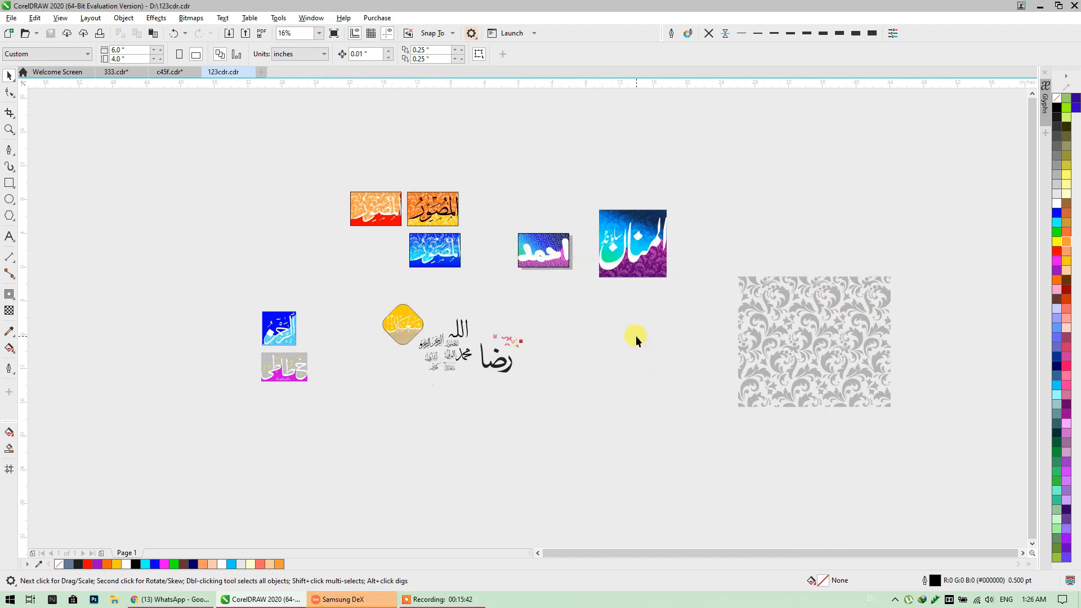
Move the blue and grey-magenta designs up beside the orange-red one, and shift the grey floral pattern left to sit beneath the square design.
{"action": "left_click_drag", "start_coordinate": [309, 440], "coordinate": [309, 439]}
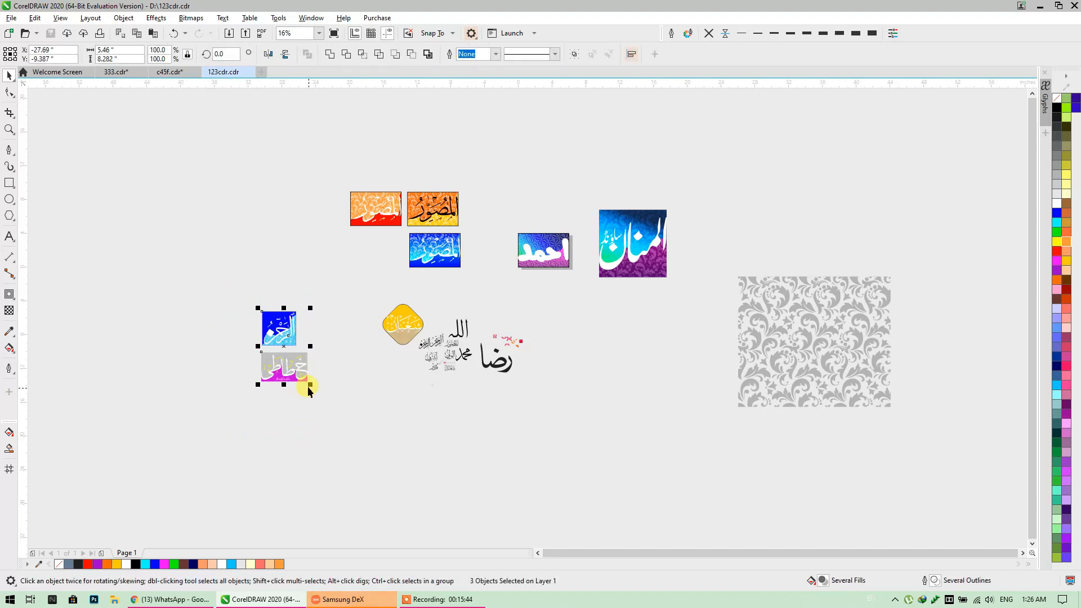
{"action": "left_click_drag", "start_coordinate": [306, 368], "coordinate": [332, 264]}
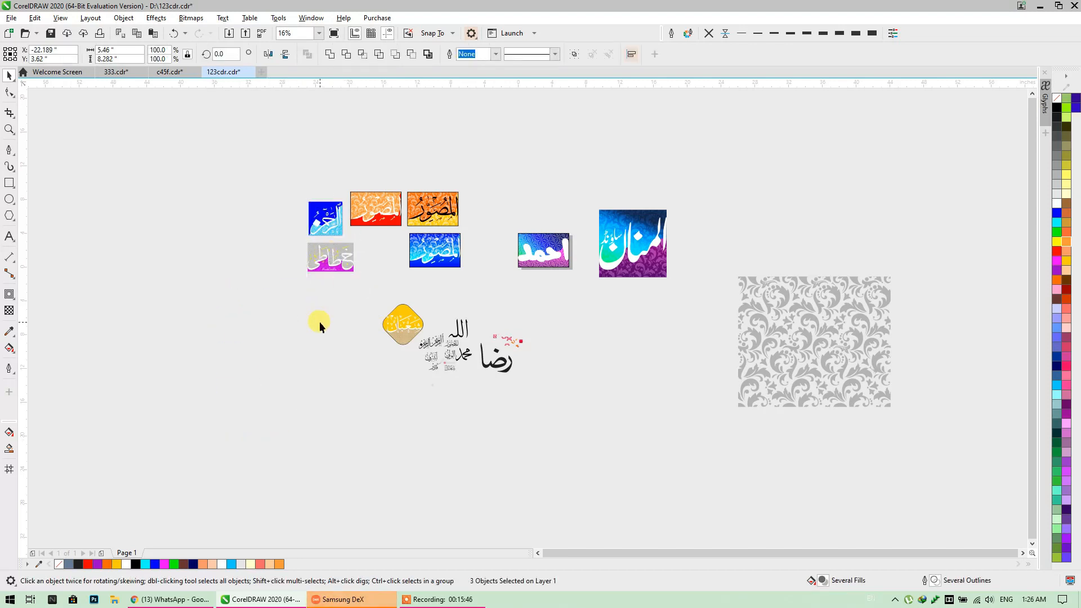
{"action": "left_click", "coordinate": [316, 320]}
{"action": "left_click_drag", "start_coordinate": [749, 290], "coordinate": [547, 294]}
{"action": "left_click", "coordinate": [724, 254]}
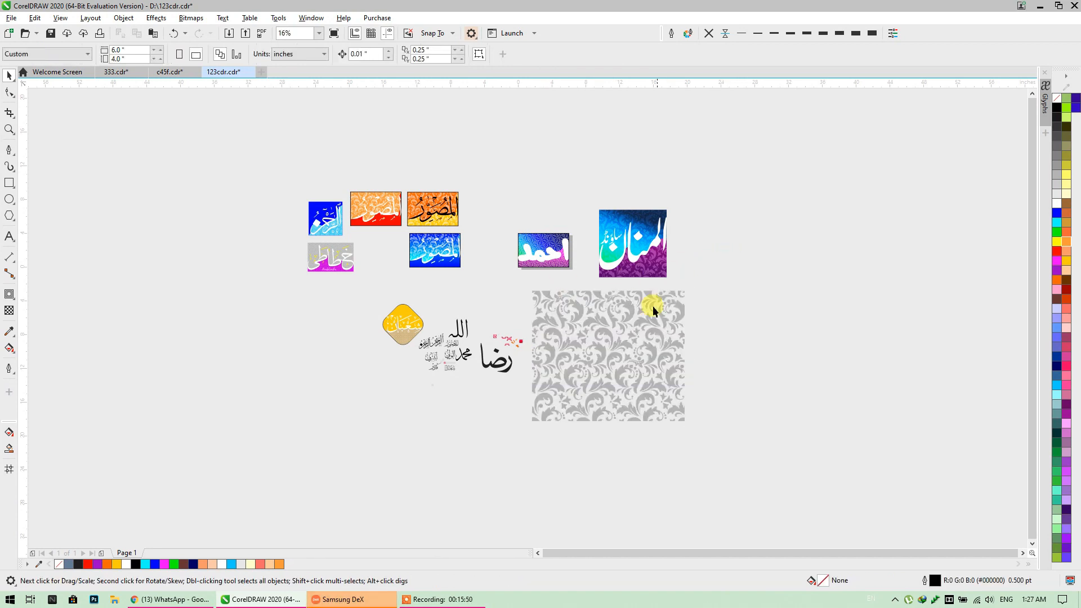
Switch to Chrome and look through the uploaded videos on the MSB GRAFIX YouTube channel.
{"action": "left_click", "coordinate": [459, 600]}
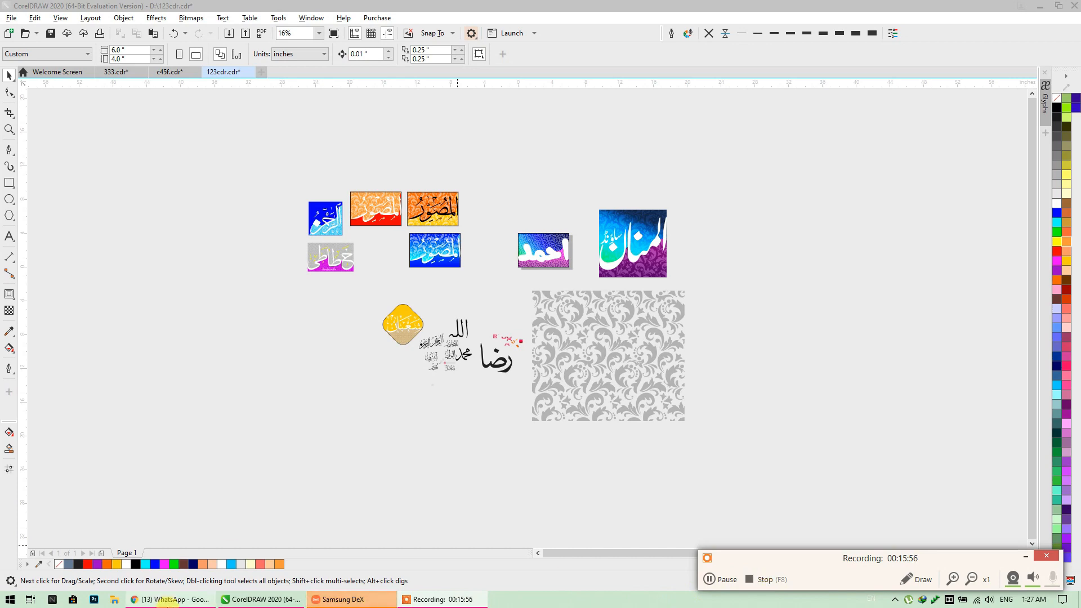
{"action": "left_click", "coordinate": [169, 599]}
{"action": "left_click", "coordinate": [68, 10]}
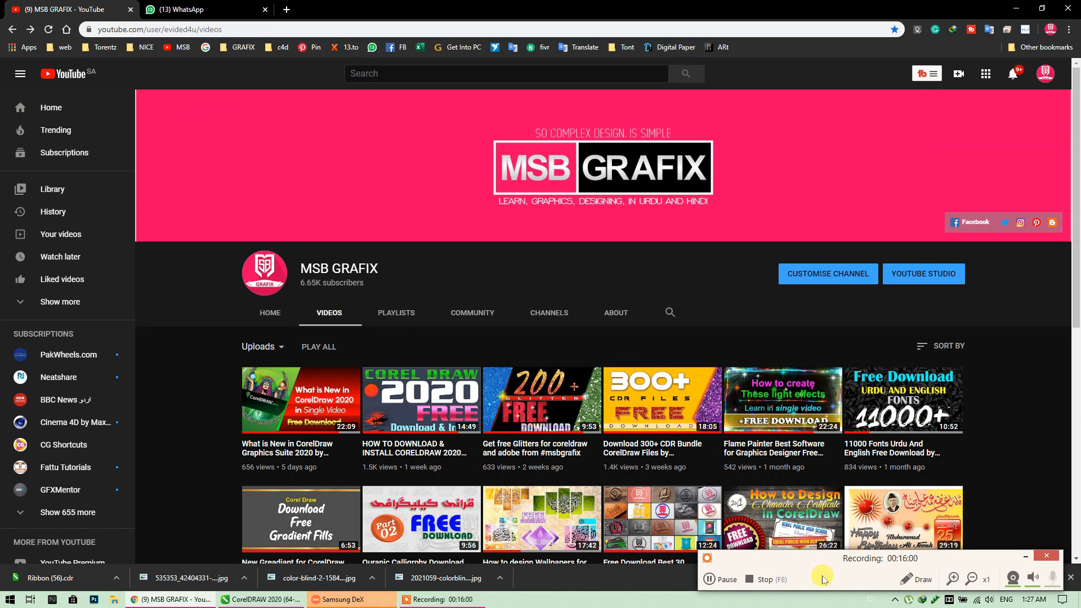
{"action": "scroll", "coordinate": [664, 483], "scroll_direction": "down", "scroll_amount": 2}
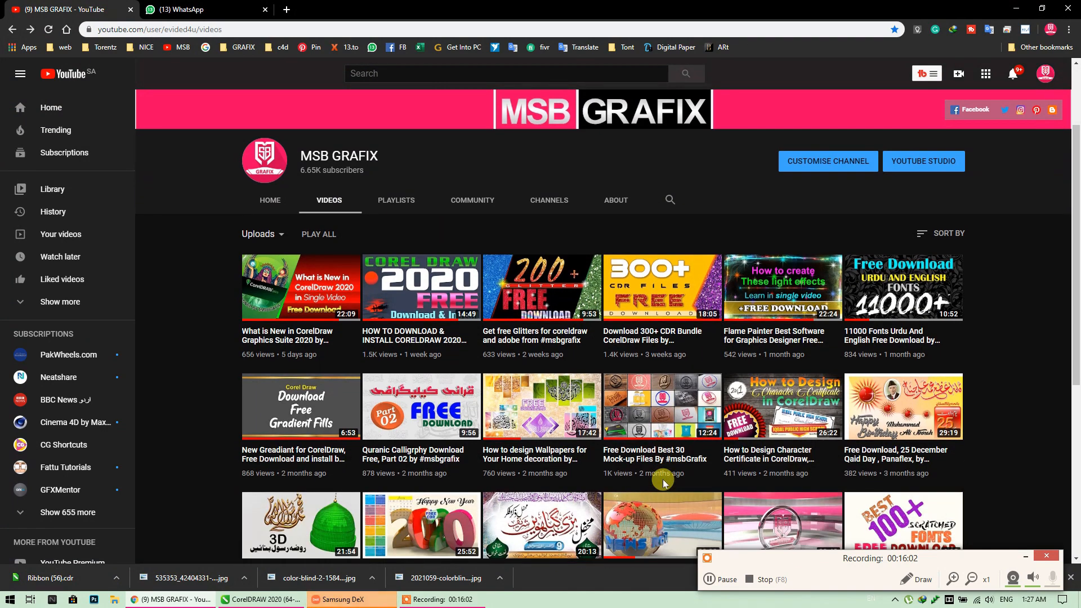